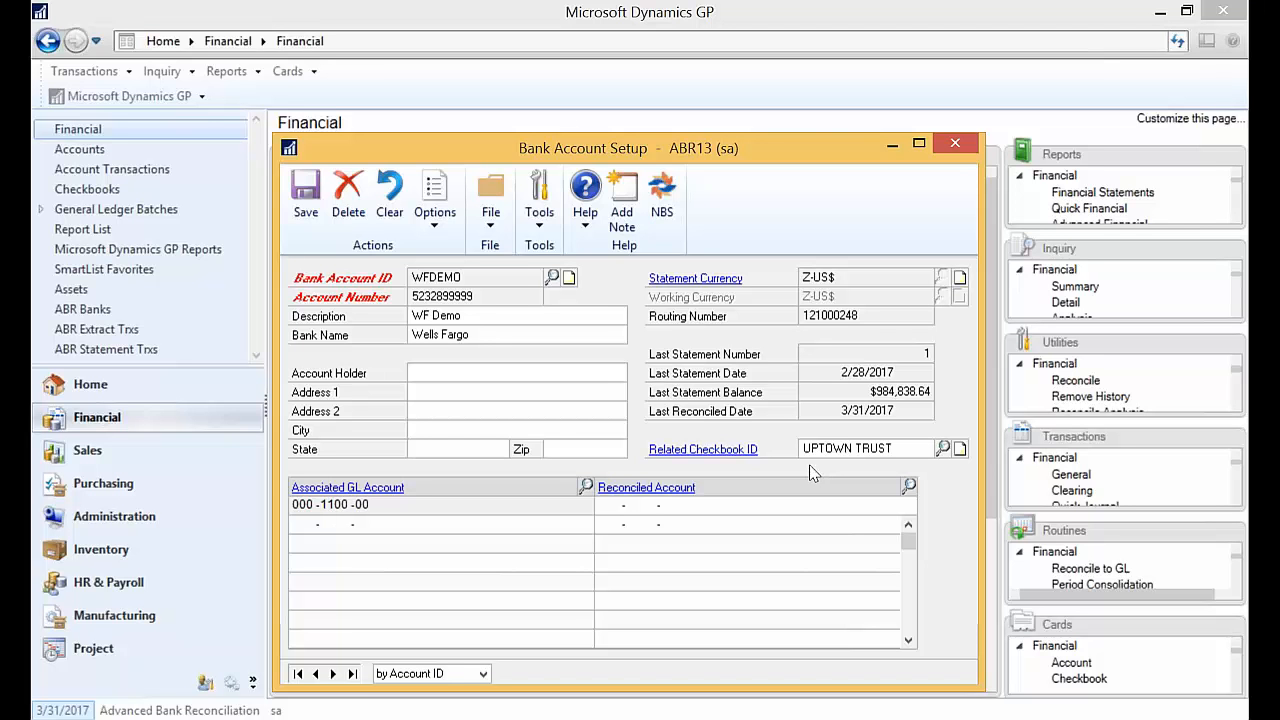
# Browse to the VISA CC bank account record to view its setup, and minimize the Bank Account Setup window.
pyautogui.click(309, 524)
pyautogui.press('BackSpace')
pyautogui.press('BackSpace')
pyautogui.press('BackSpace')
pyautogui.press('BackSpace')
pyautogui.press('BackSpace')
pyautogui.click(318, 681)
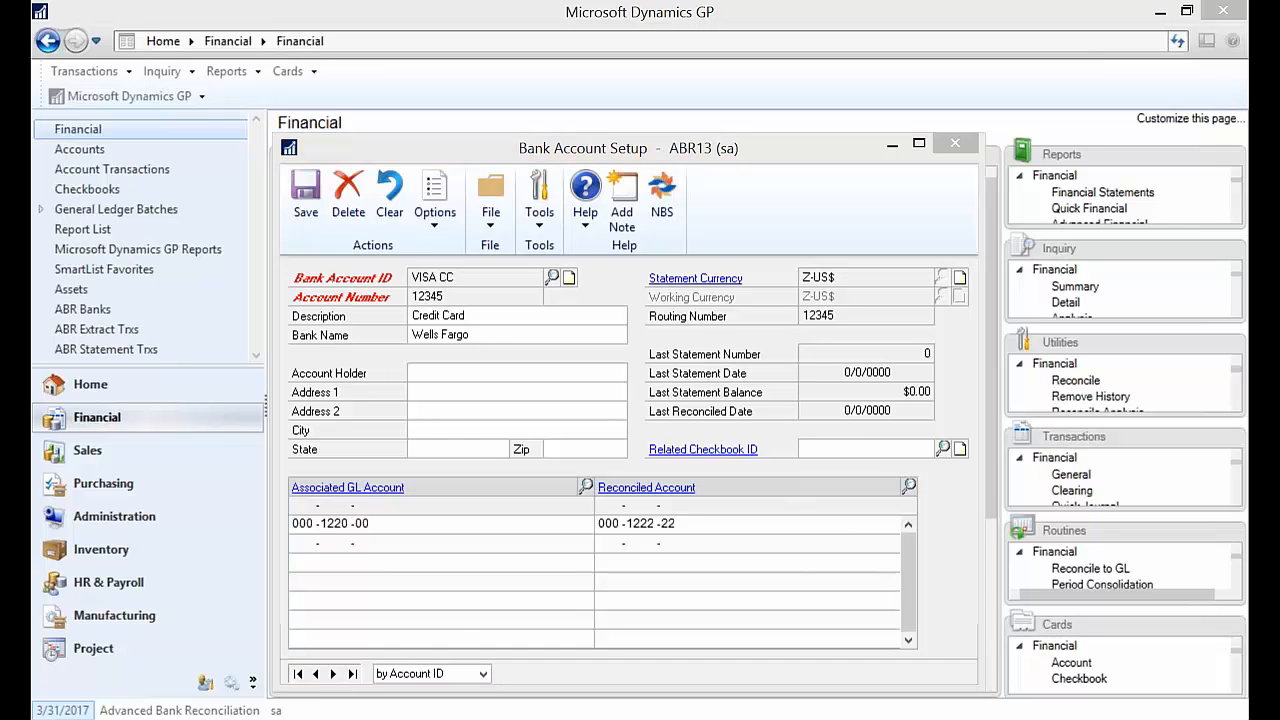
pyautogui.click(435, 528)
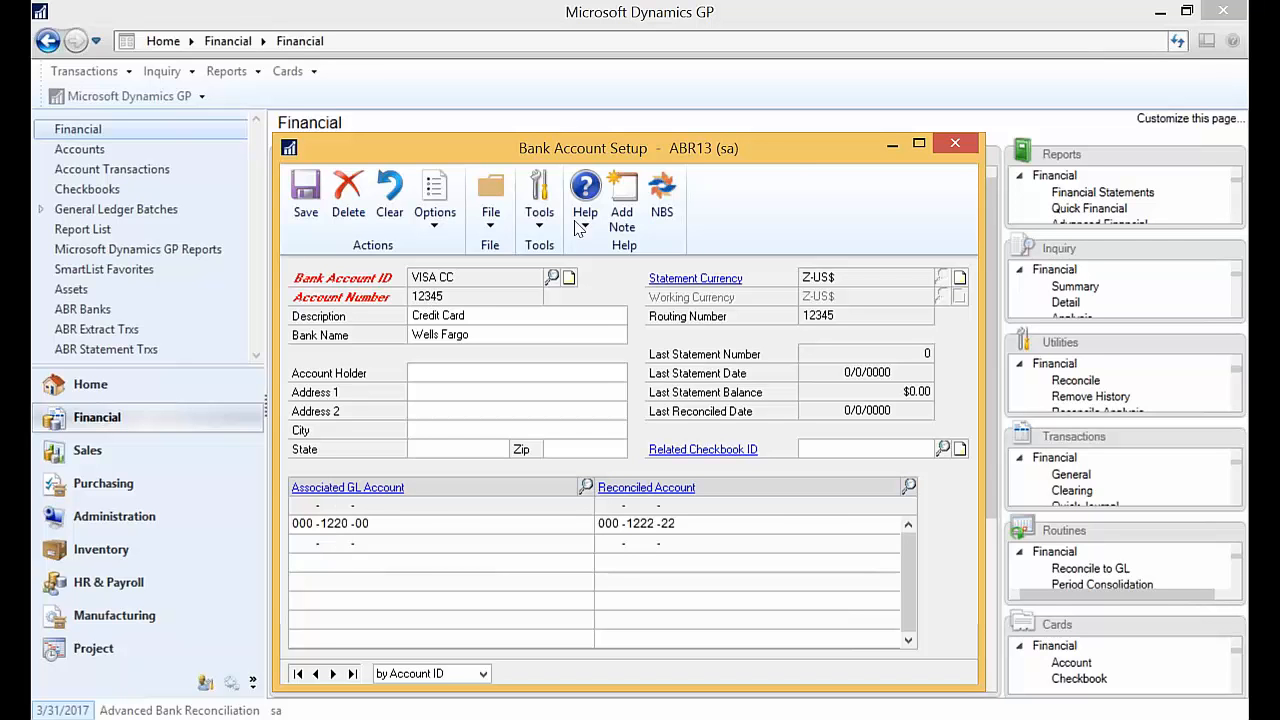
pyautogui.click(893, 147)
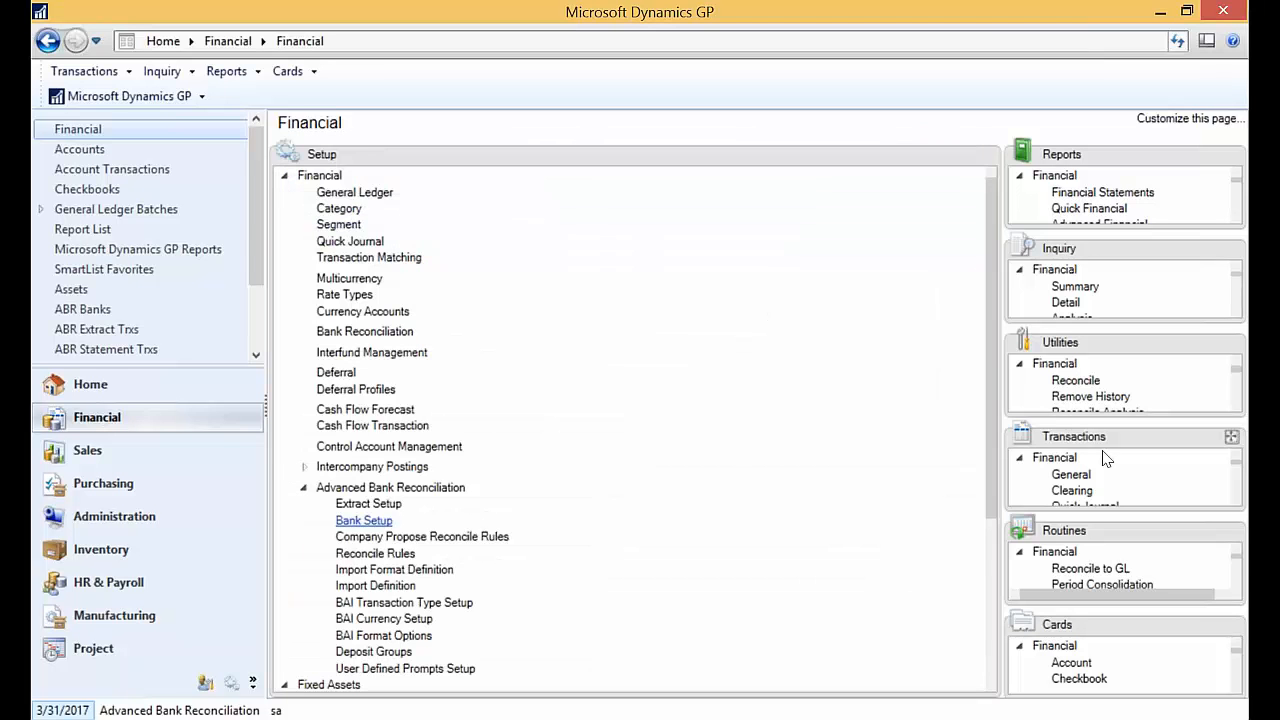
# Open Reconcile Bank Transactions from the Advanced Bank Reconciliation transactions and move the window to show more of it.
pyautogui.click(1231, 438)
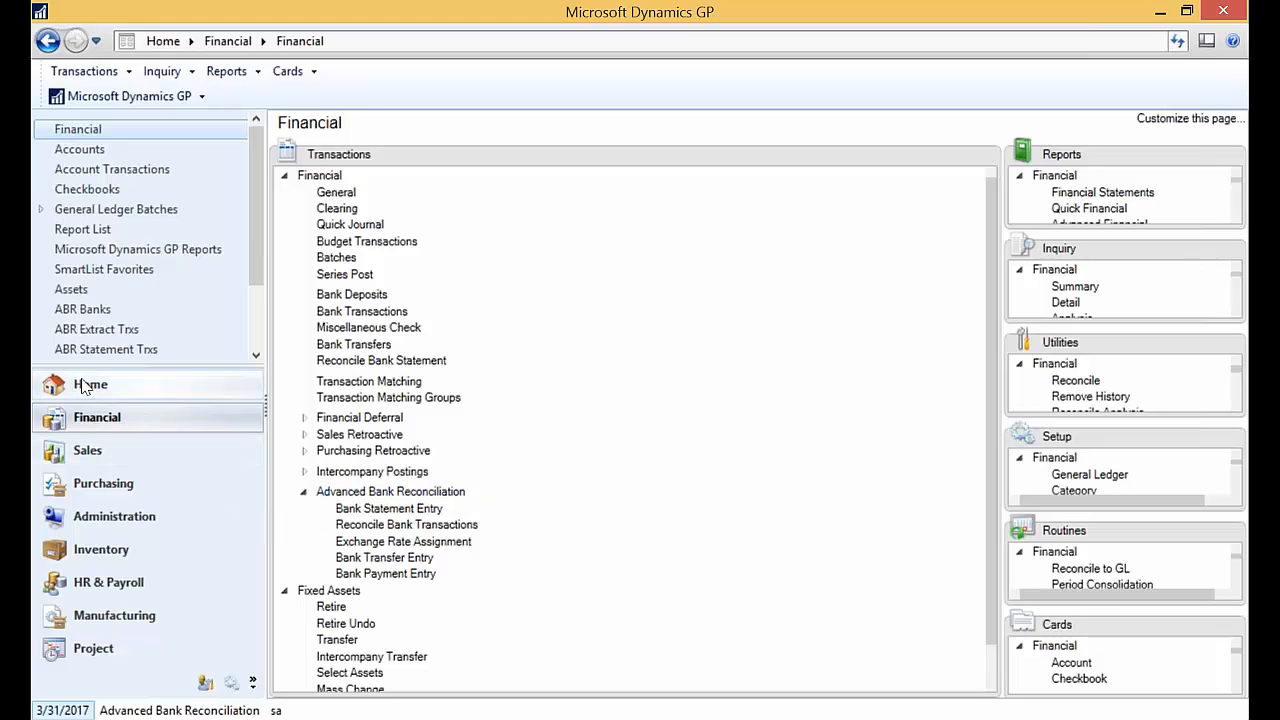
pyautogui.click(355, 530)
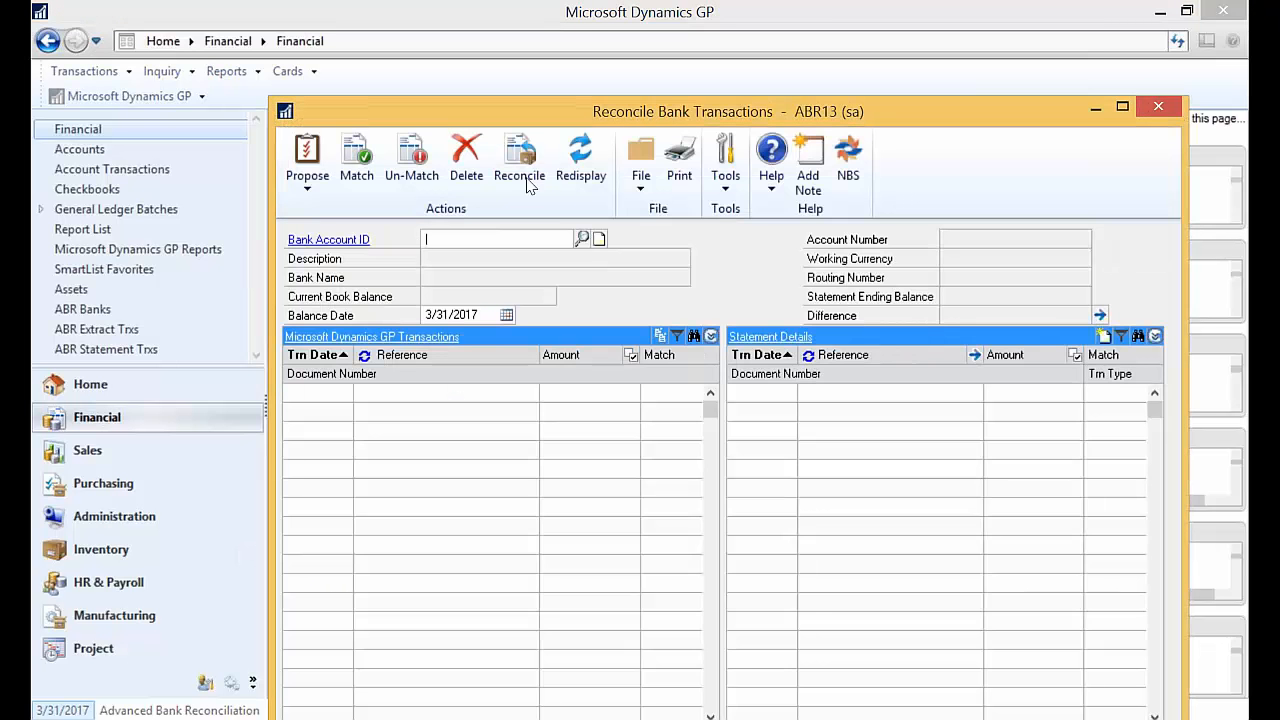
pyautogui.moveTo(708, 117); pyautogui.dragTo(686, 57)
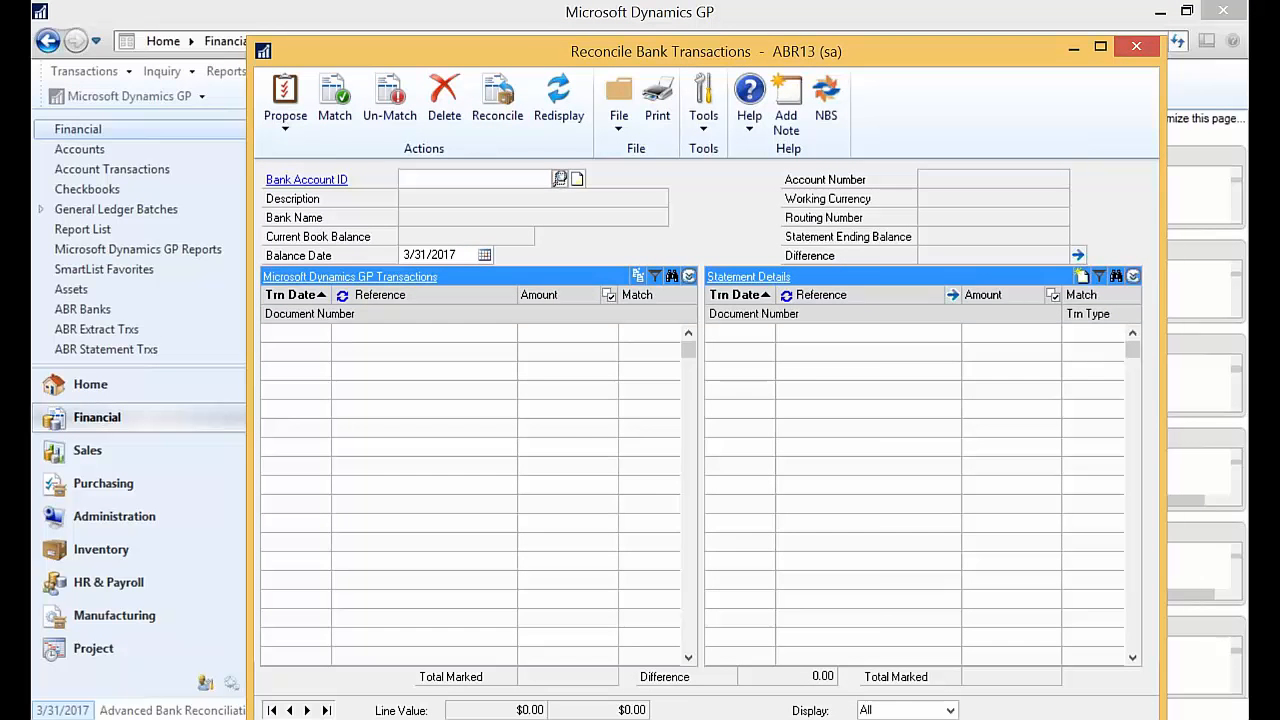
# Load bank account WFDEMO for reconciliation, run the extract for it, and review the extracted GP transactions.
pyautogui.click(560, 178)
pyautogui.click(395, 452)
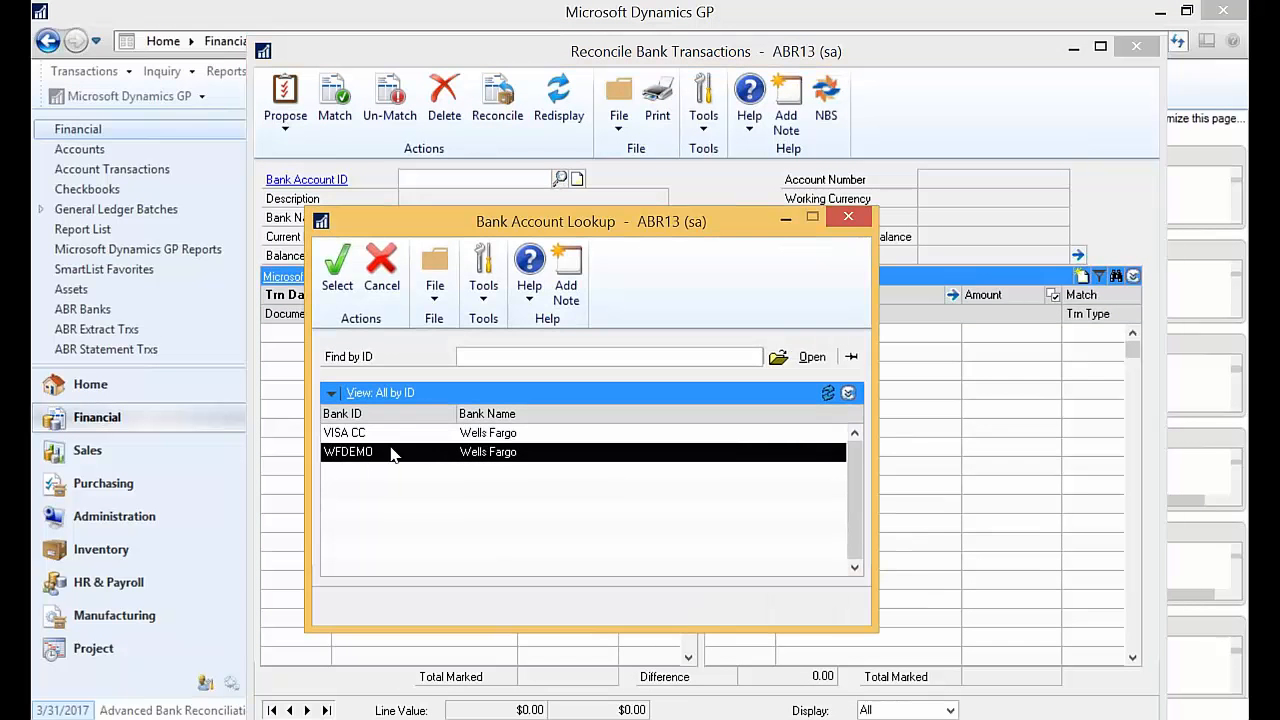
pyautogui.click(340, 262)
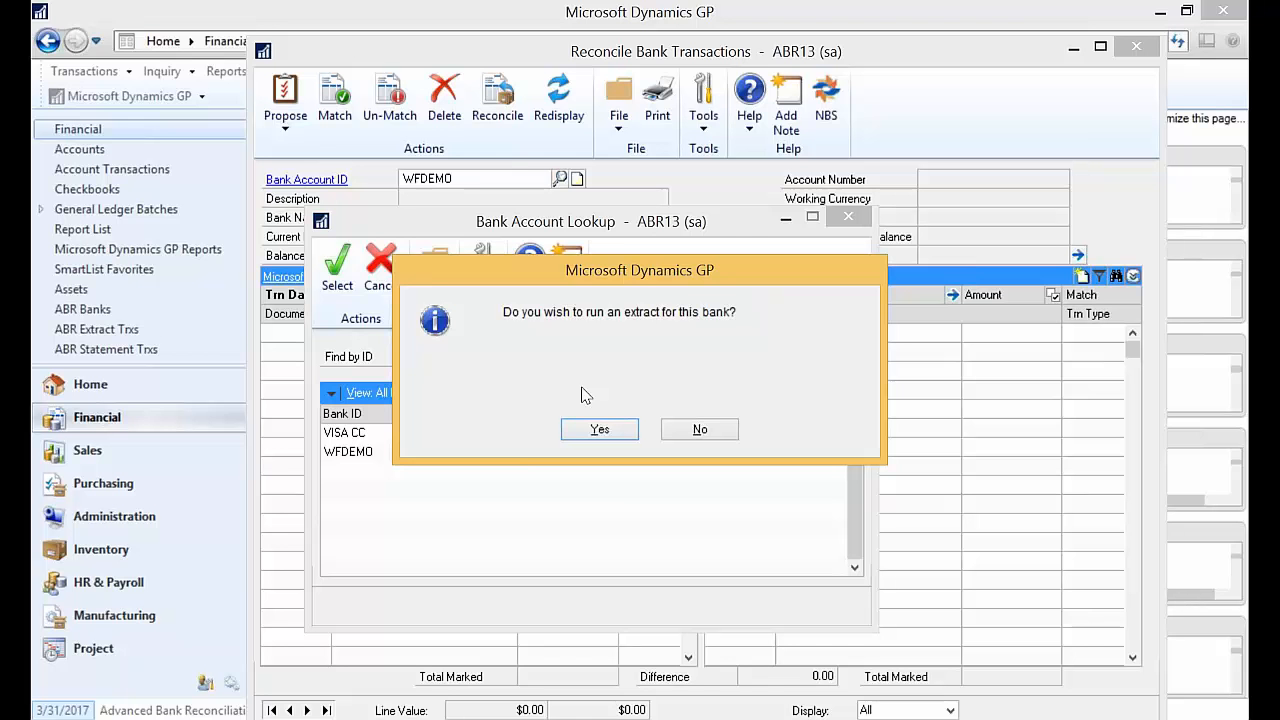
pyautogui.click(598, 430)
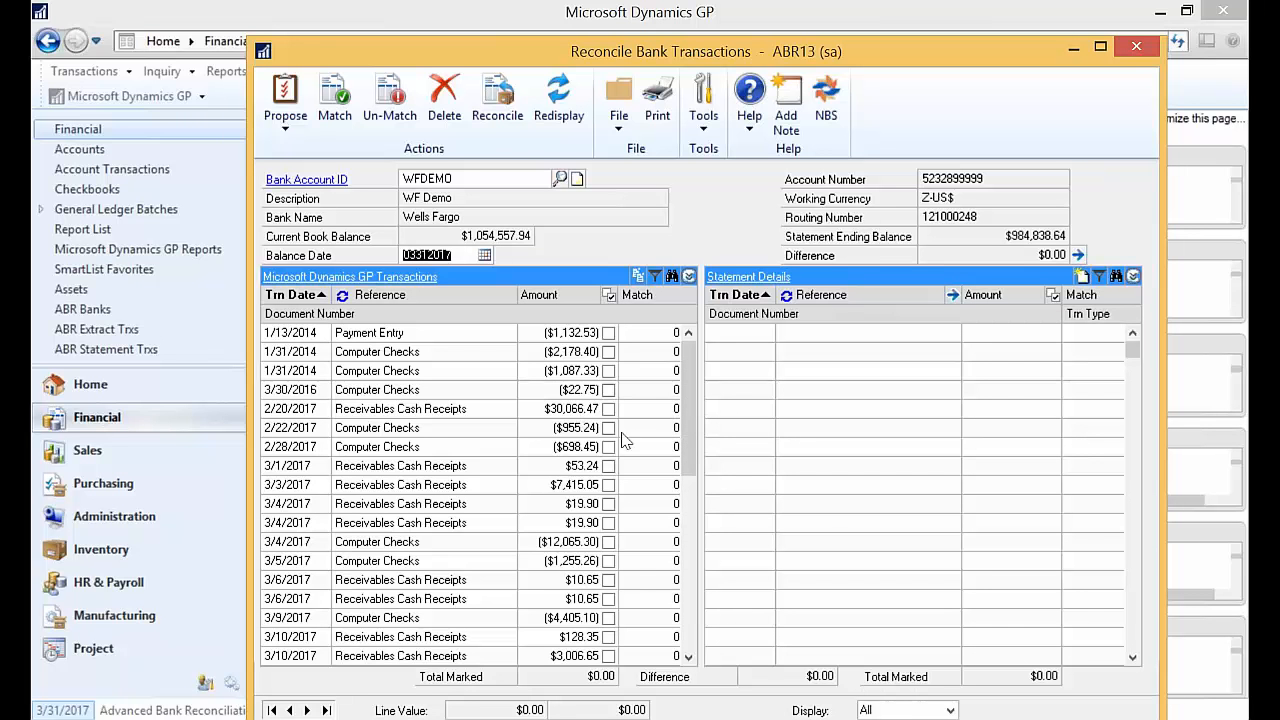
pyautogui.scroll(-6, 695, 660)
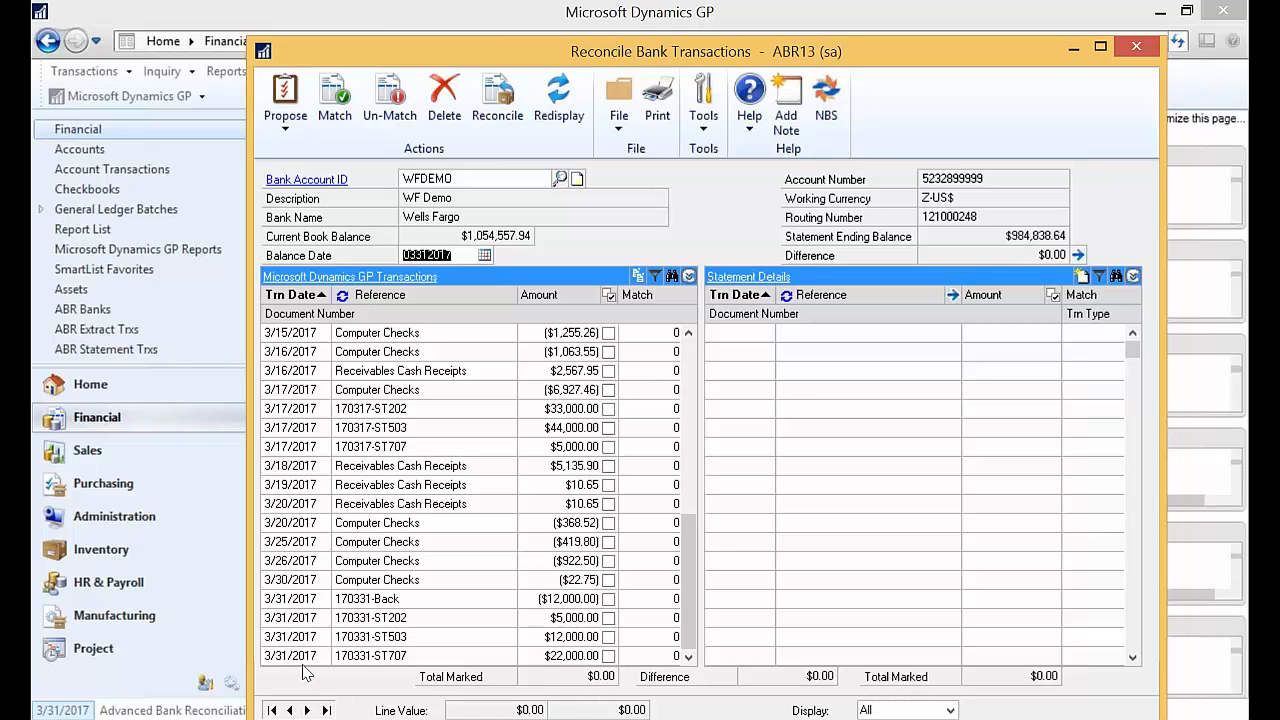
# Return to the main Financial page and expand the Advanced Bank Reconciliation routines.
pyautogui.click(940, 20)
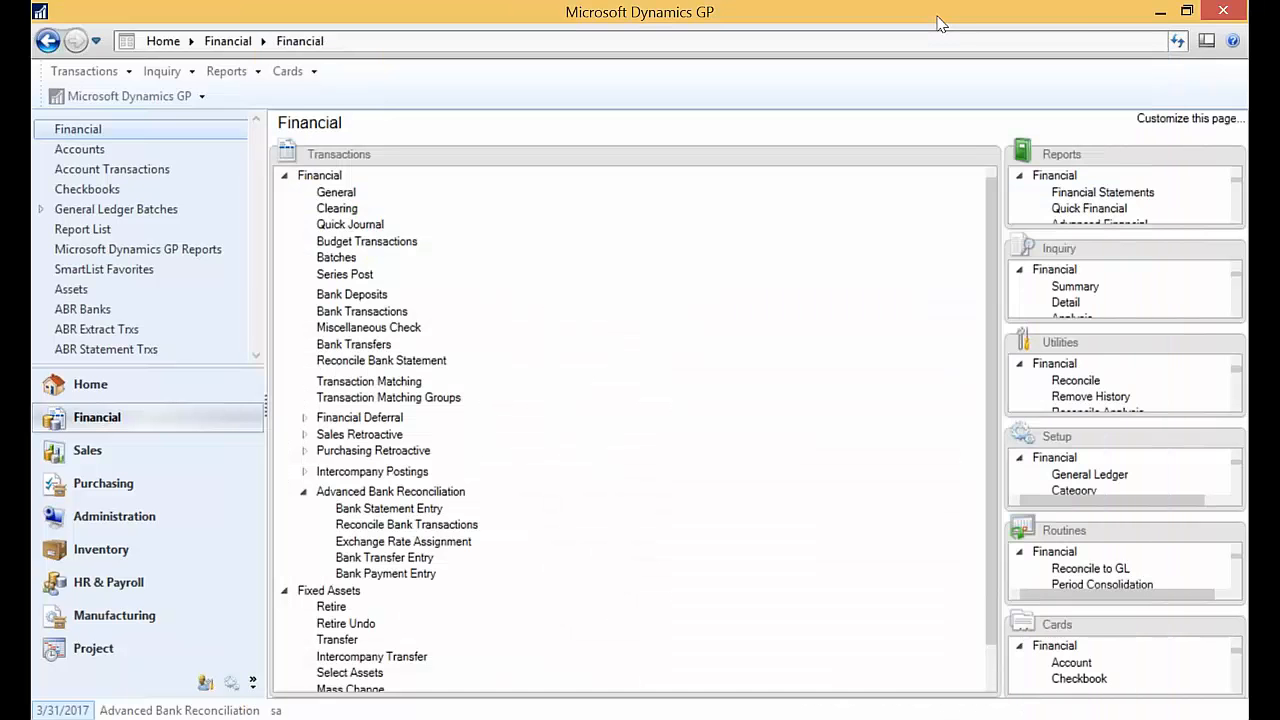
pyautogui.click(1231, 531)
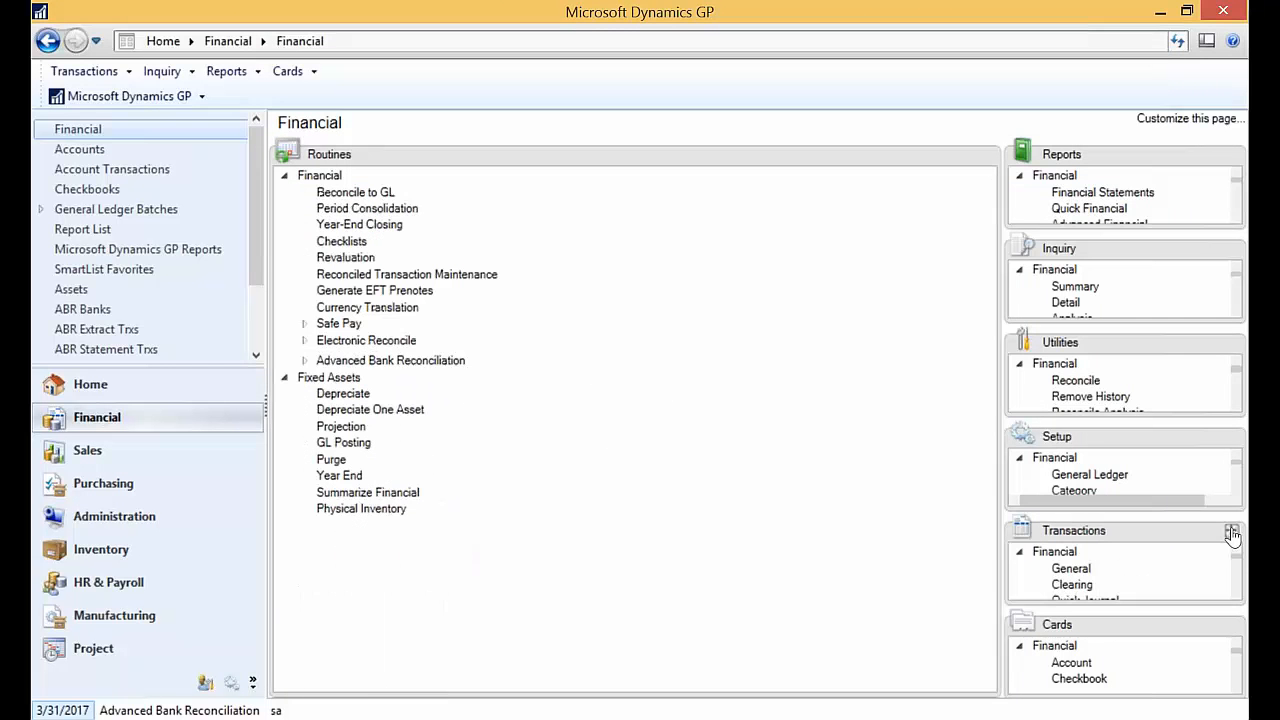
pyautogui.press('super+c')
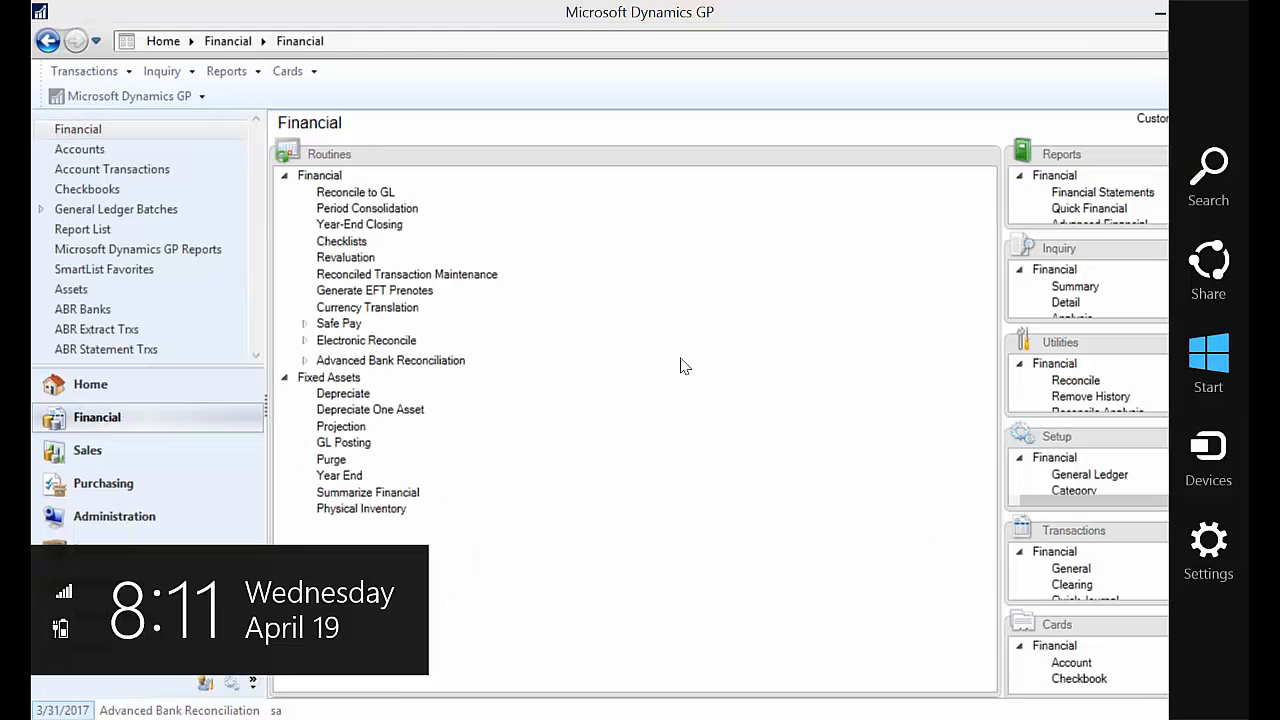
pyautogui.click(324, 361)
pyautogui.click(306, 364)
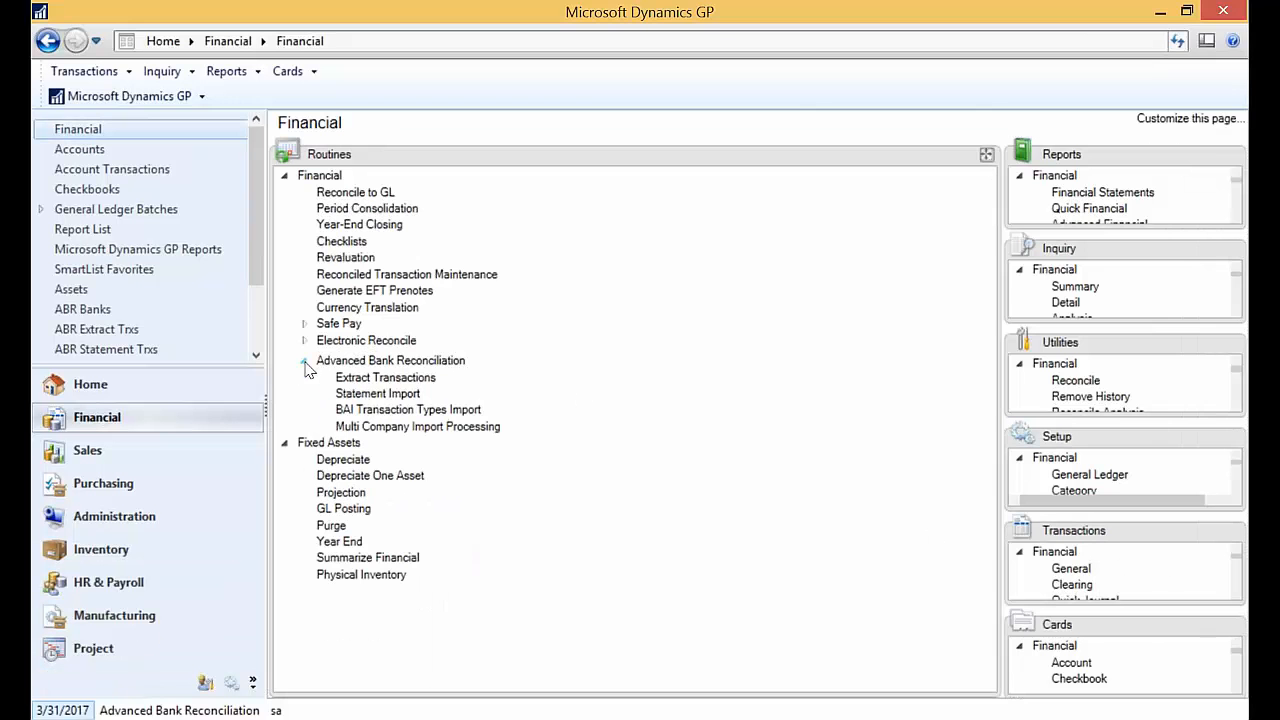
pyautogui.click(360, 410)
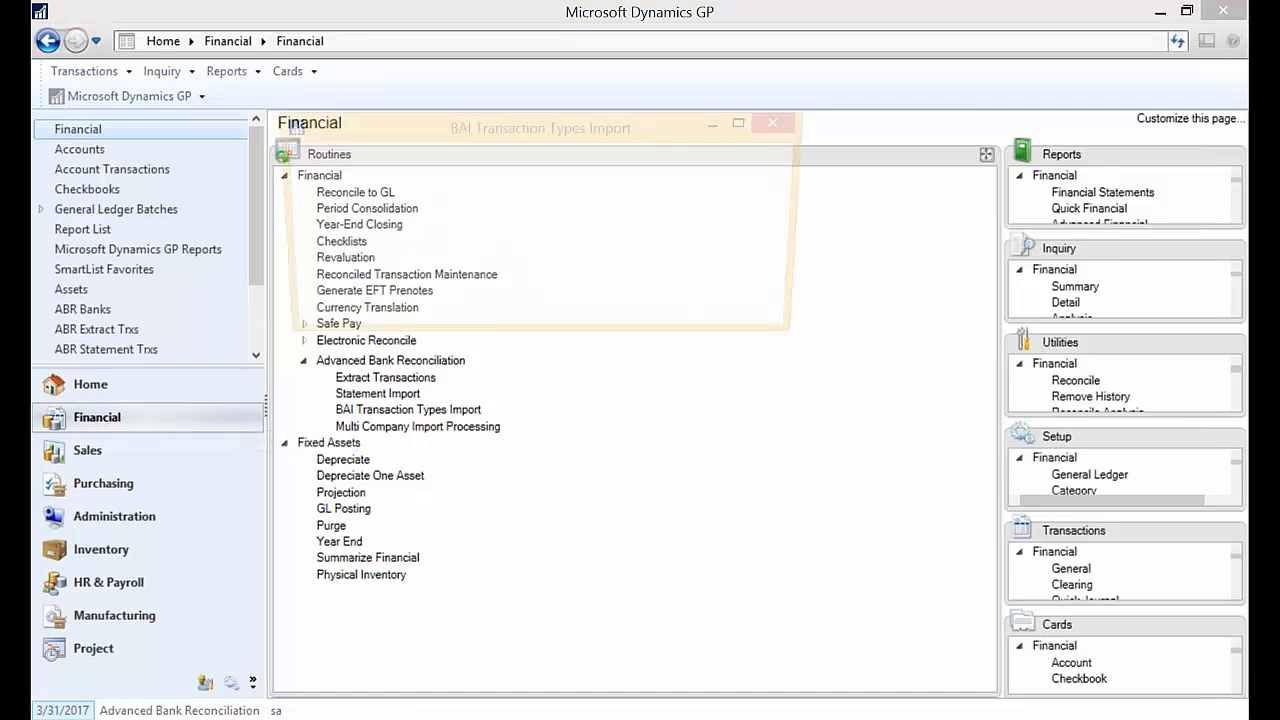
pyautogui.click(773, 123)
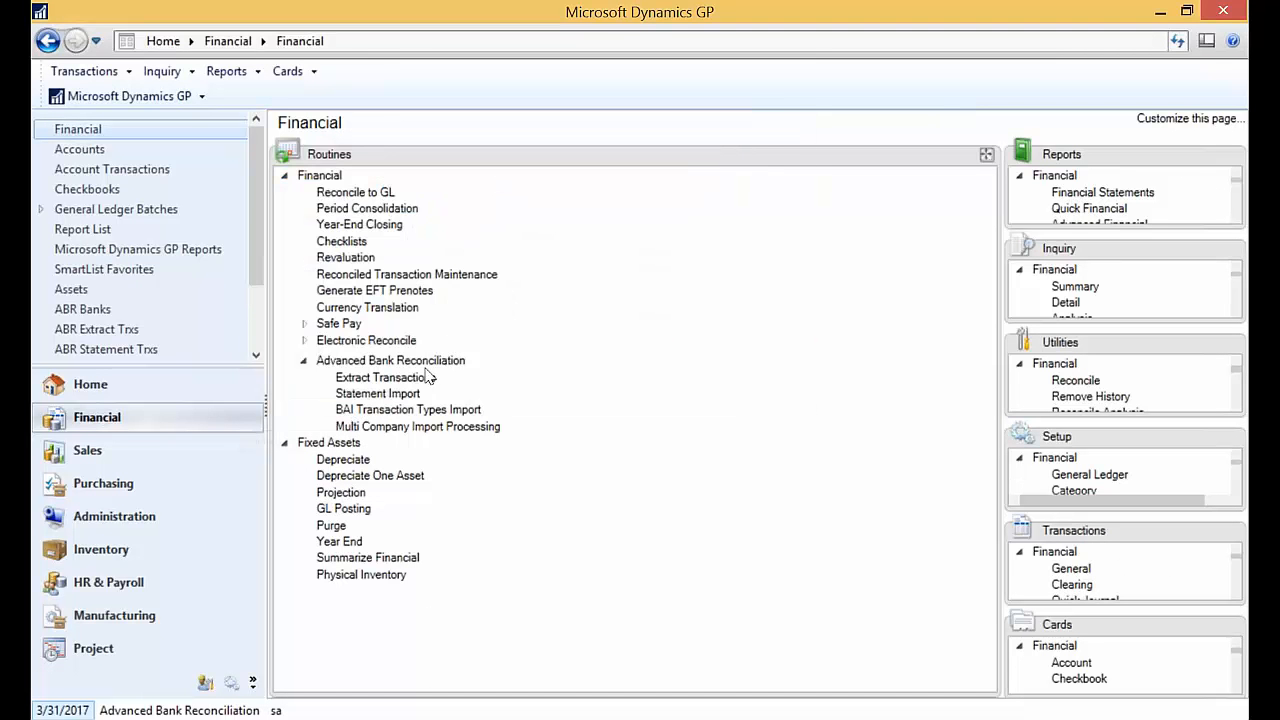
pyautogui.click(386, 410)
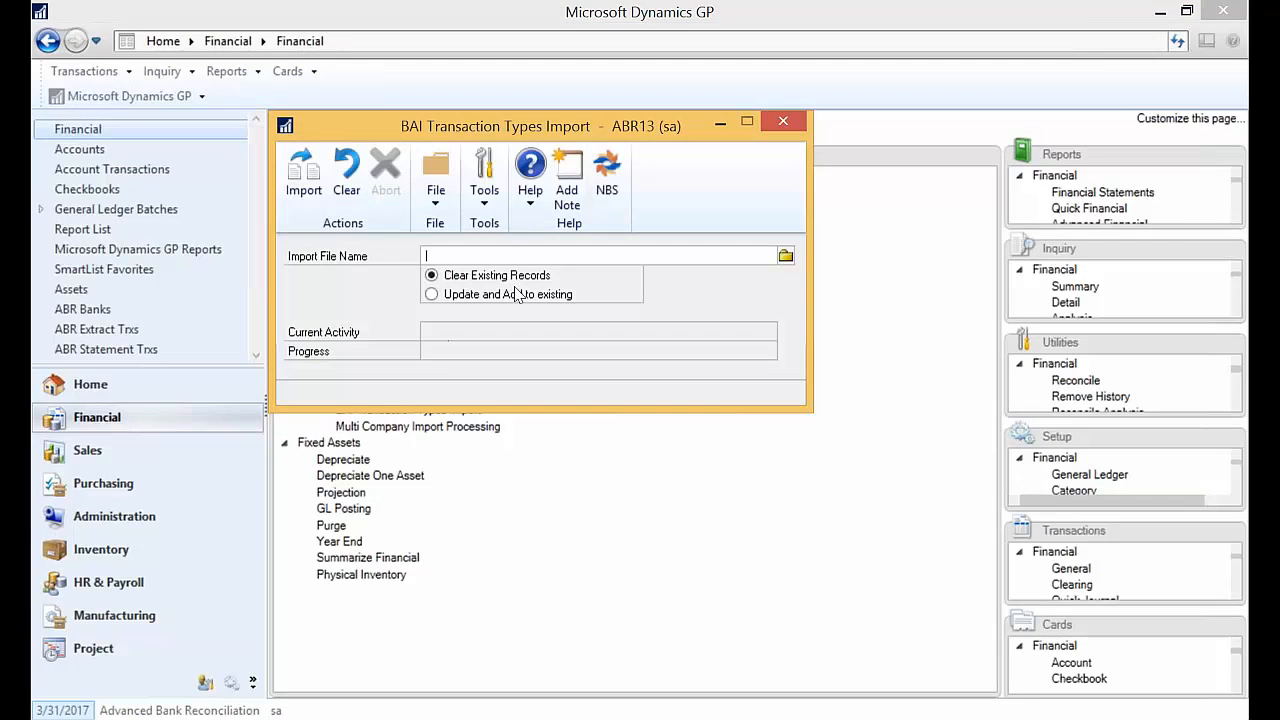
pyautogui.click(779, 122)
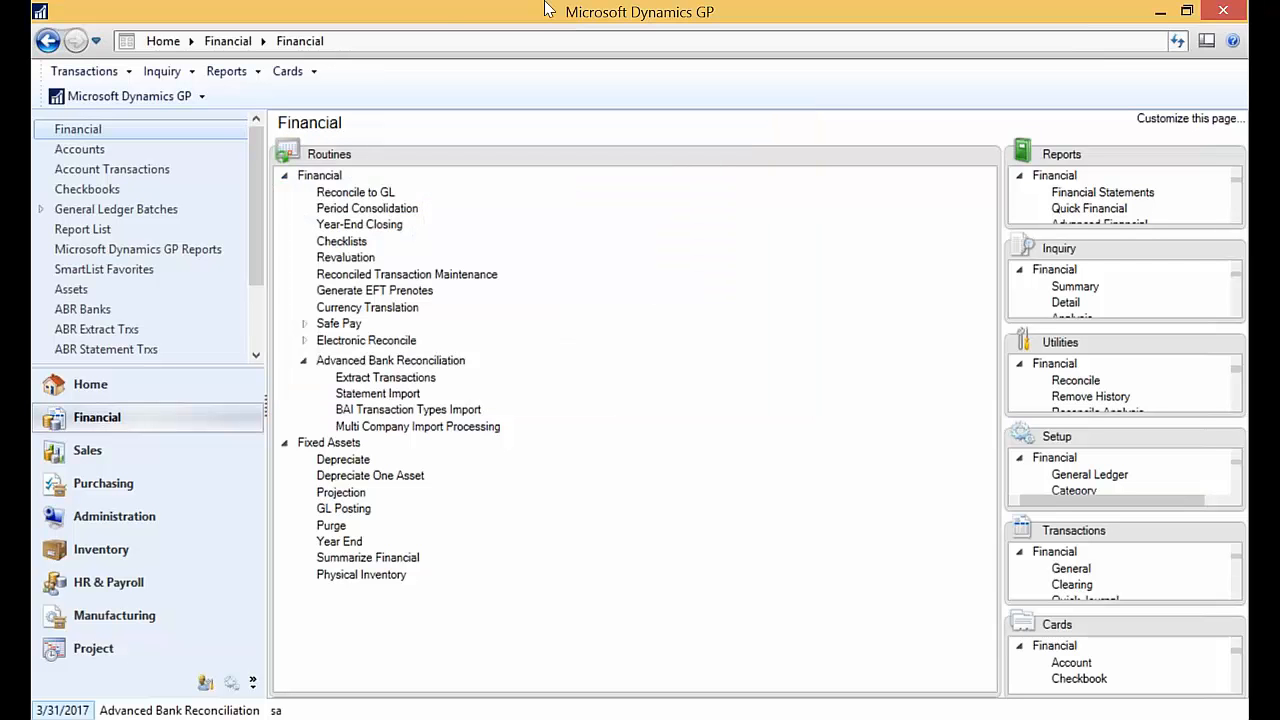
# Open Statement Import and load the WFDEMO import definition.
pyautogui.click(396, 392)
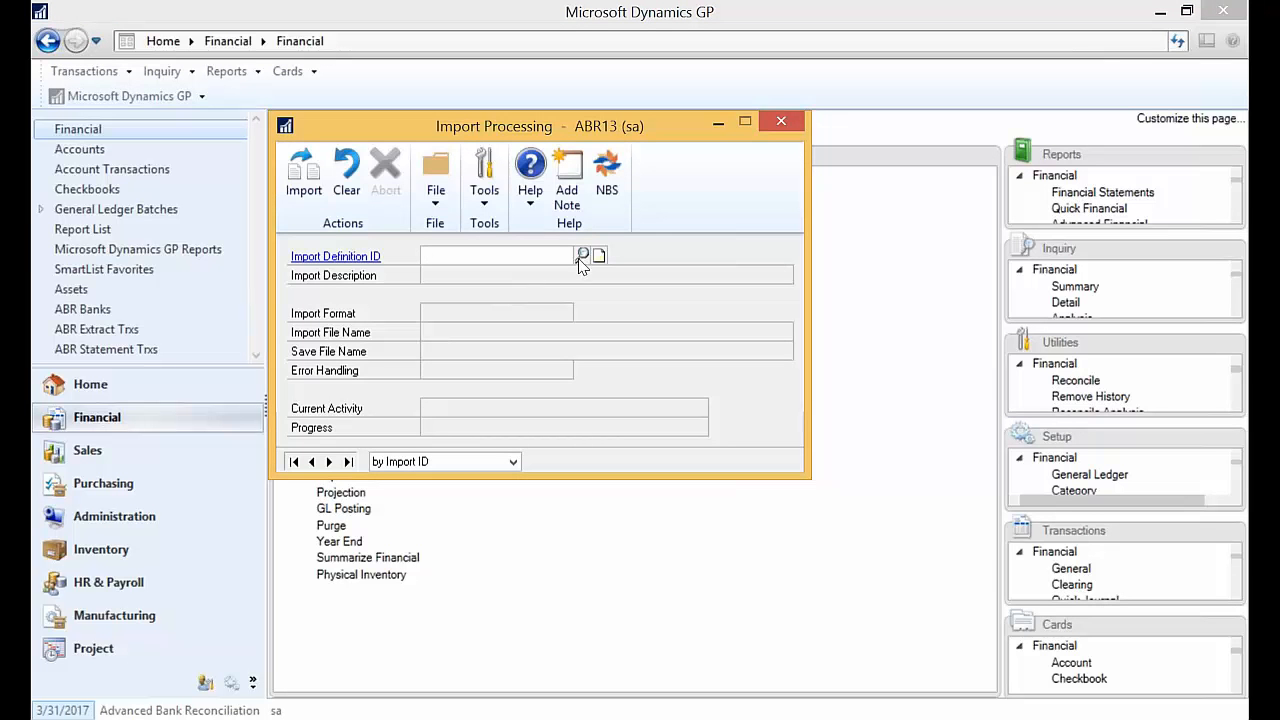
pyautogui.click(583, 256)
pyautogui.click(432, 458)
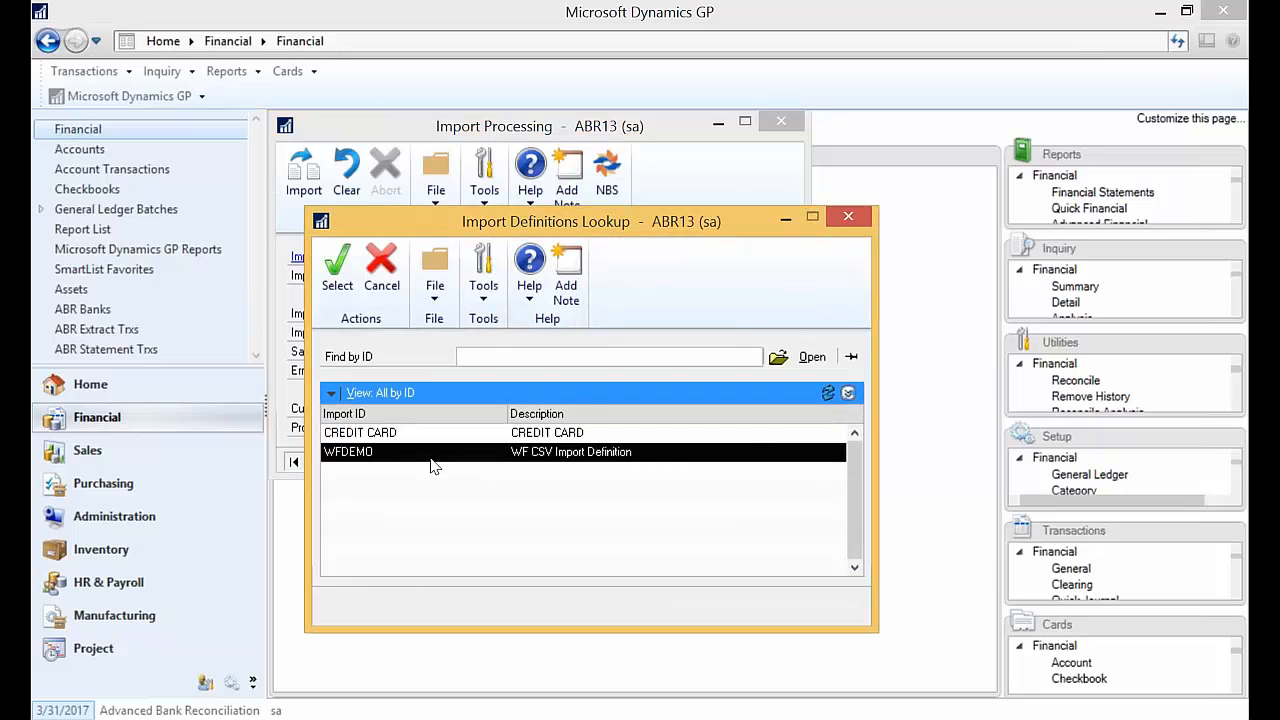
pyautogui.click(338, 268)
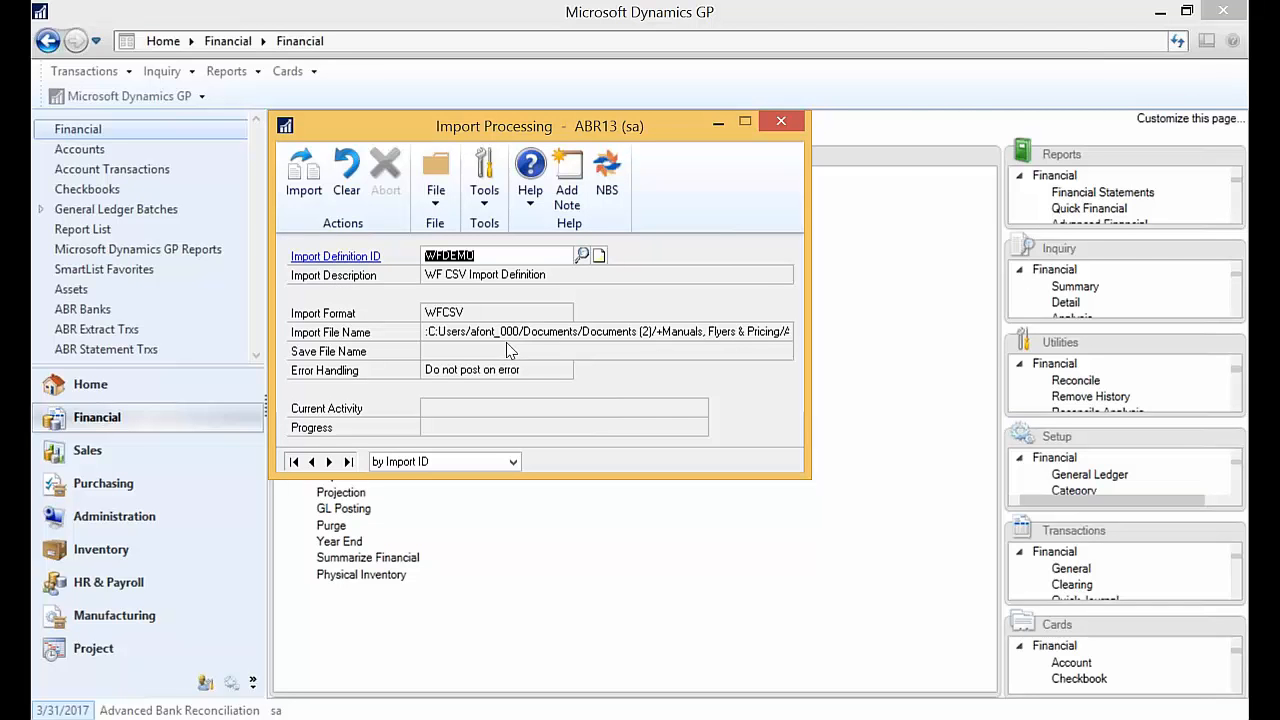
# Run the WFDEMO statement import, acknowledge its completion, and close the Import Processing window.
pyautogui.click(304, 190)
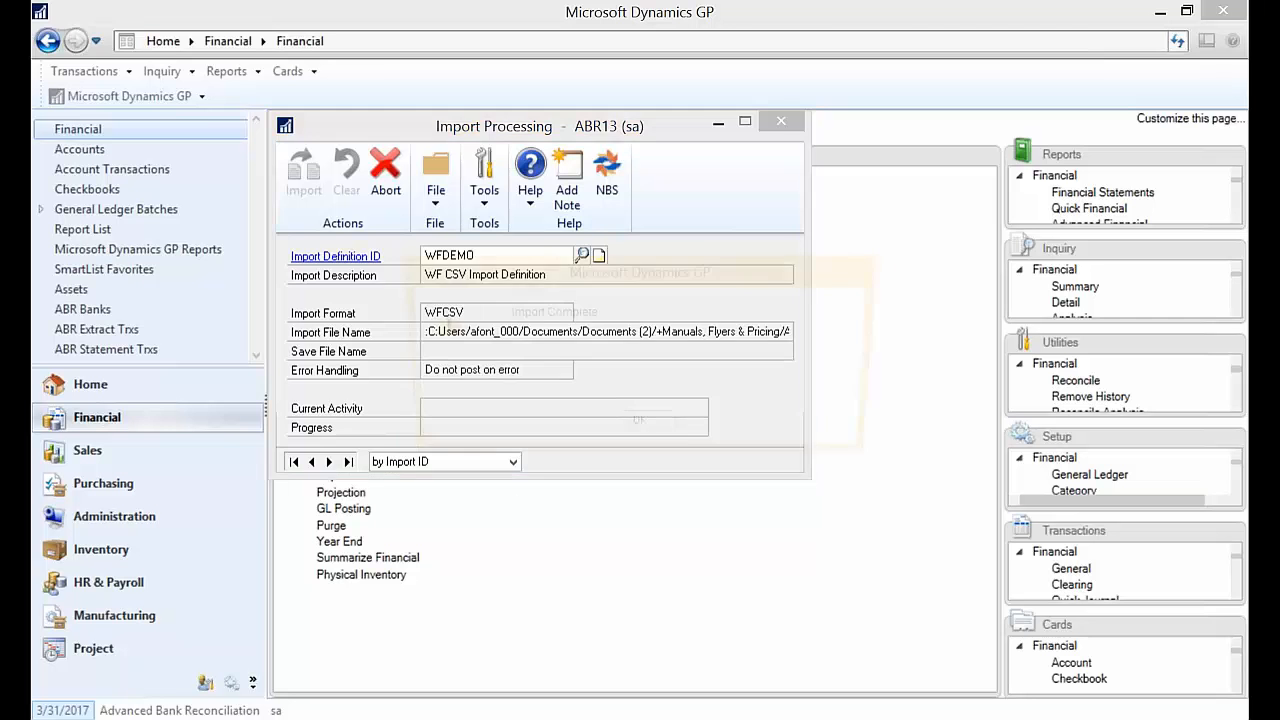
pyautogui.click(638, 429)
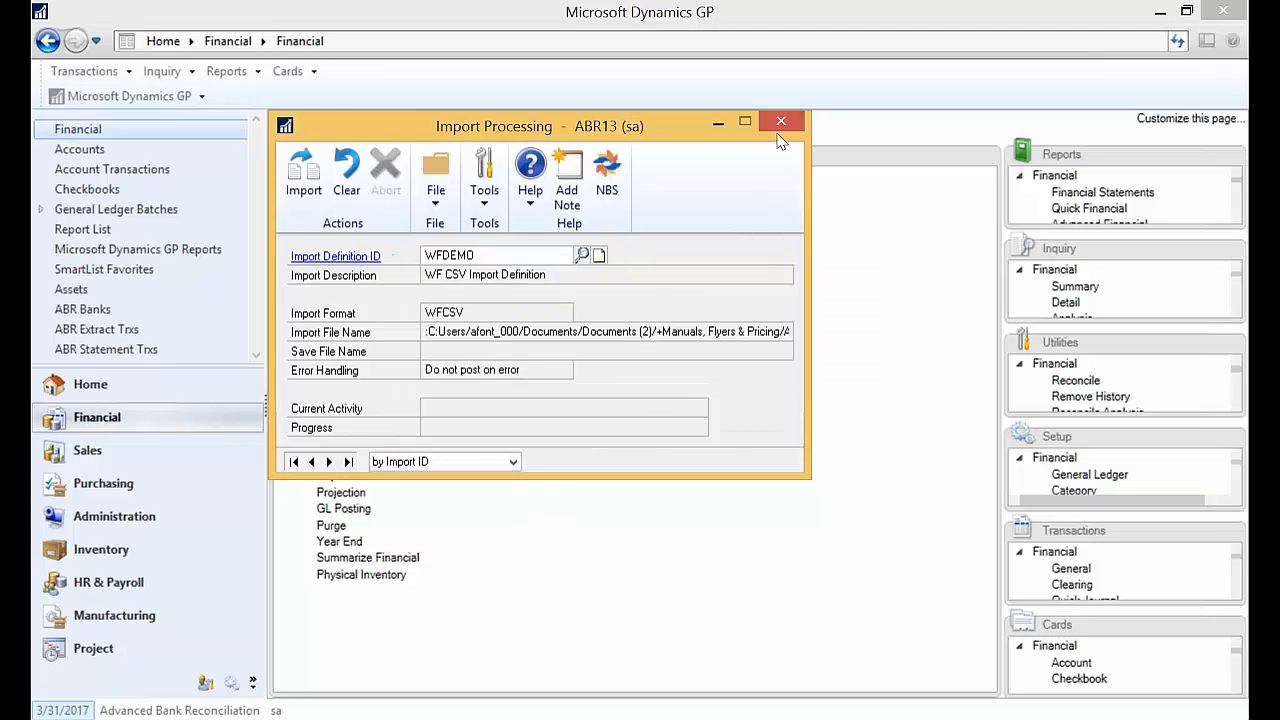
pyautogui.click(781, 121)
# Return to the Reconcile Bank Transactions window, redisplay its transactions, and reposition the window so it is fully visible.
pyautogui.click(16, 378)
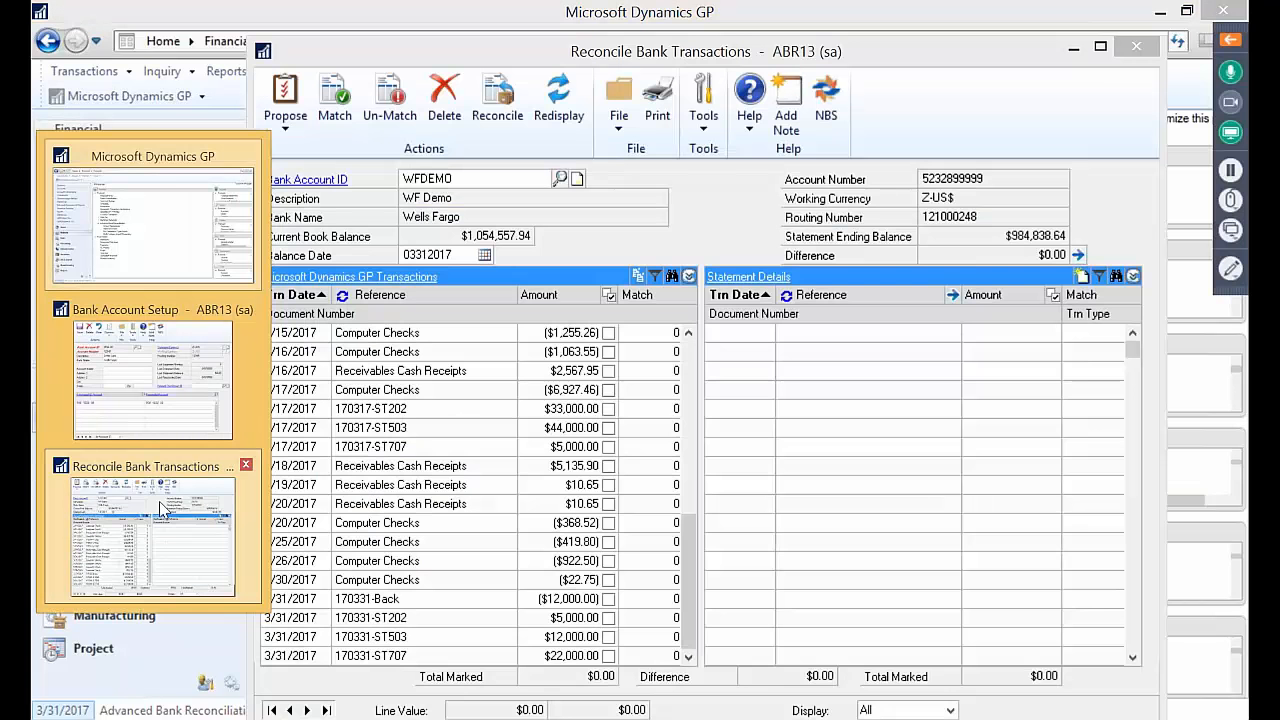
pyautogui.click(162, 507)
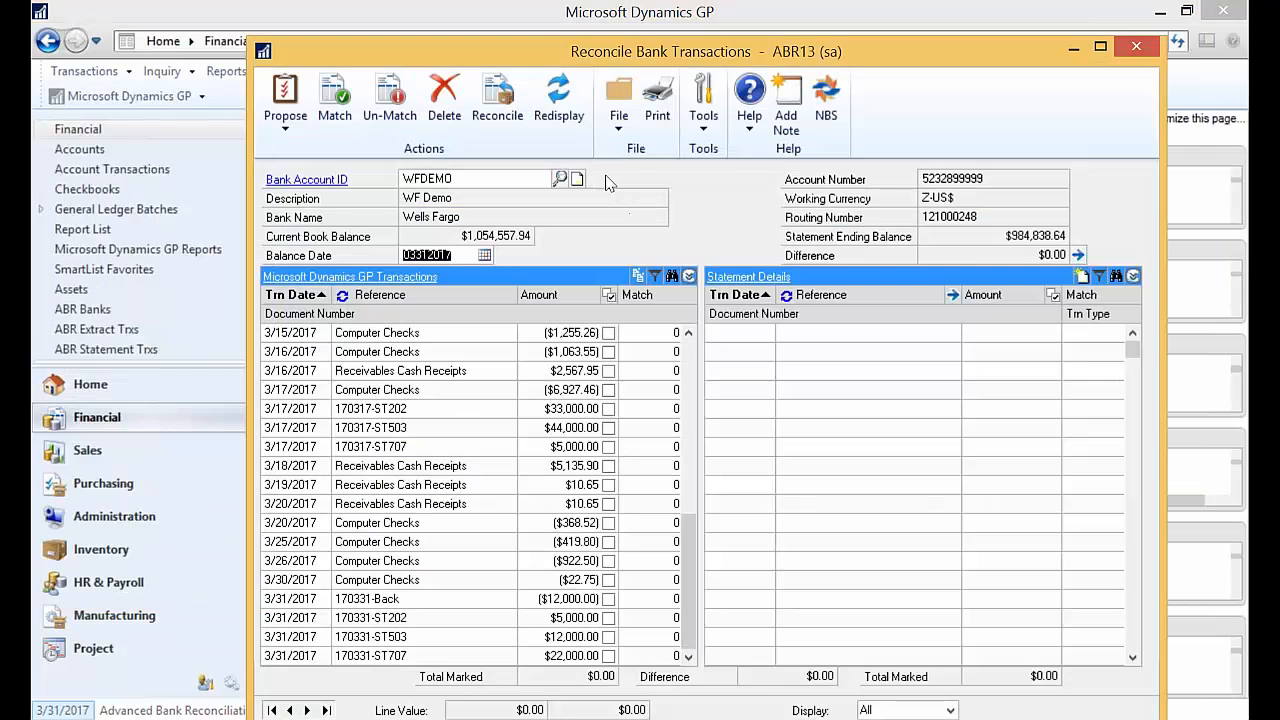
pyautogui.click(559, 112)
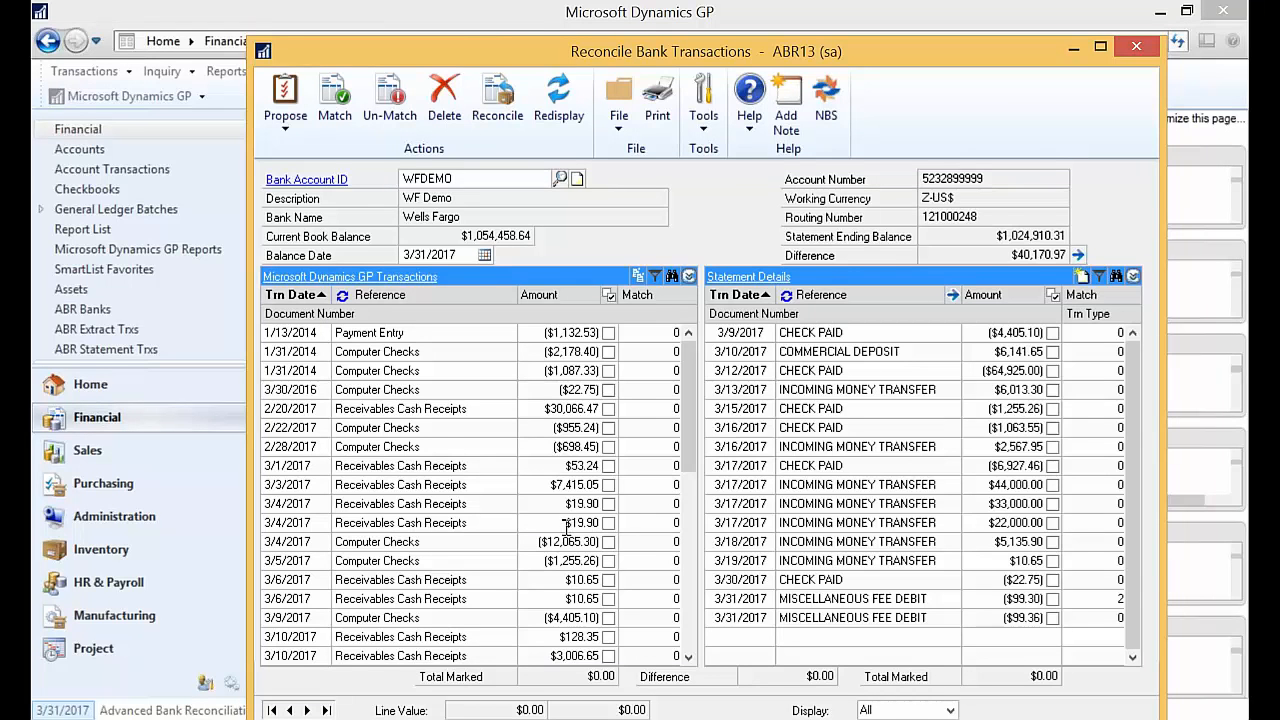
pyautogui.moveTo(766, 54); pyautogui.dragTo(722, 28)
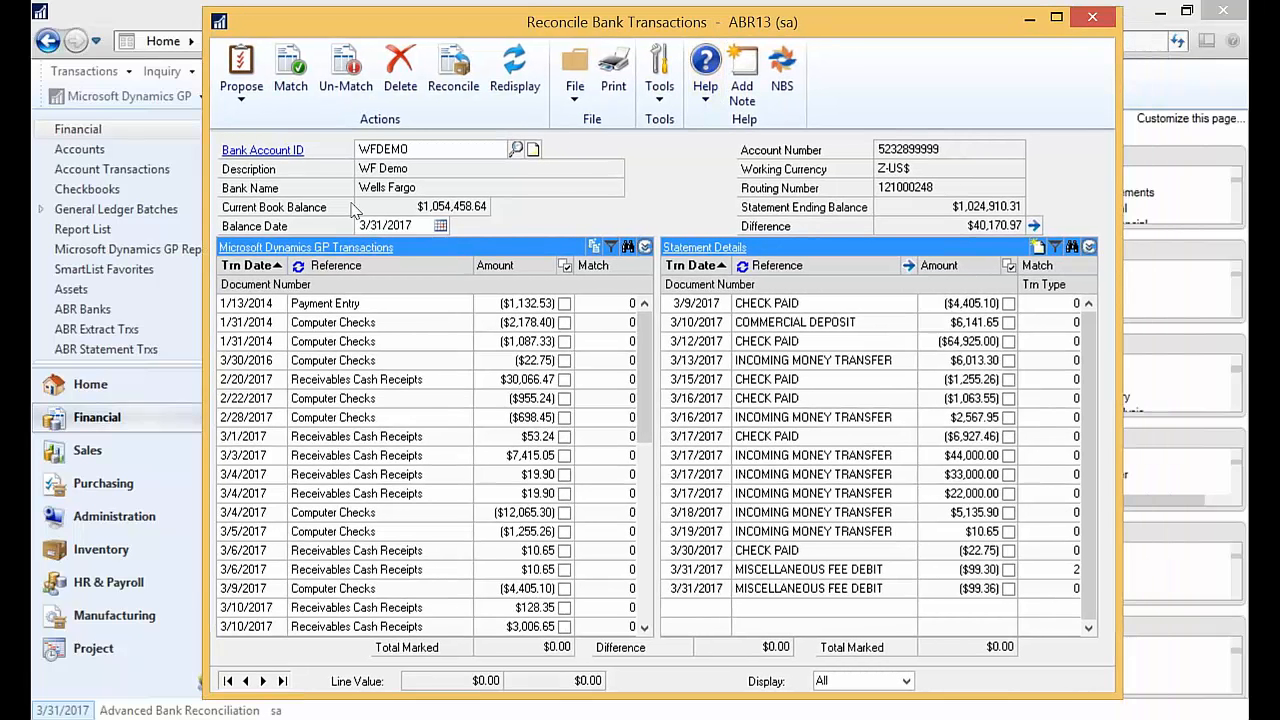
# Examine the breakdown of the reconciliation difference and the document numbers of the Microsoft Dynamics GP transactions.
pyautogui.click(1035, 227)
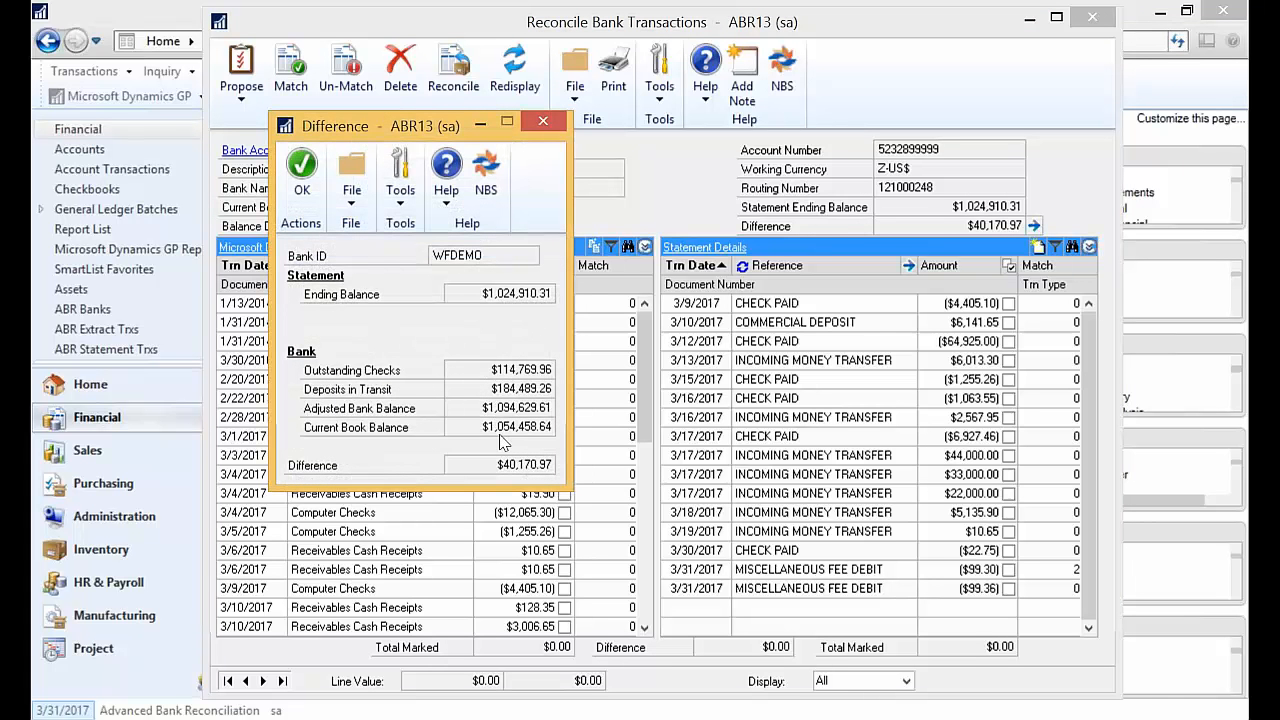
pyautogui.click(542, 120)
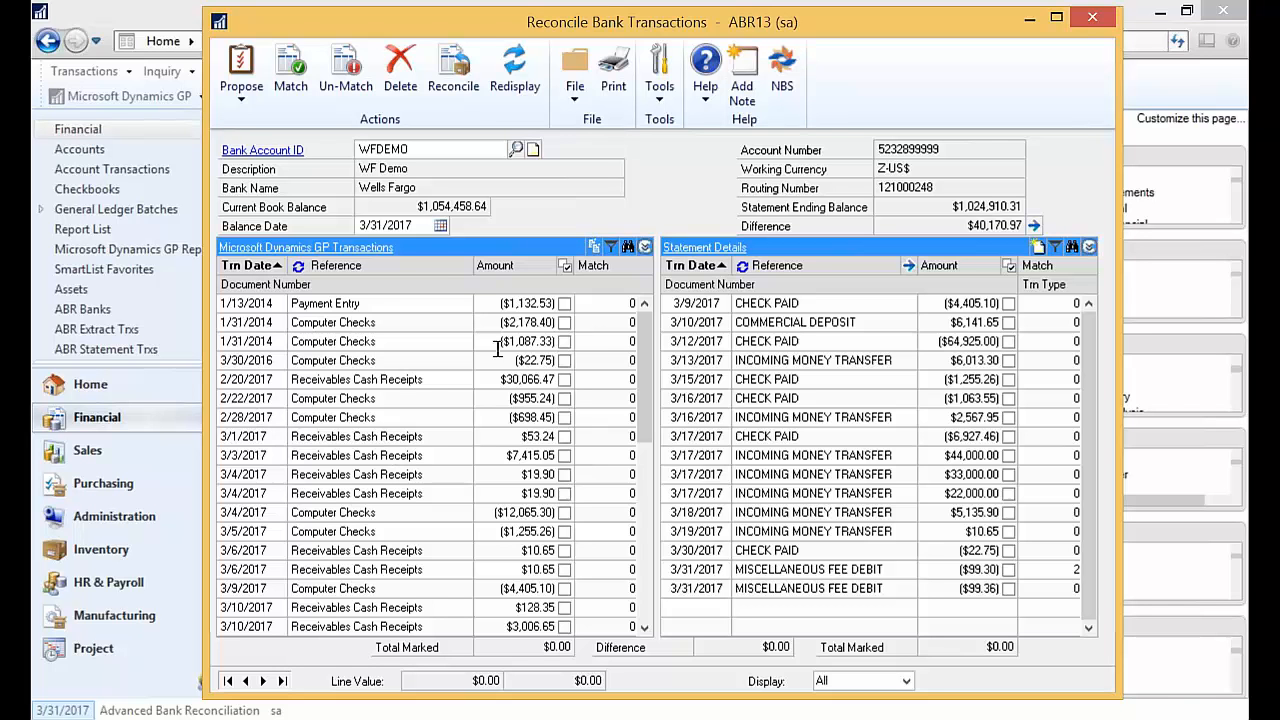
pyautogui.click(644, 246)
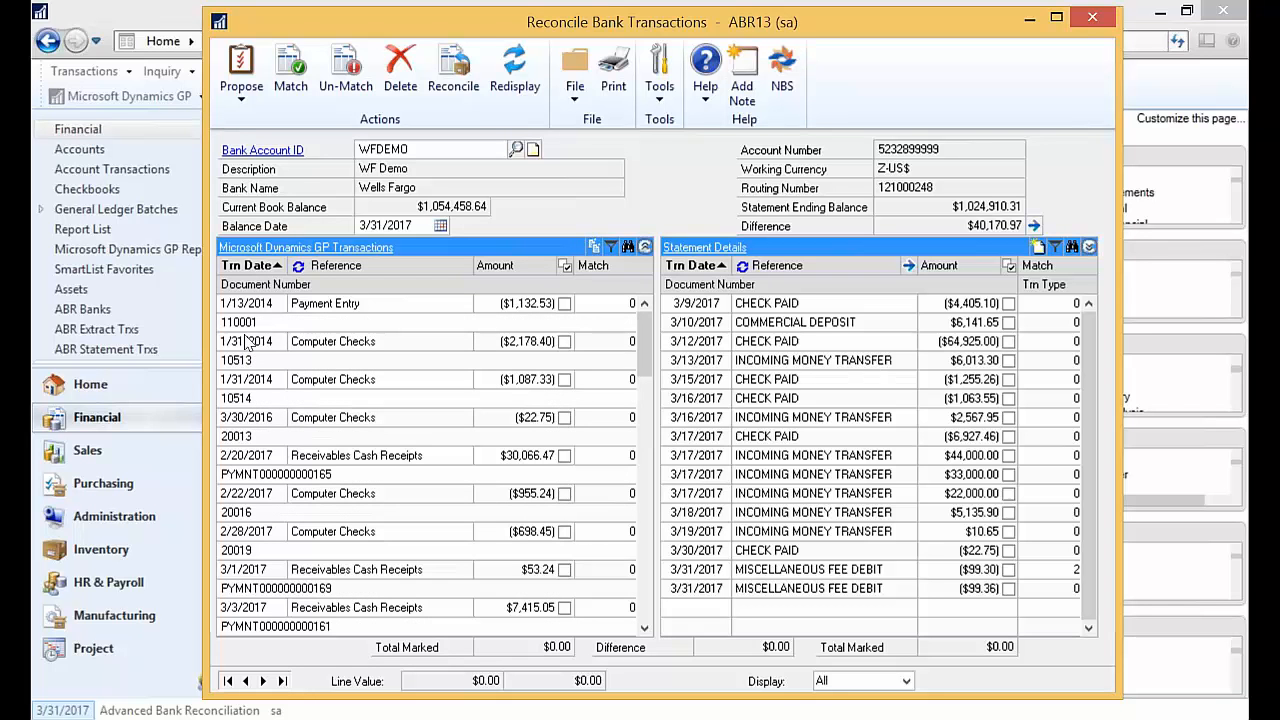
pyautogui.click(260, 474)
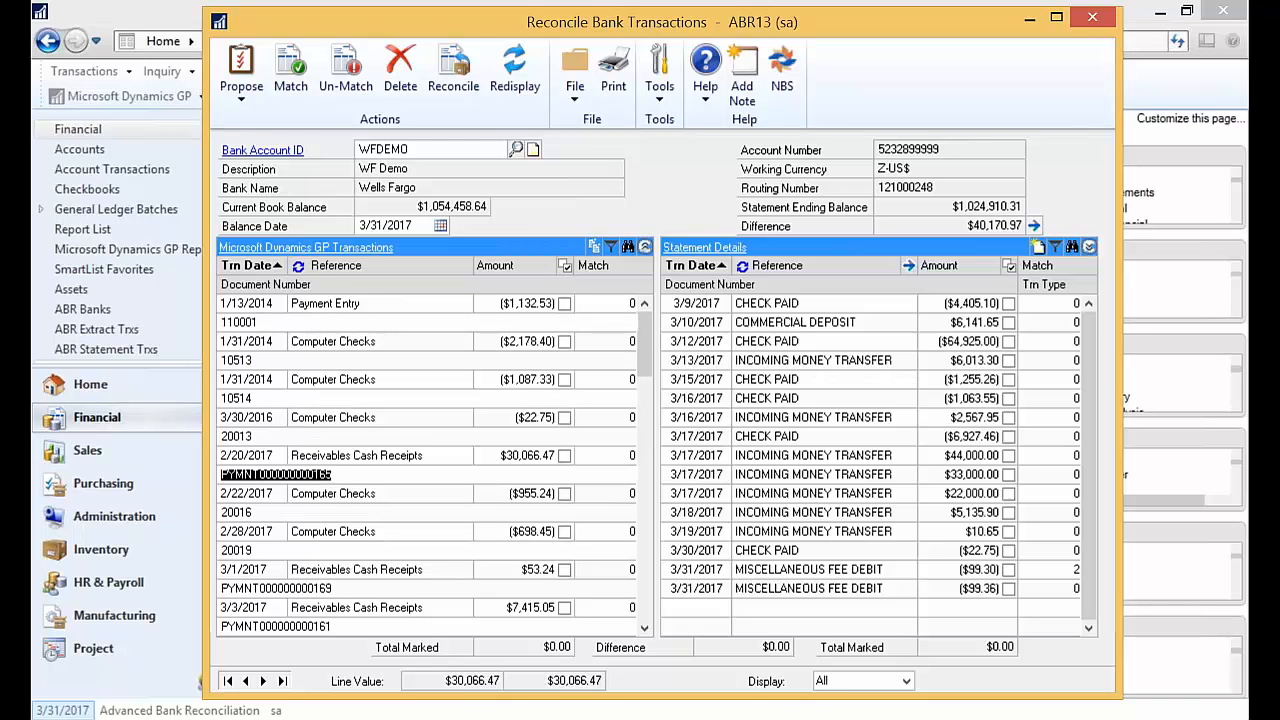
pyautogui.click(645, 246)
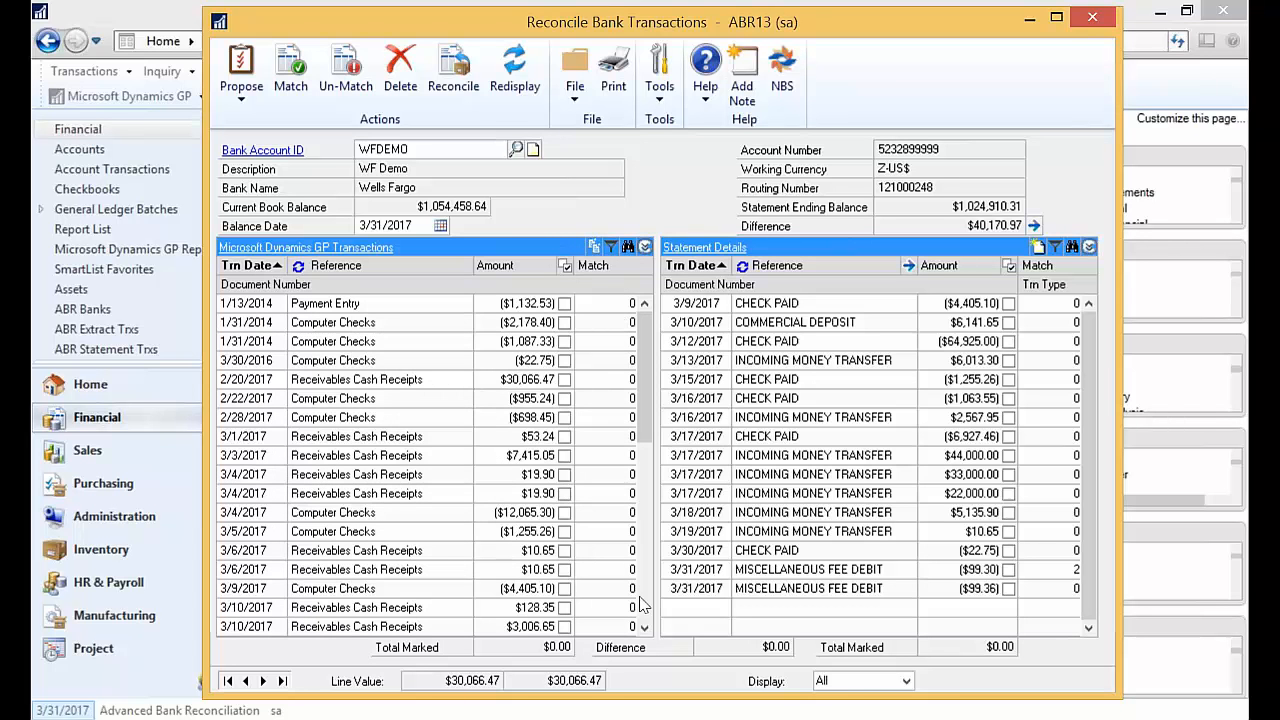
# Mark the 3/31/2017 miscellaneous fee debit of $99.30 in both the statement details and the Microsoft Dynamics GP transactions.
pyautogui.moveTo(645, 437); pyautogui.dragTo(663, 602)
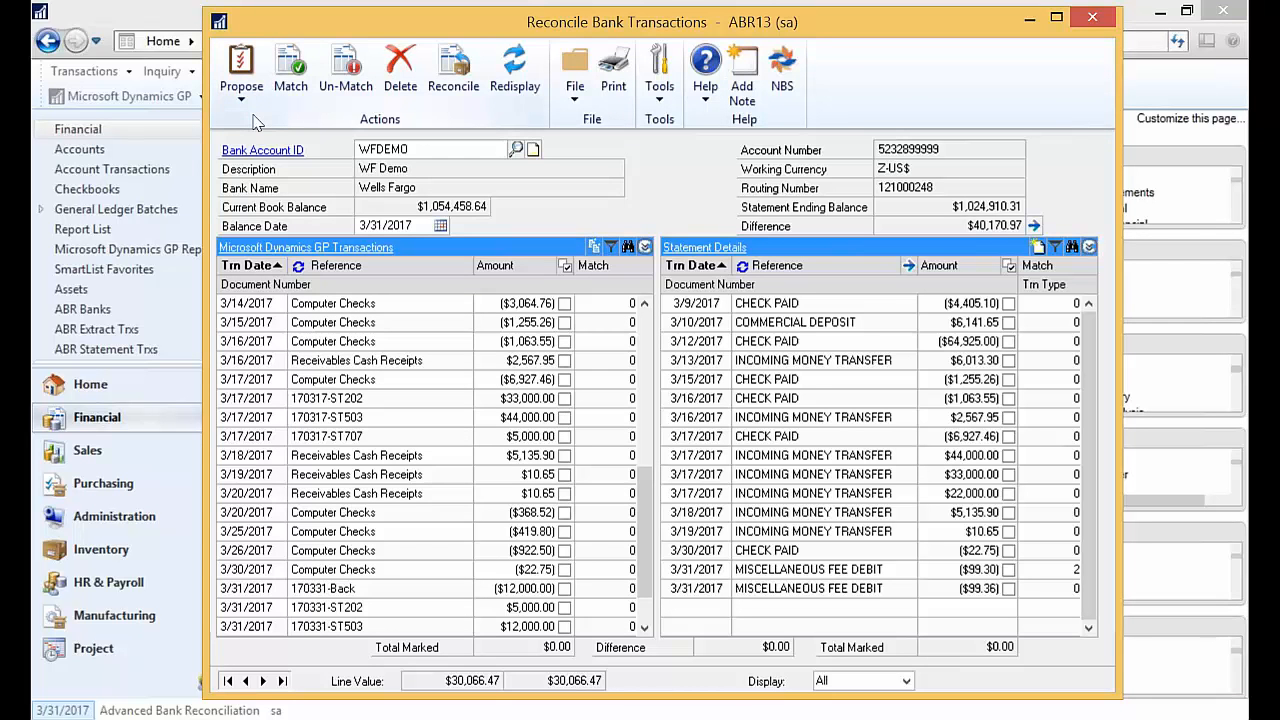
pyautogui.moveTo(648, 578); pyautogui.dragTo(630, 648)
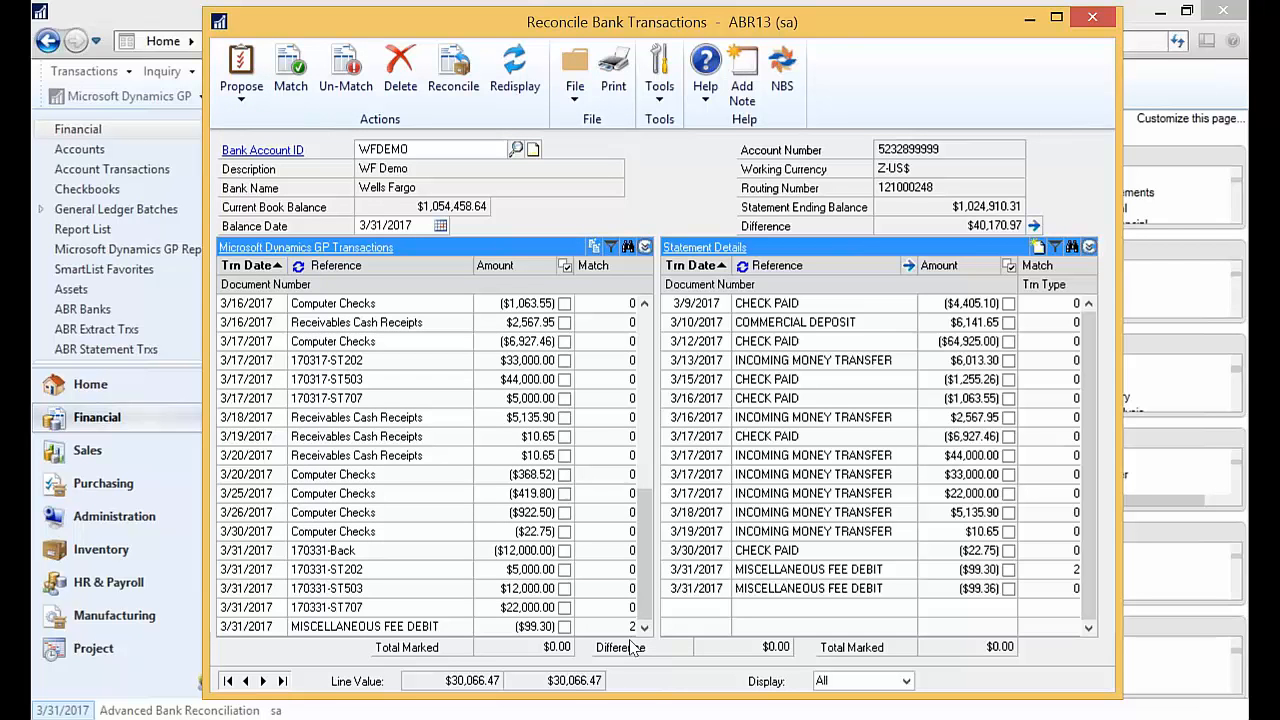
pyautogui.click(1008, 569)
pyautogui.click(565, 628)
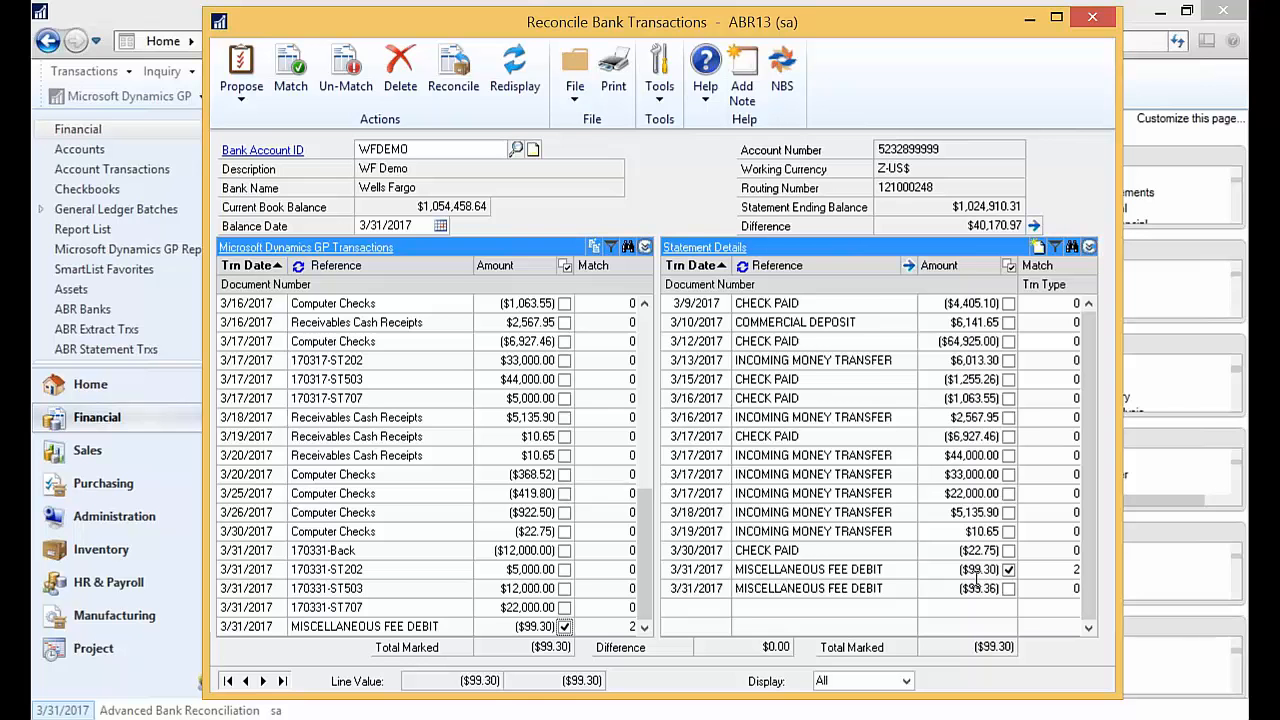
# Expand the statement details and check the transaction type of the $99.30 miscellaneous fee debit.
pyautogui.click(1089, 247)
pyautogui.scroll(-1, 1085, 606)
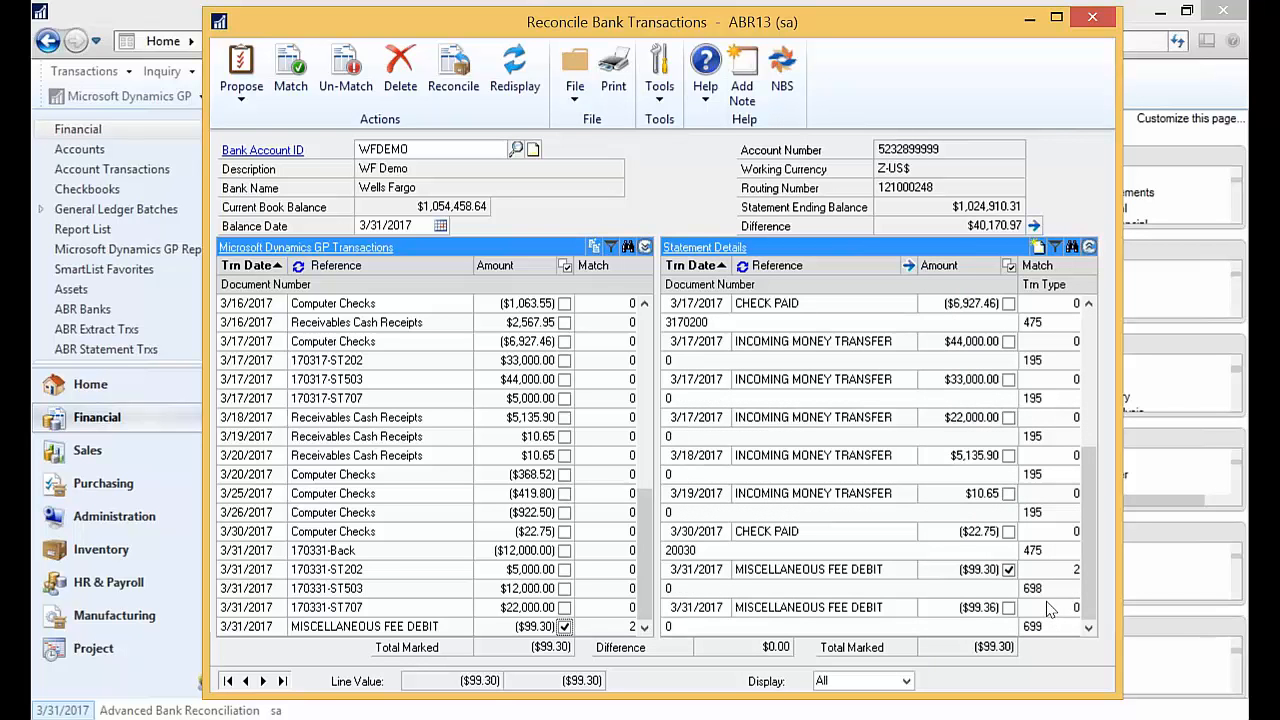
pyautogui.click(1036, 589)
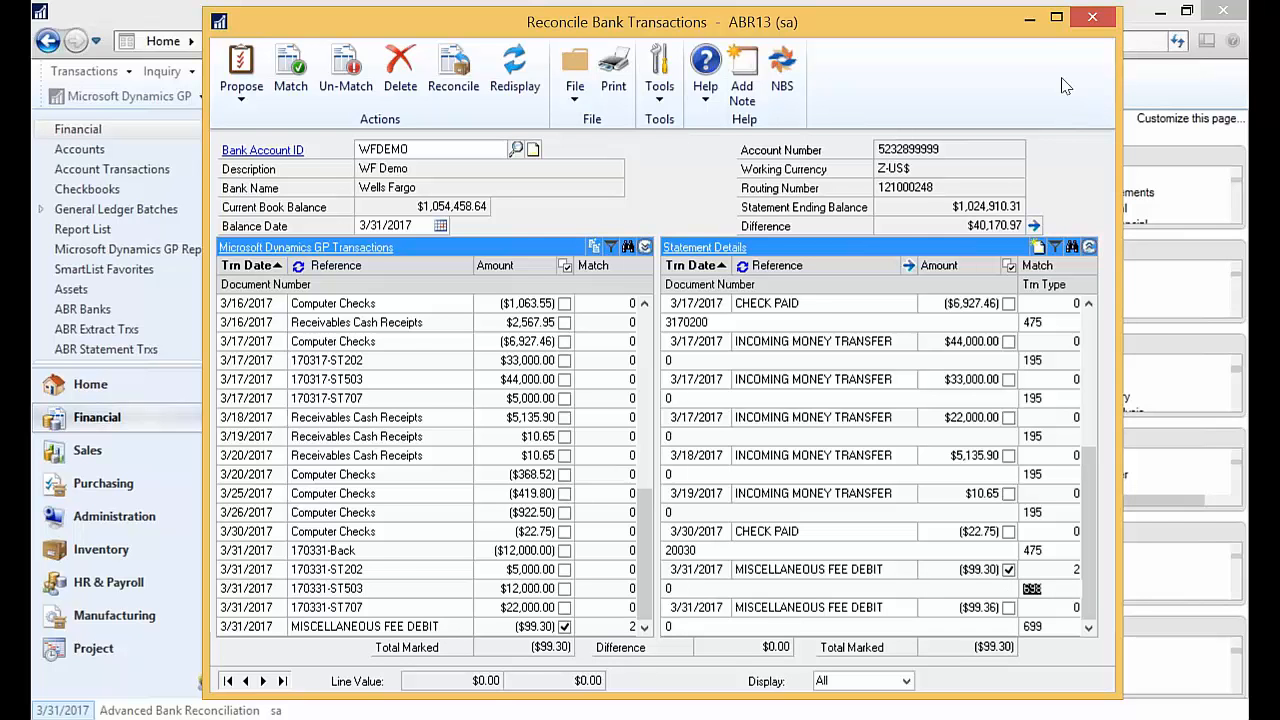
# Minimize the Reconcile Bank Transactions window and display the WFCSV format in the Advanced Bank Reconciliation Import Format Definition.
pyautogui.click(1030, 20)
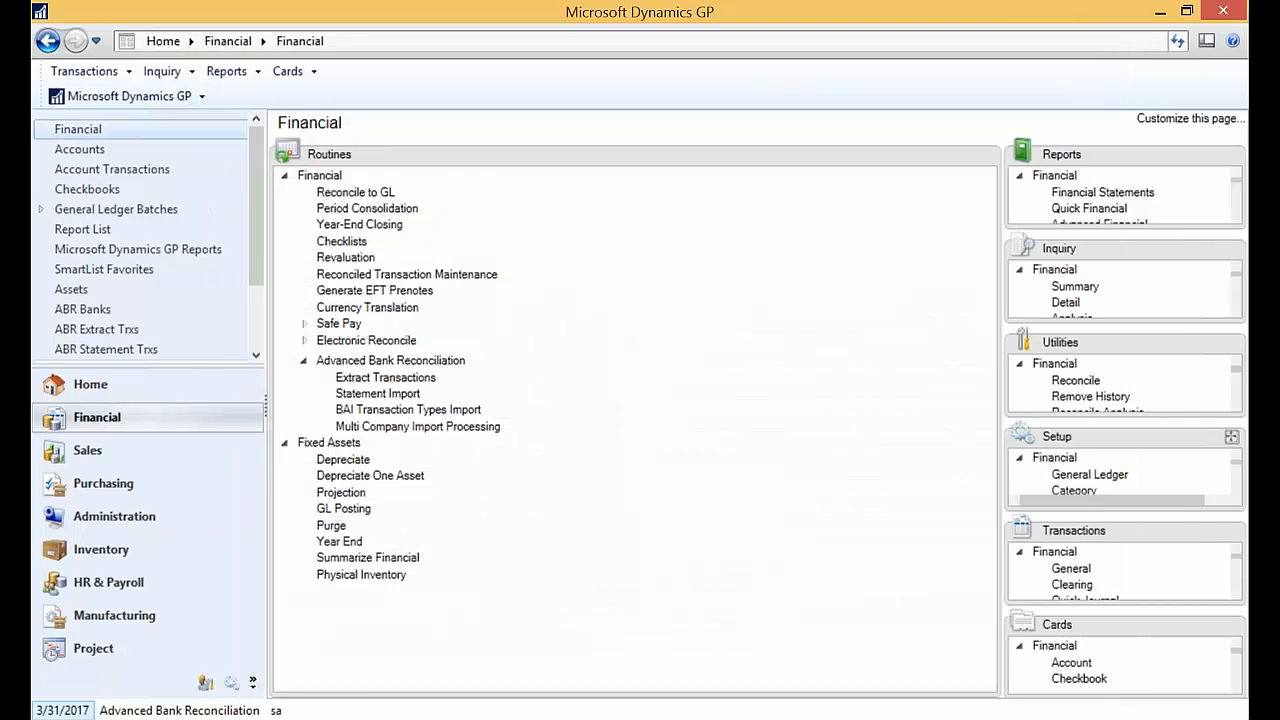
pyautogui.click(1233, 437)
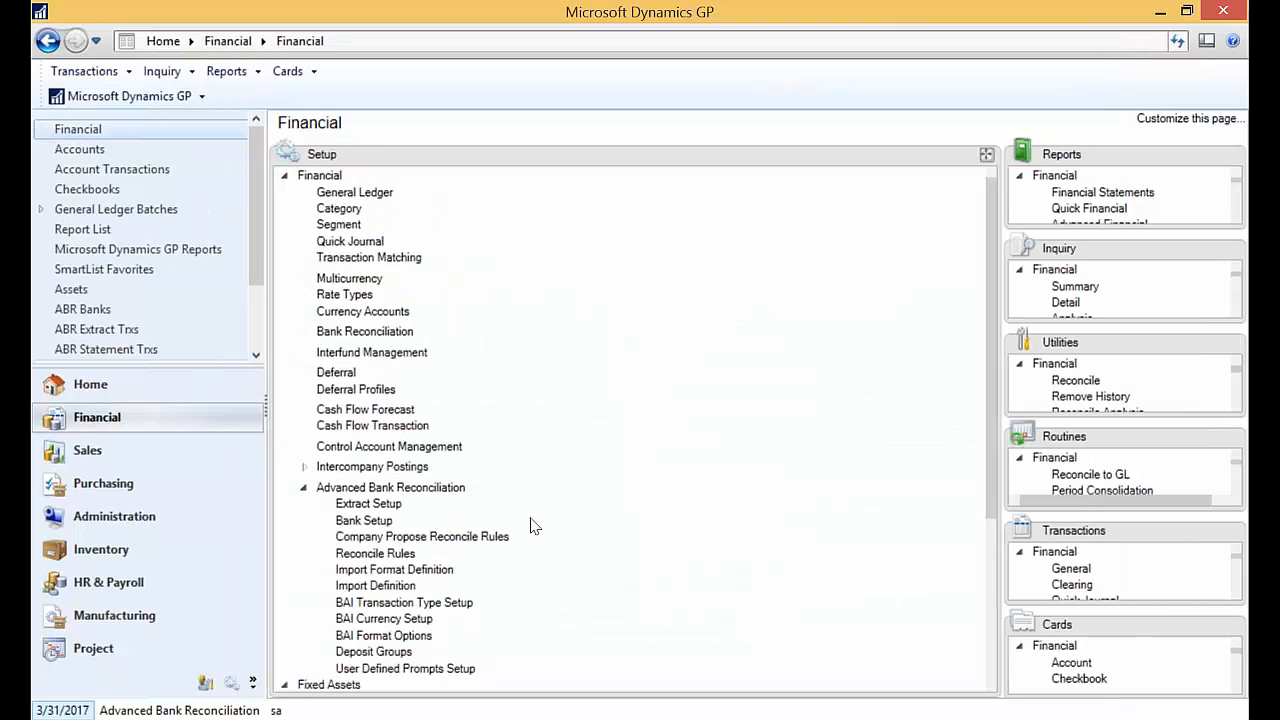
pyautogui.click(385, 570)
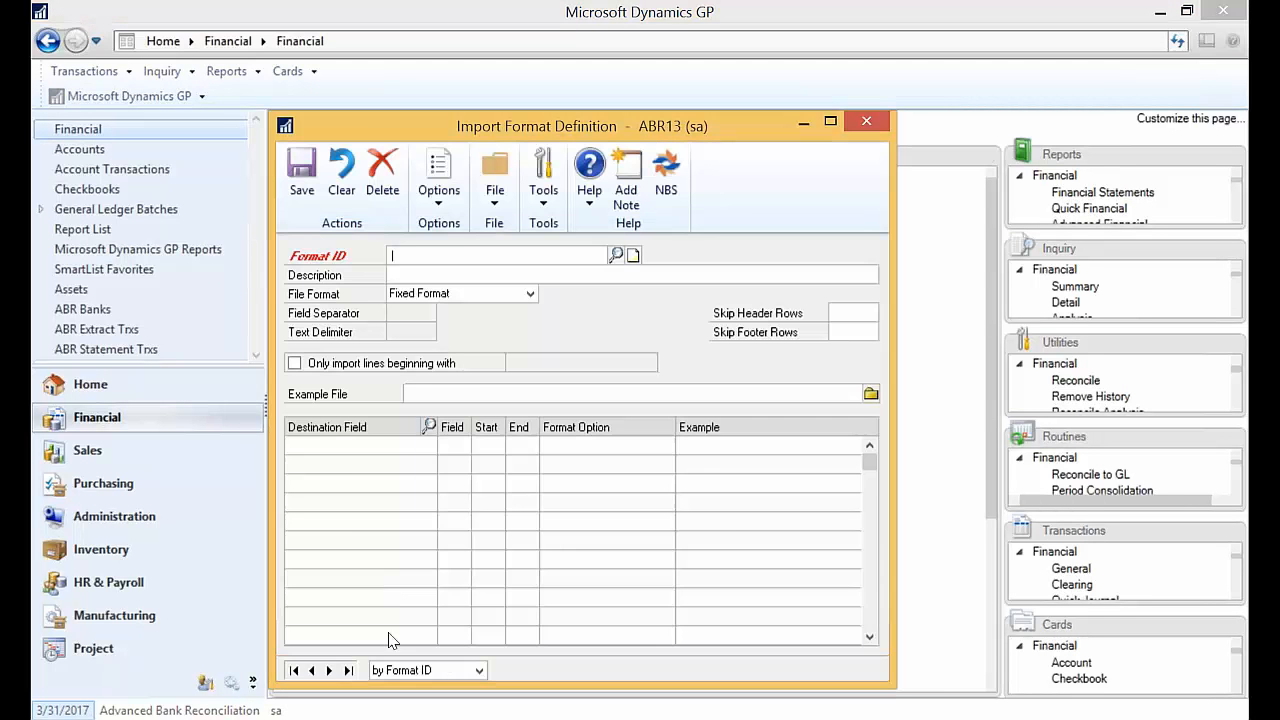
pyautogui.click(329, 670)
pyautogui.click(329, 670)
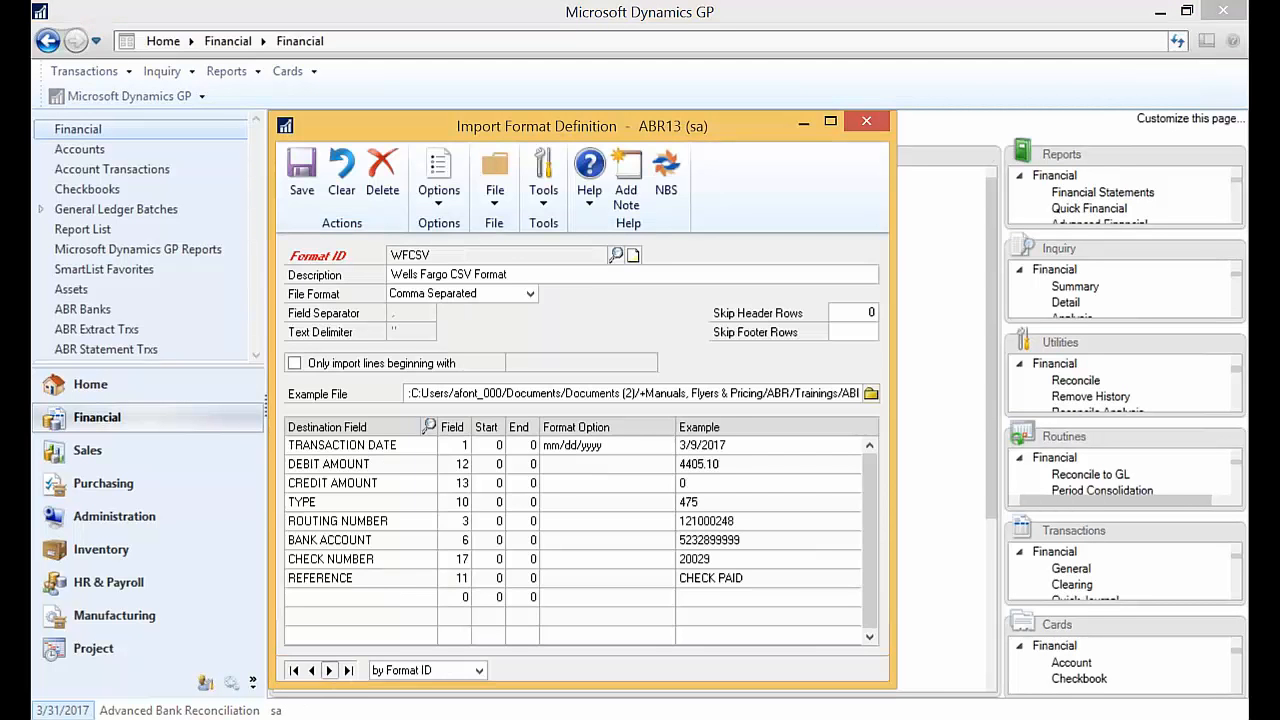
# Switch to the WFABR033117 workbook in Excel and bring the Import Format Definition window in front of it.
pyautogui.click(74, 428)
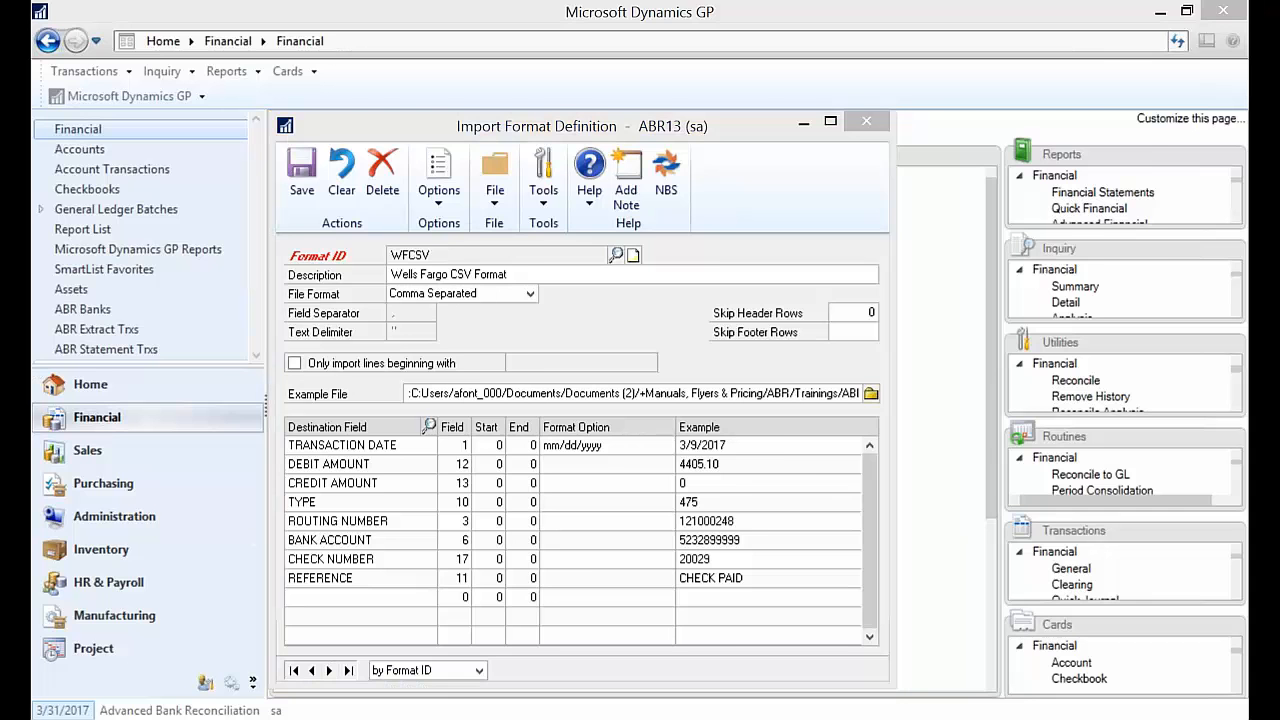
pyautogui.hotkey('alt', 'Tab')
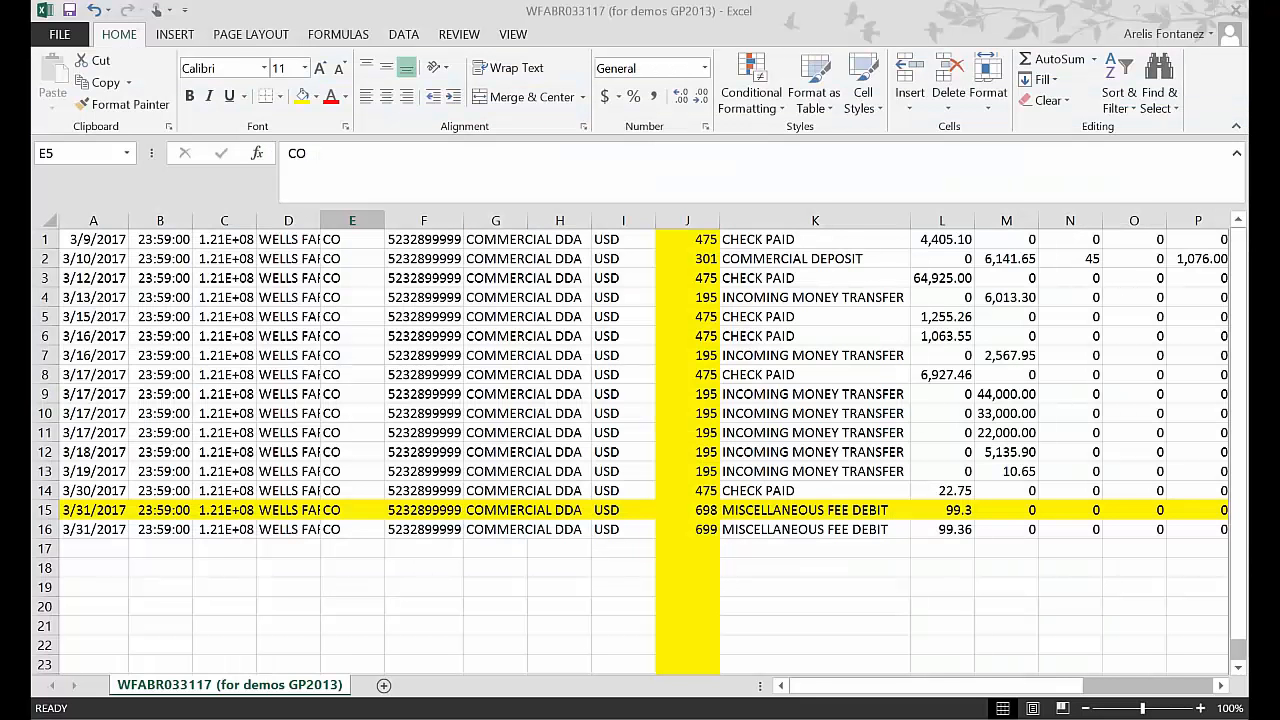
pyautogui.hotkey('alt', 'Tab')
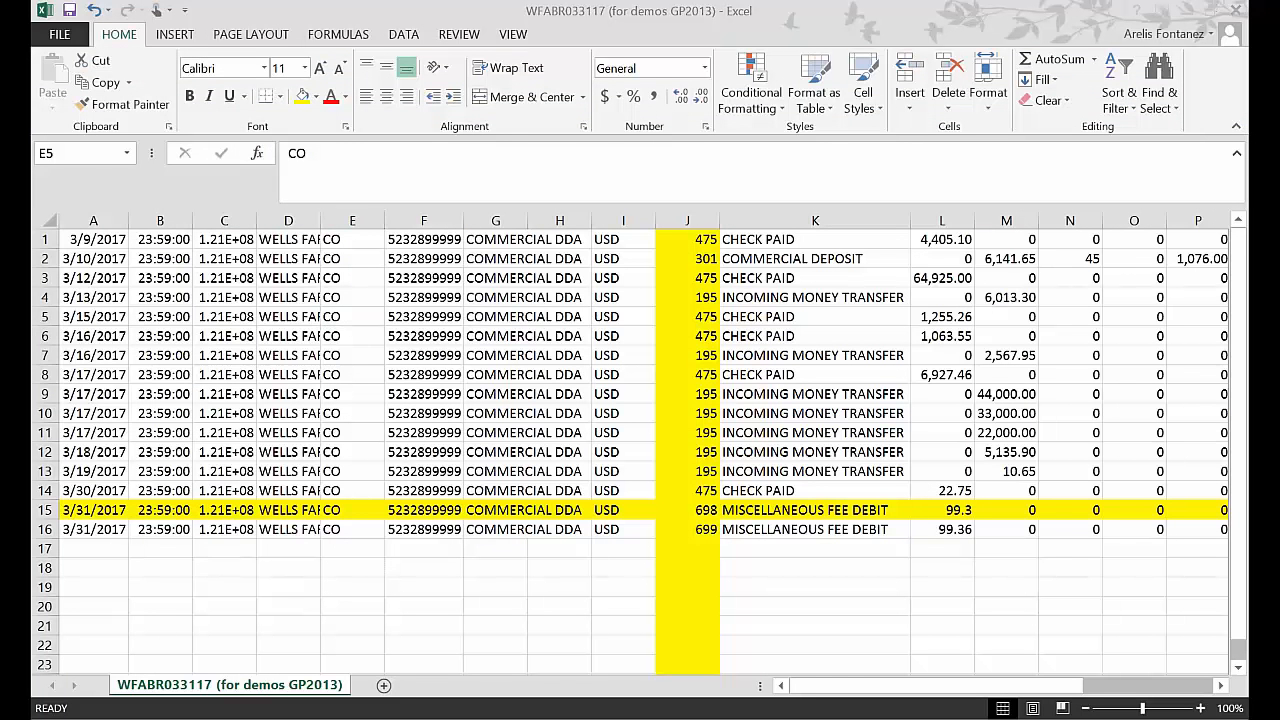
pyautogui.moveTo(16, 372)
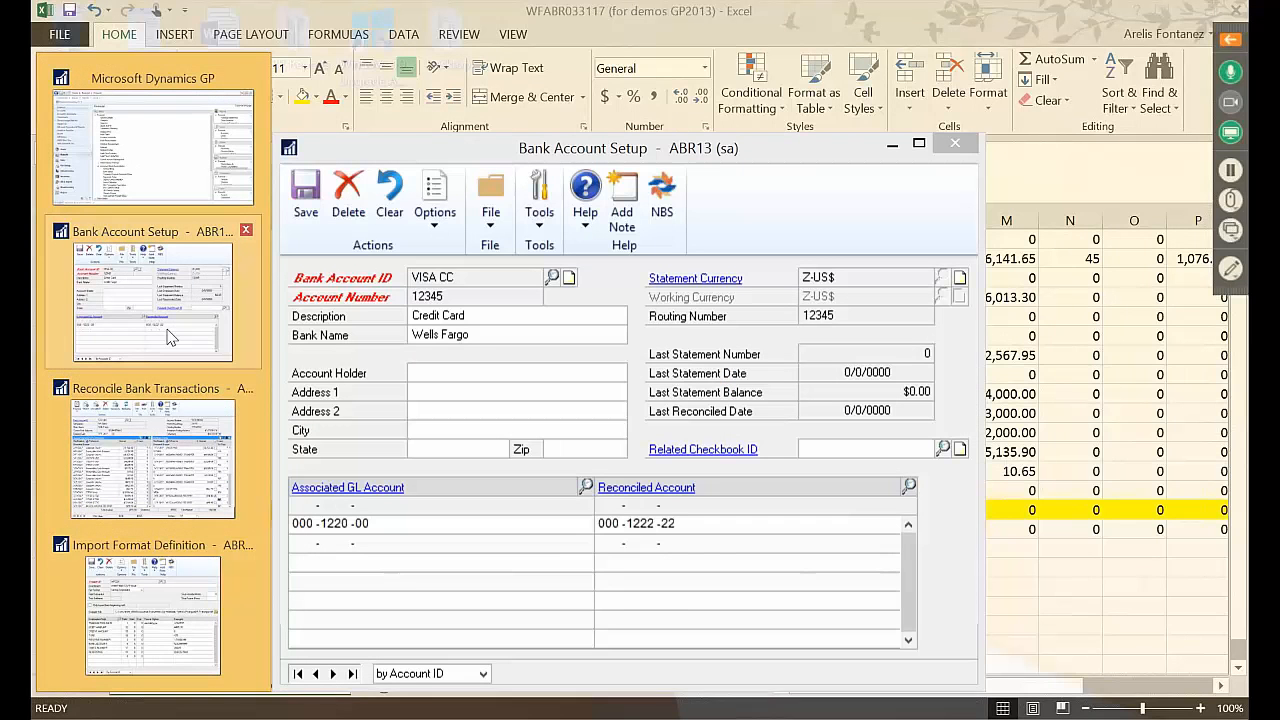
pyautogui.click(170, 338)
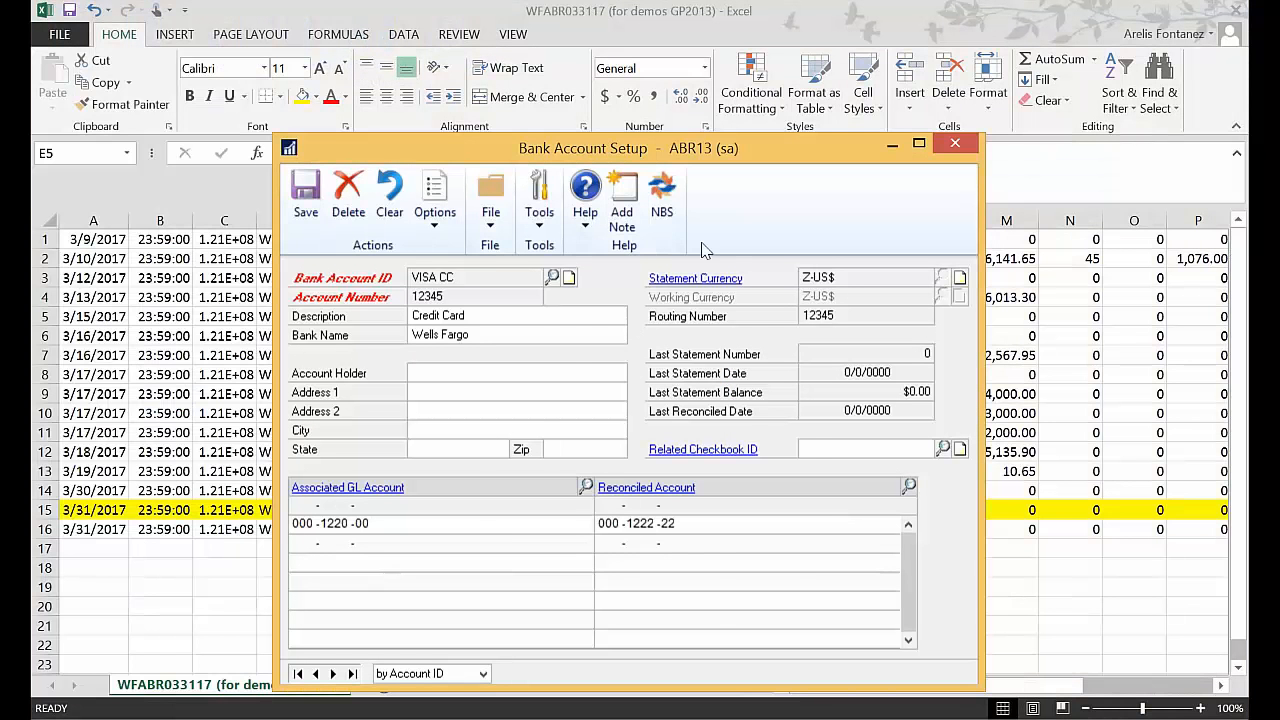
pyautogui.click(892, 146)
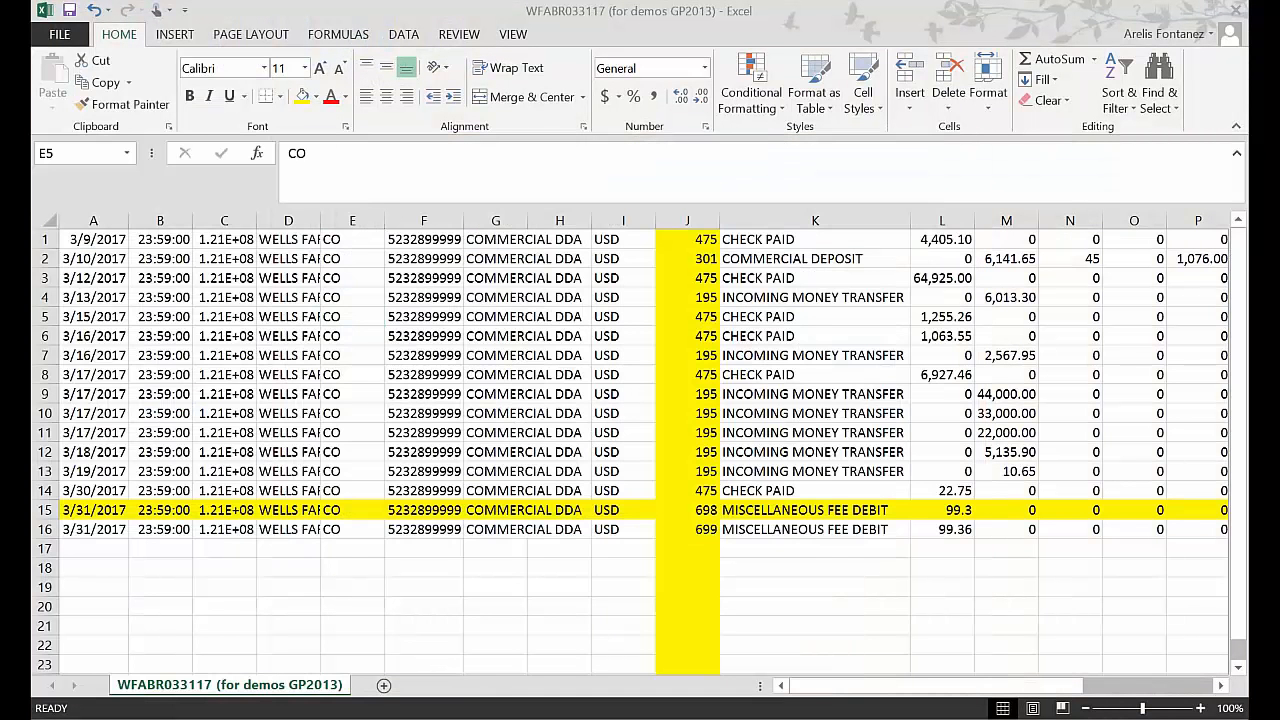
pyautogui.moveTo(147, 719)
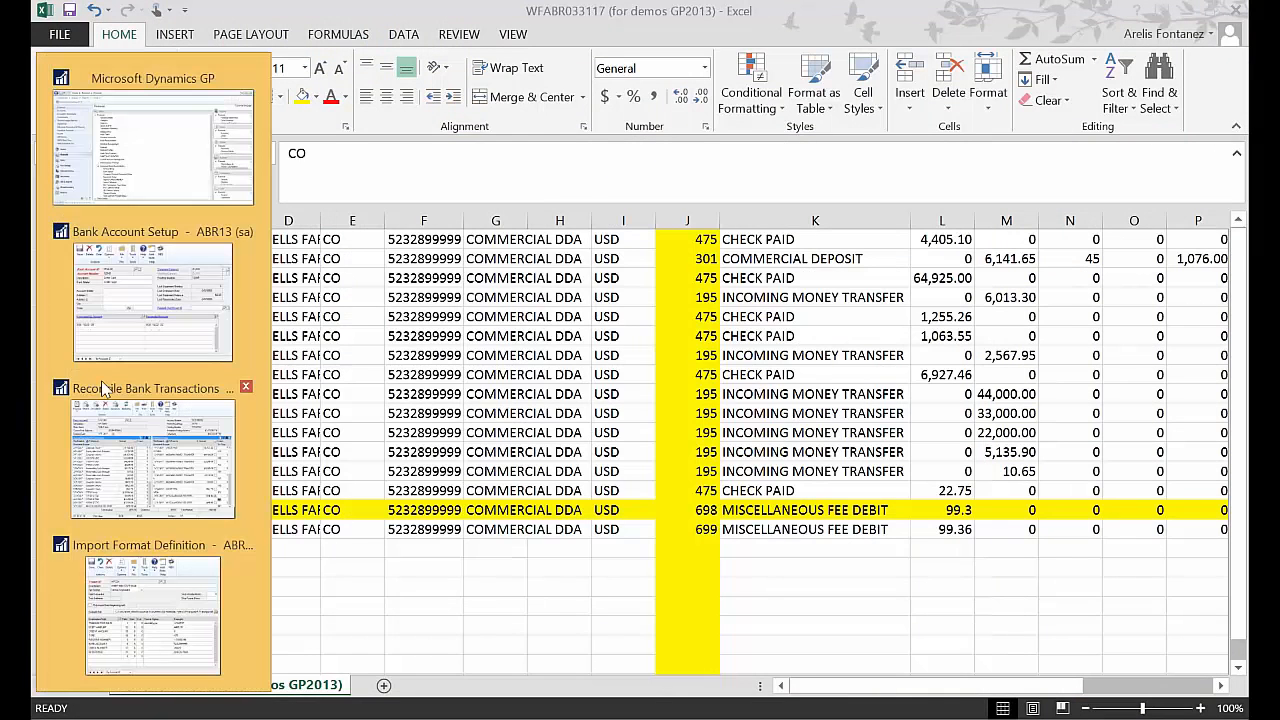
pyautogui.click(140, 585)
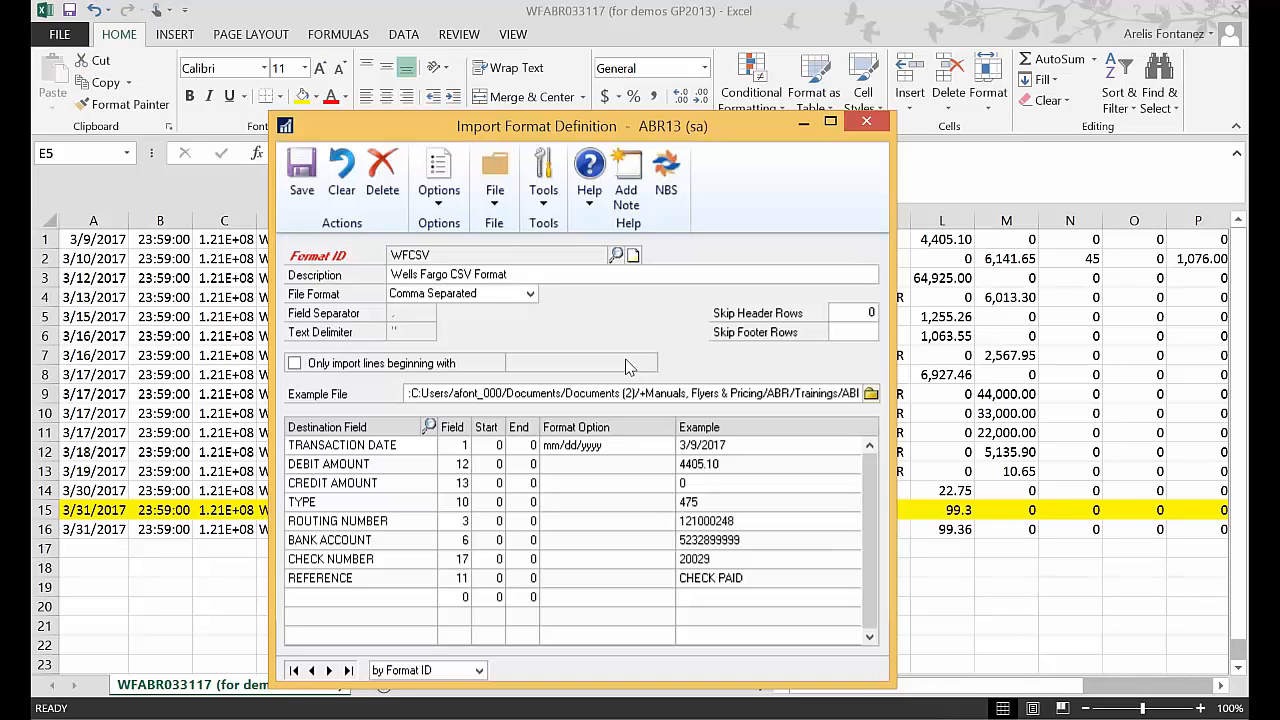
# Compare the transaction date, debit amount and credit amount mappings of the WFCSV format with the spreadsheet columns.
pyautogui.click(380, 455)
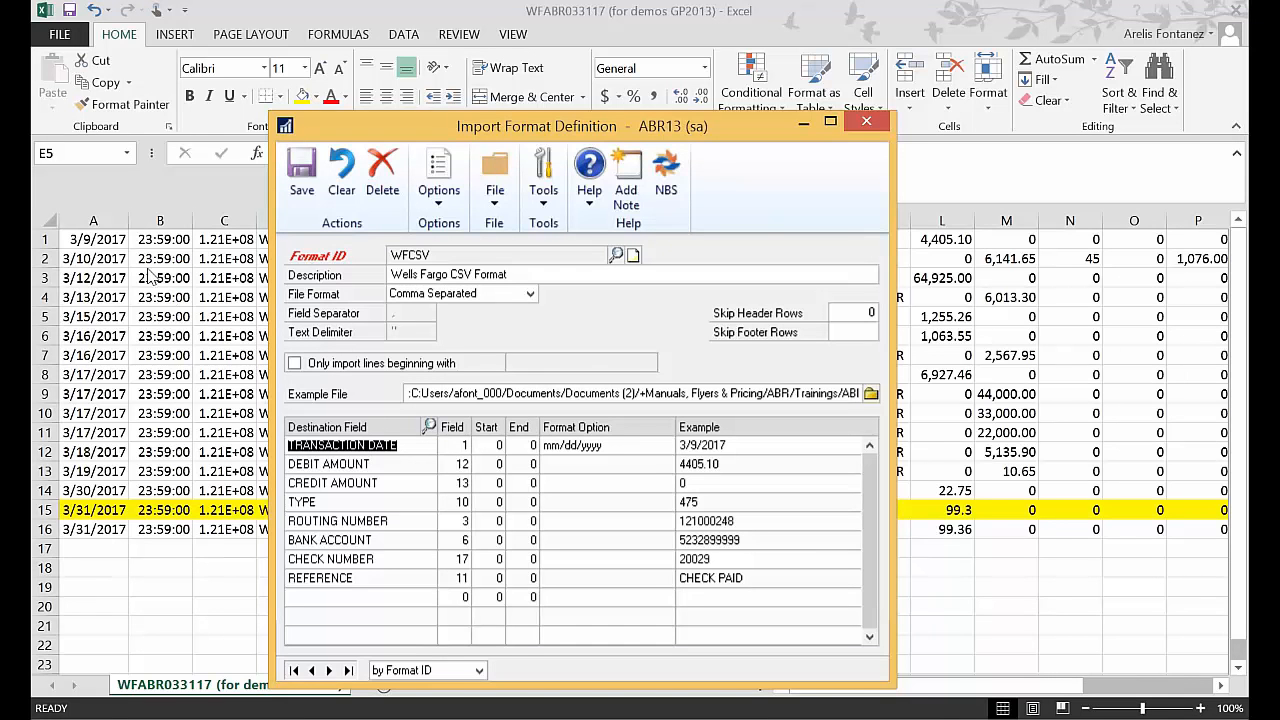
pyautogui.click(380, 466)
pyautogui.click(374, 484)
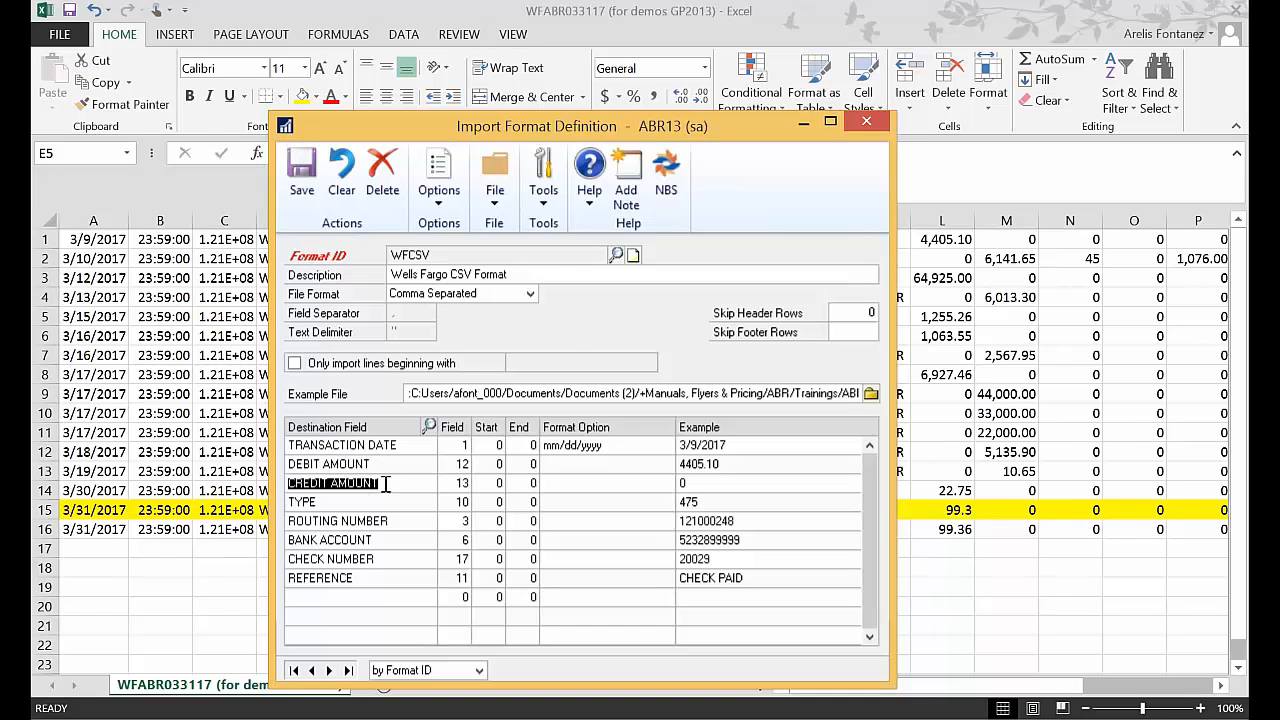
pyautogui.moveTo(722, 134); pyautogui.dragTo(567, 137)
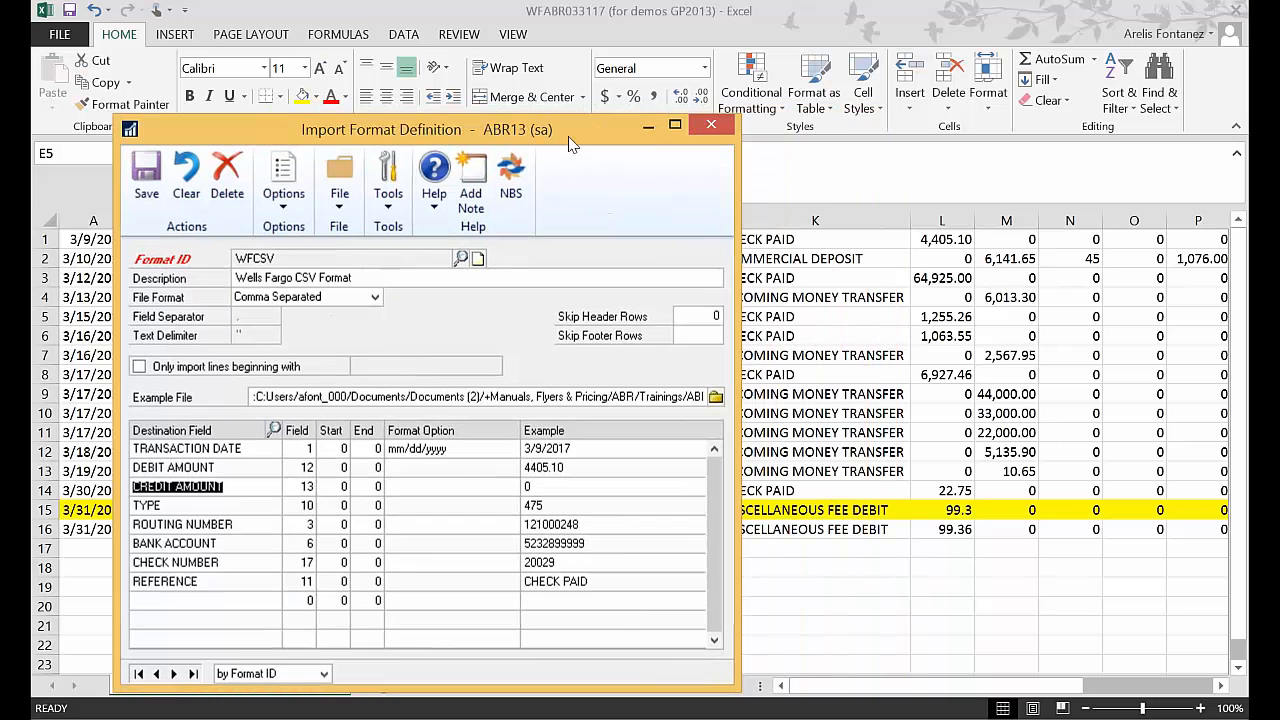
# Uncover the spreadsheet's type column, review the Autopost Types to GL setup for the TYPE field, and close it.
pyautogui.click(162, 507)
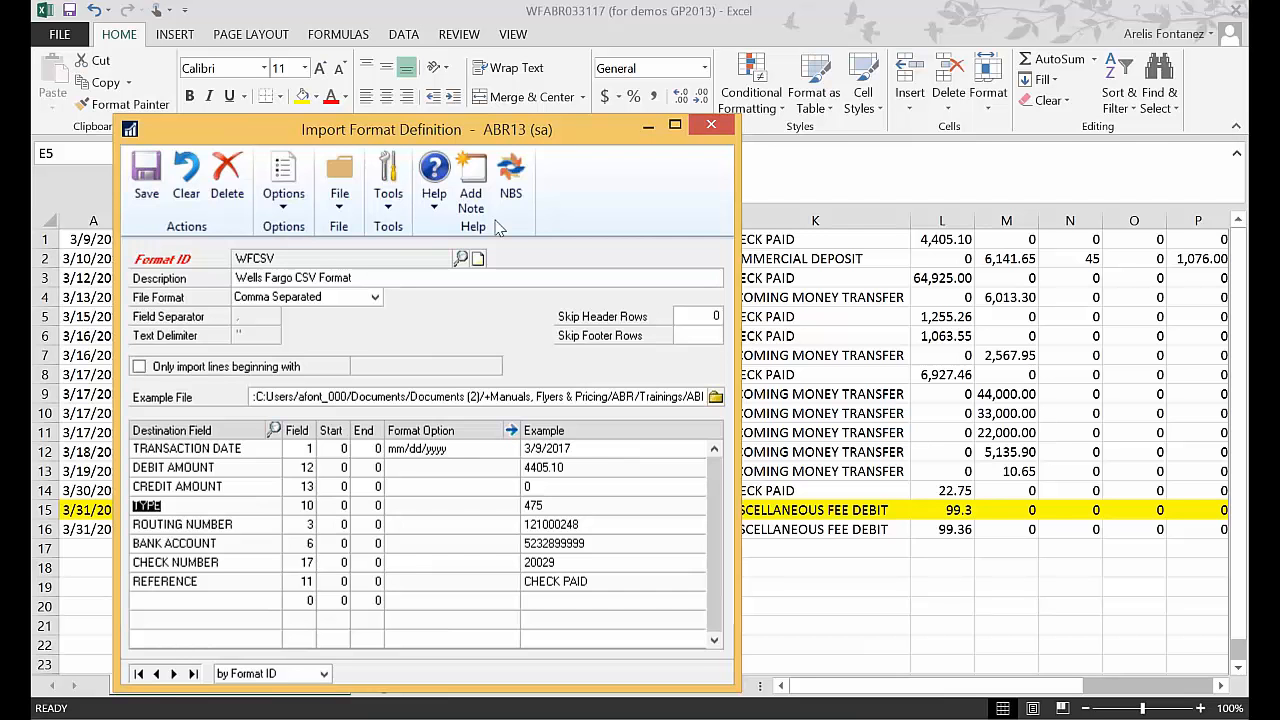
pyautogui.moveTo(572, 132); pyautogui.dragTo(411, 142)
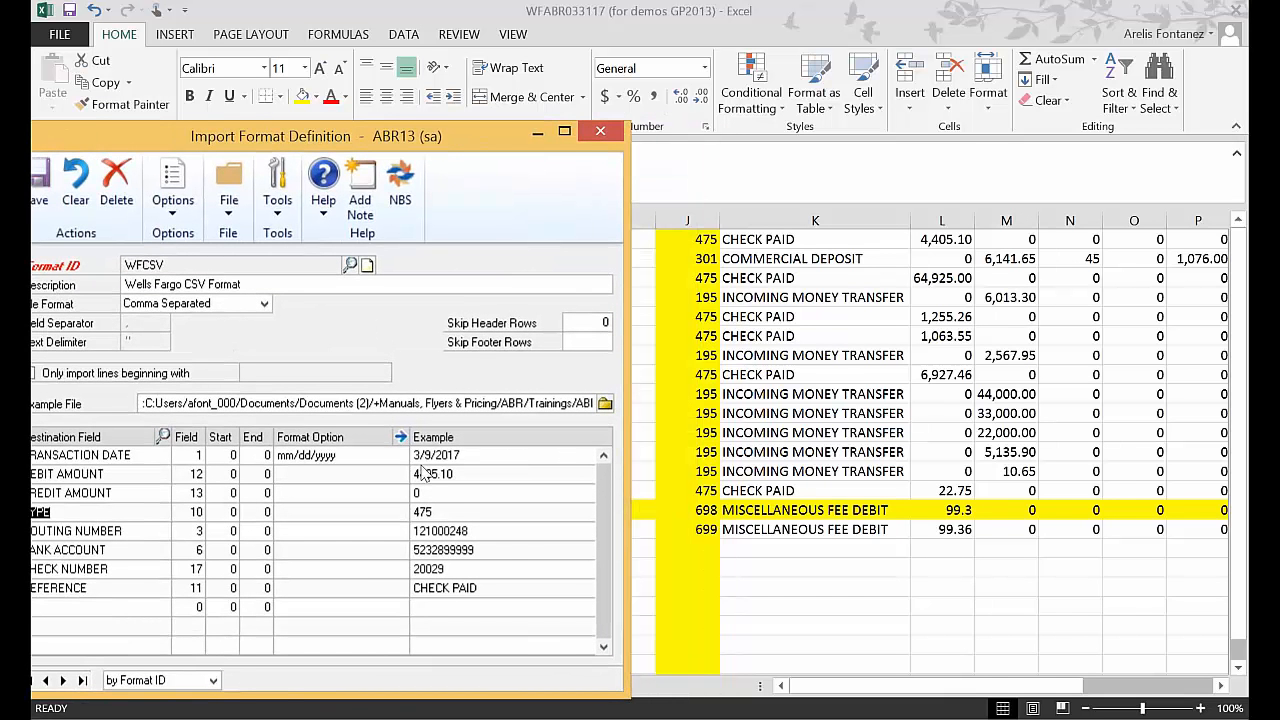
pyautogui.click(407, 438)
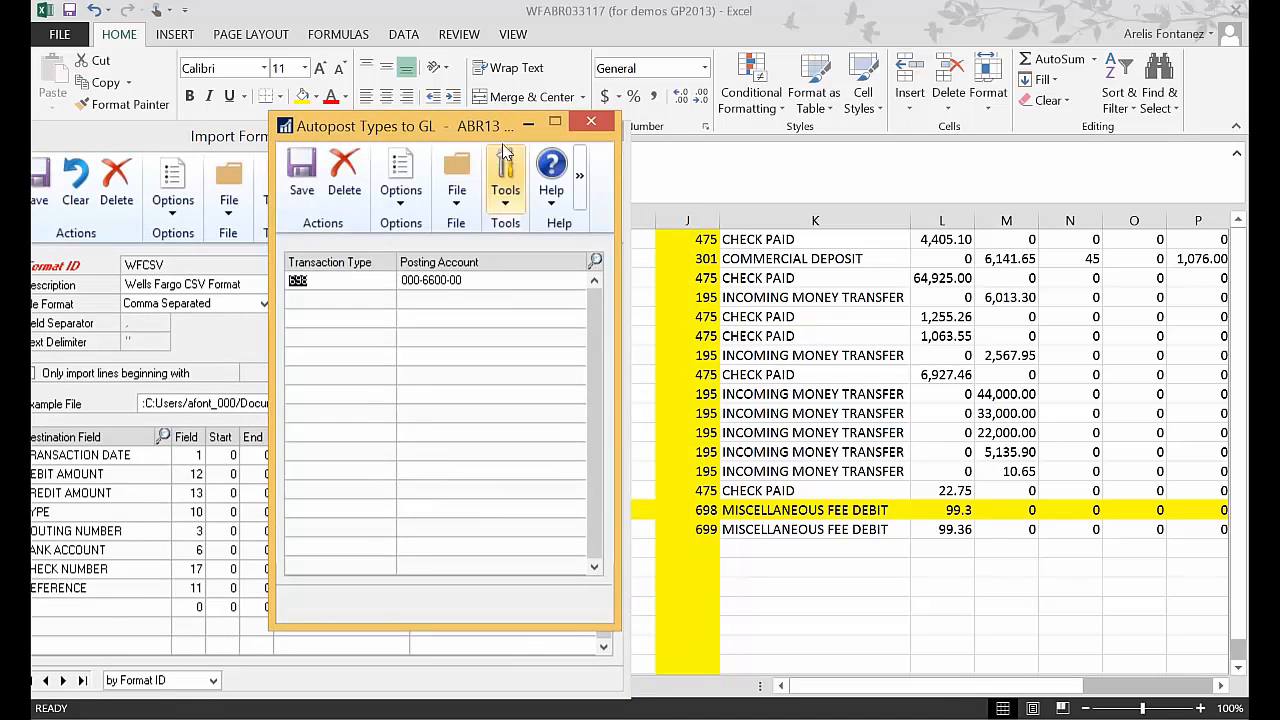
pyautogui.moveTo(495, 136); pyautogui.dragTo(390, 165)
pyautogui.click(218, 343)
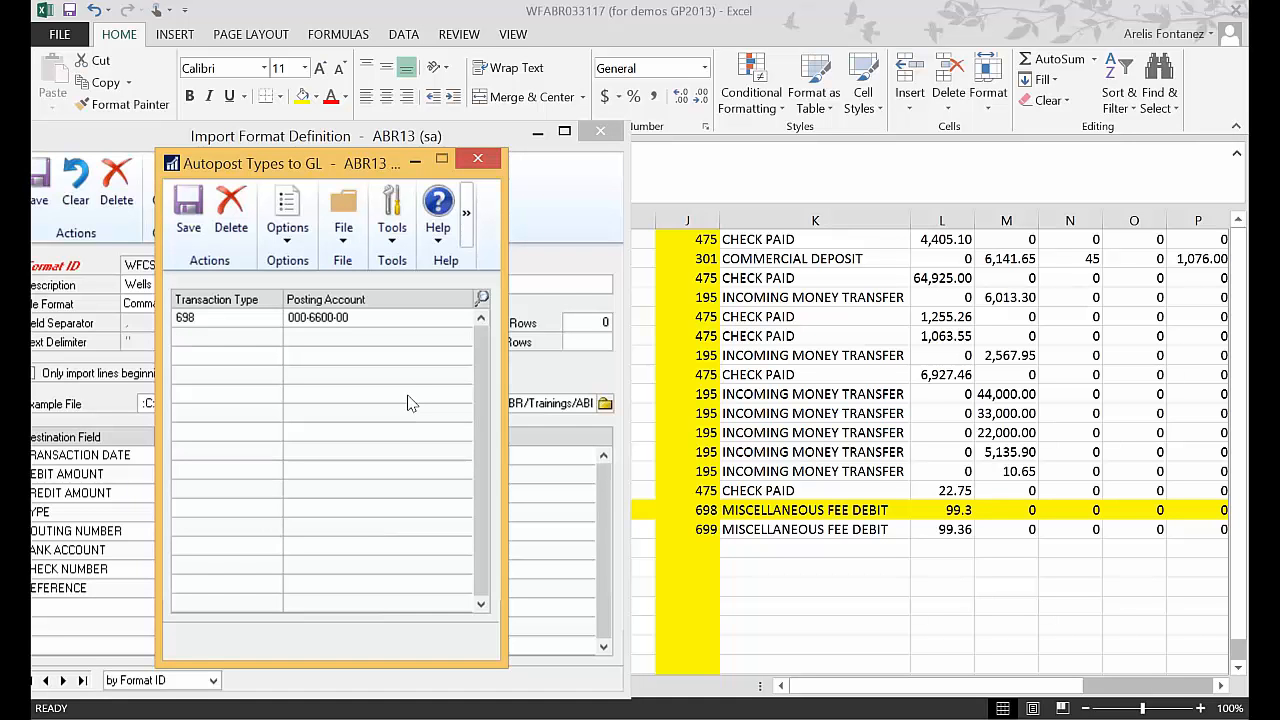
pyautogui.click(478, 160)
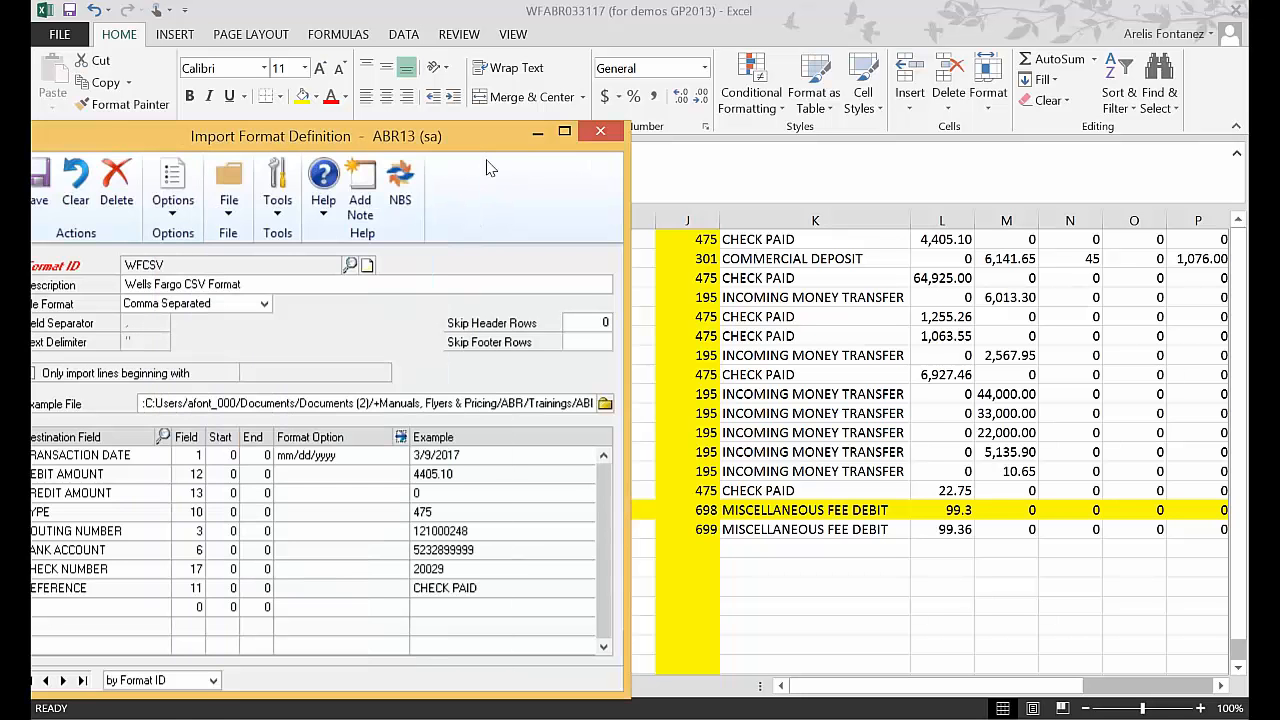
# Return to the Reconcile Bank Transactions window and unmark the $99.30 miscellaneous fee debit in both transaction lists.
pyautogui.click(540, 135)
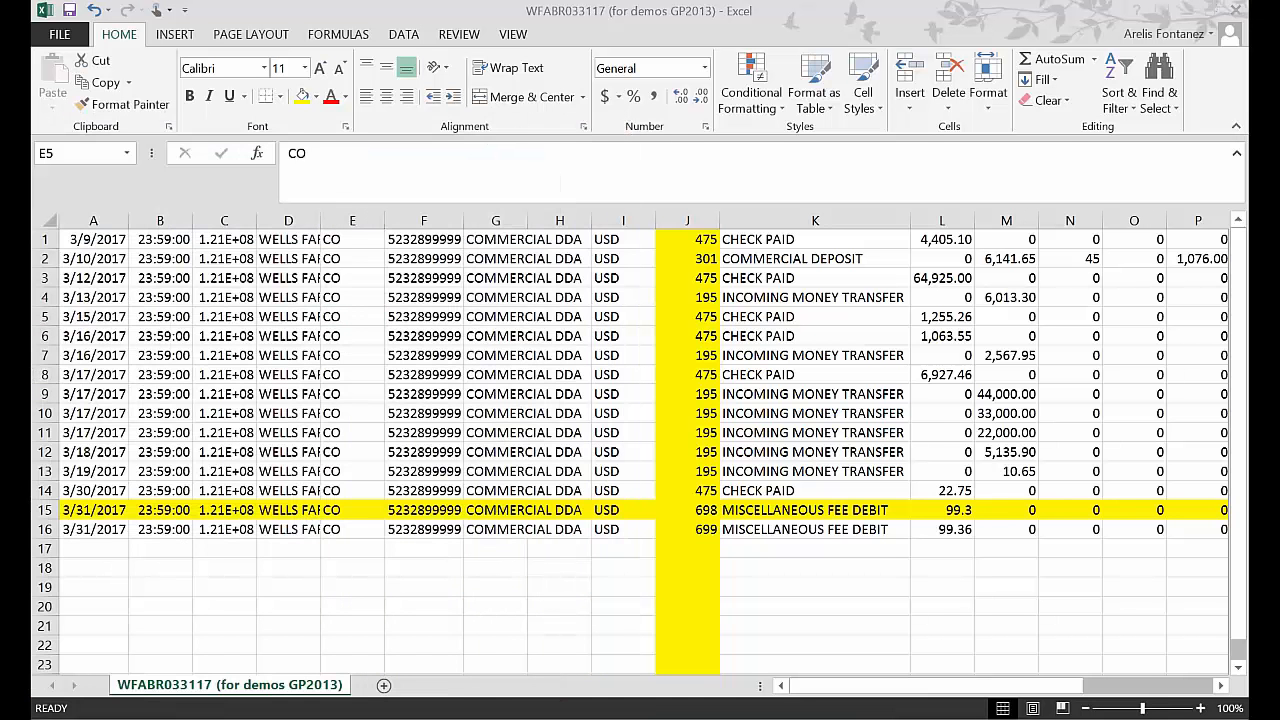
pyautogui.moveTo(15, 373)
pyautogui.click(106, 447)
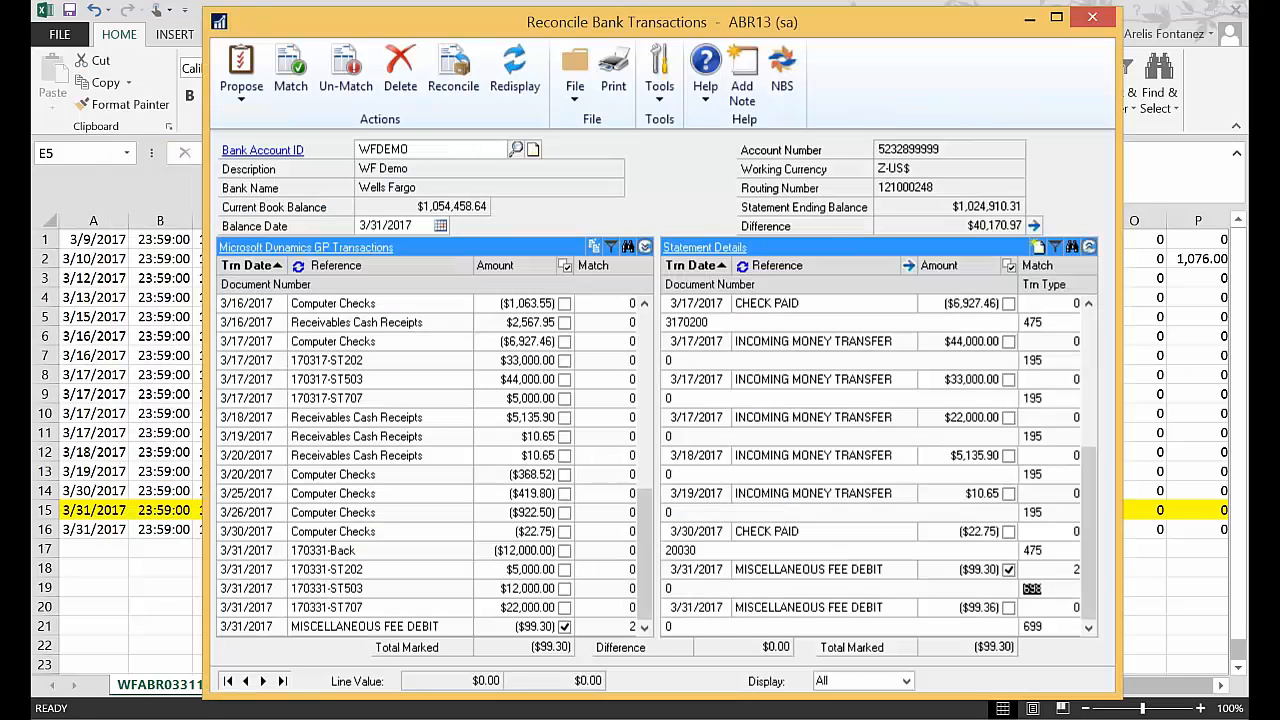
pyautogui.click(1008, 569)
pyautogui.click(564, 626)
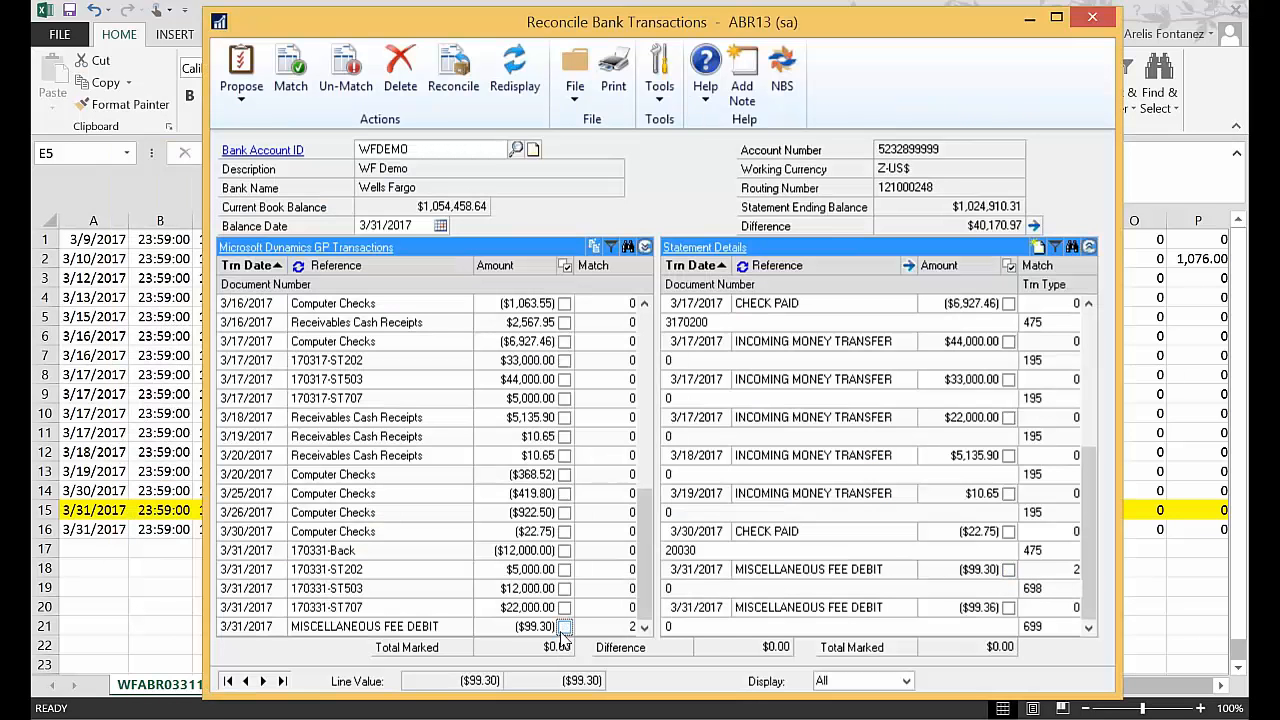
# Run the standard Propose on the WFDEMO transactions and limit the display to Matched.
pyautogui.click(242, 100)
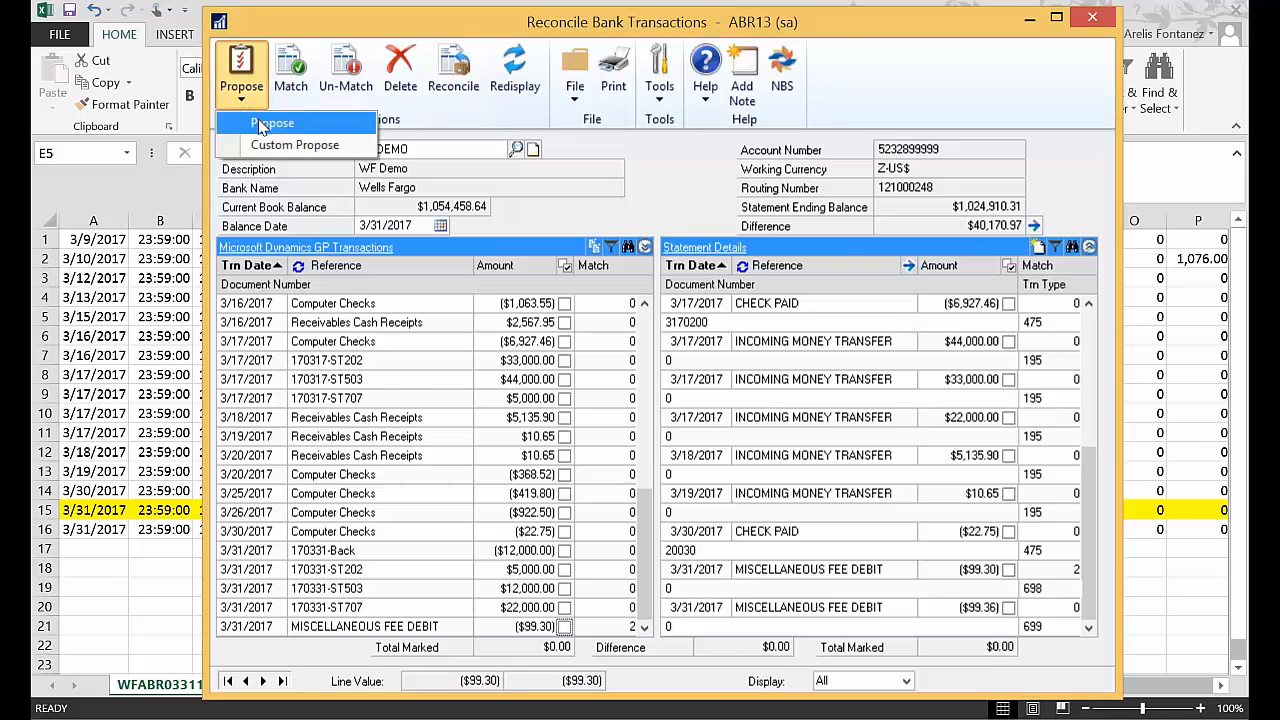
pyautogui.click(266, 123)
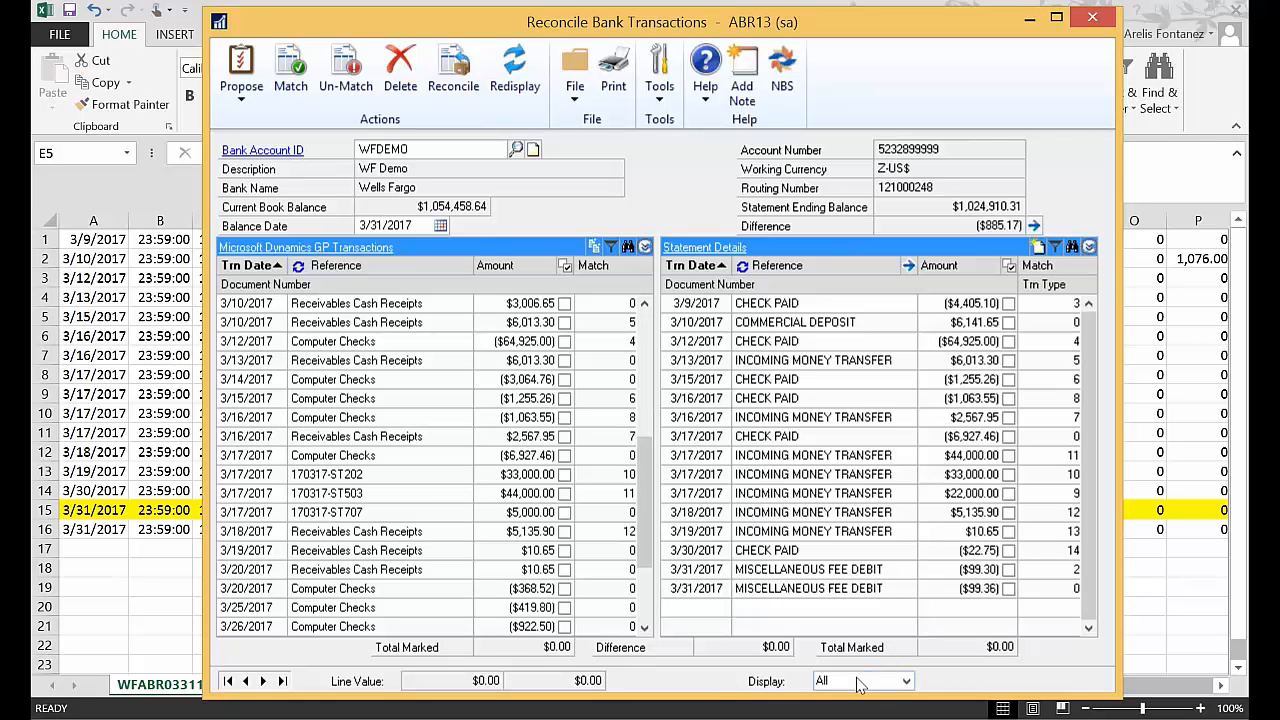
pyautogui.click(906, 681)
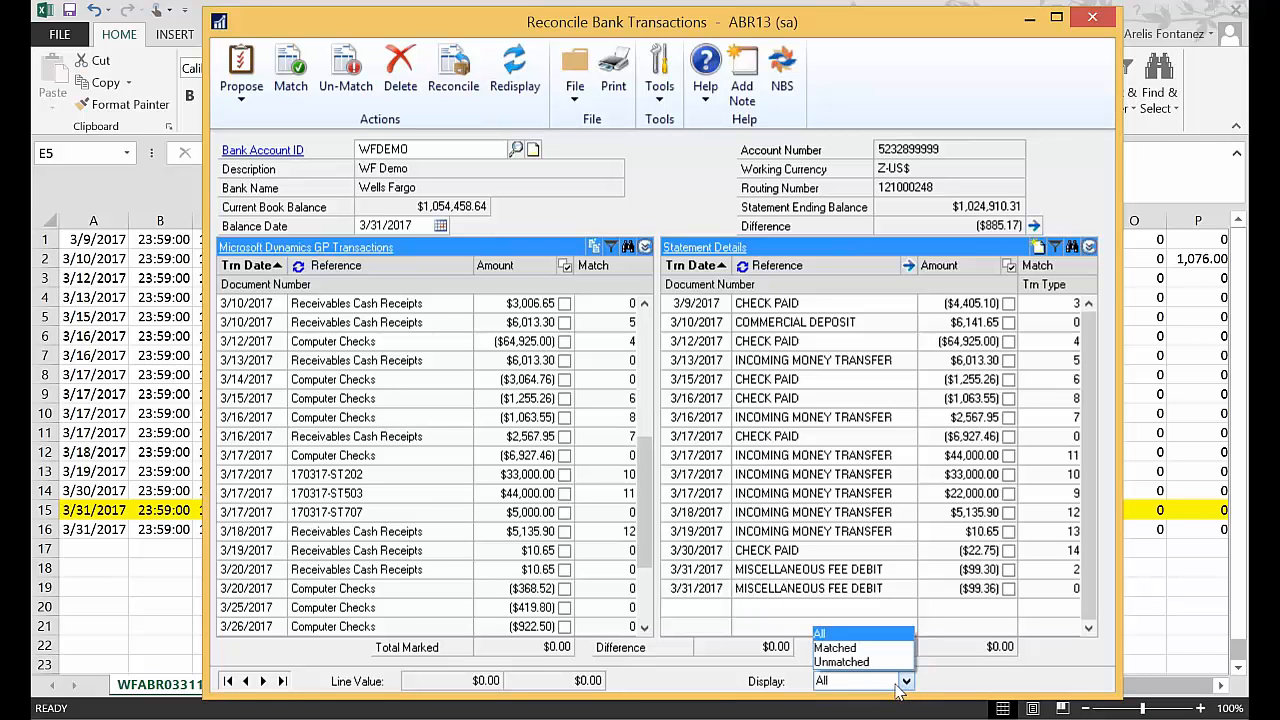
pyautogui.click(874, 651)
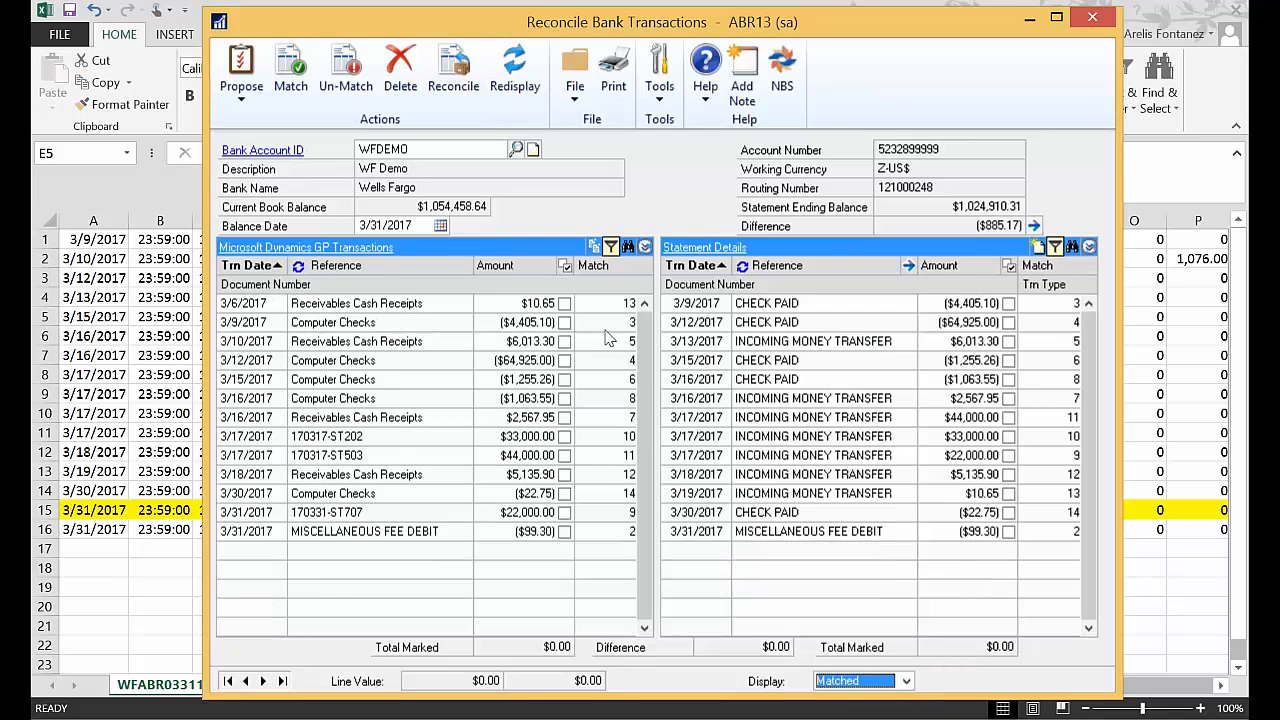
# Sort both transaction lists by match number and expand them to show document numbers and statement transaction types.
pyautogui.click(250, 266)
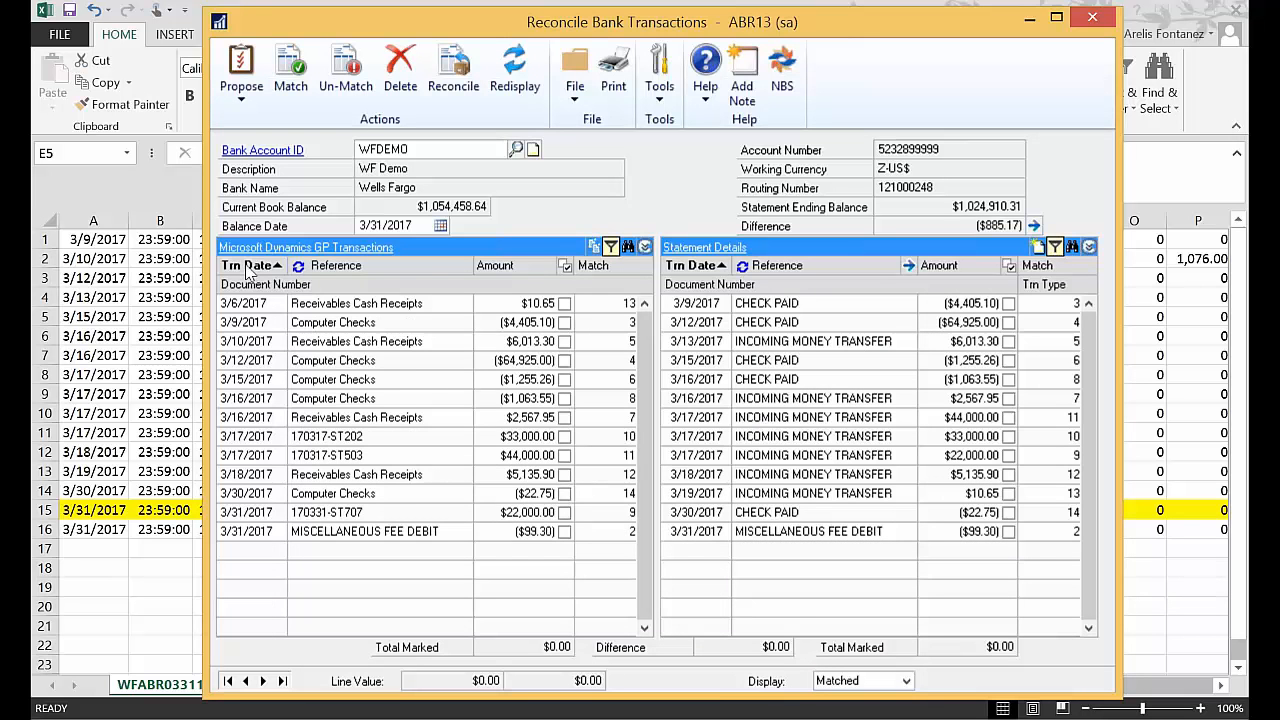
pyautogui.click(338, 267)
pyautogui.click(500, 267)
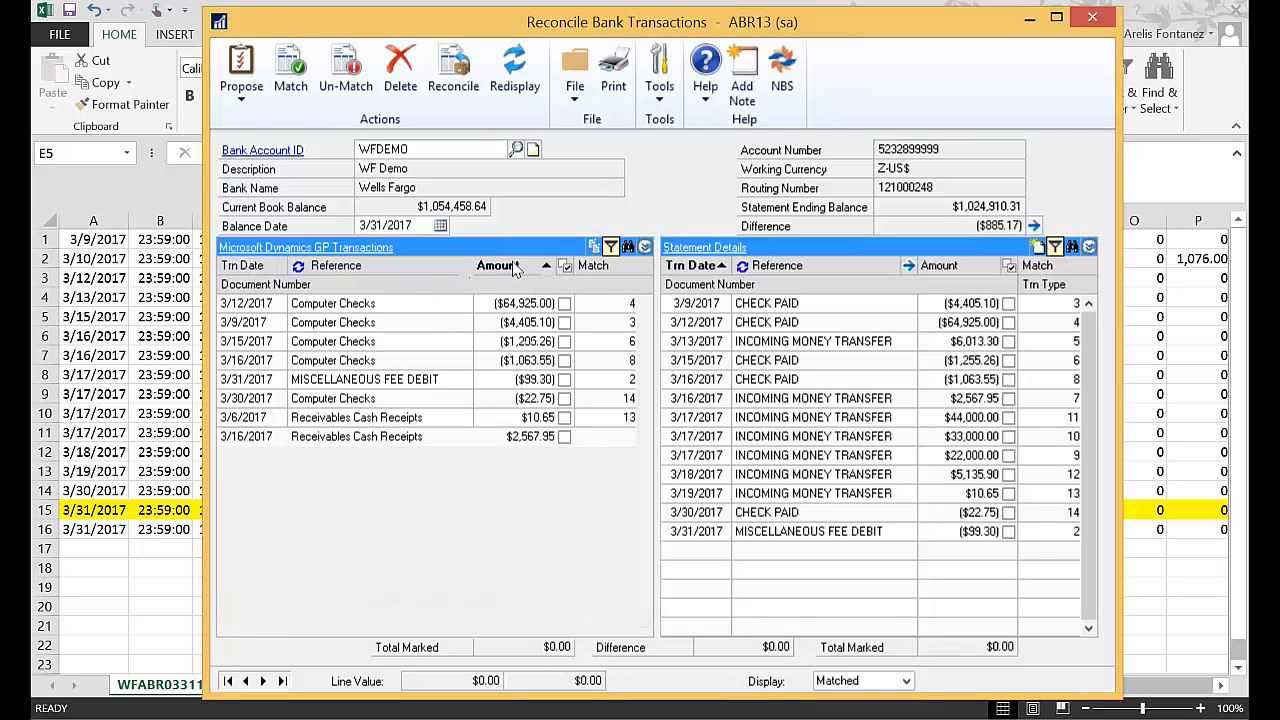
pyautogui.click(592, 266)
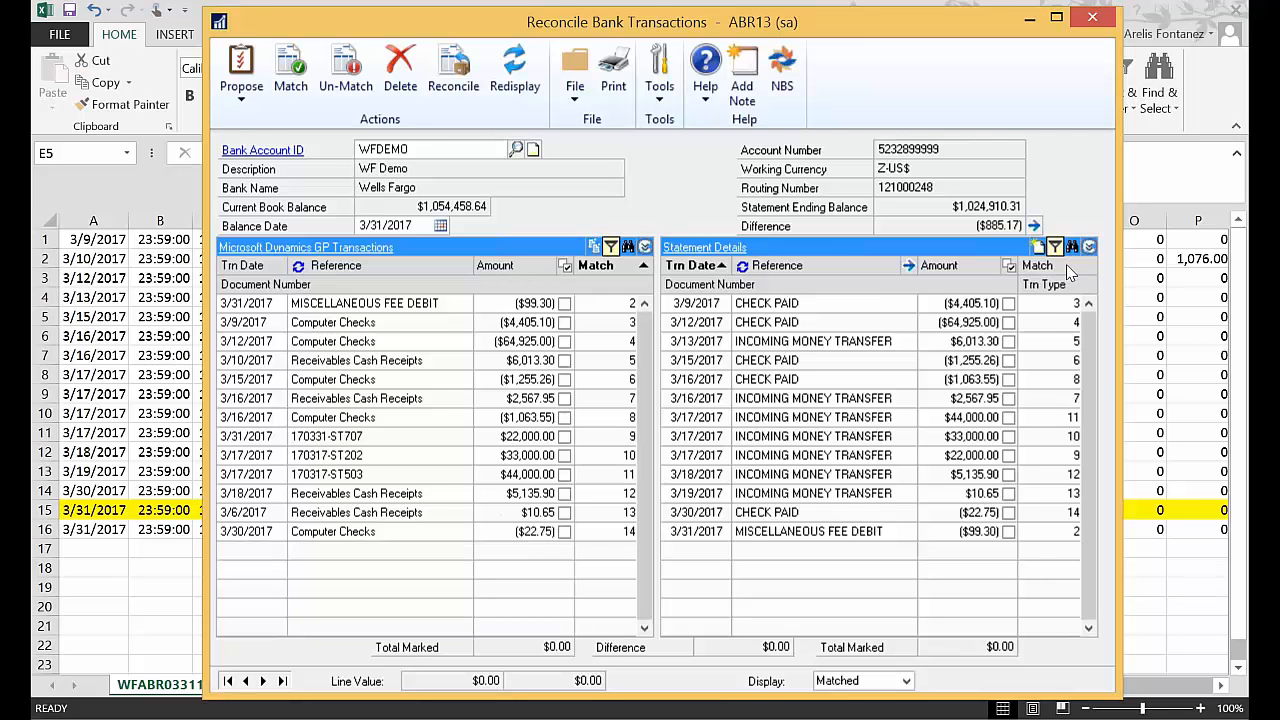
pyautogui.click(1068, 268)
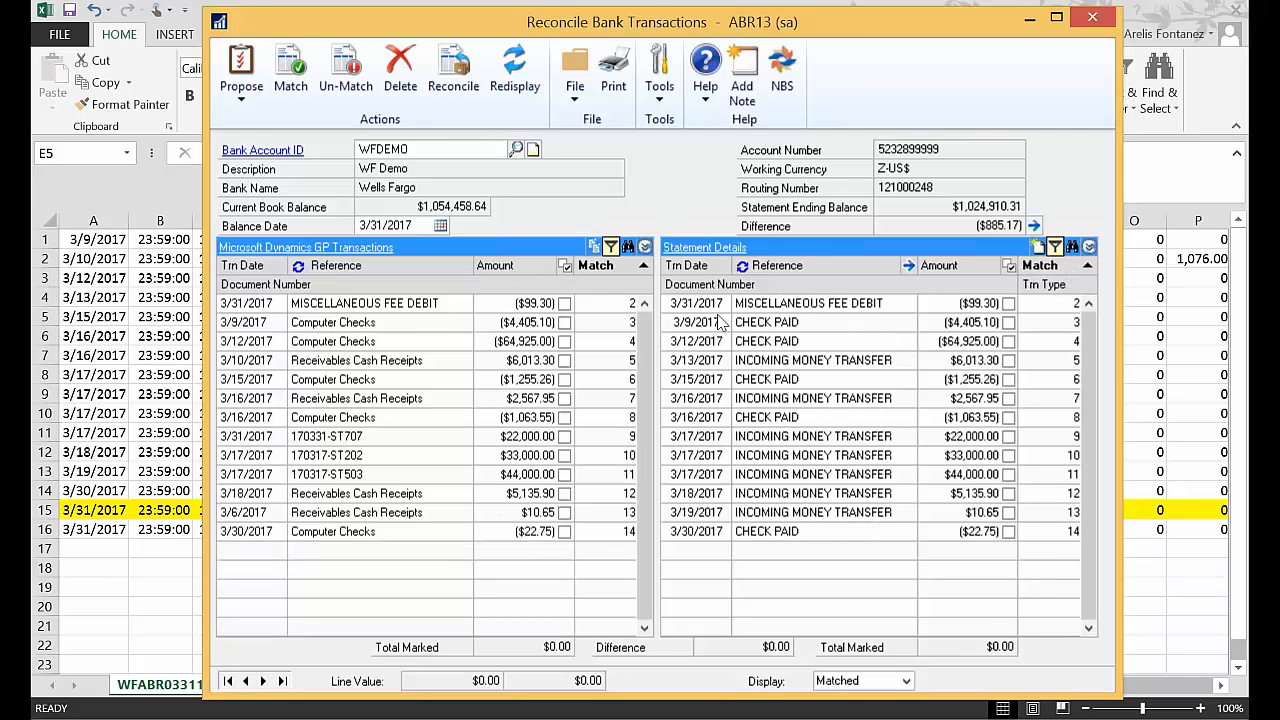
pyautogui.click(1089, 246)
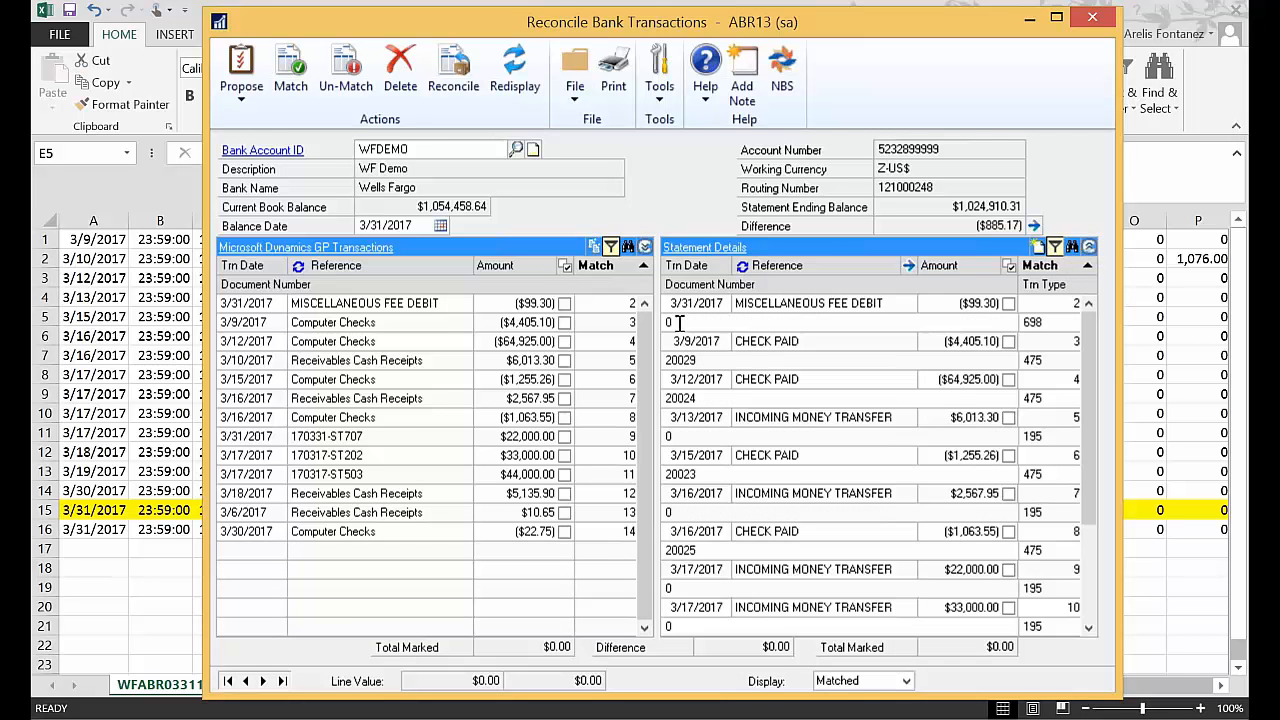
pyautogui.click(645, 247)
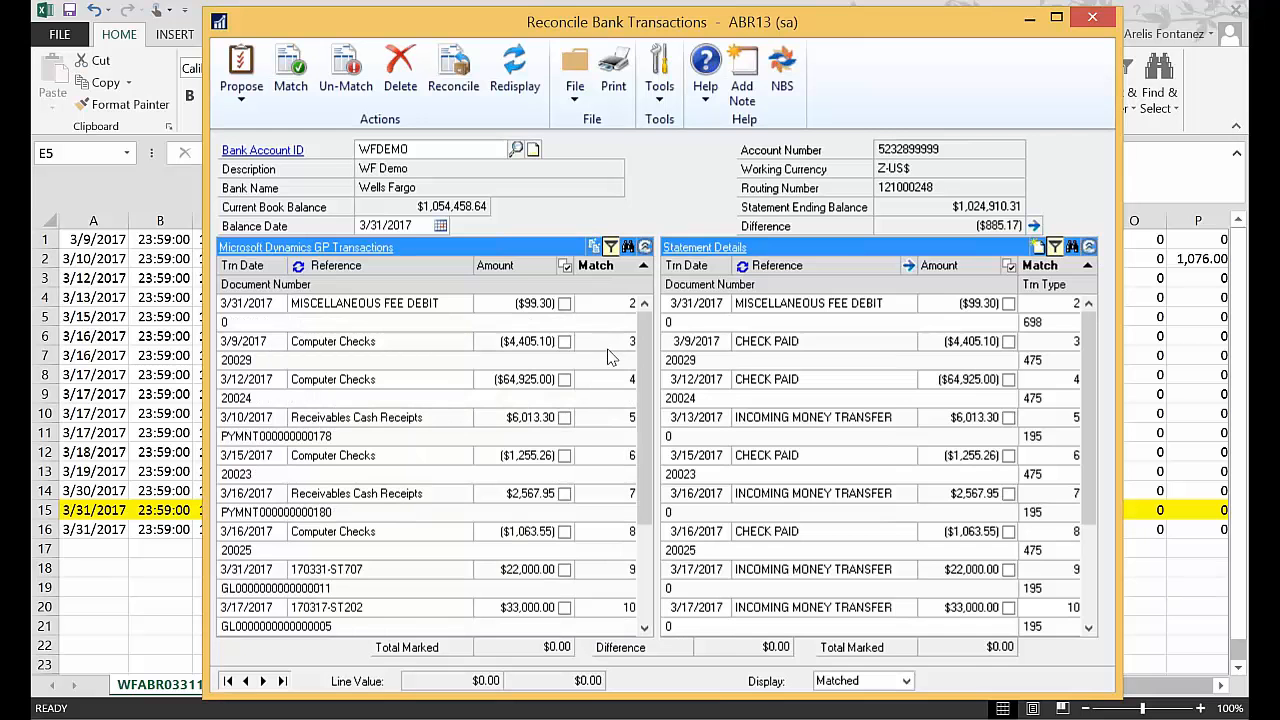
# Compare the amounts and document numbers of matched checks 20029 and 20024 between the GP transactions and the statement details.
pyautogui.doubleClick(1040, 365)
pyautogui.doubleClick(979, 343)
pyautogui.doubleClick(525, 341)
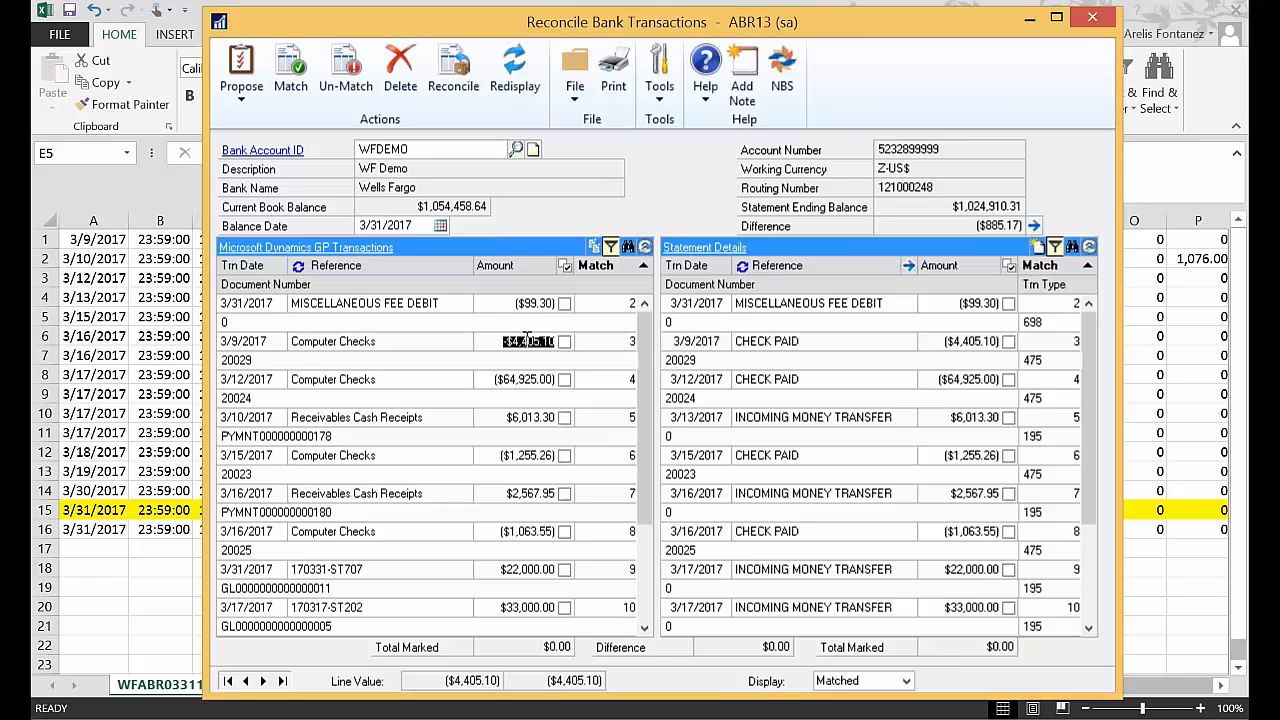
pyautogui.doubleClick(680, 360)
pyautogui.doubleClick(236, 360)
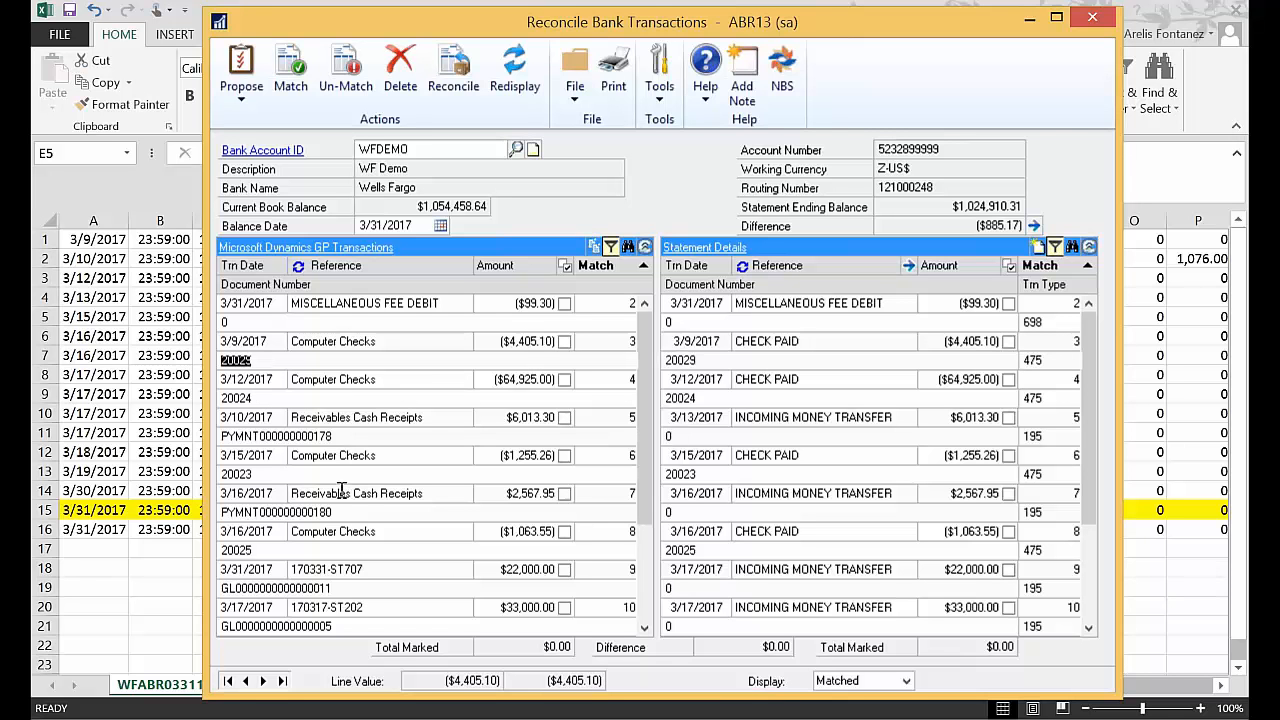
pyautogui.doubleClick(678, 398)
pyautogui.doubleClick(243, 398)
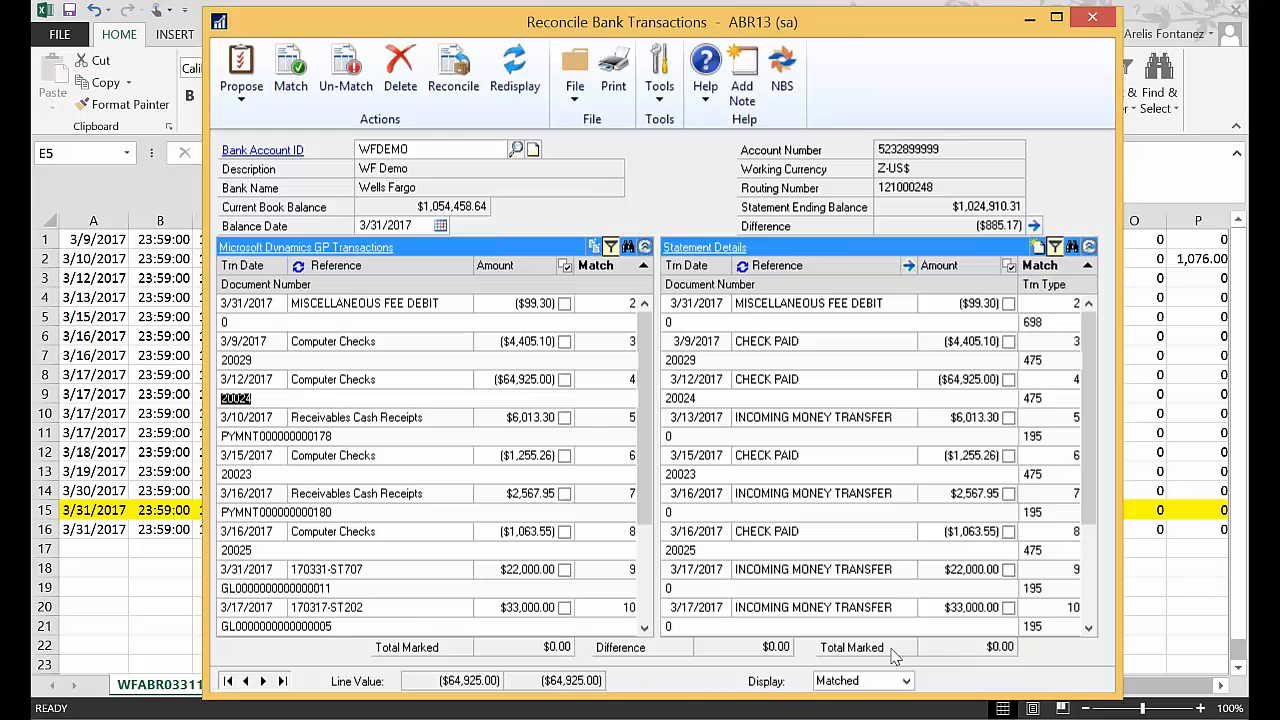
# Limit the display to Unmatched and collapse both transaction lists to single-line rows.
pyautogui.click(906, 680)
pyautogui.click(841, 662)
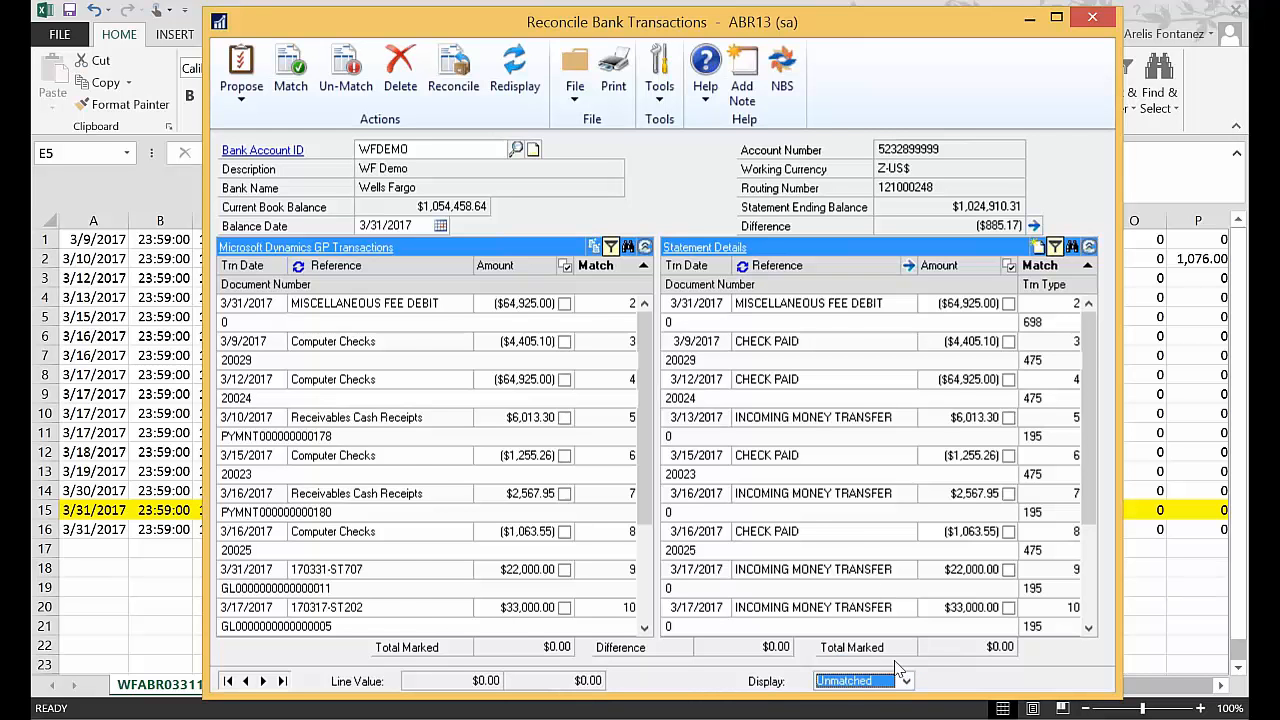
pyautogui.click(645, 247)
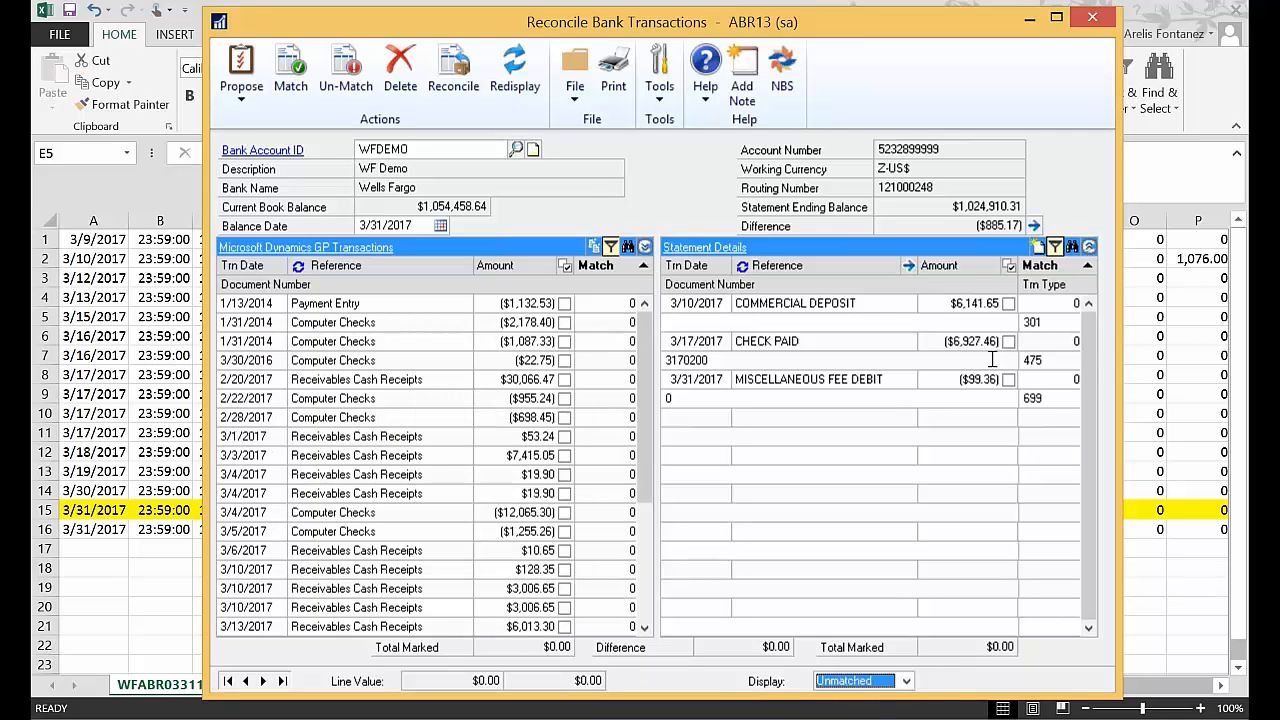
pyautogui.click(1090, 246)
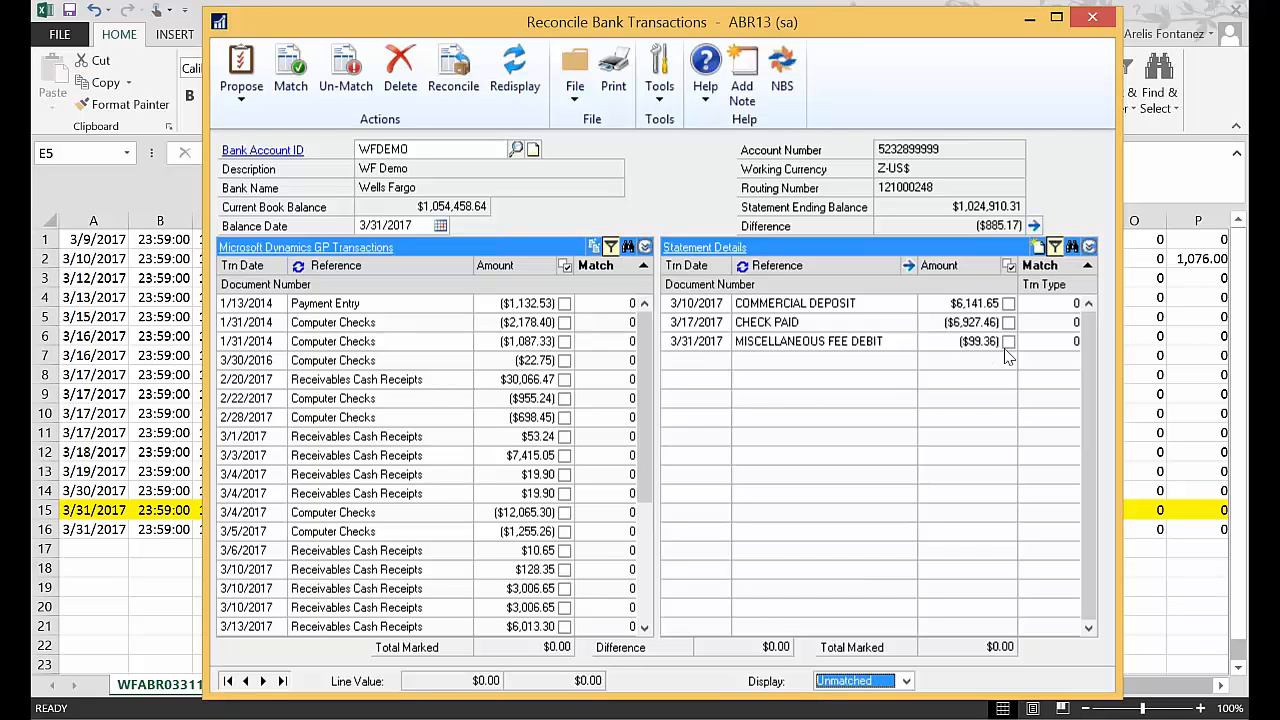
# Mark the $99.36 miscellaneous fee debit in the expanded statement details and create a general ledger transaction from it.
pyautogui.click(1008, 342)
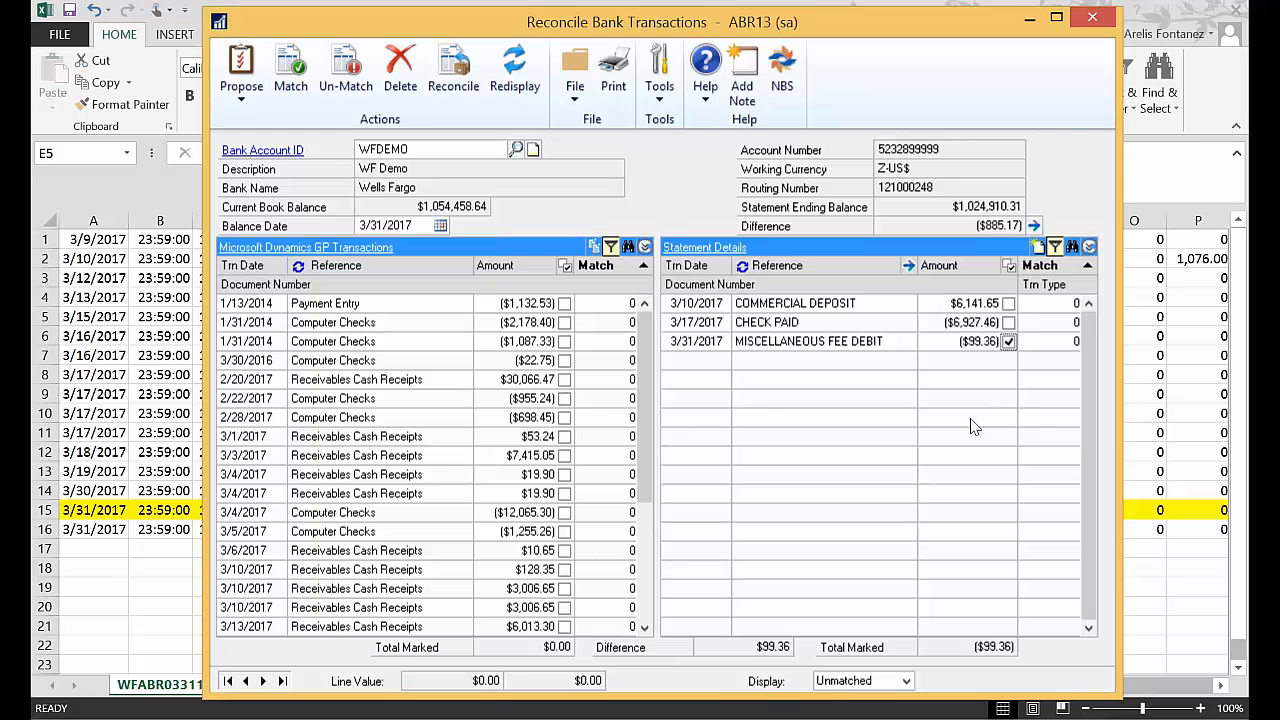
pyautogui.click(1090, 247)
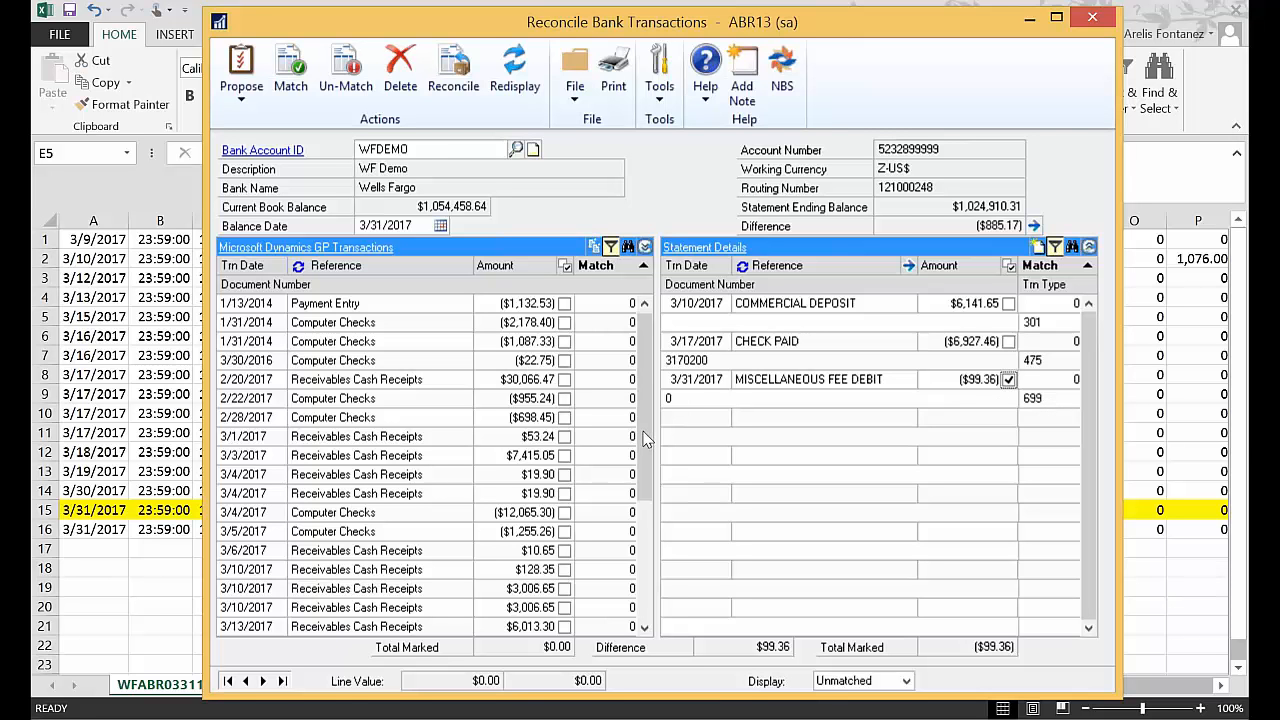
pyautogui.scroll(-4, 645, 440)
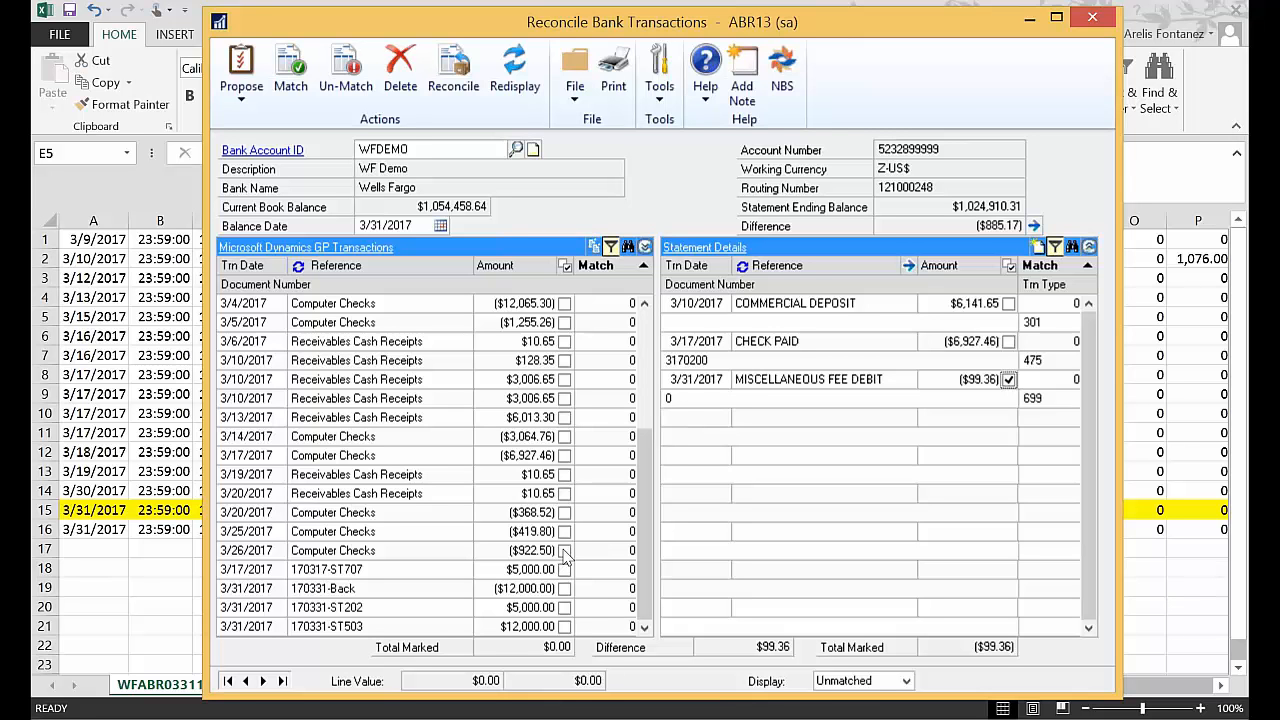
pyautogui.click(1038, 248)
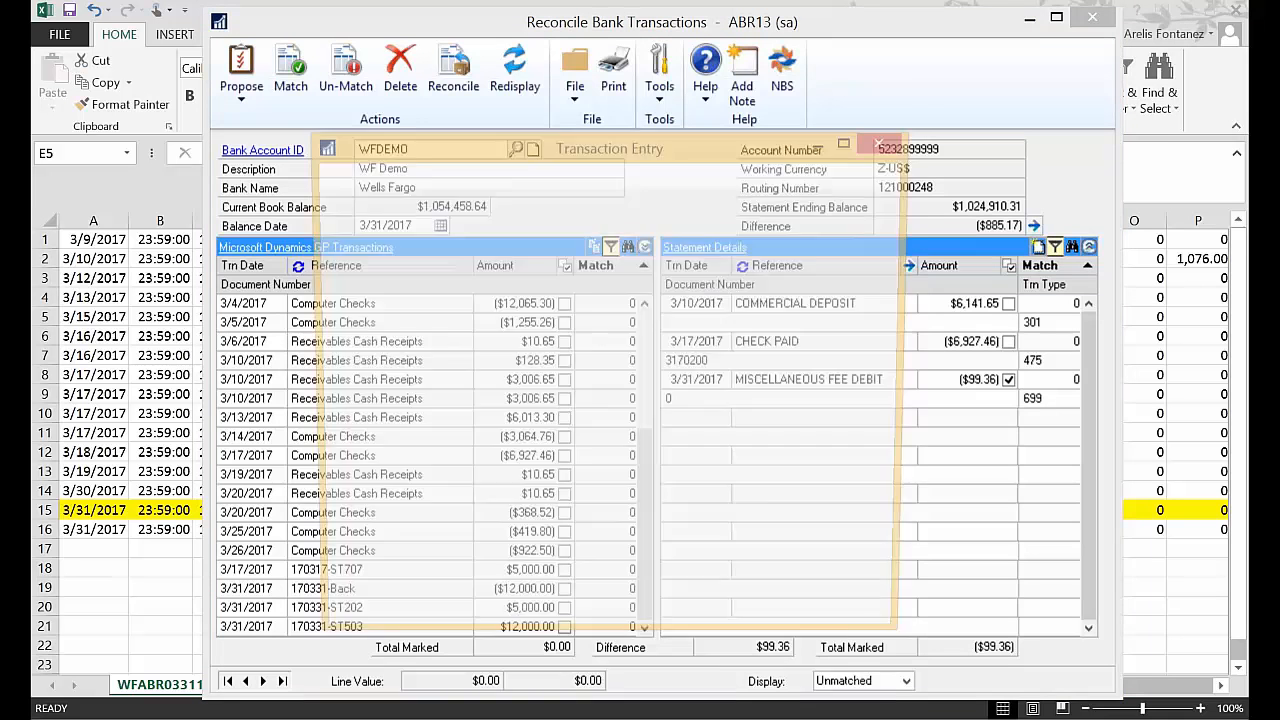
pyautogui.moveTo(749, 146); pyautogui.dragTo(701, 82)
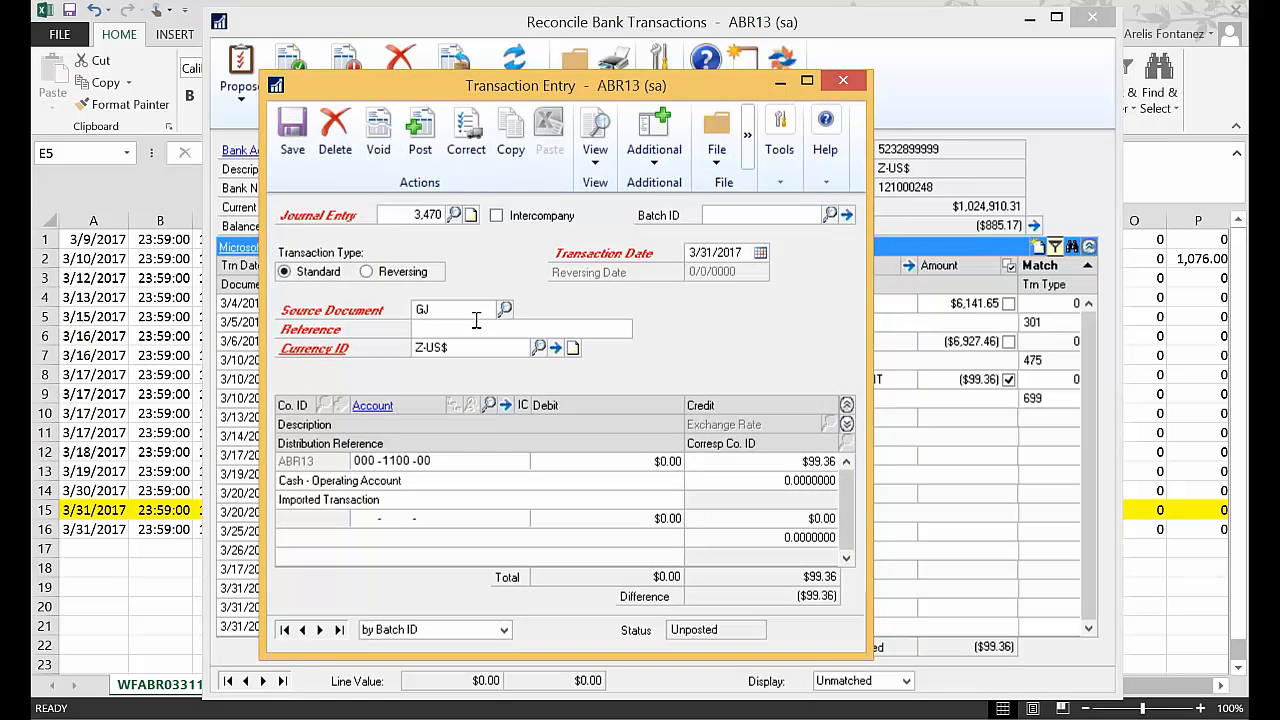
# Enter the journal reference Bank Fees Endeavour and distribute the $99.36 debit to account 000-6600-00.
pyautogui.write('ank Fees Endea')
pyautogui.press('Tab')
pyautogui.press('Tab')
pyautogui.press('Tab')
pyautogui.press('Tab')
pyautogui.press('Tab')
pyautogui.press('Tab')
pyautogui.press('Tab')
pyautogui.press('Tab')
pyautogui.write('000 -')
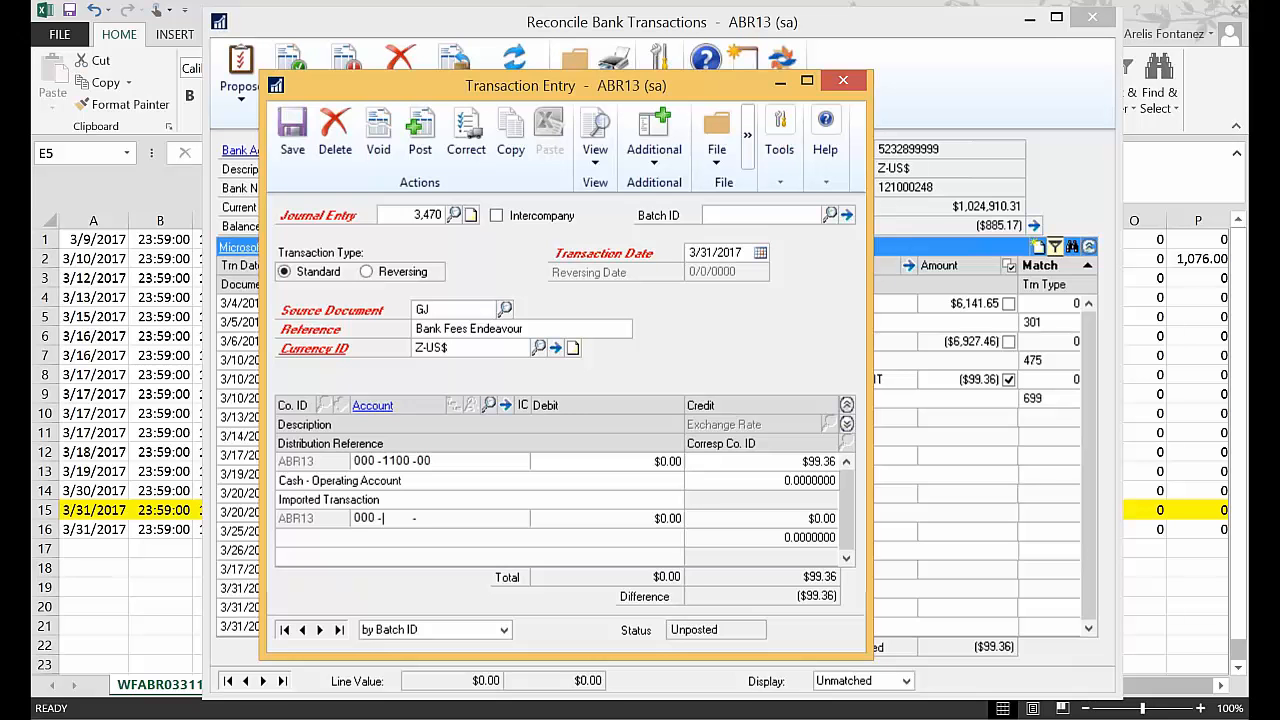
pyautogui.write('6600 -00')
pyautogui.press('Tab')
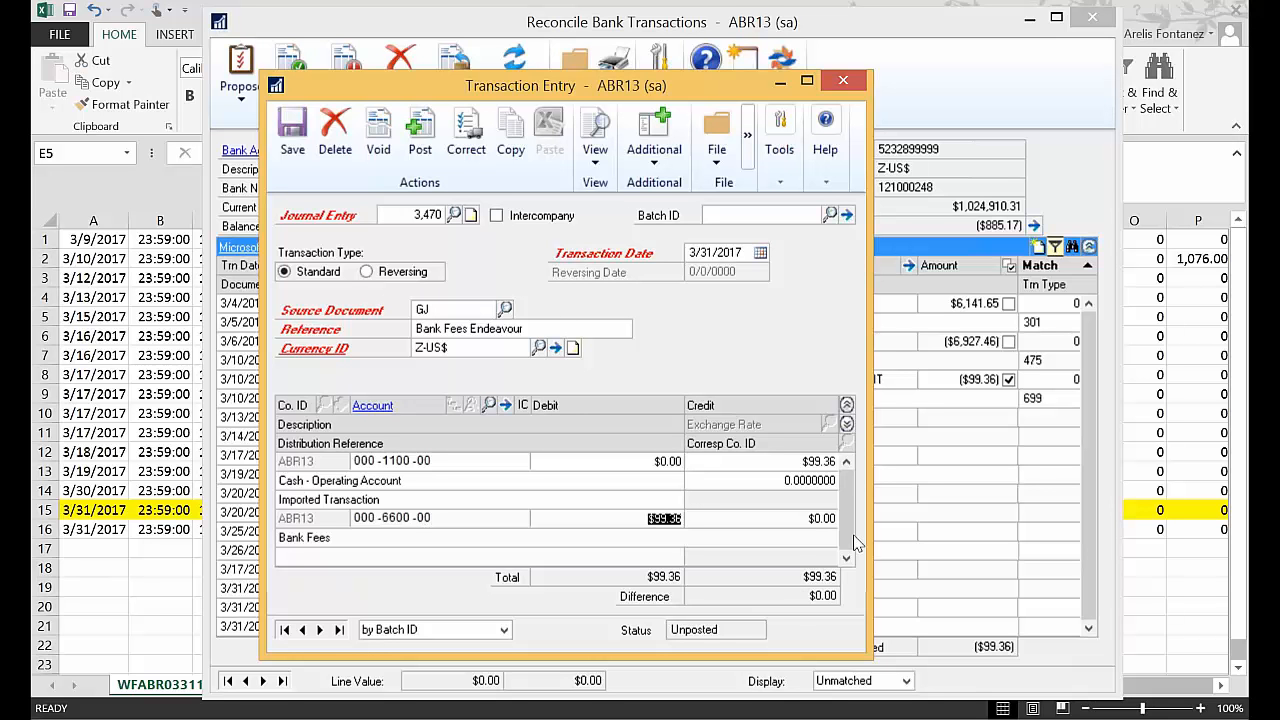
# Post the bank fee journal entry and output the General Posting Journal to the screen.
pyautogui.click(420, 152)
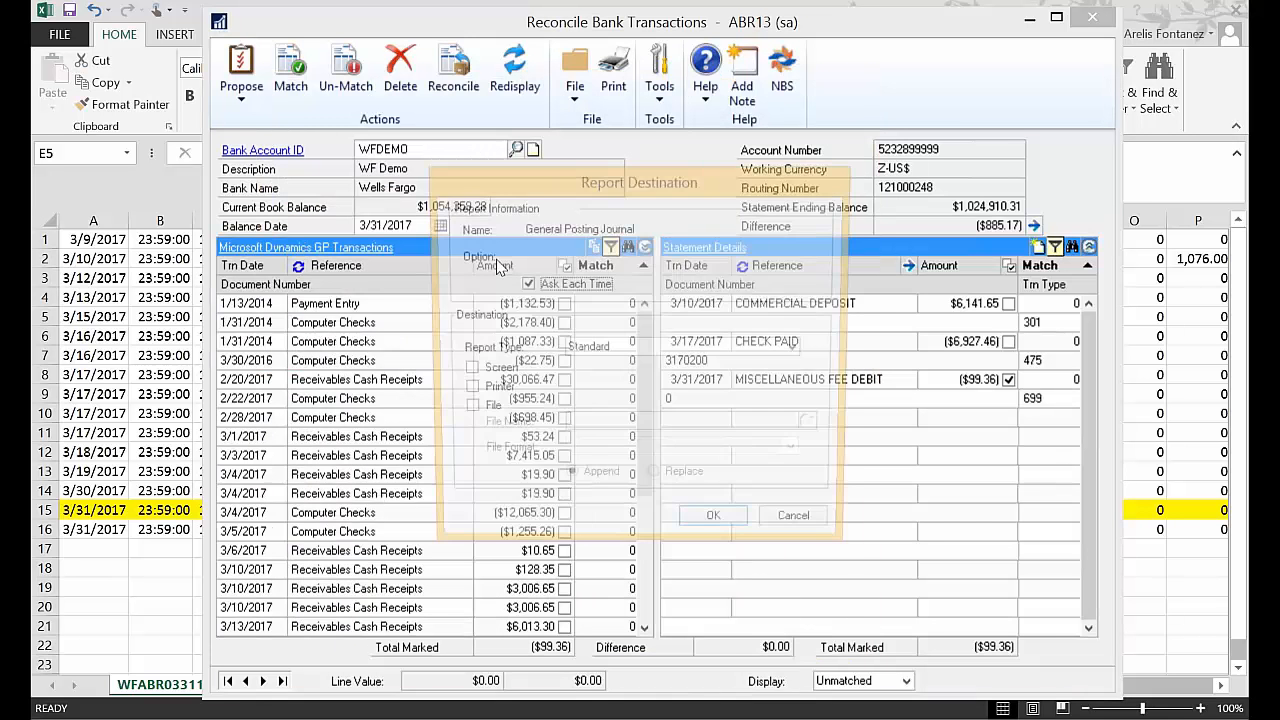
pyautogui.click(488, 371)
pyautogui.click(718, 530)
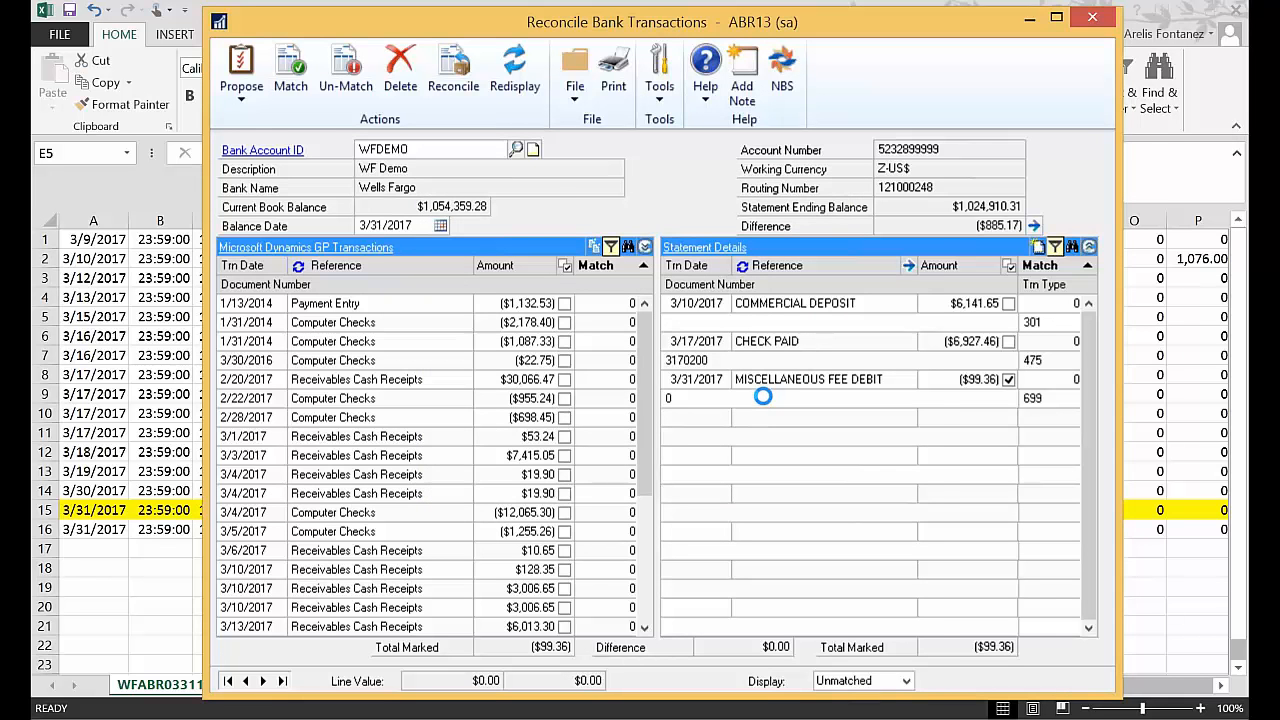
# Review the General Posting Journal maximized at 100% zoom, then restore its window and close the report.
pyautogui.click(611, 187)
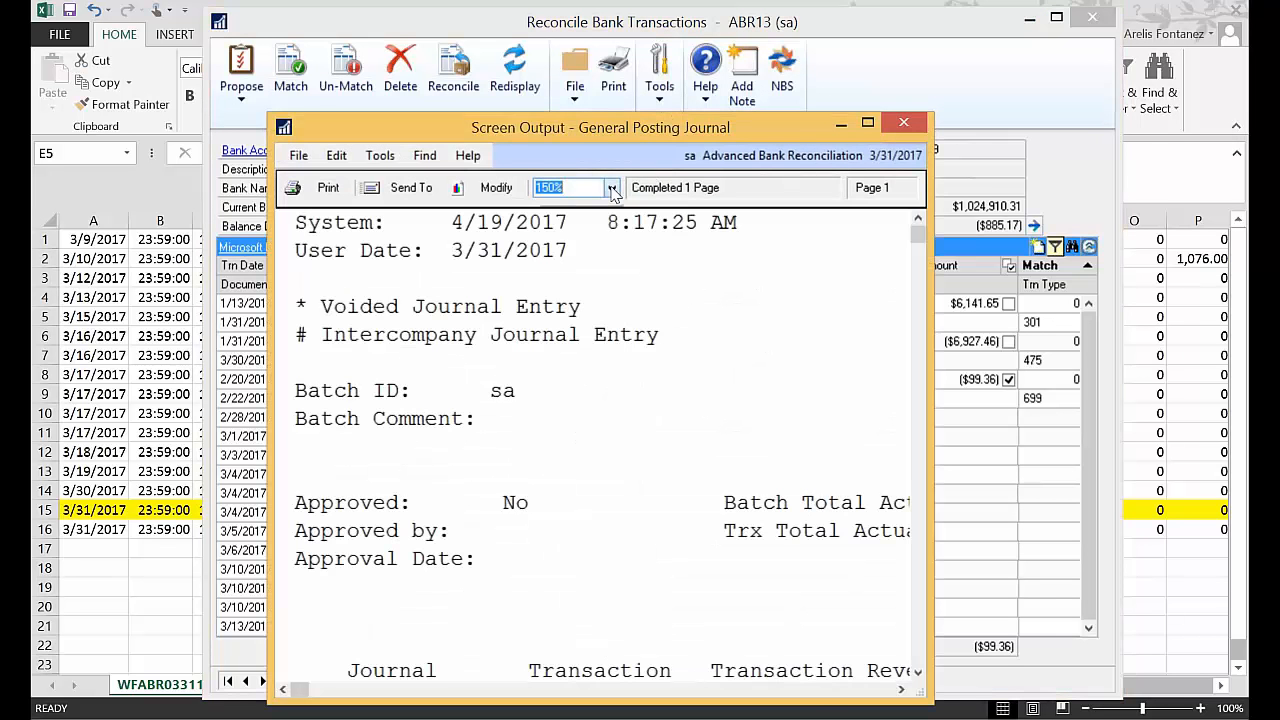
pyautogui.click(588, 222)
pyautogui.doubleClick(688, 130)
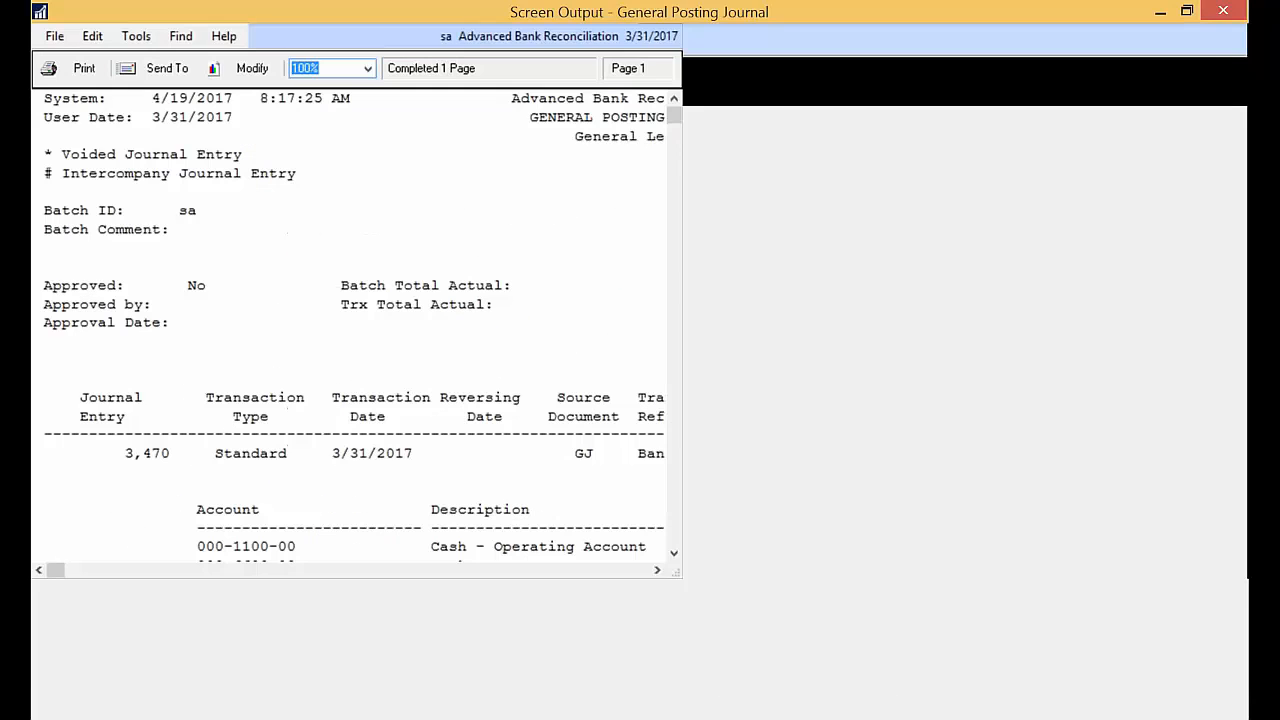
pyautogui.scroll(-1, 563, 548)
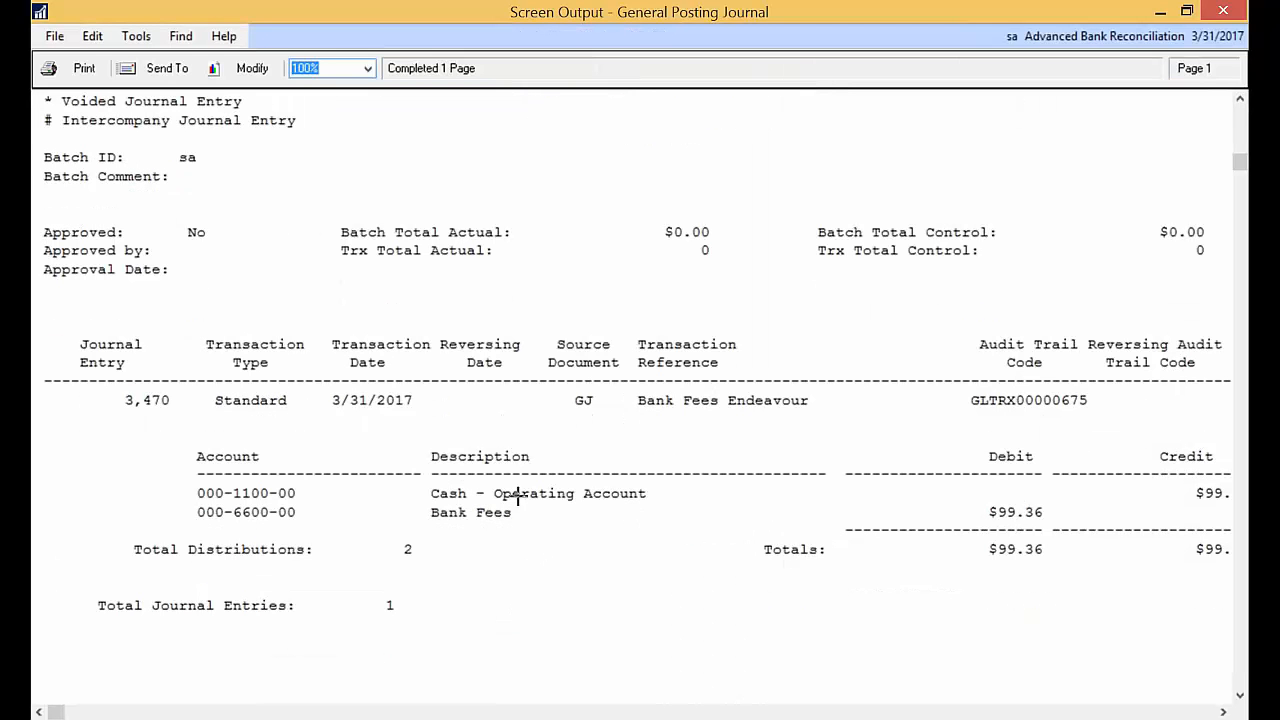
pyautogui.click(1187, 11)
pyautogui.click(902, 125)
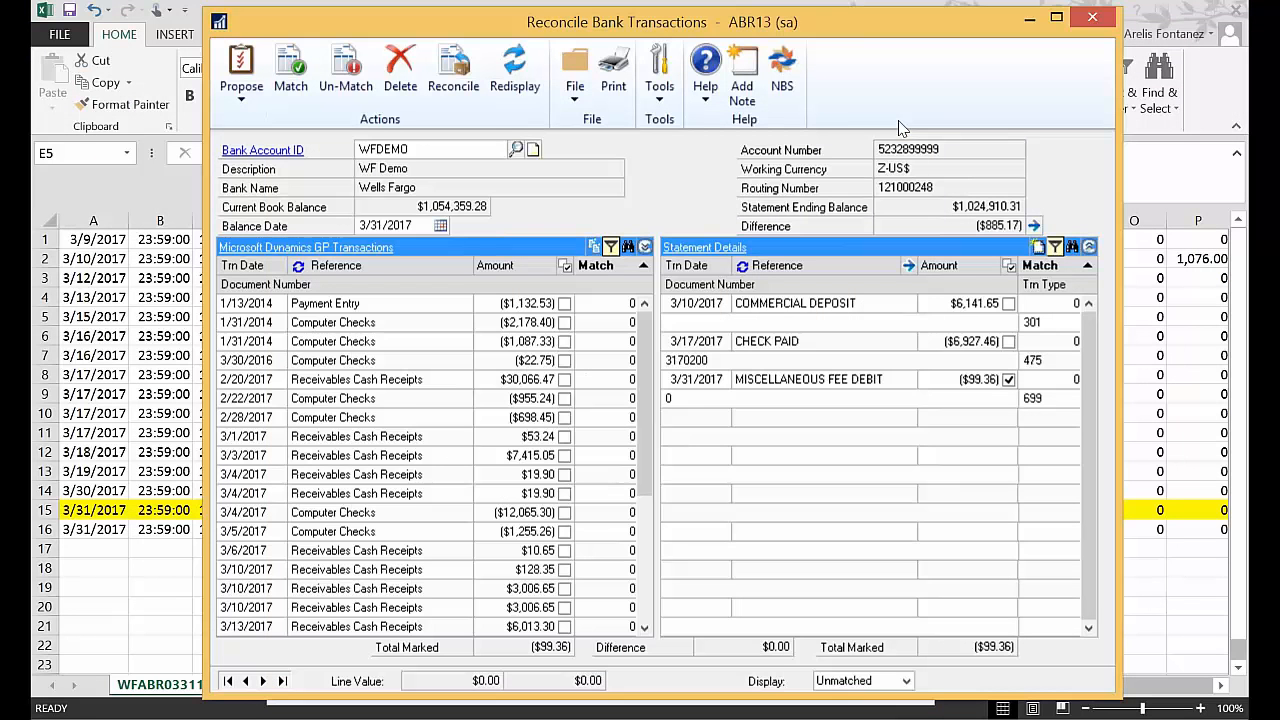
# Run the standard Propose again to match the Bank Fees Endeavour entry, collapse the statement details, and display Matched transactions.
pyautogui.scroll(-4, 660, 558)
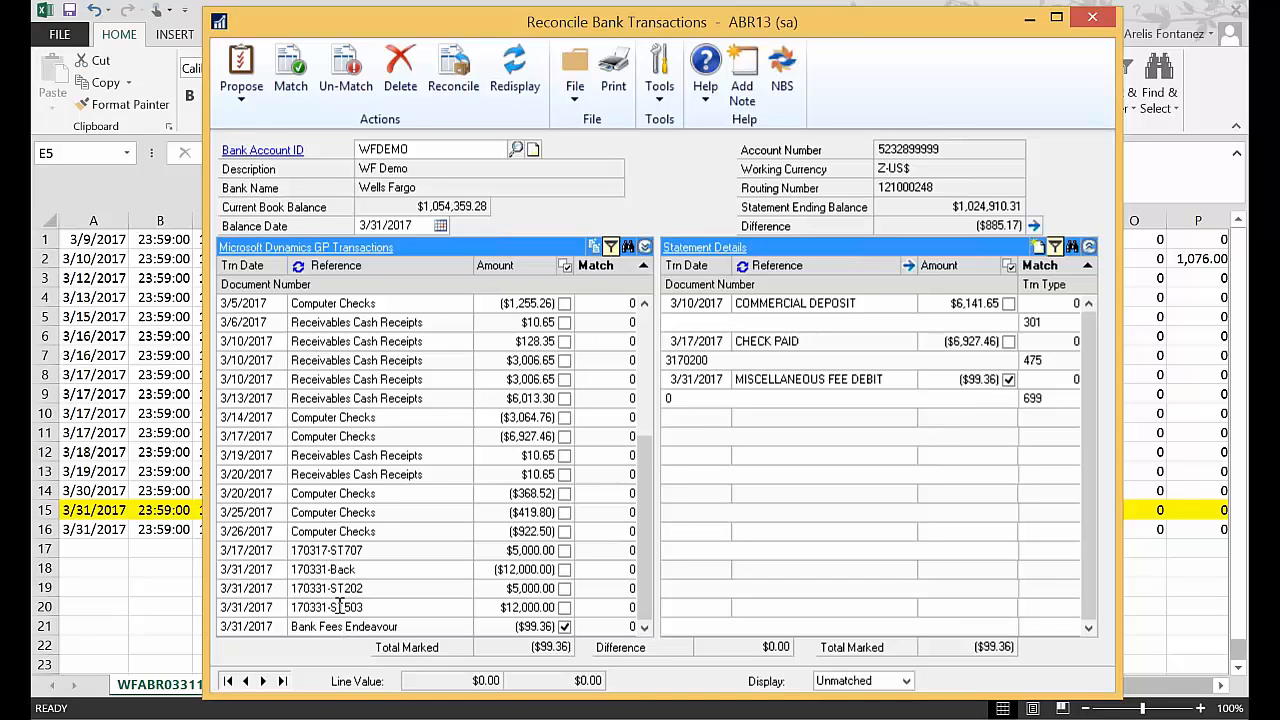
pyautogui.click(241, 80)
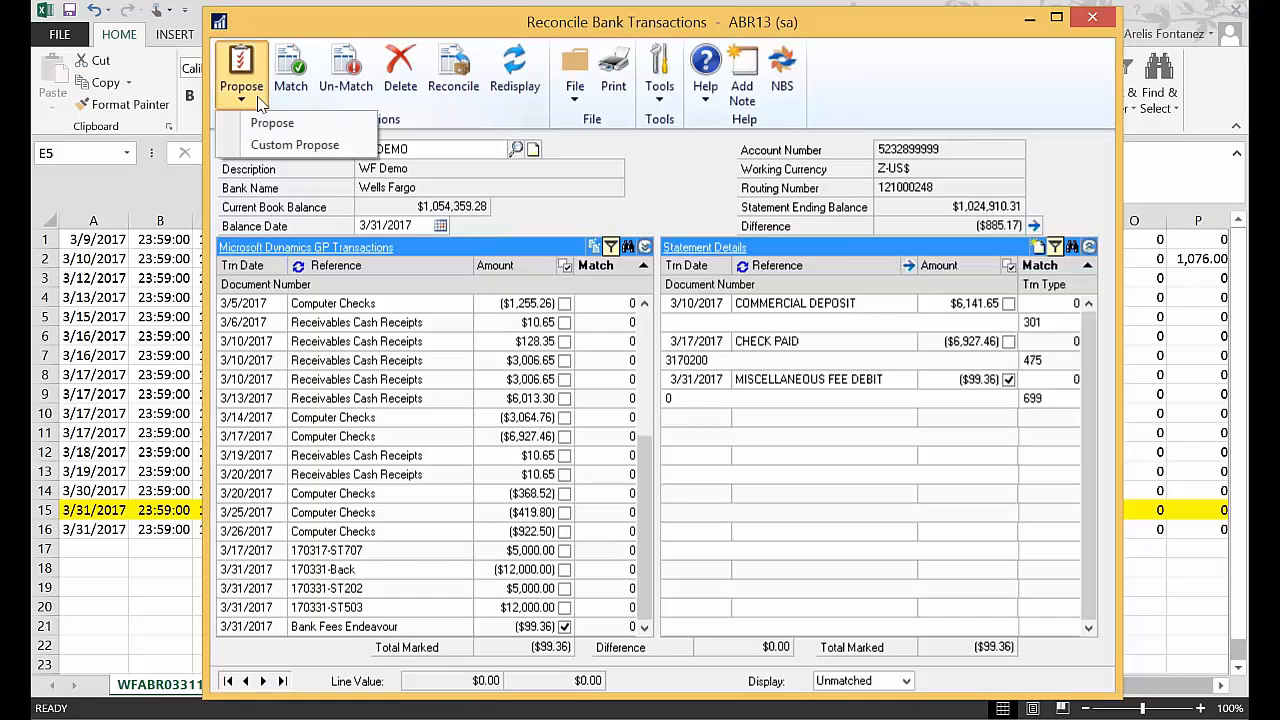
pyautogui.click(254, 128)
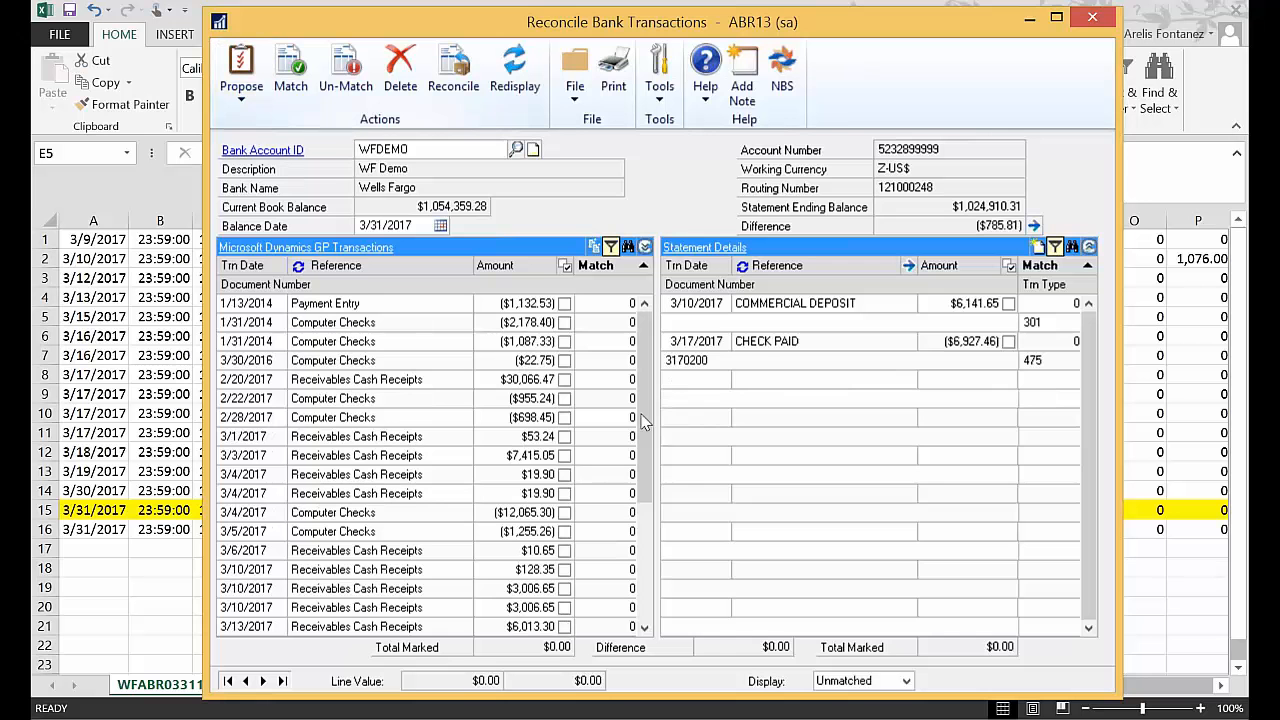
pyautogui.click(1089, 246)
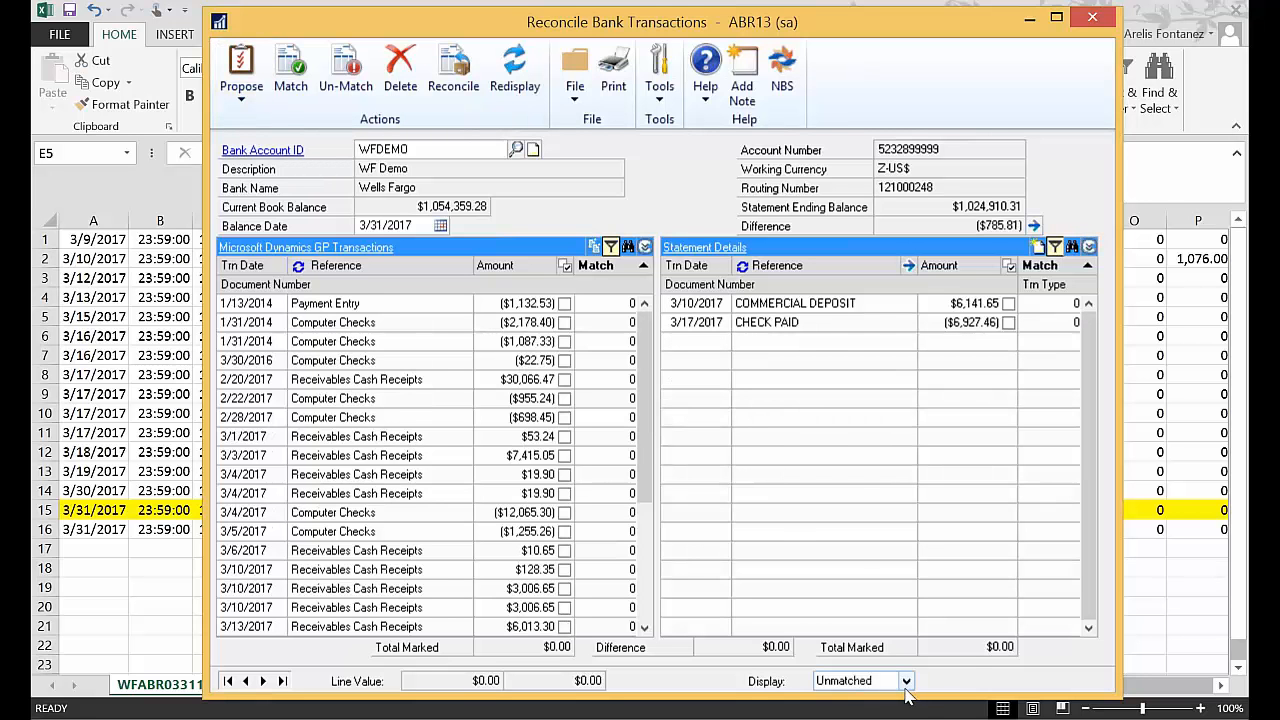
pyautogui.click(904, 681)
pyautogui.click(884, 648)
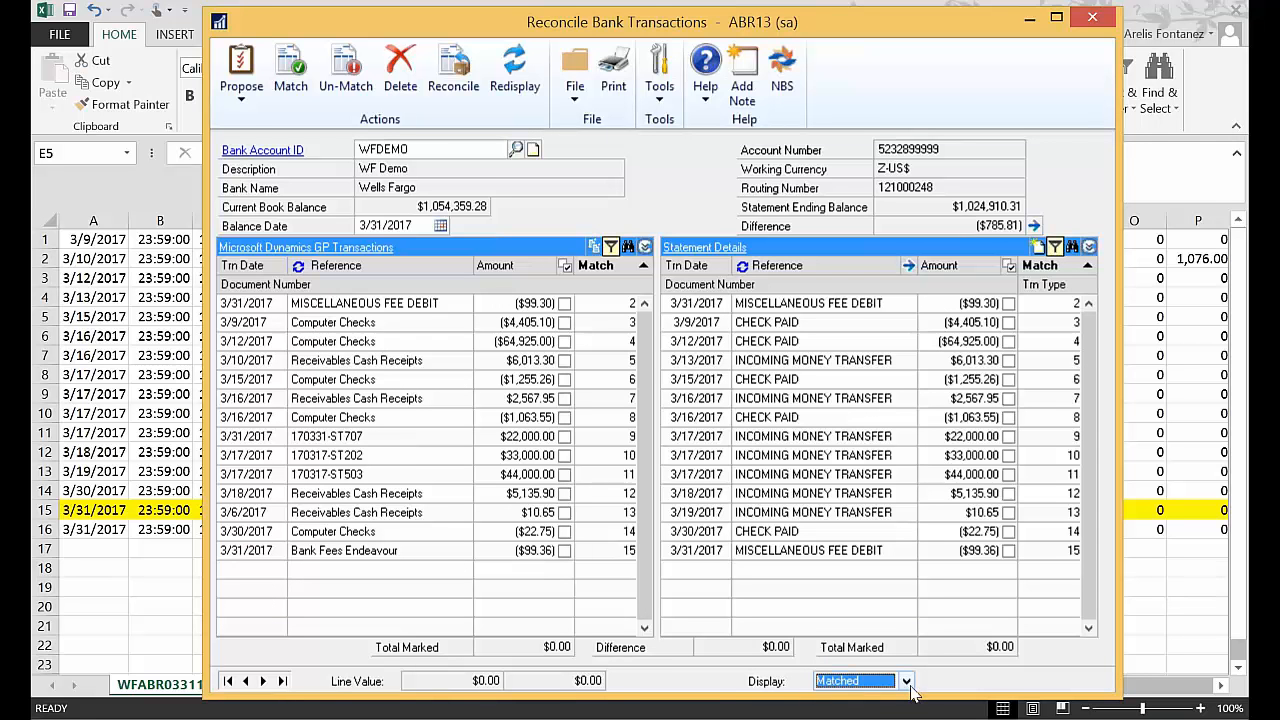
# Display Unmatched transactions and mark the 3/17/2017 check of $6,927.46 in both lists, with the statement details expanded.
pyautogui.click(906, 681)
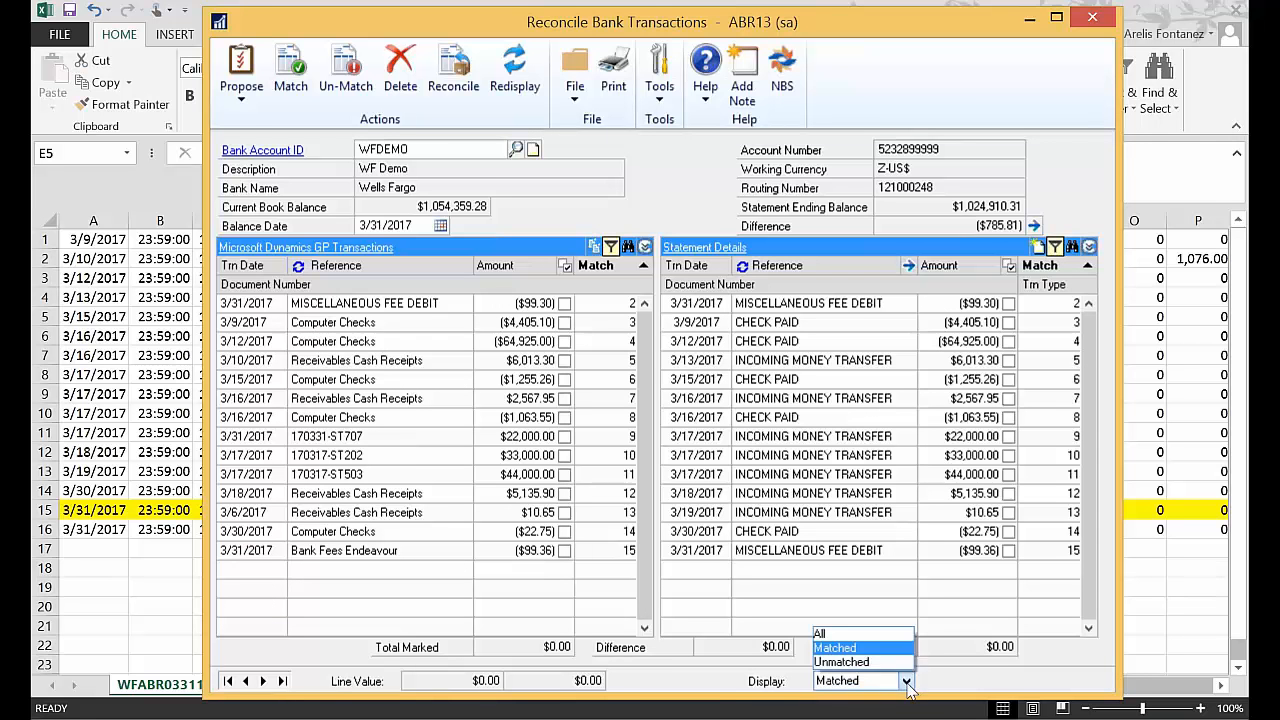
pyautogui.click(889, 662)
pyautogui.click(1008, 322)
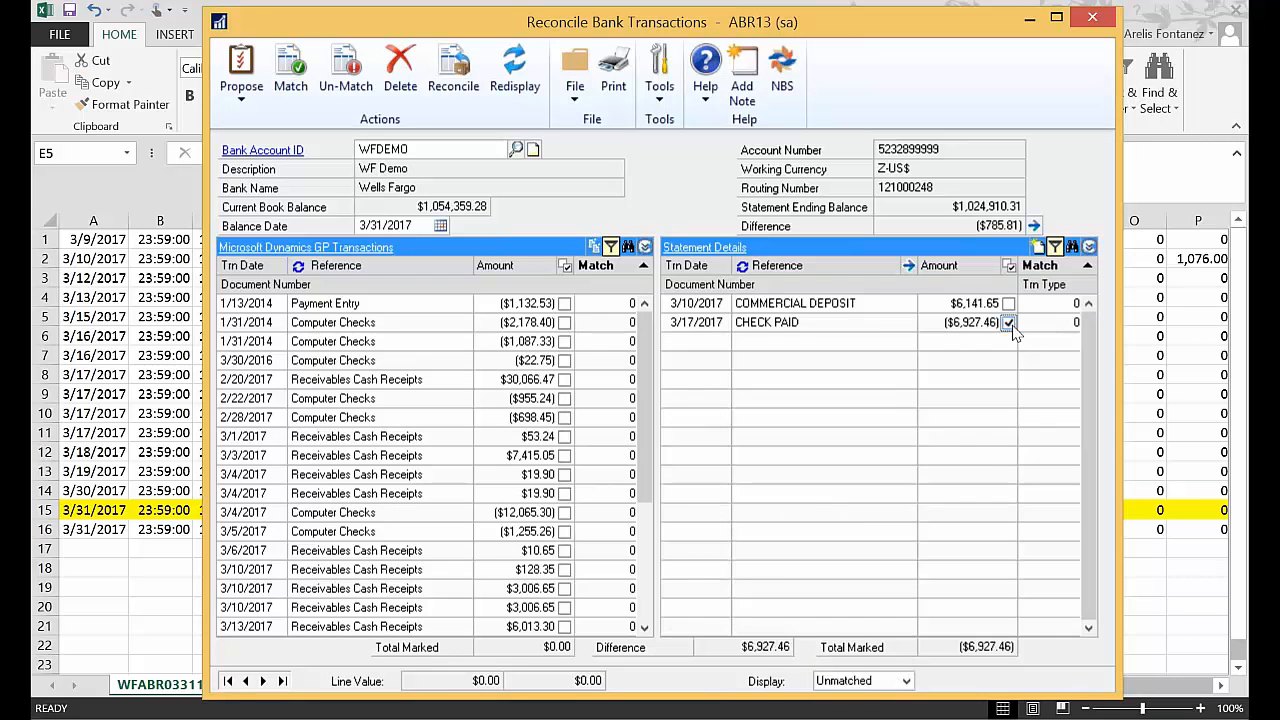
pyautogui.click(1089, 246)
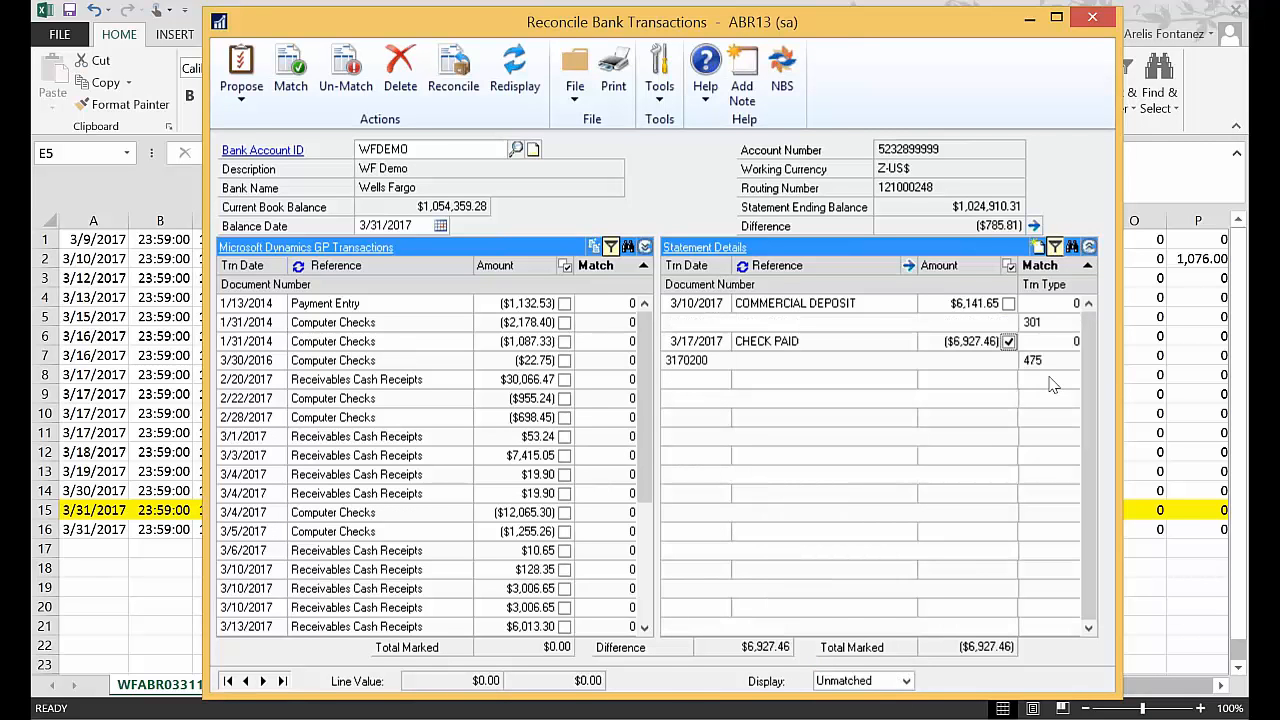
pyautogui.click(644, 627)
pyautogui.scroll(-3, 644, 627)
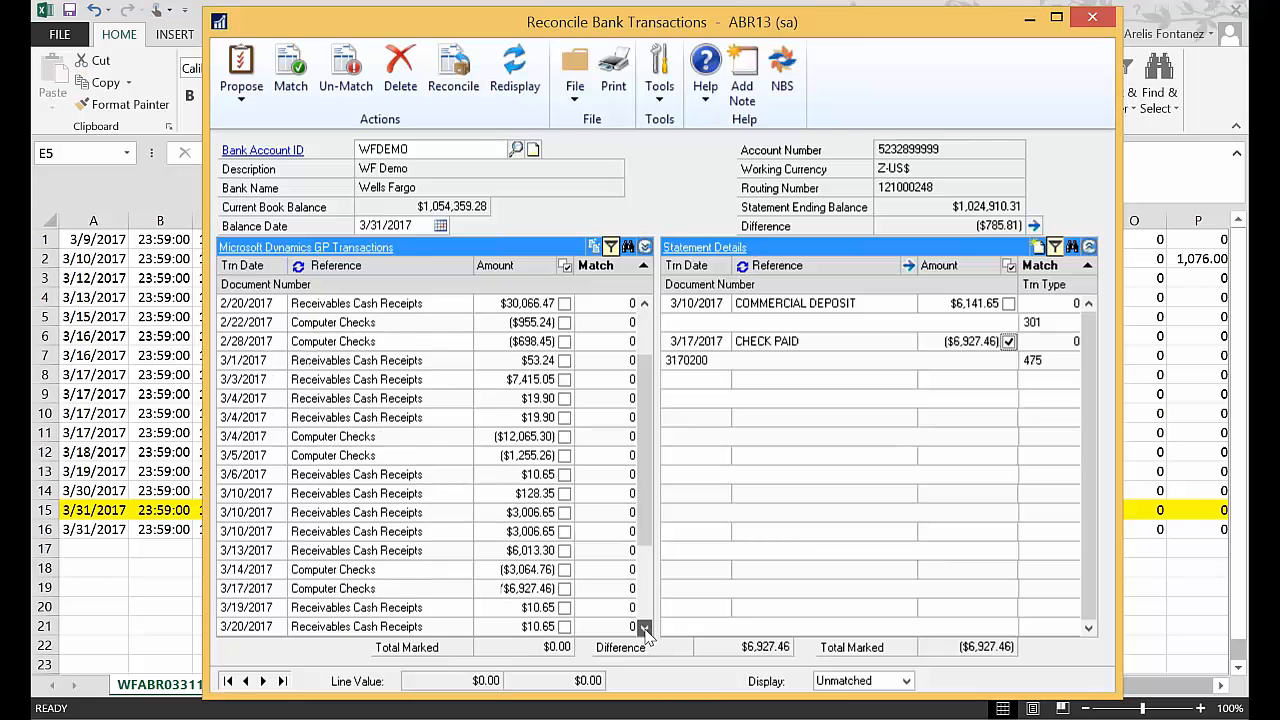
pyautogui.click(565, 493)
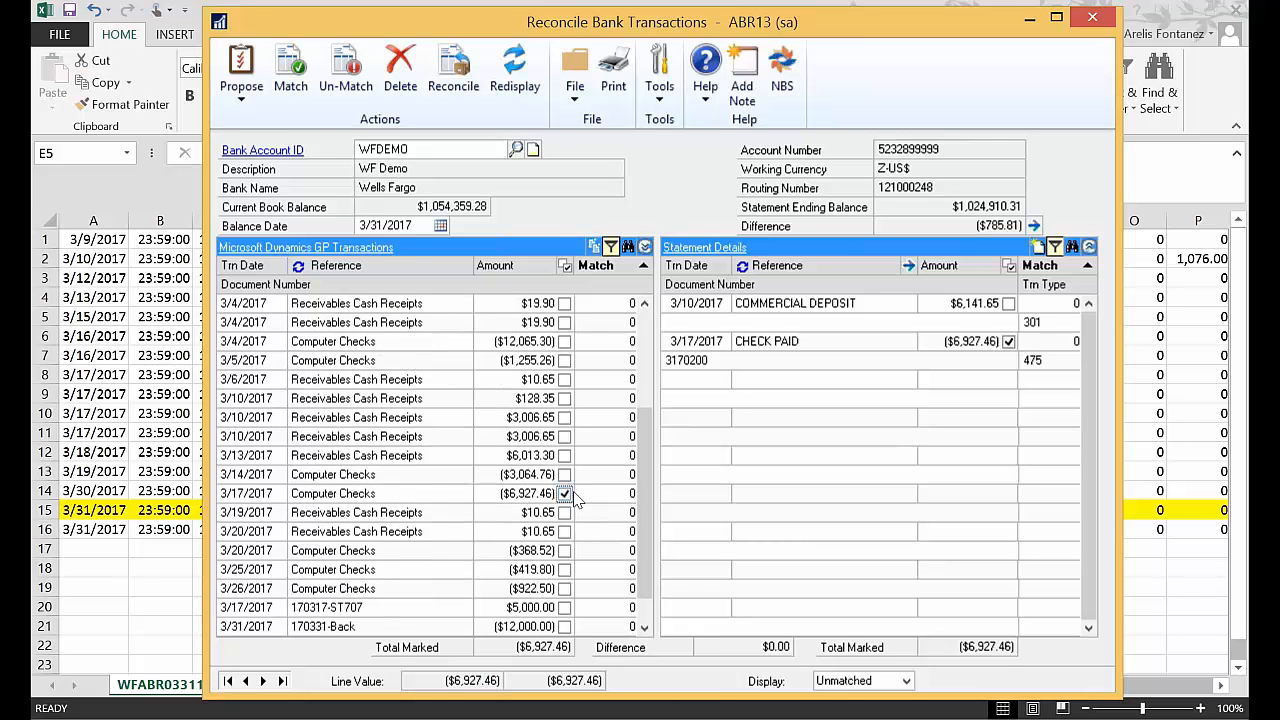
# Expand the GP transactions list and compare the marked check's document number with the one in the statement details.
pyautogui.click(648, 247)
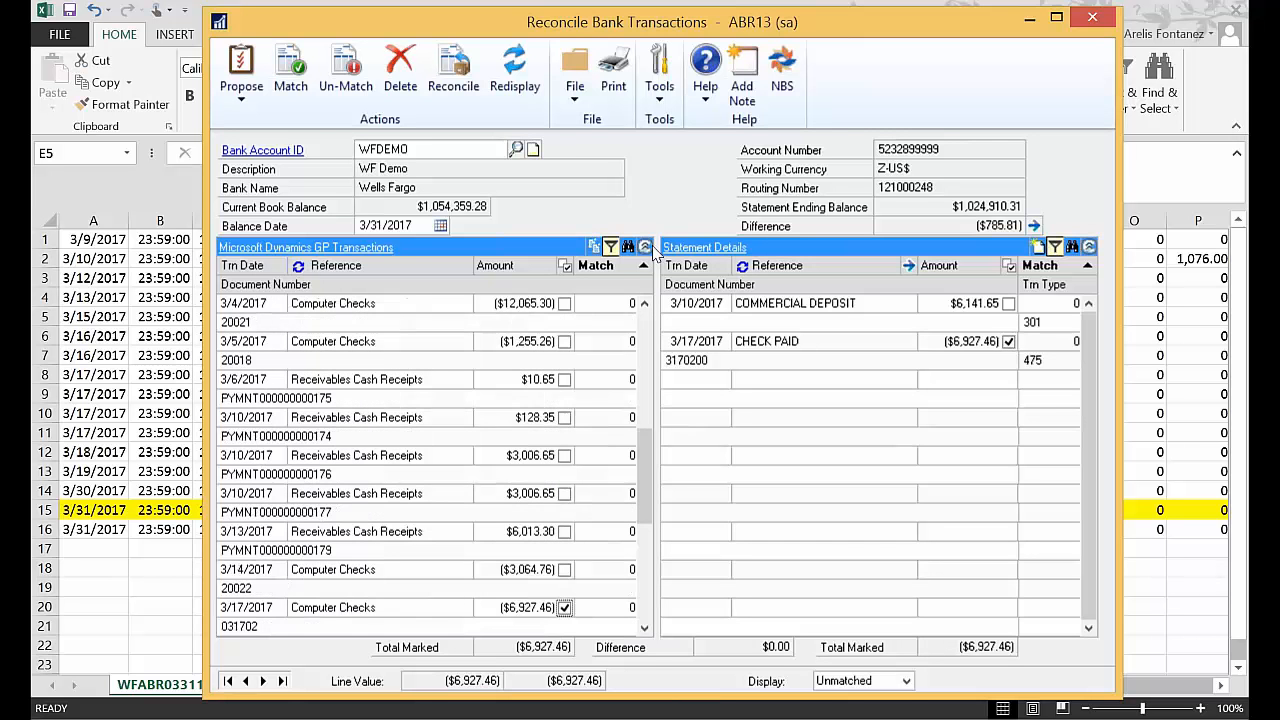
pyautogui.click(644, 627)
pyautogui.click(644, 627)
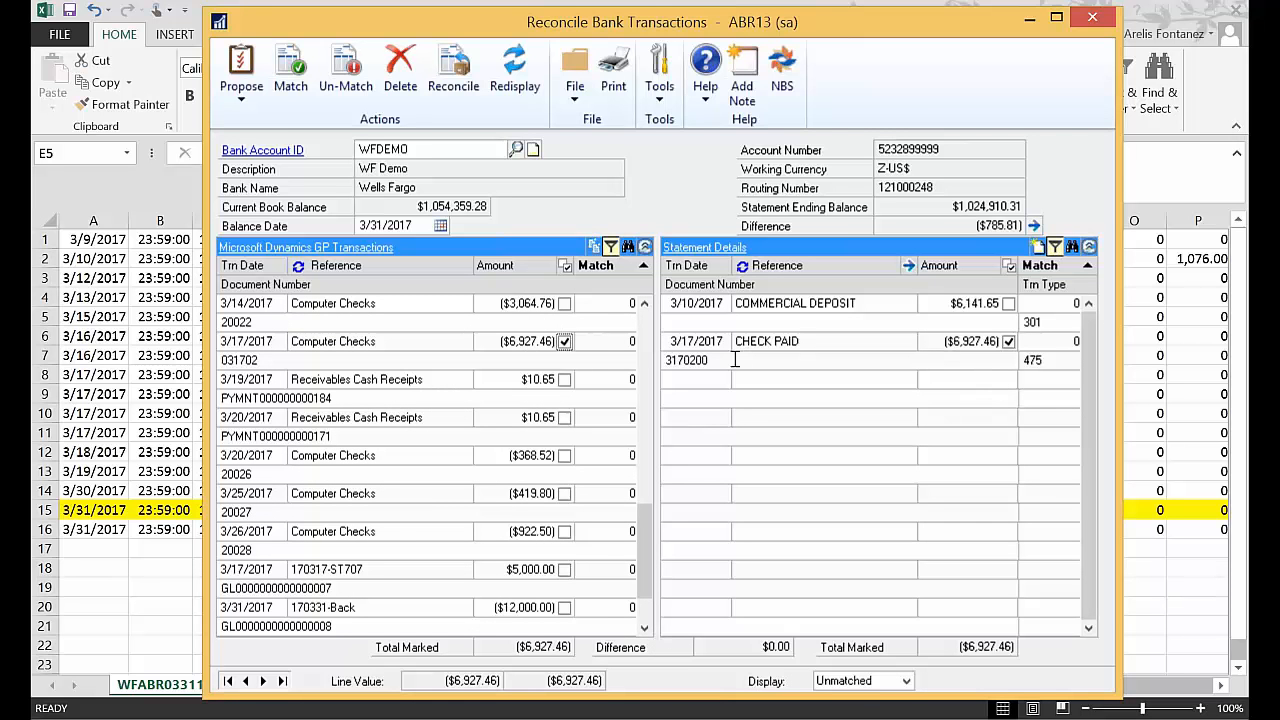
pyautogui.click(693, 361)
pyautogui.click(241, 362)
pyautogui.click(697, 360)
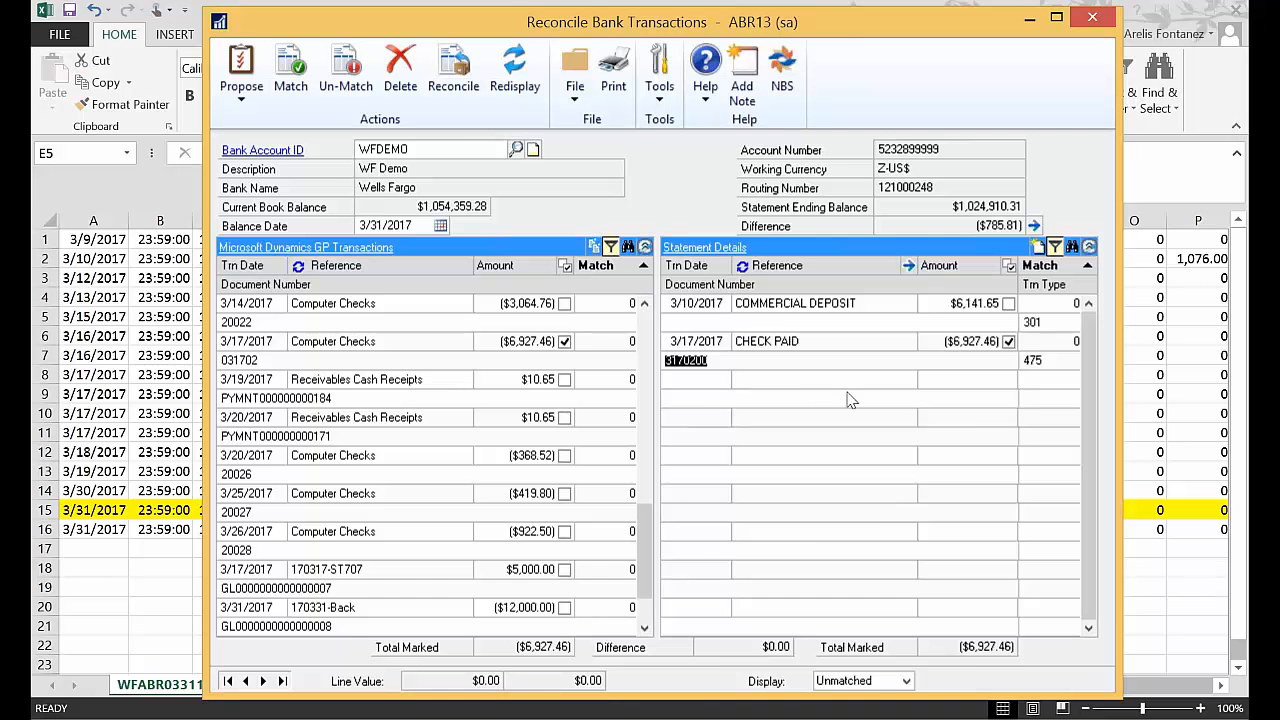
# Switch to the Microsoft Dynamics GP home window and open reconcile rule 475, Checks Paid, in Propose Reconcile Rules.
pyautogui.click(1142, 273)
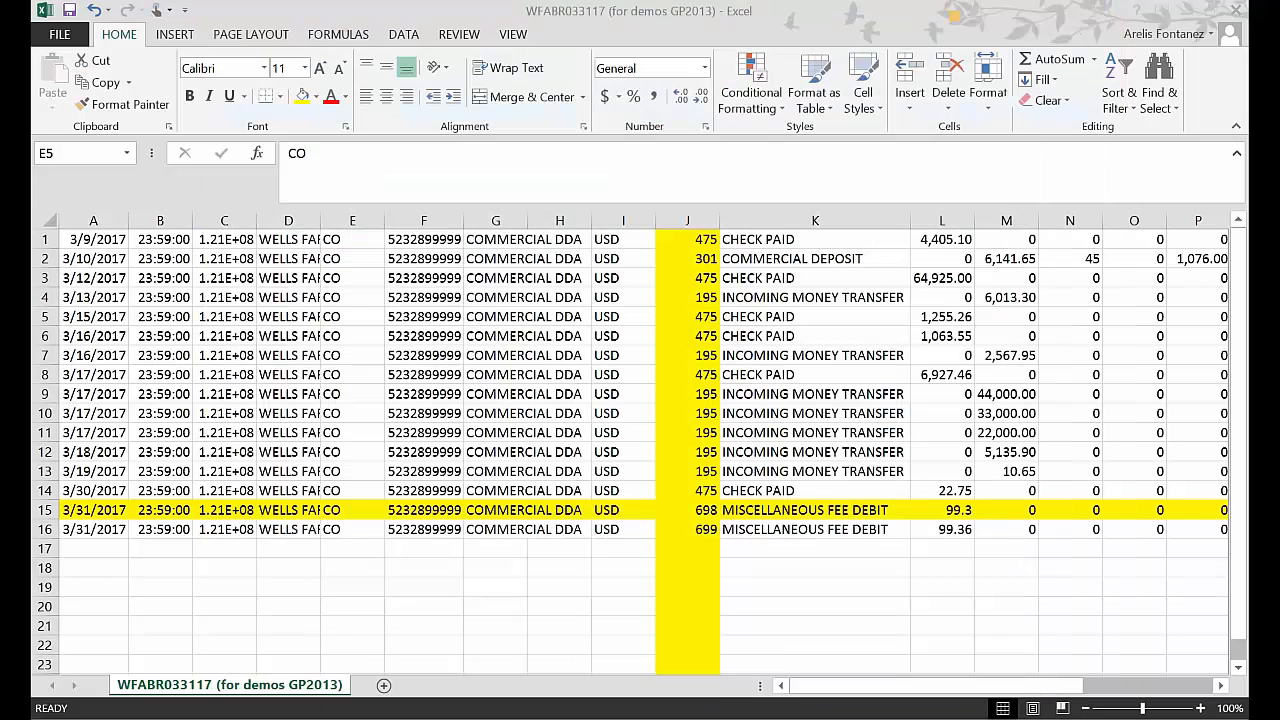
pyautogui.click(1185, 12)
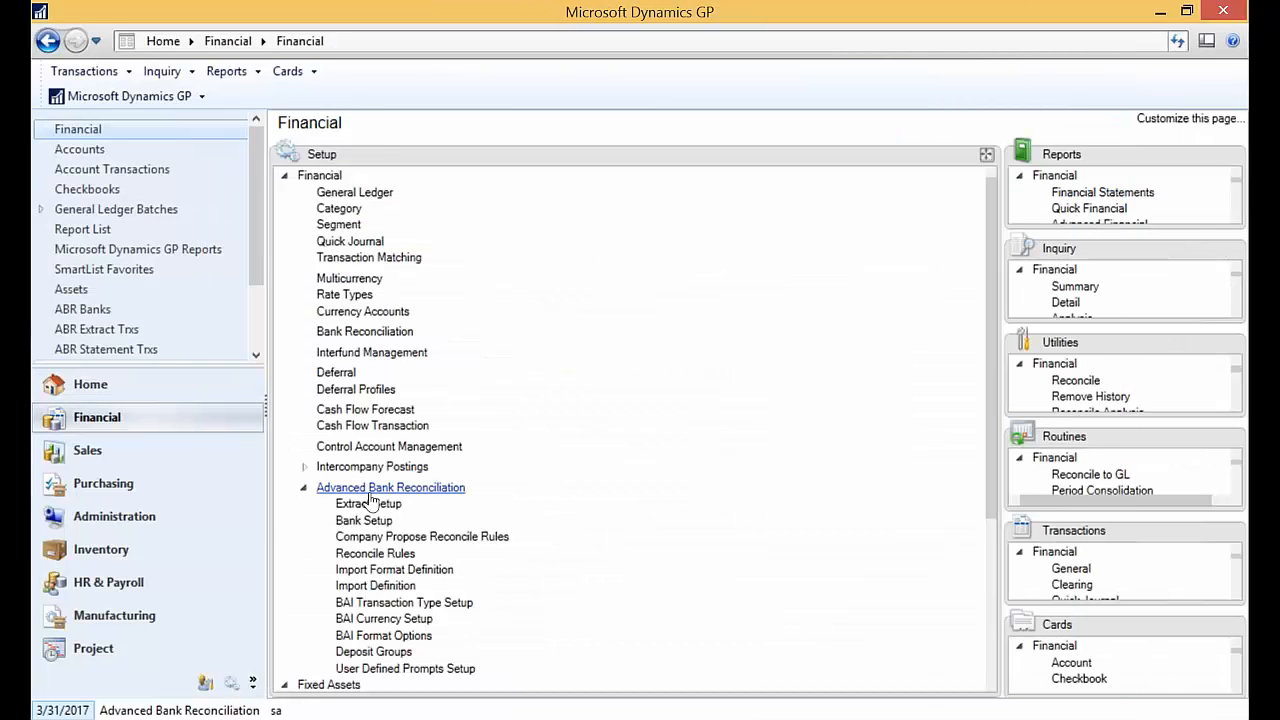
pyautogui.click(342, 554)
pyautogui.moveTo(630, 172); pyautogui.dragTo(587, 67)
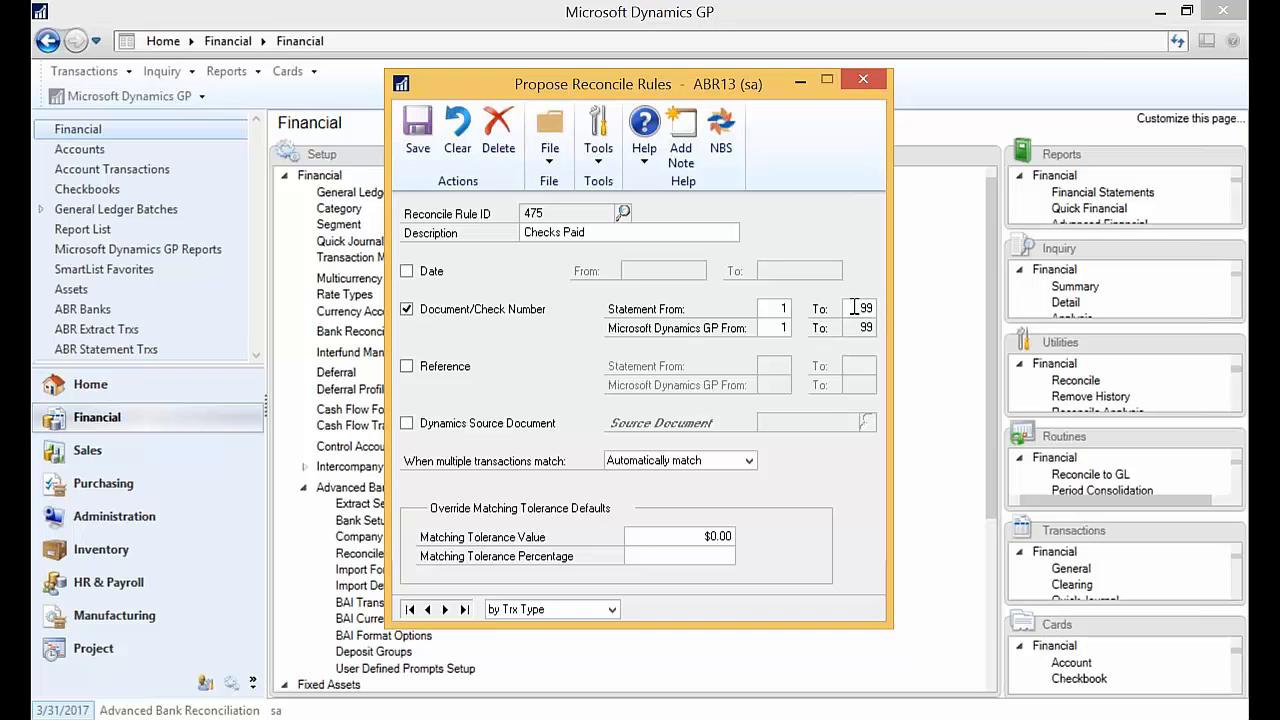
# Set the rule's document/check number positions to 1 to 5 for the statement and 2 to 6 for Microsoft Dynamics GP.
pyautogui.press('Tab')
pyautogui.press('Tab')
pyautogui.write('6')
pyautogui.press('Tab')
# Enable the Date criterion in the rule with a range from -1 to 2.
pyautogui.click(430, 274)
pyautogui.click(668, 270)
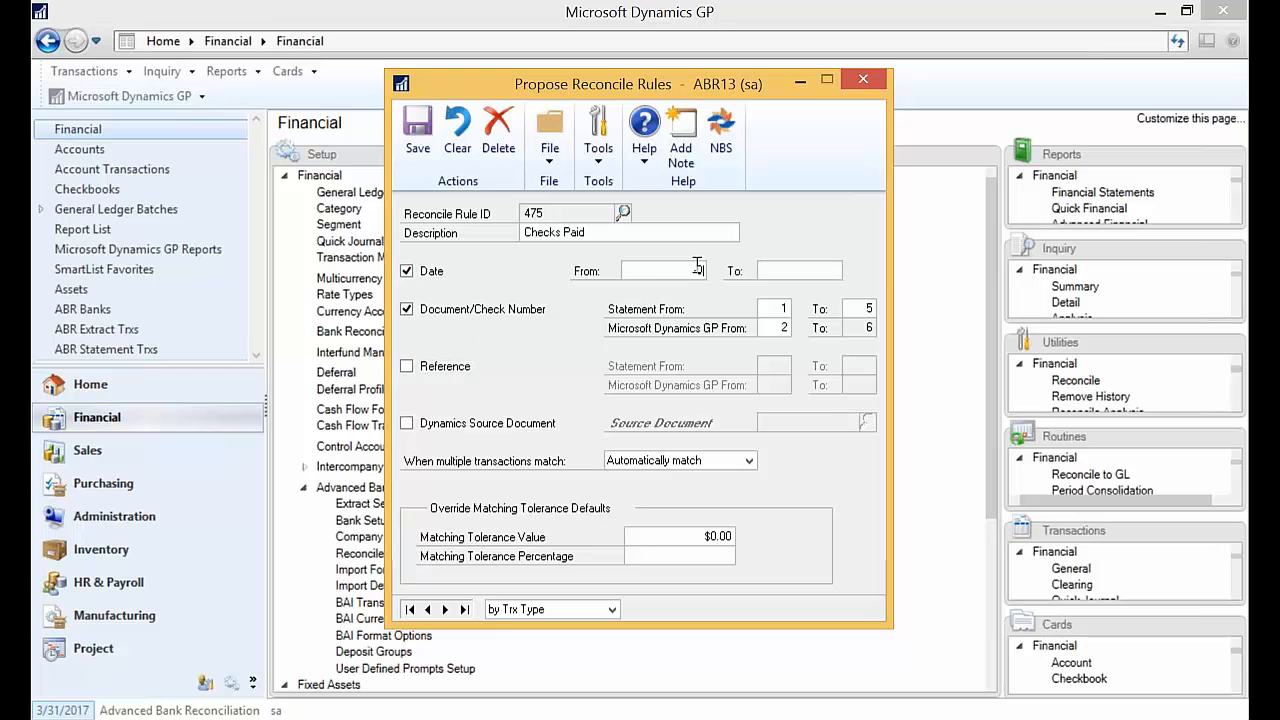
pyautogui.write('-1')
pyautogui.press('Tab')
pyautogui.write('2')
pyautogui.press('Tab')
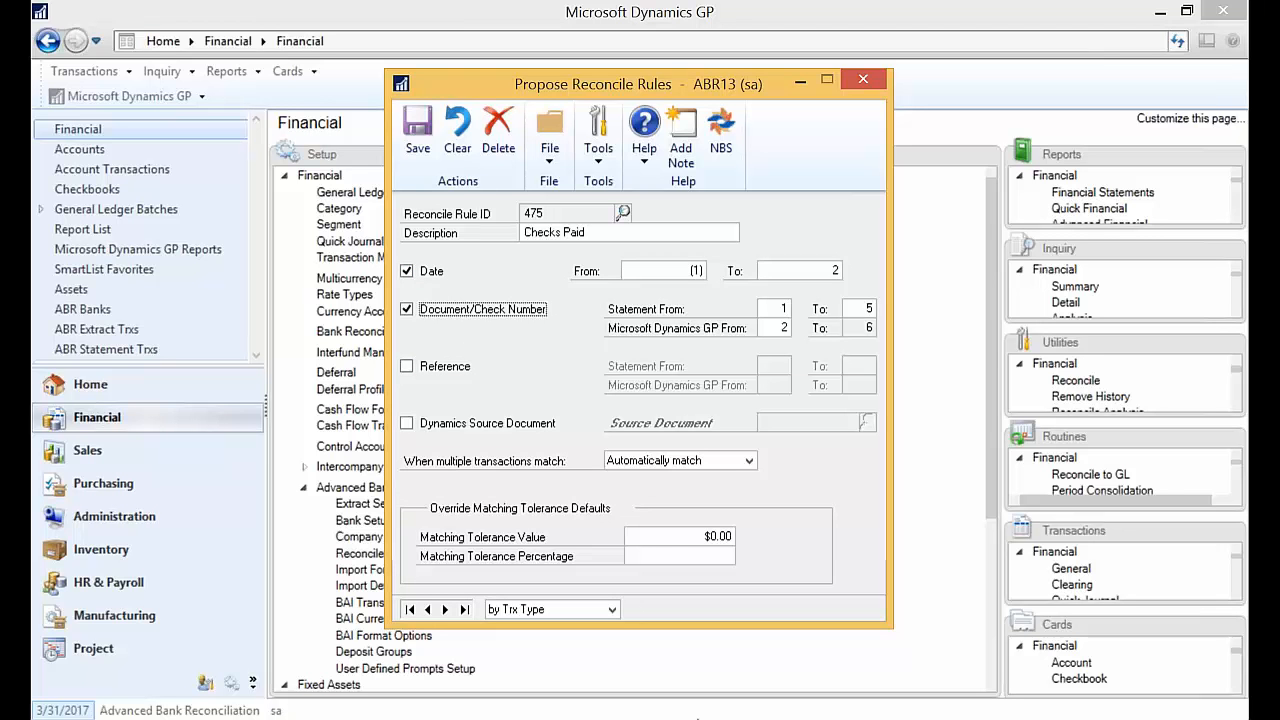
# Enable the Reference and Dynamics Source Document criteria, choosing source document UPRCC, Computer Checks.
pyautogui.click(444, 368)
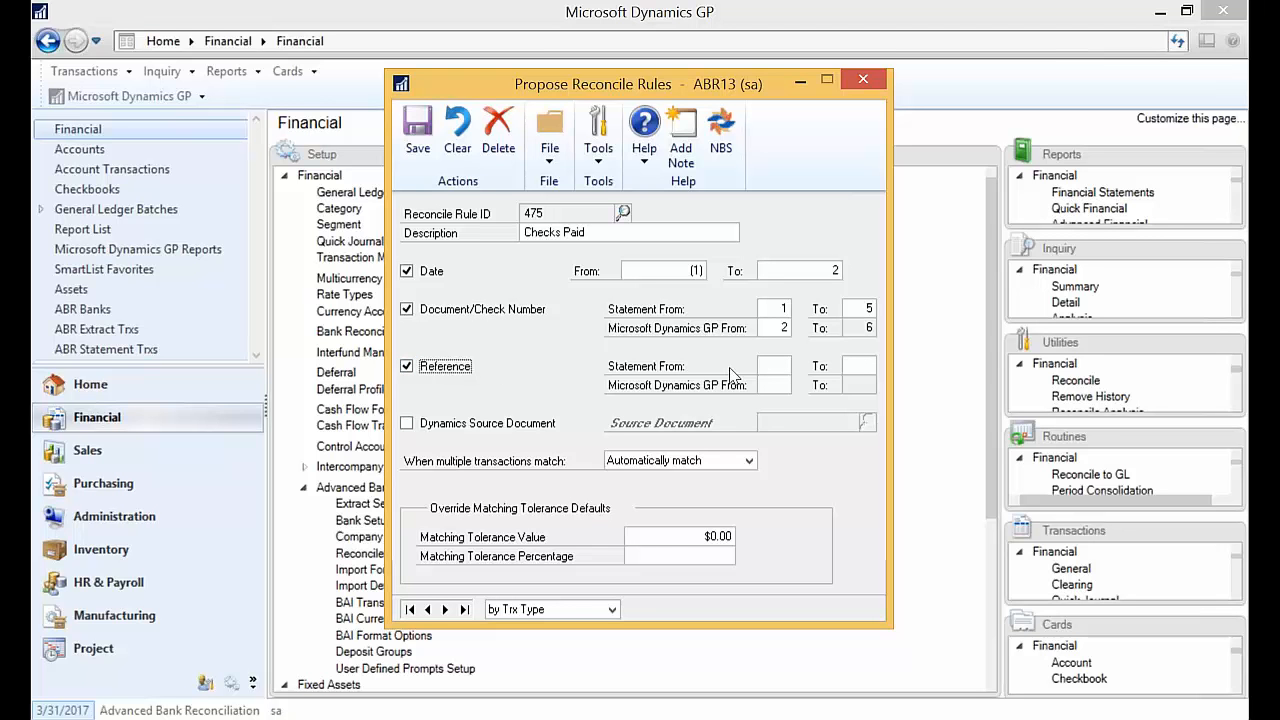
pyautogui.click(458, 425)
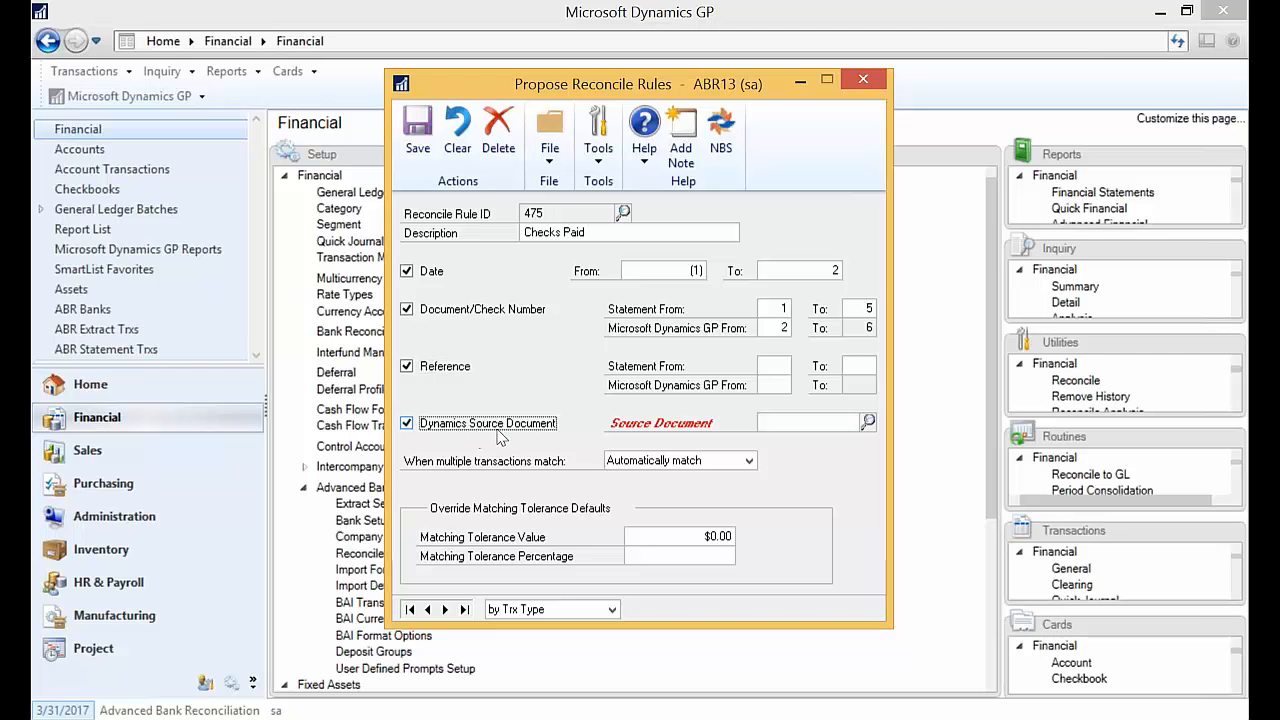
pyautogui.click(868, 424)
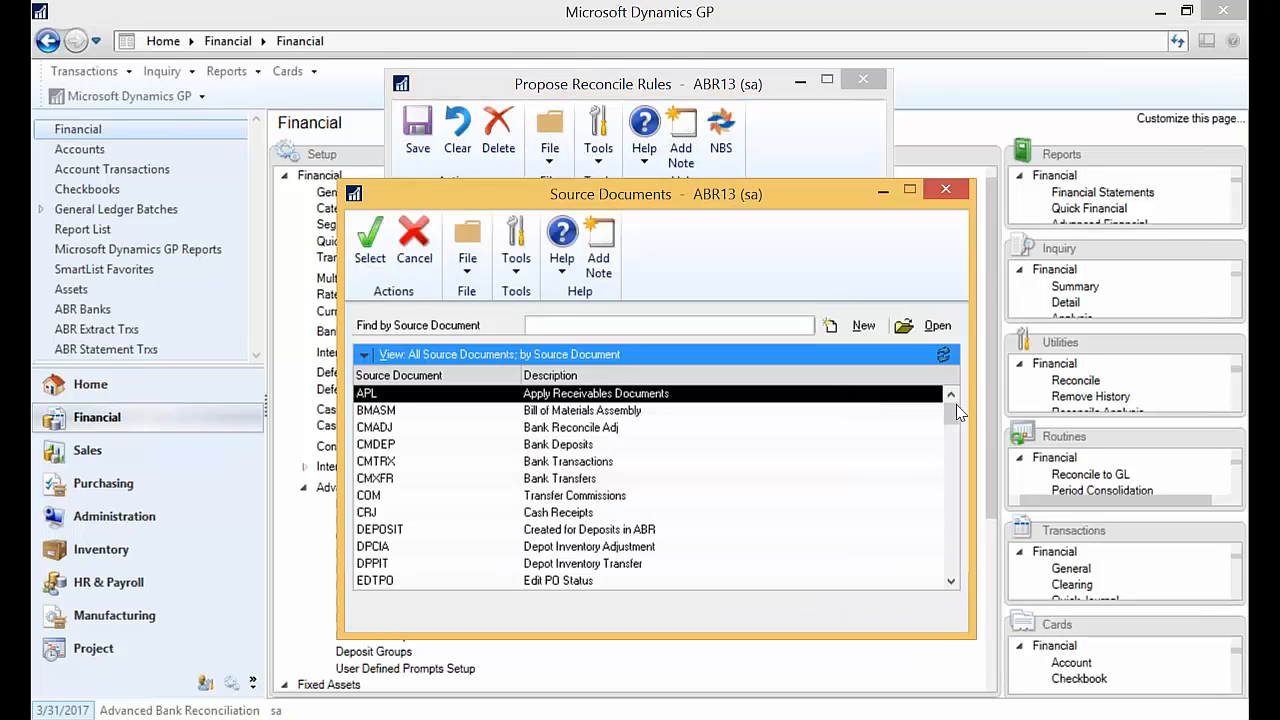
pyautogui.moveTo(955, 415); pyautogui.dragTo(965, 575)
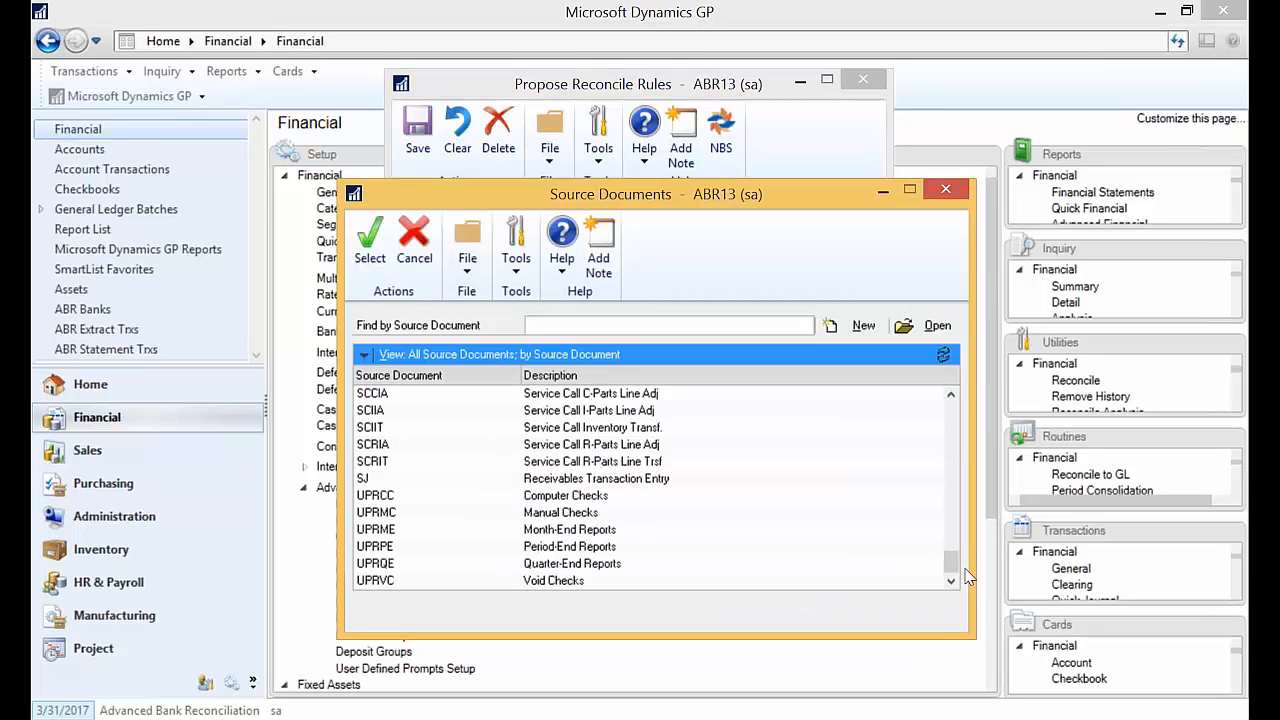
pyautogui.click(585, 498)
pyautogui.click(366, 245)
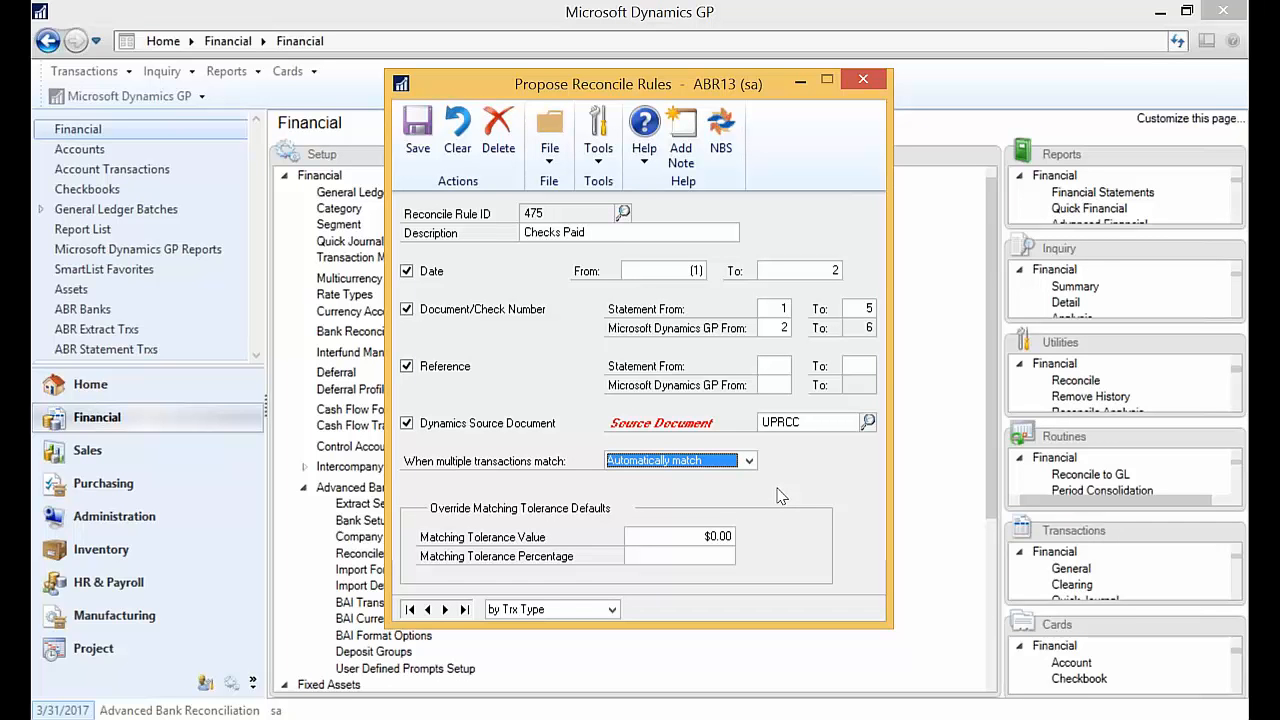
# Set multiple matching transactions to Manually match and override the matching tolerance value with $0.05.
pyautogui.click(750, 462)
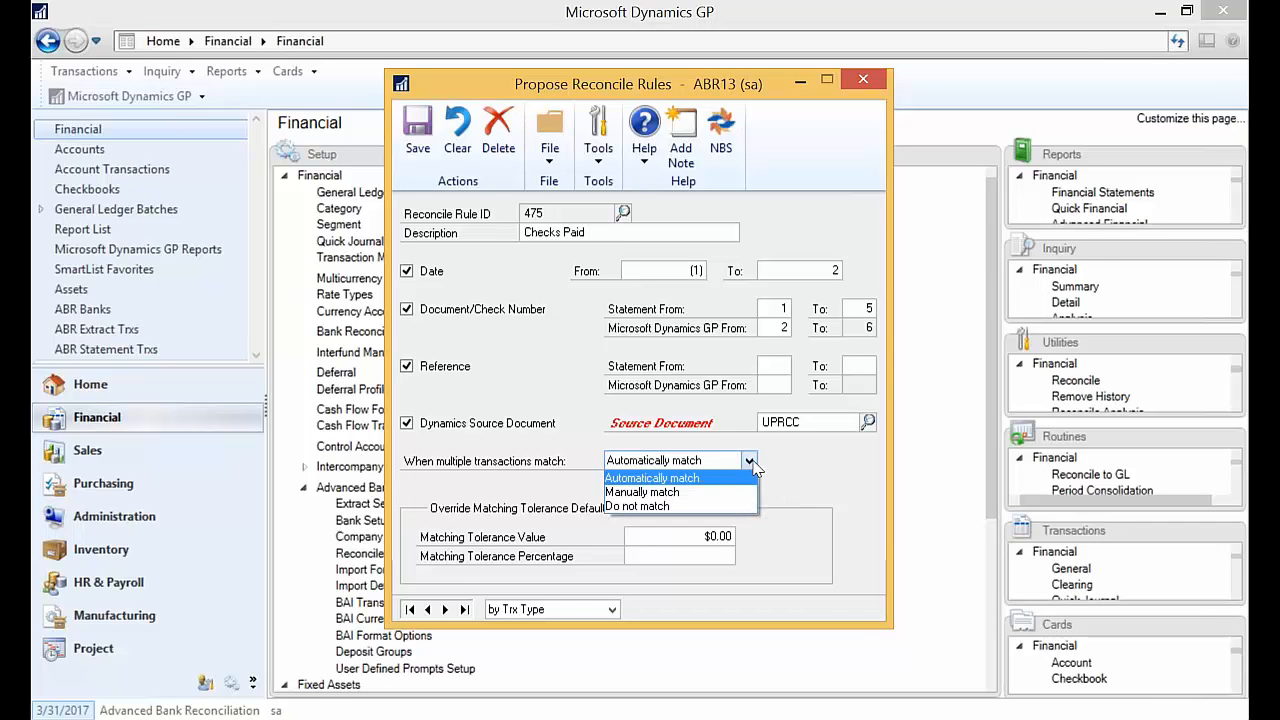
pyautogui.click(733, 492)
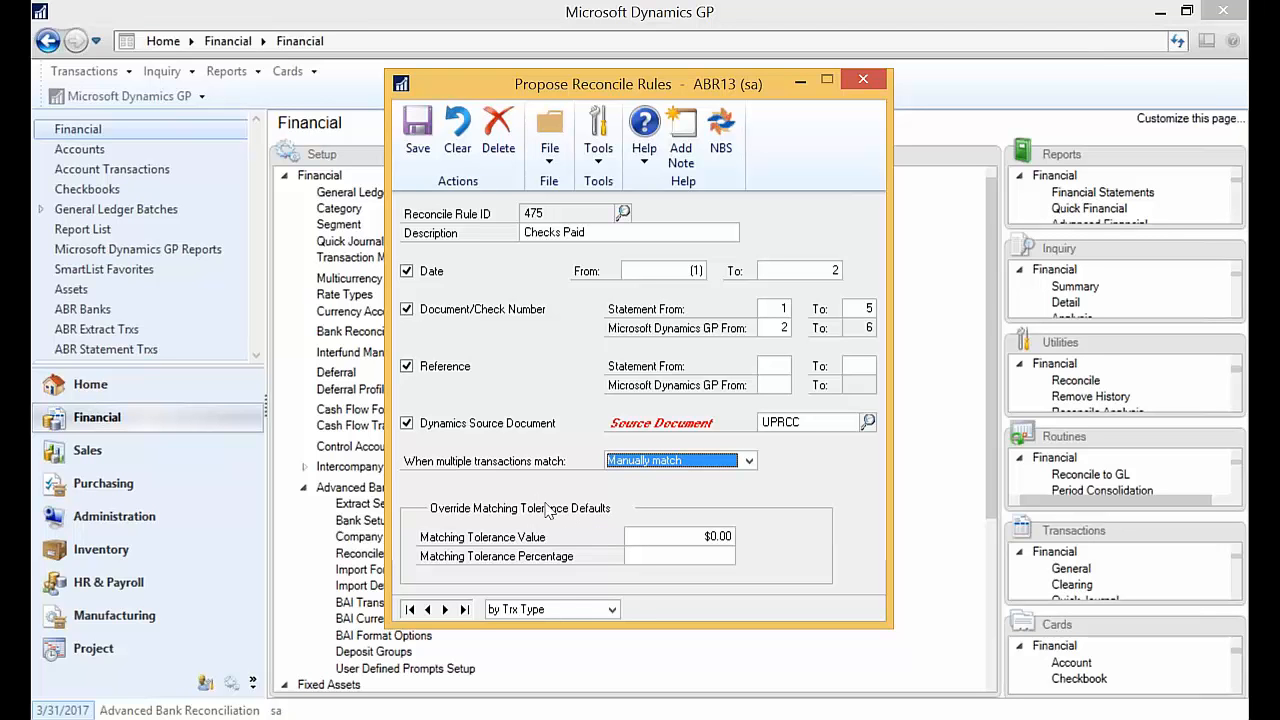
pyautogui.click(706, 538)
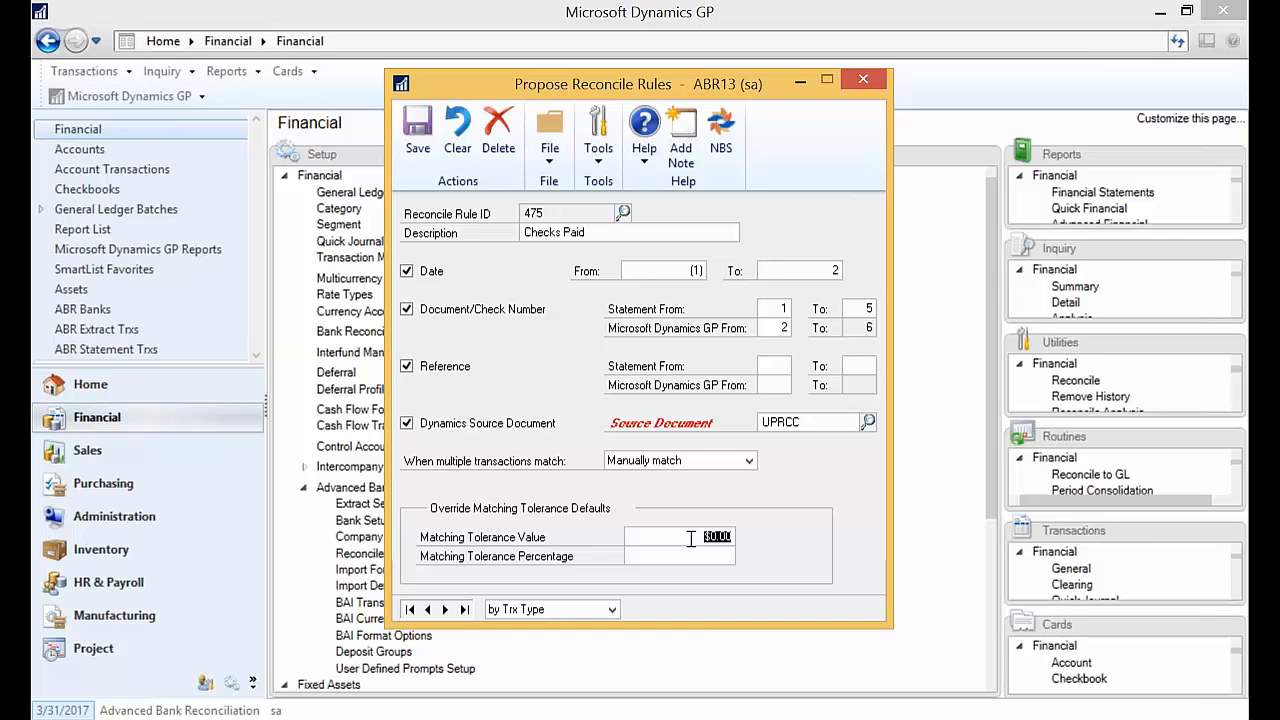
pyautogui.write('.05')
pyautogui.press('Tab')
# Open Extract Setup from the Financial page and review the default matching tolerance value, percentage and posting account.
pyautogui.click(933, 596)
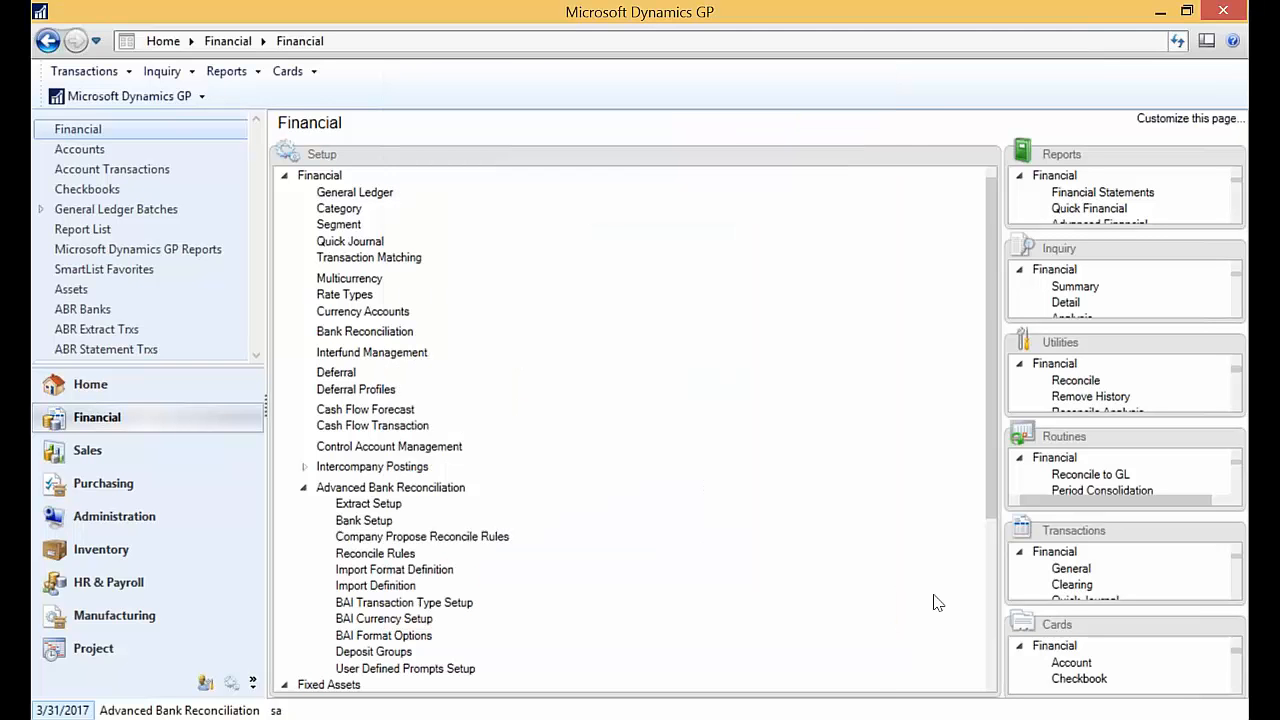
pyautogui.click(380, 504)
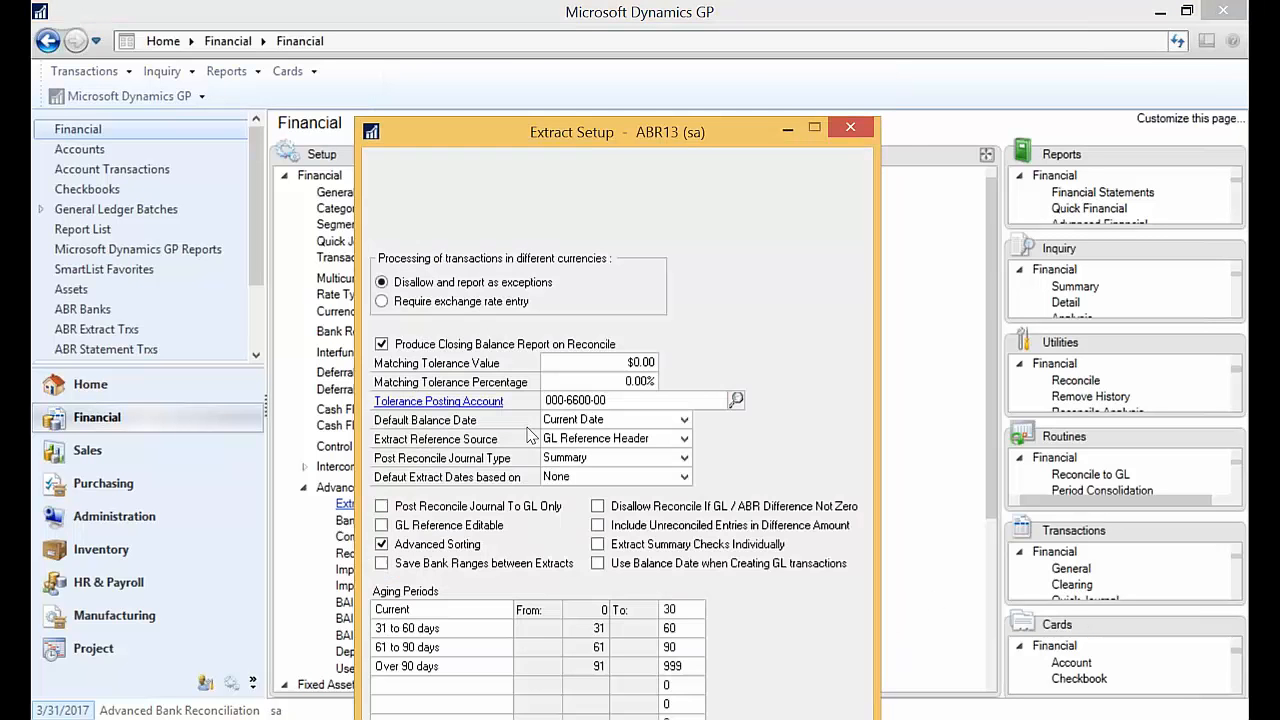
pyautogui.moveTo(703, 100); pyautogui.dragTo(718, 40)
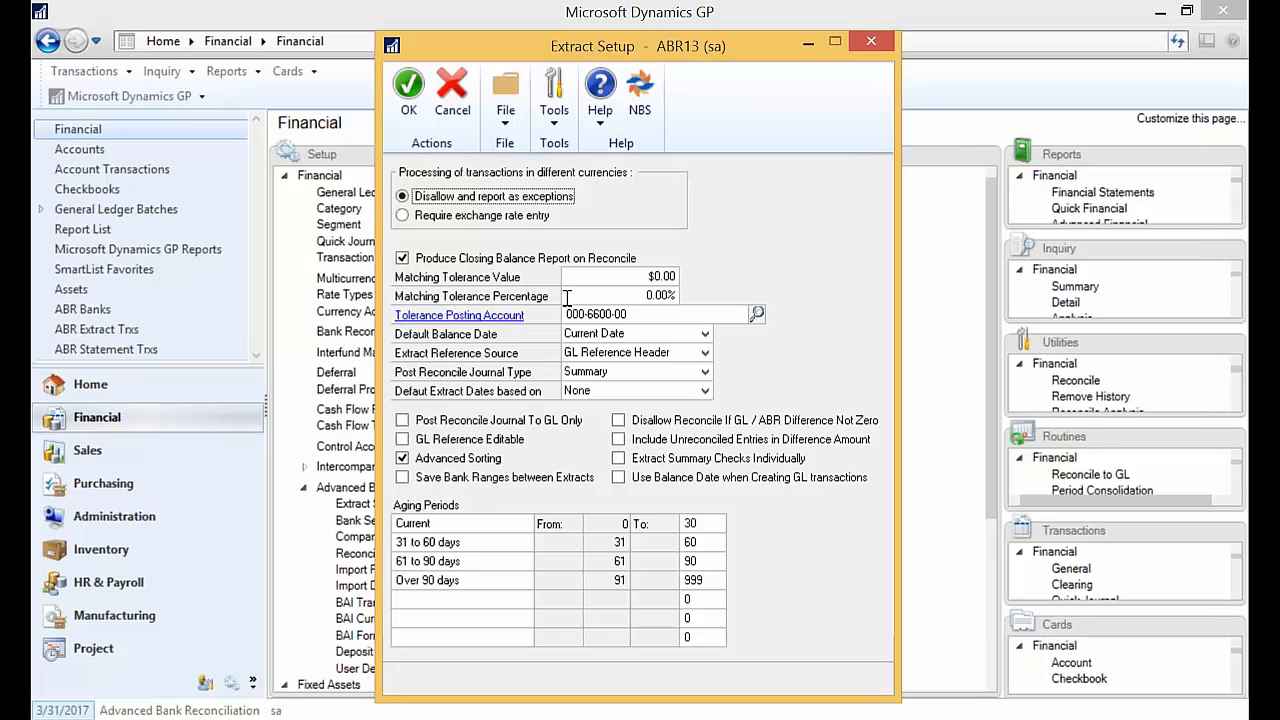
pyautogui.click(807, 46)
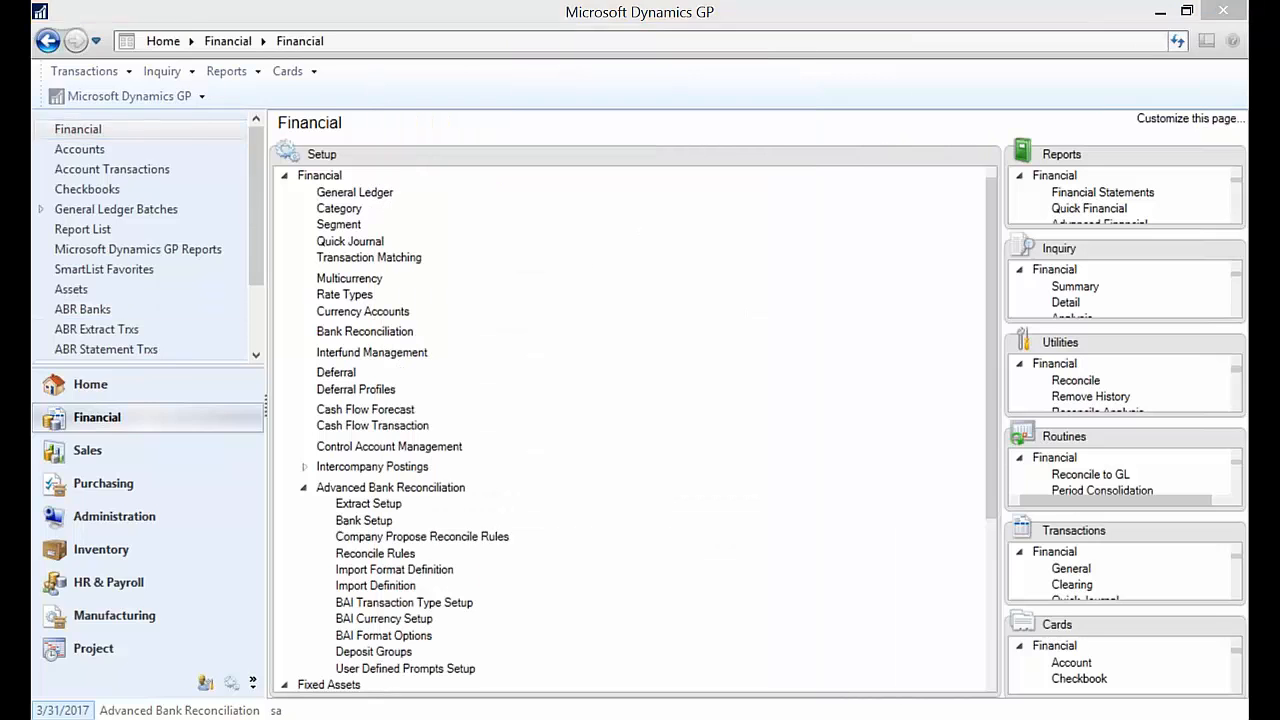
# Return to Reconcile Bank Transactions, run Propose again, and match the marked 3/17/2017 checks of $6,927.46.
pyautogui.moveTo(16, 410)
pyautogui.click(124, 304)
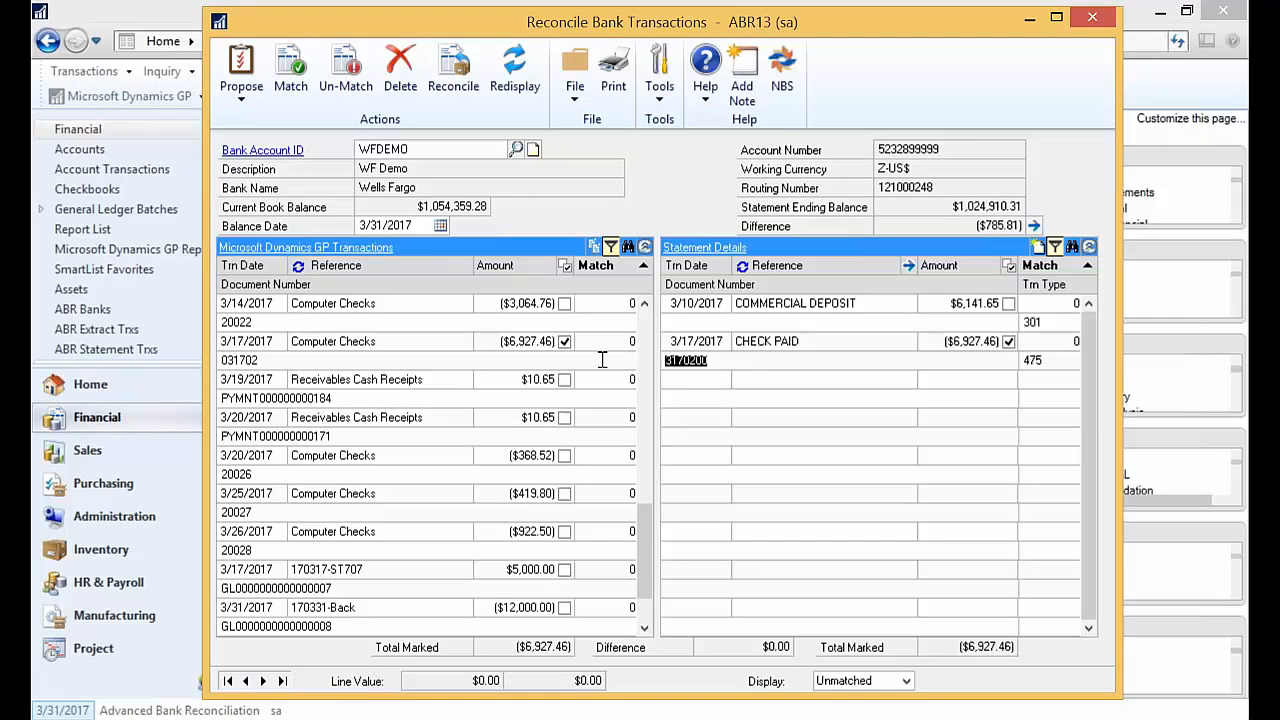
pyautogui.click(241, 96)
pyautogui.click(268, 123)
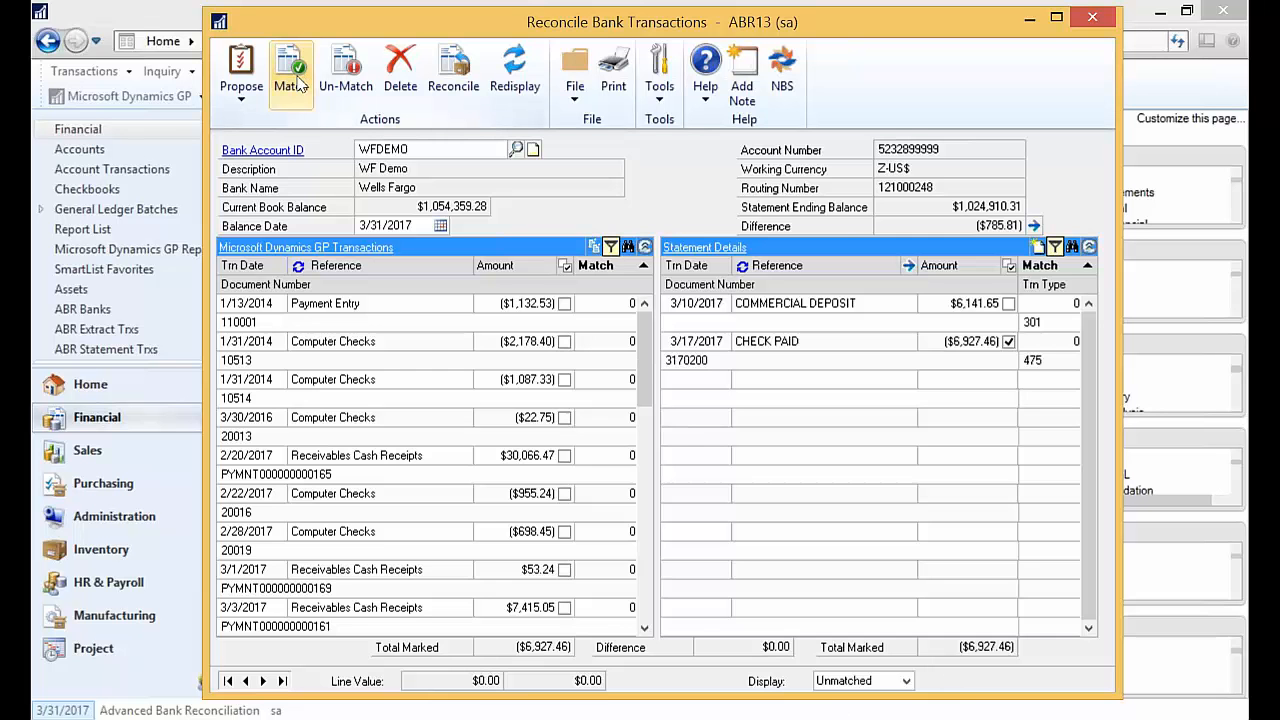
pyautogui.click(297, 72)
# Display Matched transactions and collapse the details in both the statement and GP lists.
pyautogui.click(908, 684)
pyautogui.click(845, 646)
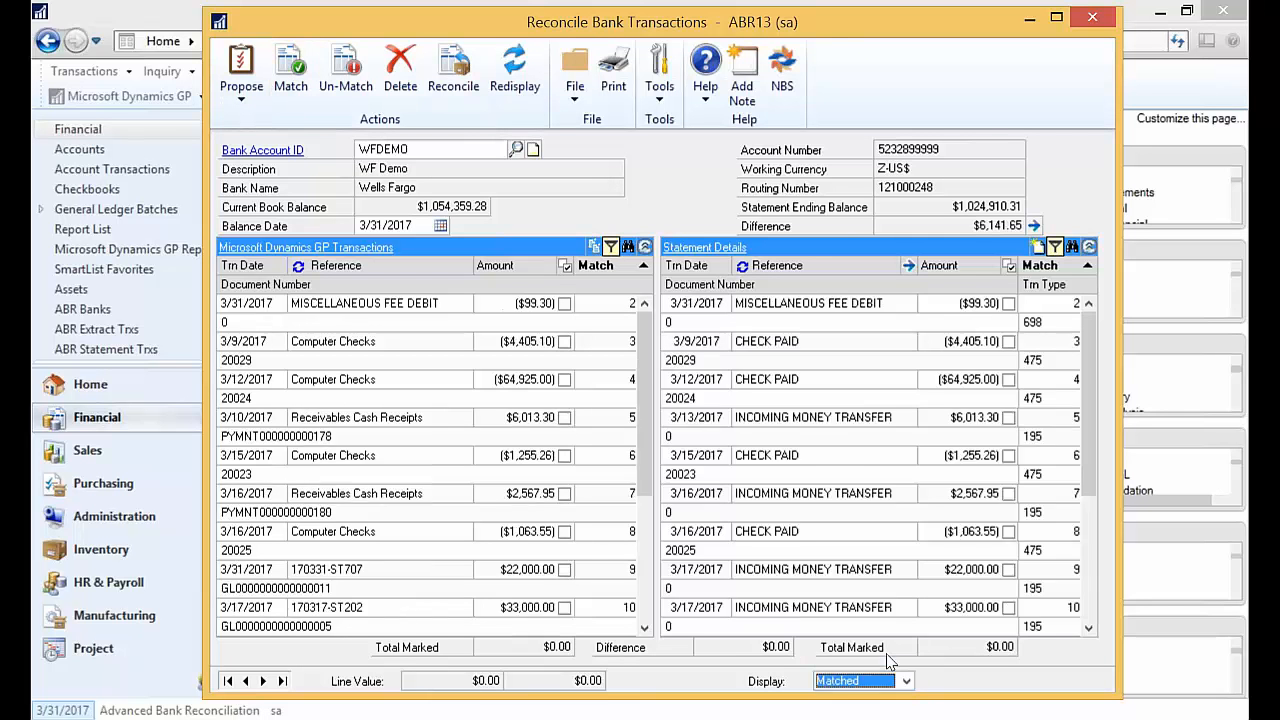
pyautogui.click(1089, 246)
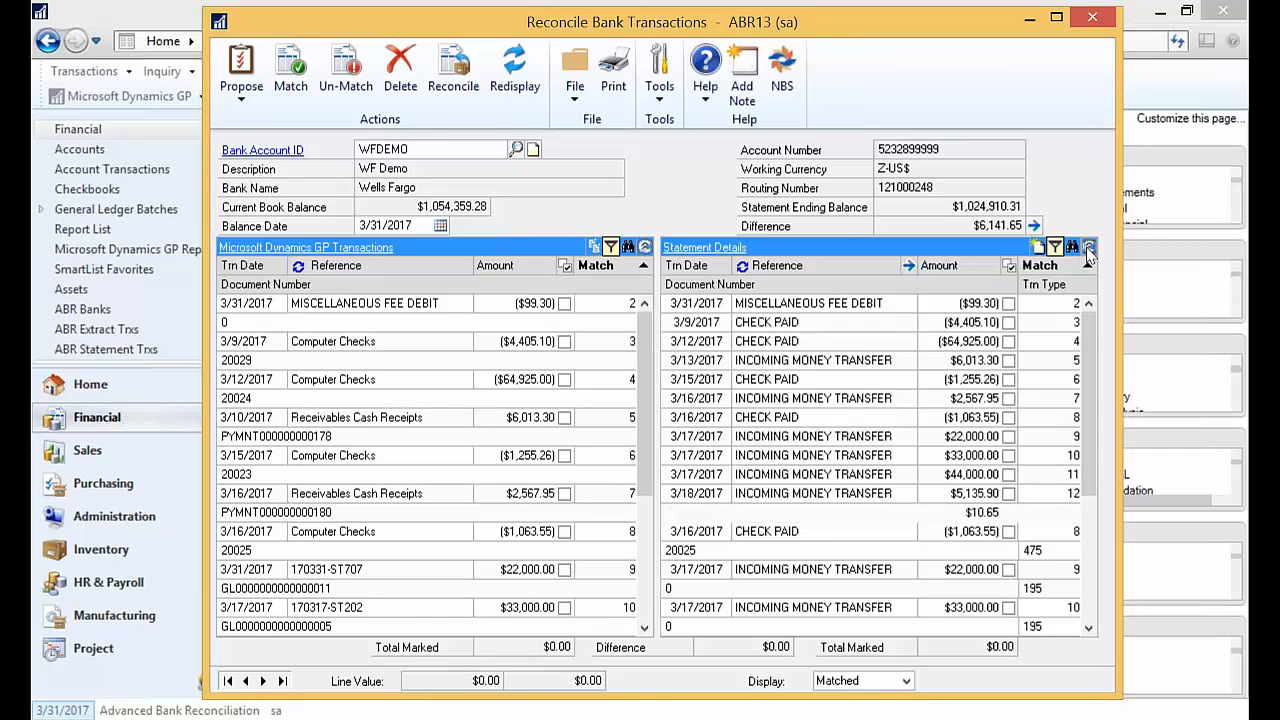
pyautogui.click(645, 246)
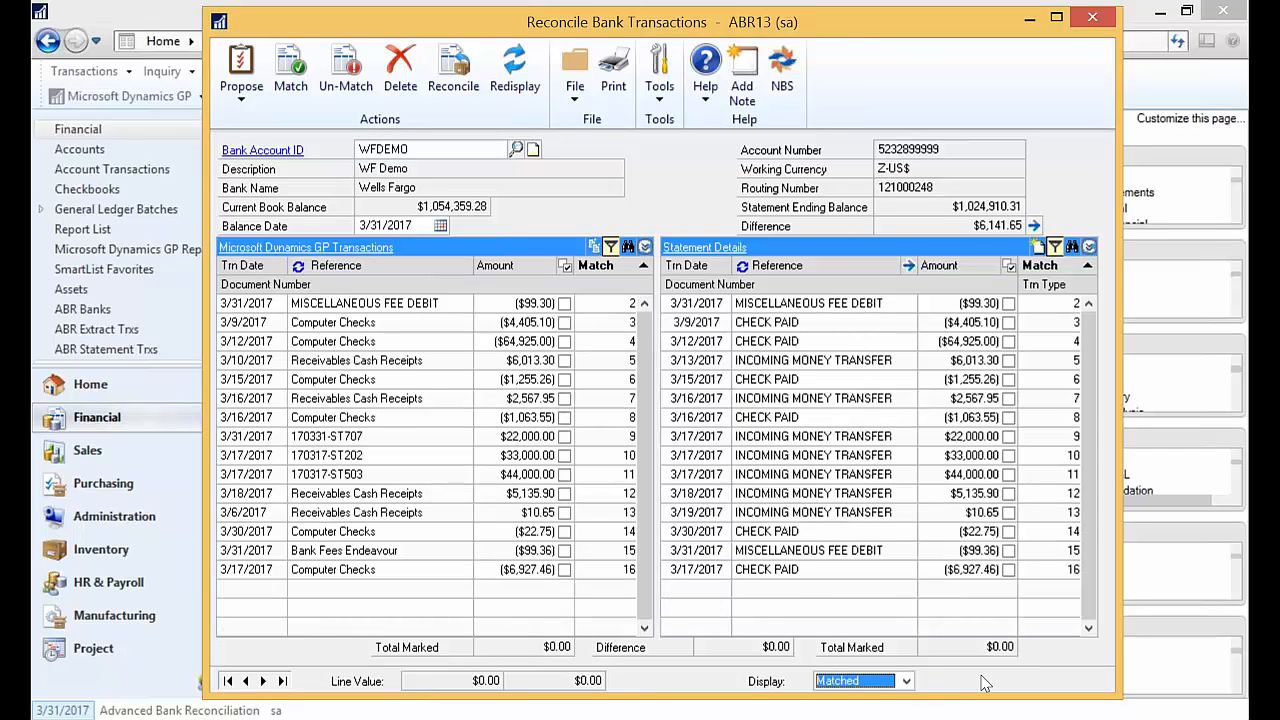
# Display Unmatched transactions and look through the GP list for receipts that could make up the 3/10/2017 commercial deposit.
pyautogui.click(907, 681)
pyautogui.click(900, 665)
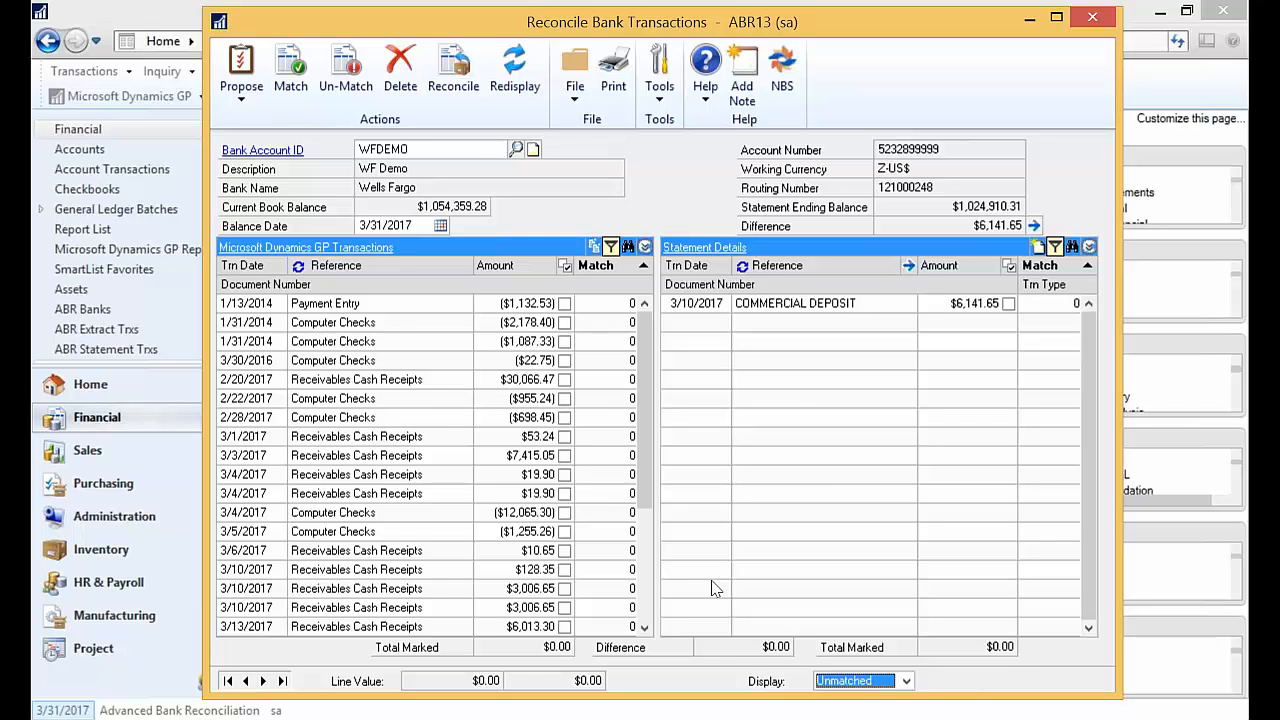
pyautogui.moveTo(648, 486); pyautogui.dragTo(649, 603)
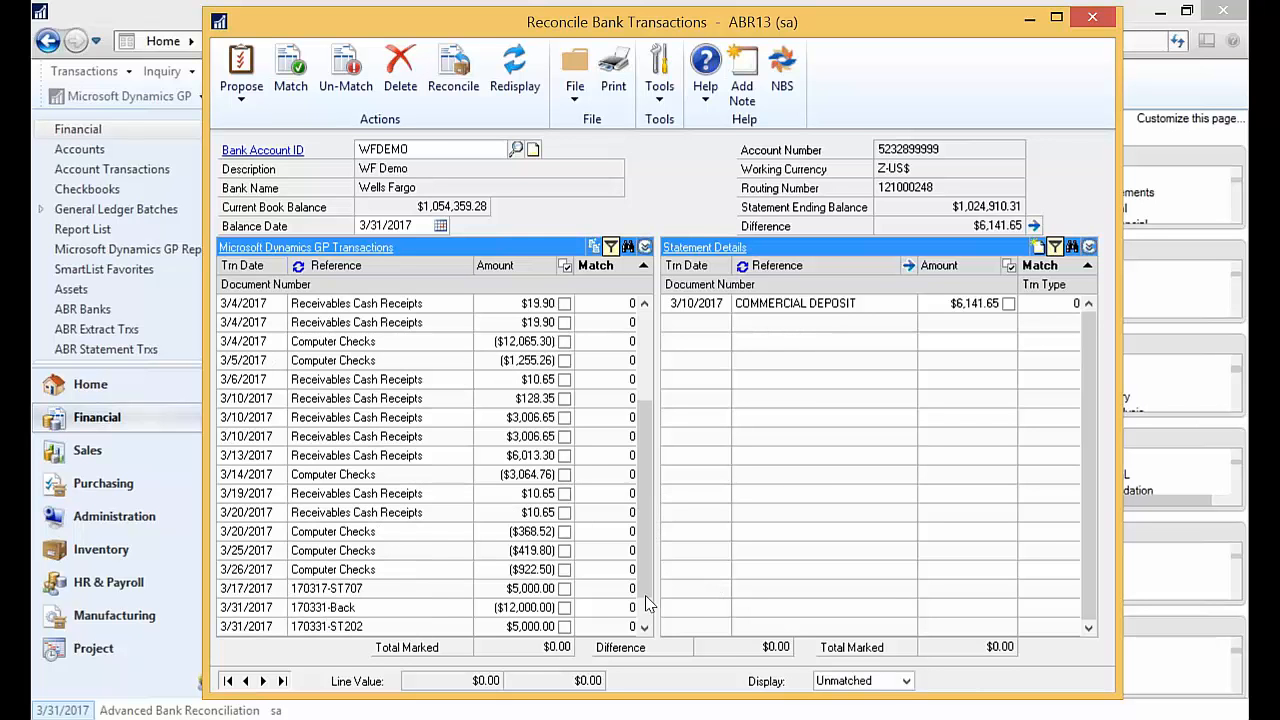
# Mark the 3/10/2017 cash receipts of $128.35 and twice $3,006.65 to compare their total with the commercial deposit, and clear the marks.
pyautogui.click(565, 455)
pyautogui.click(565, 436)
pyautogui.click(565, 417)
pyautogui.click(565, 398)
pyautogui.click(565, 455)
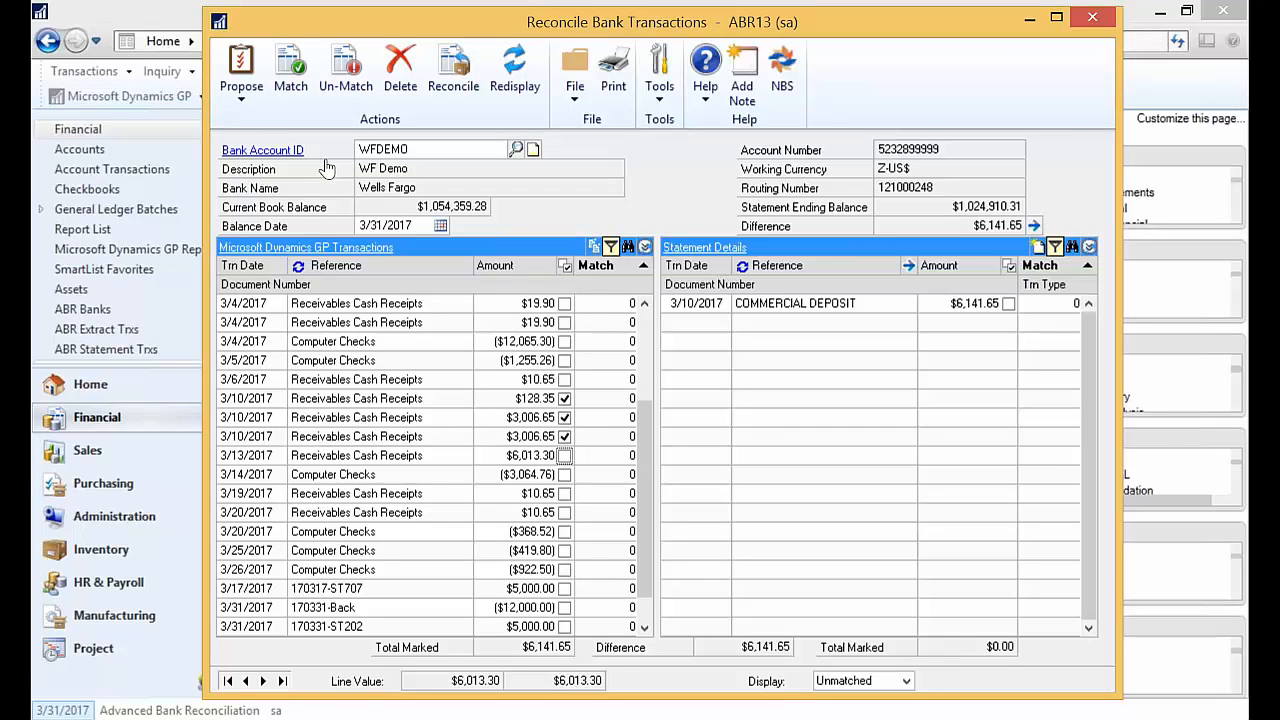
pyautogui.click(564, 437)
pyautogui.click(564, 417)
pyautogui.click(564, 398)
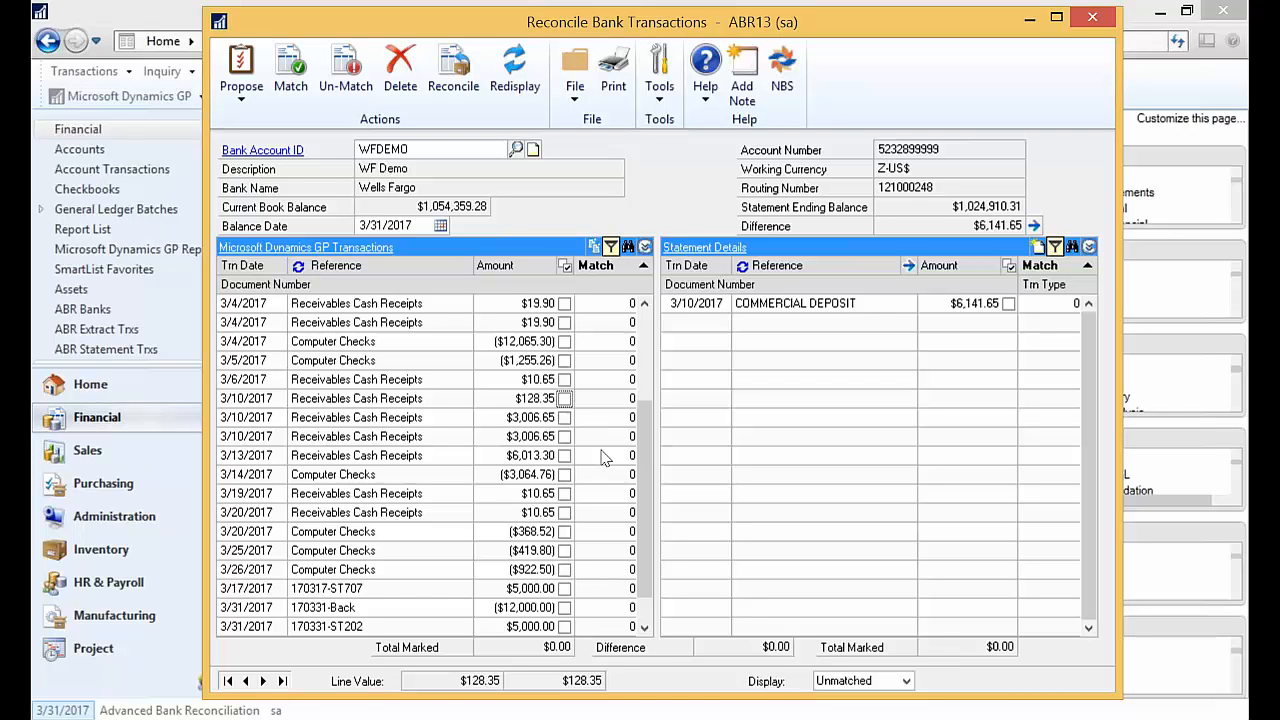
# Create a transaction grouping numbered CONSOLIDATE, dated 3/10/2017, with a transaction amount of $6,141.65.
pyautogui.click(594, 247)
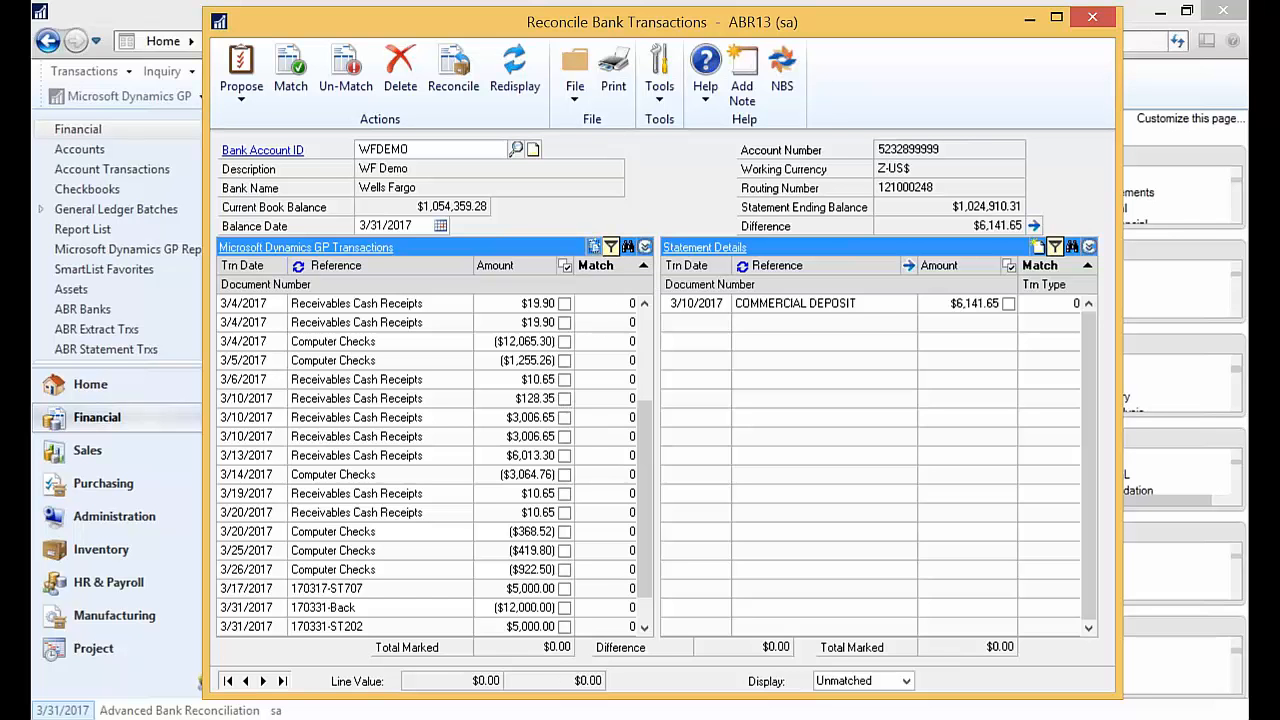
pyautogui.moveTo(852, 195); pyautogui.dragTo(690, 121)
pyautogui.write('CONS')
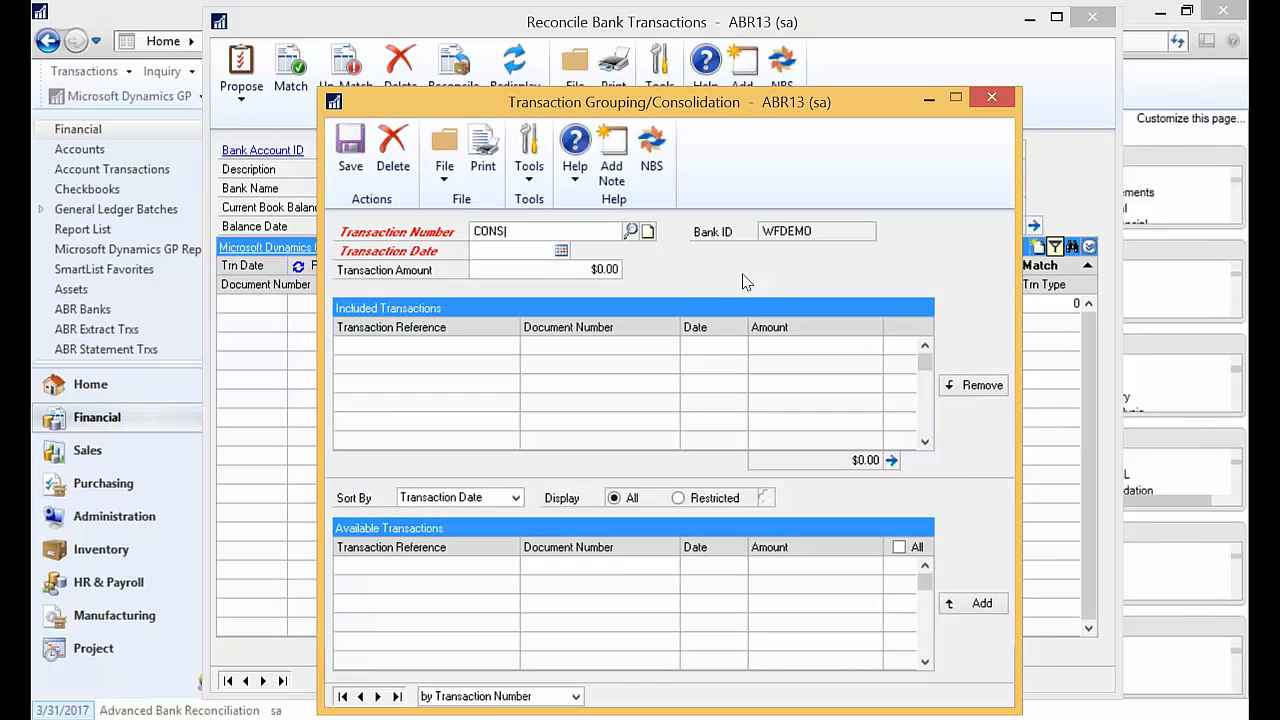
pyautogui.write('OLIDATE')
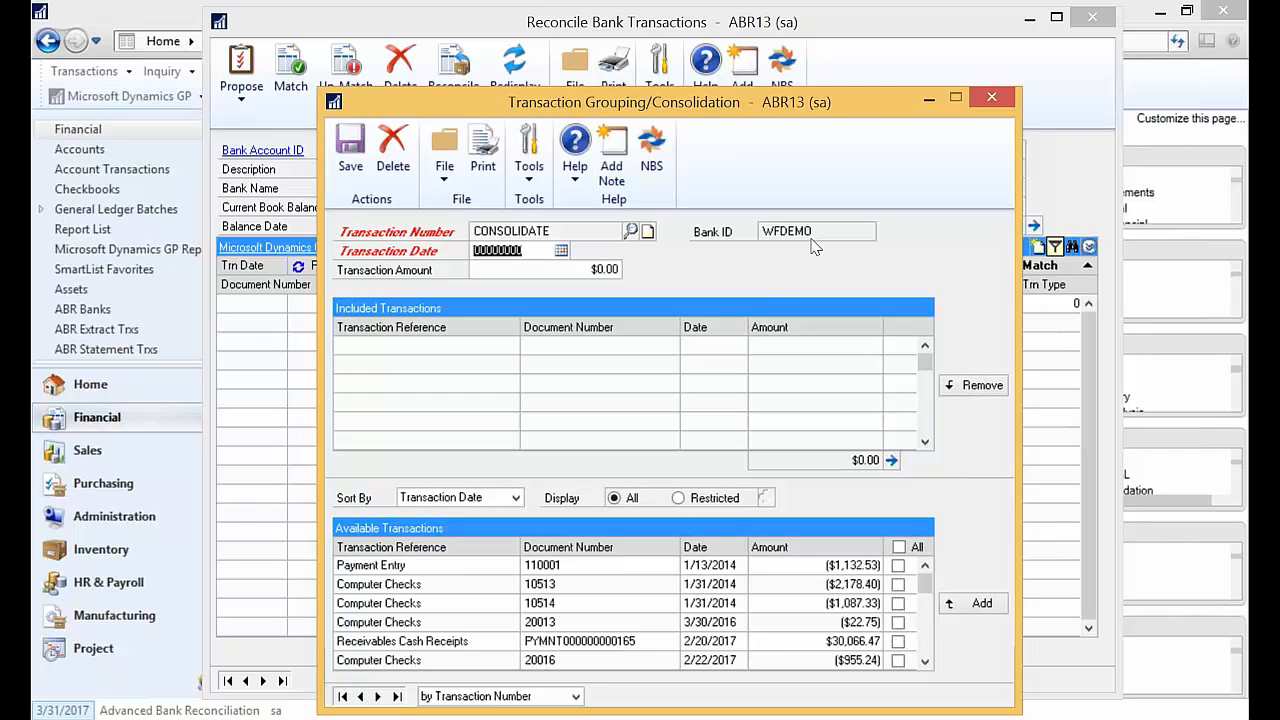
pyautogui.moveTo(882, 110); pyautogui.dragTo(1021, 379)
pyautogui.write('03')
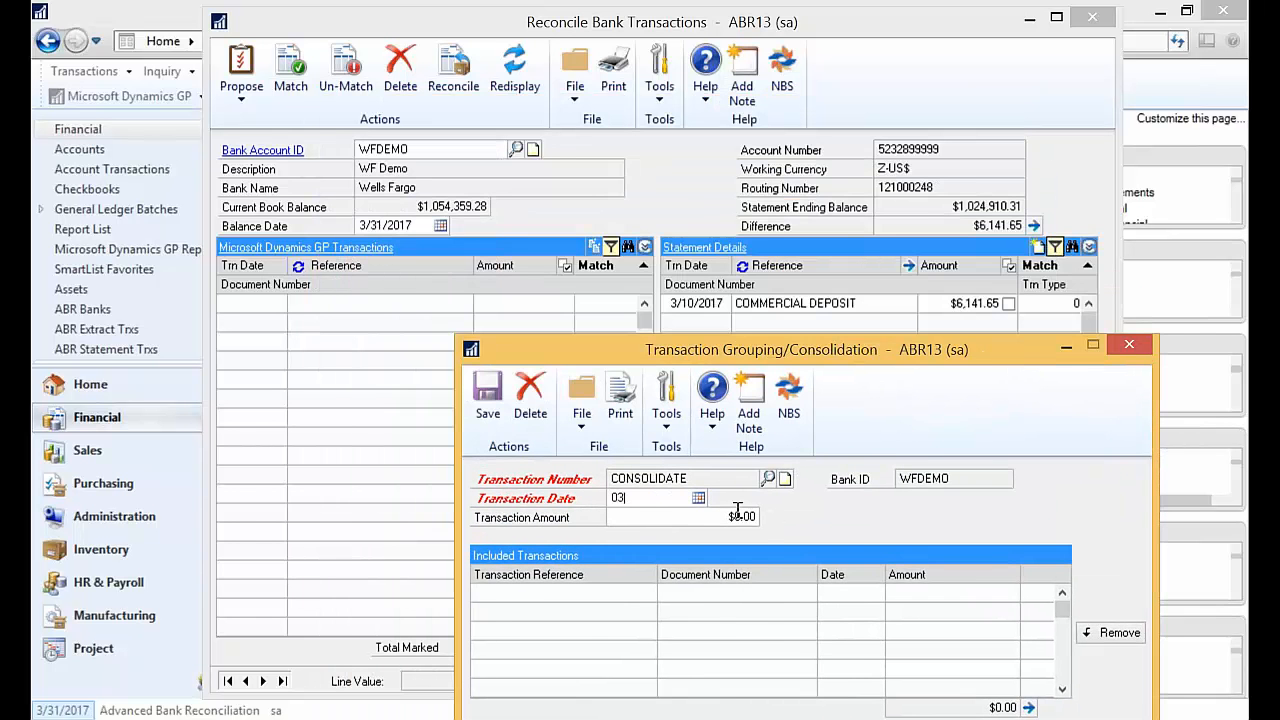
pyautogui.write('1017')
pyautogui.press('Tab')
pyautogui.write('6,141.65')
pyautogui.moveTo(979, 348); pyautogui.dragTo(975, 343)
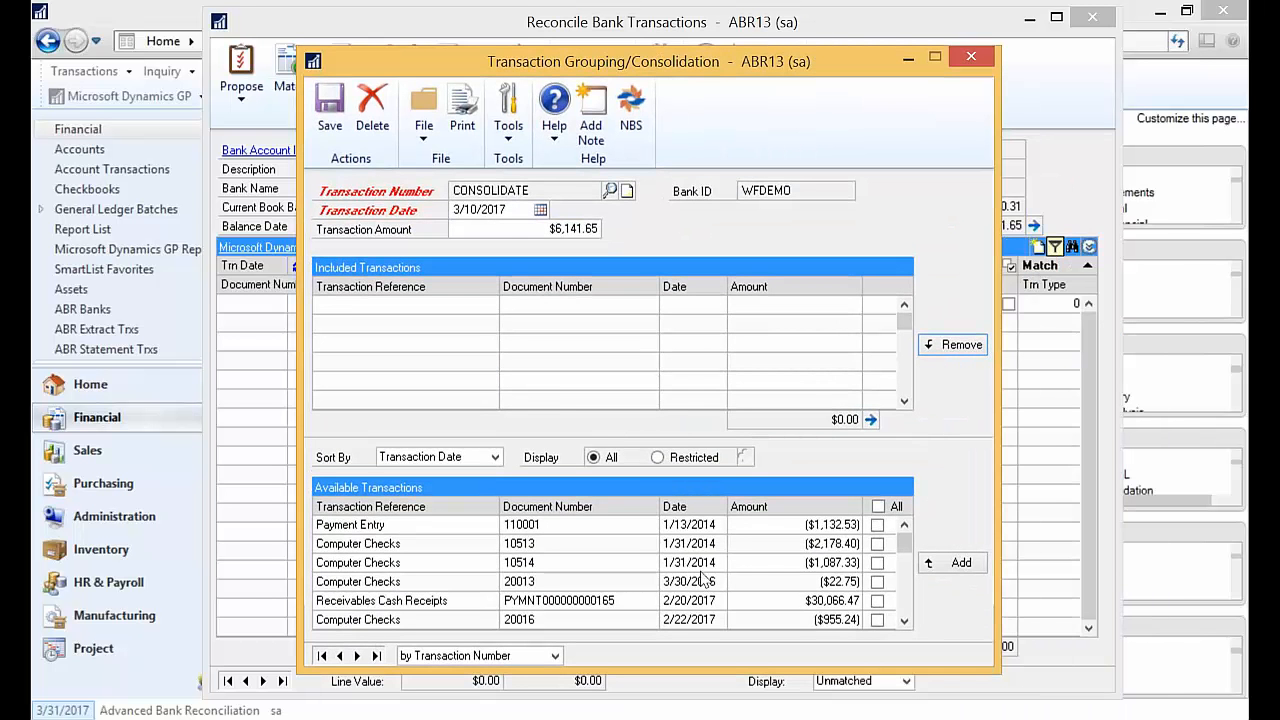
# Restrict the available transactions to transaction dates from 3/10/2017 to 3/14/2017.
pyautogui.click(658, 459)
pyautogui.click(745, 458)
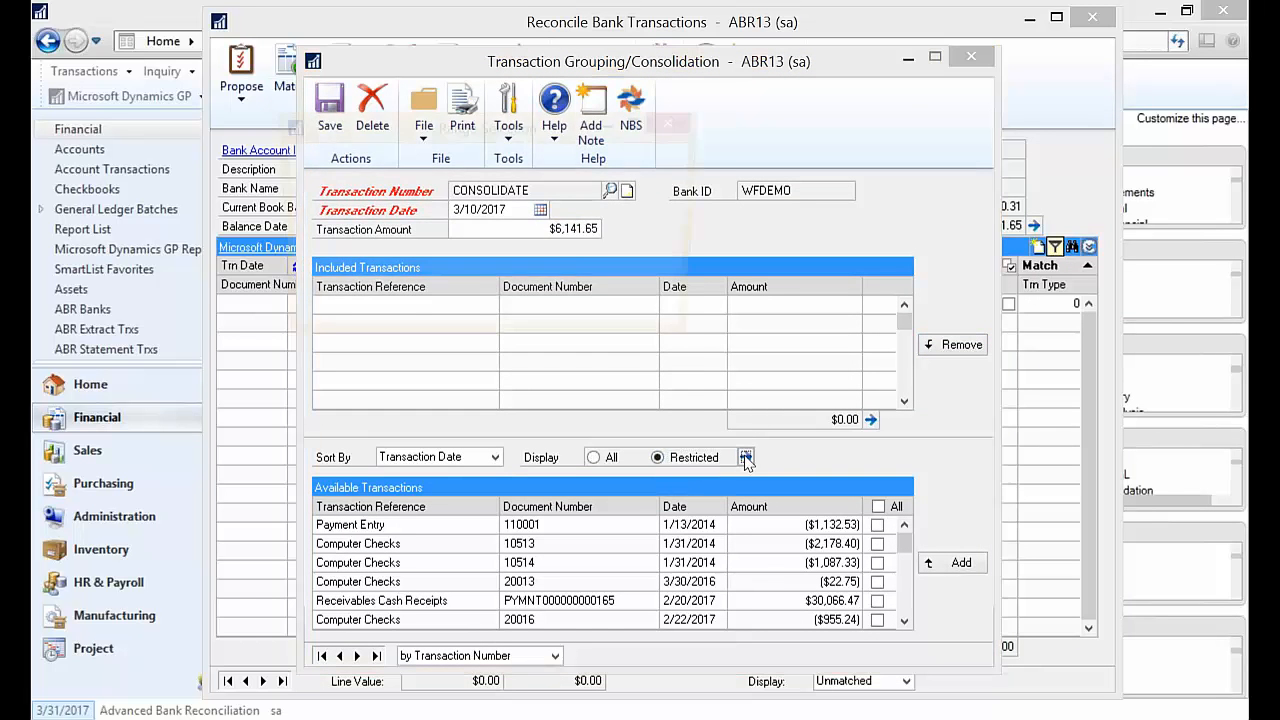
pyautogui.click(480, 257)
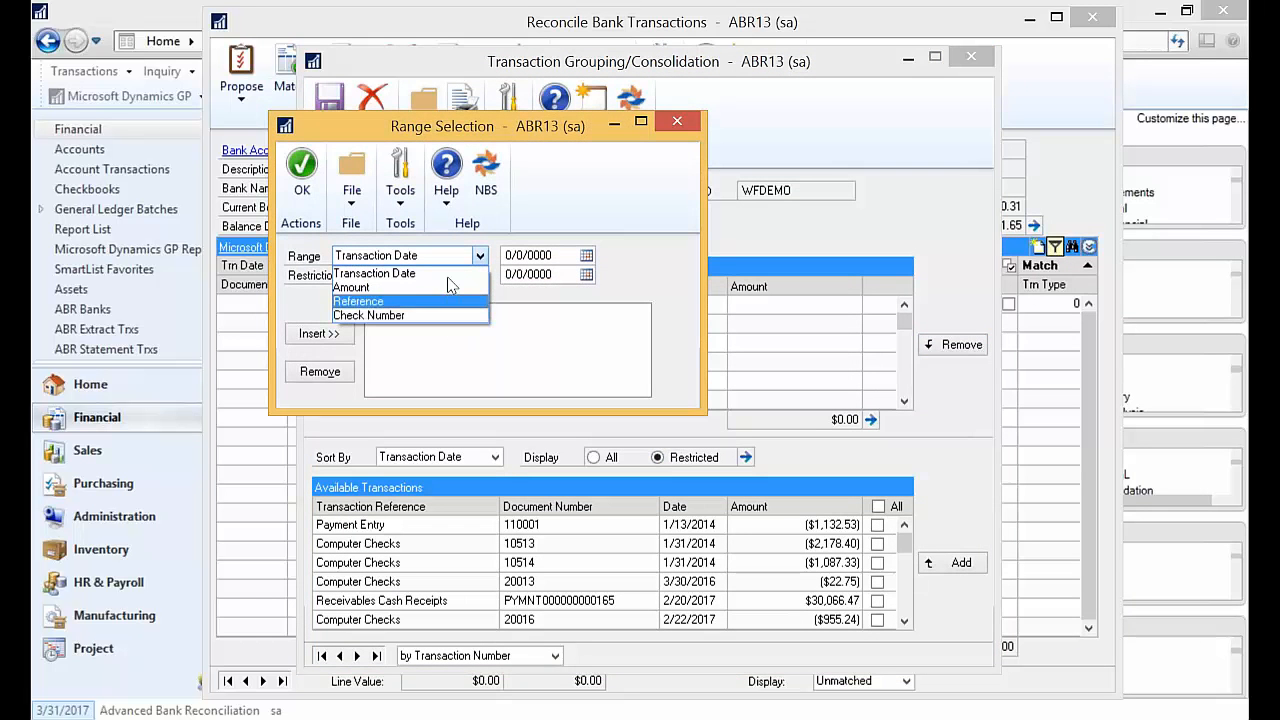
pyautogui.click(374, 273)
pyautogui.click(537, 255)
pyautogui.write('0')
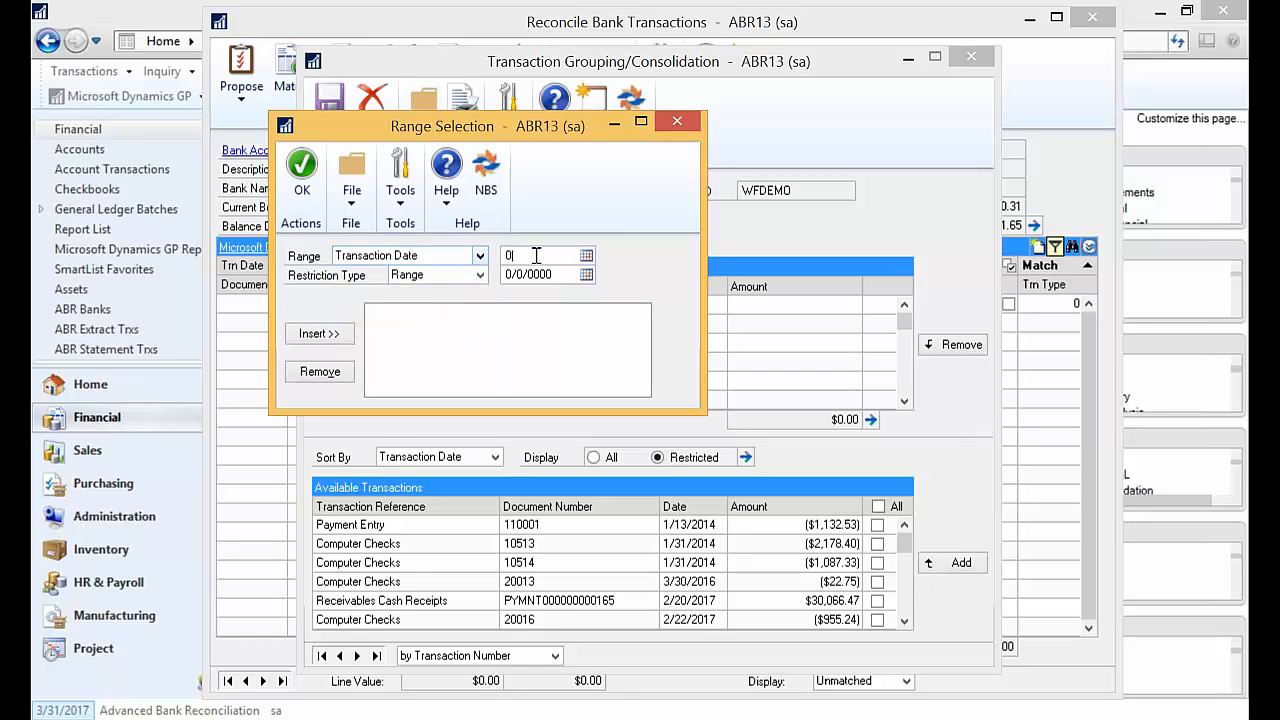
pyautogui.write('31017')
pyautogui.press('Tab')
pyautogui.write('031417')
pyautogui.press('Tab')
pyautogui.click(325, 338)
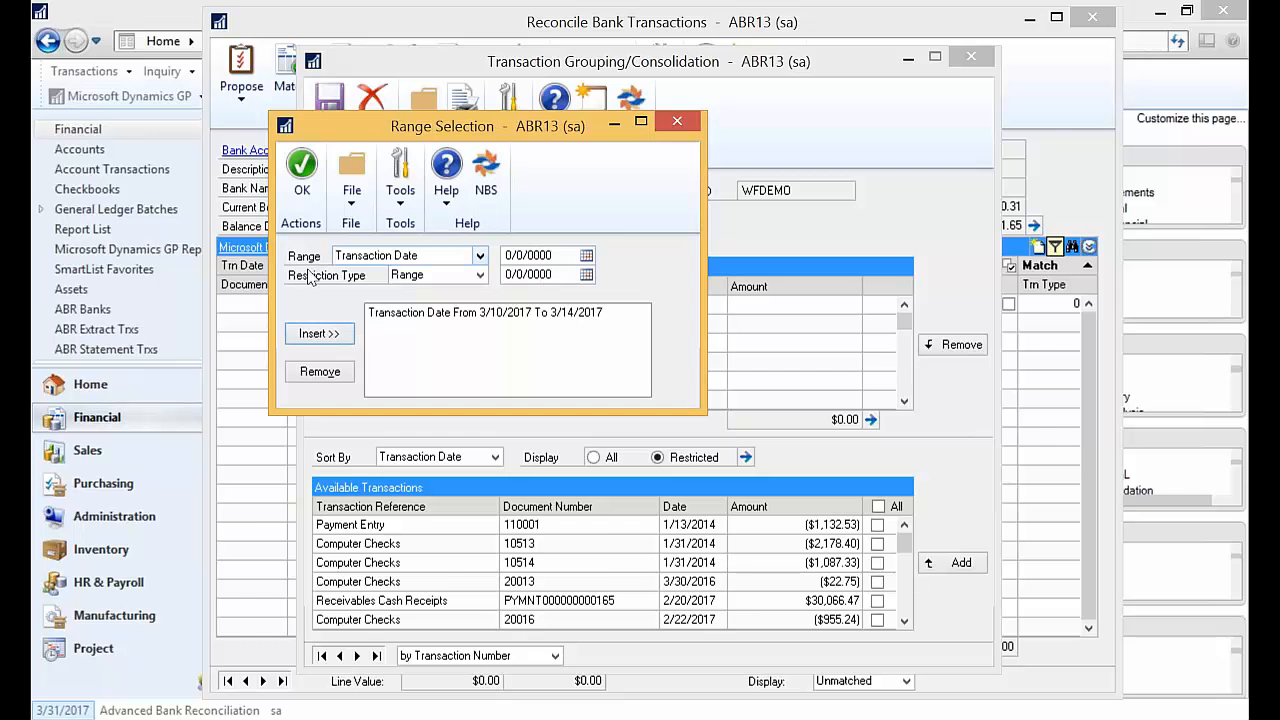
pyautogui.click(301, 165)
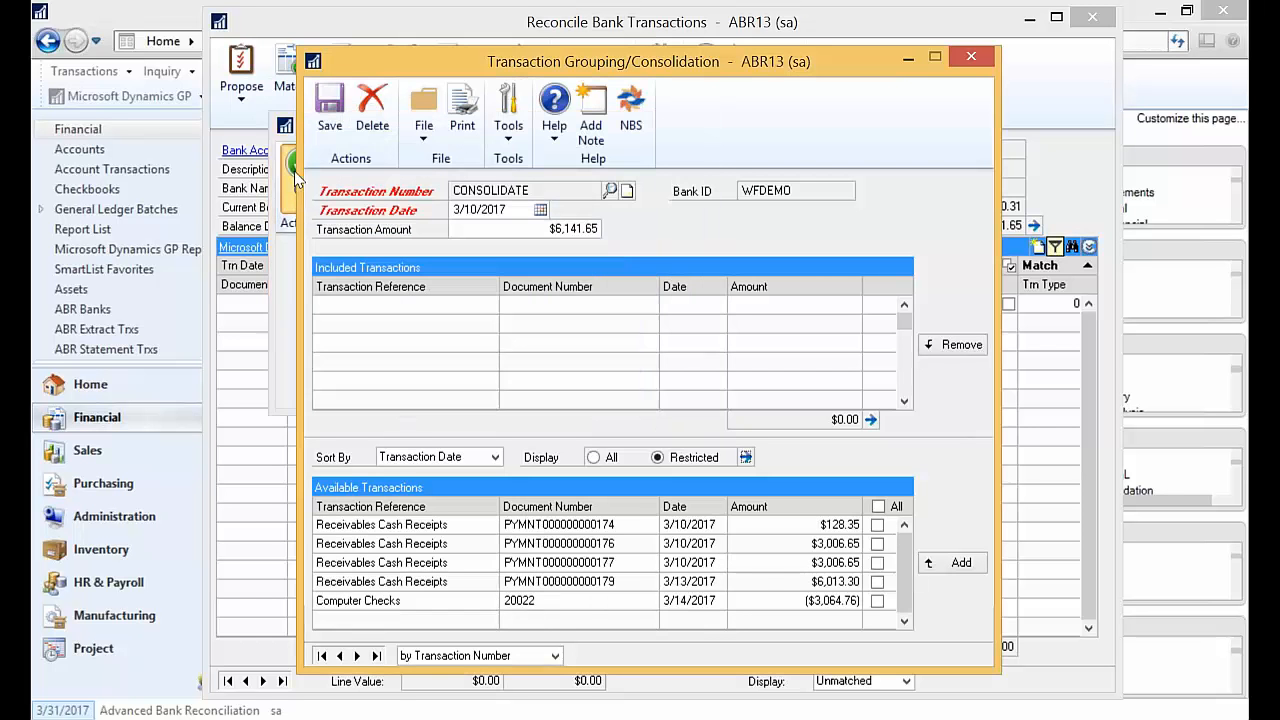
# Add all available transactions to the group and remove the 3/13/2017 receipt of $6,013.30 and computer check 20022.
pyautogui.click(878, 506)
pyautogui.click(950, 563)
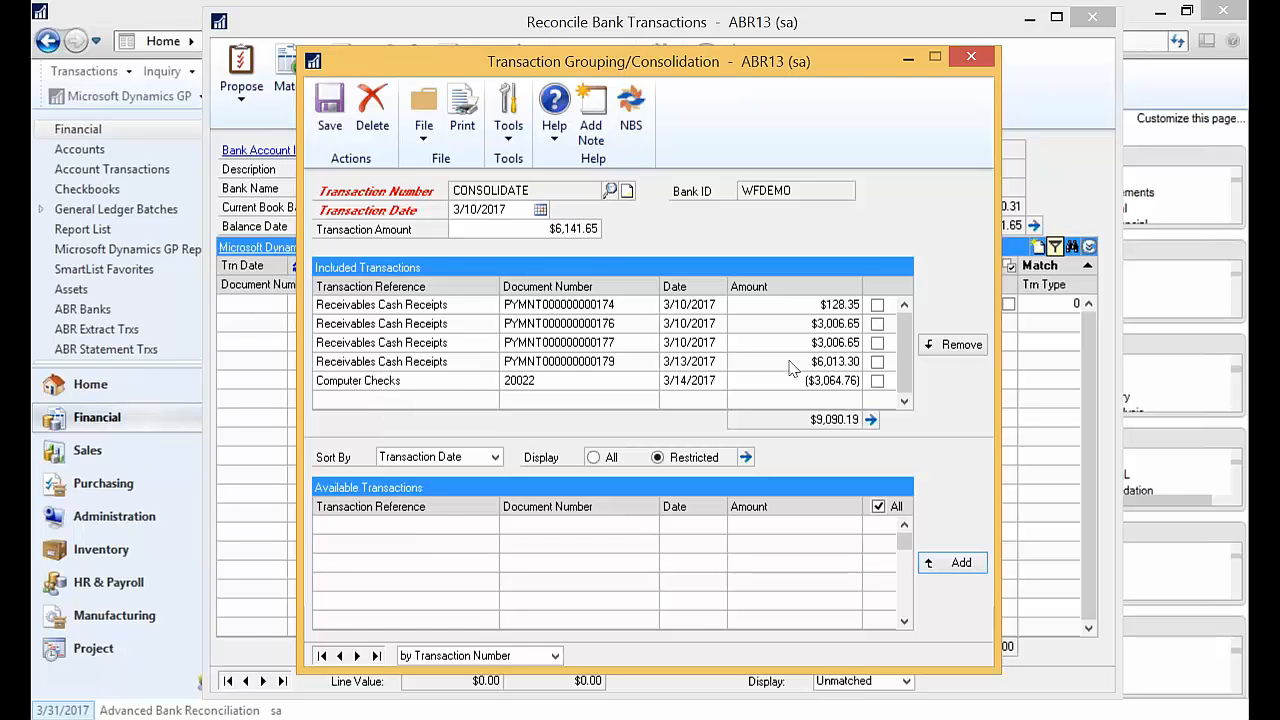
pyautogui.click(877, 362)
pyautogui.click(877, 381)
pyautogui.click(945, 345)
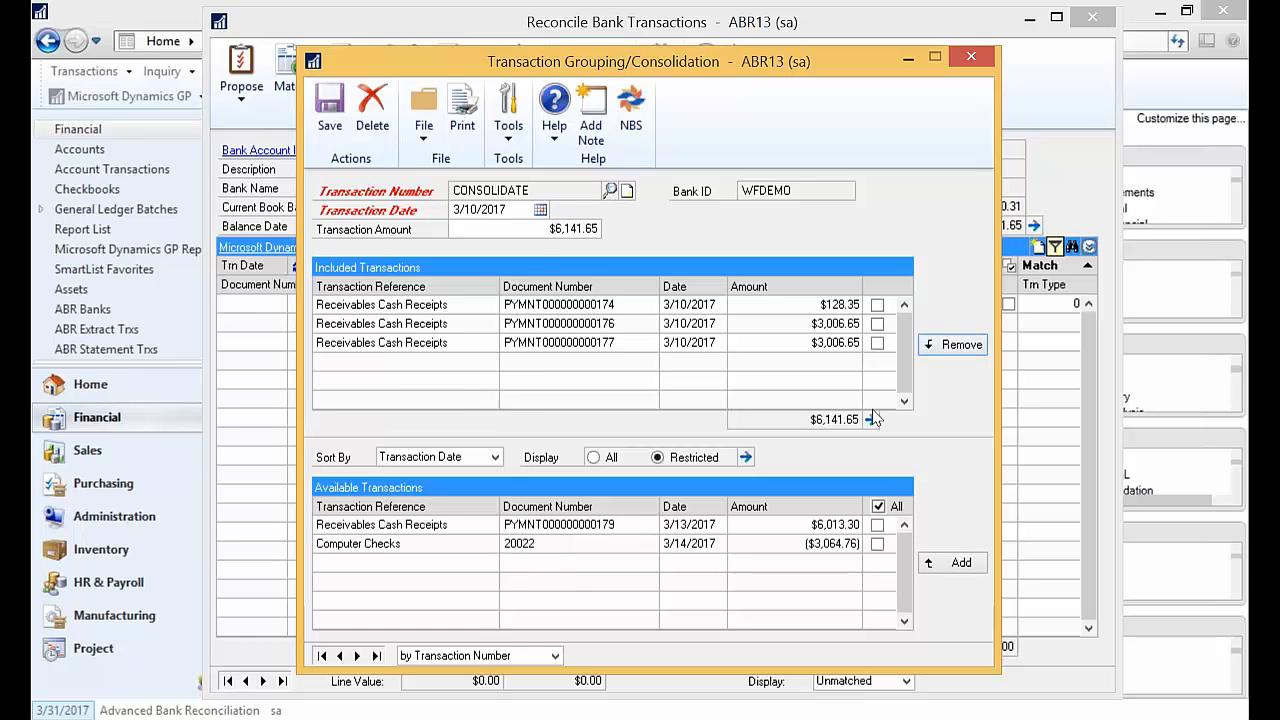
# Save and close the CONSOLIDATE grouping, and check its $6,141.65 line among the GP transactions by marking and unmarking it.
pyautogui.click(318, 120)
pyautogui.click(968, 57)
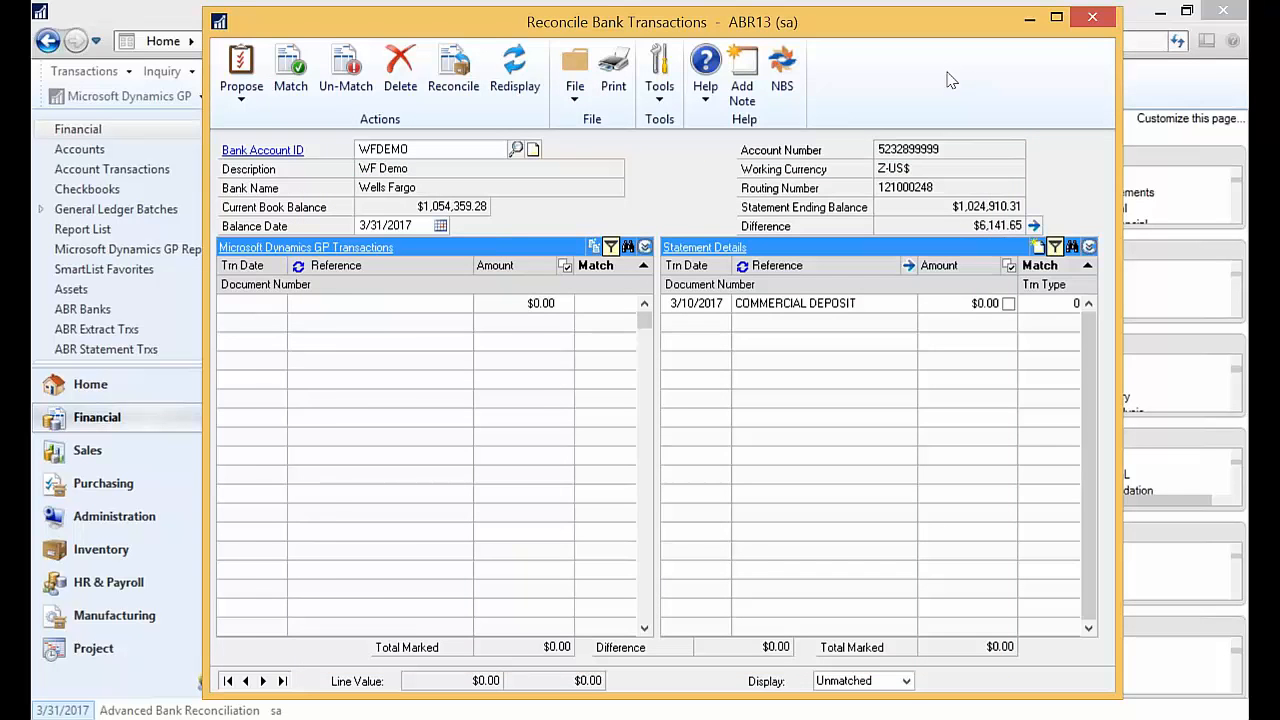
pyautogui.moveTo(650, 420); pyautogui.dragTo(652, 528)
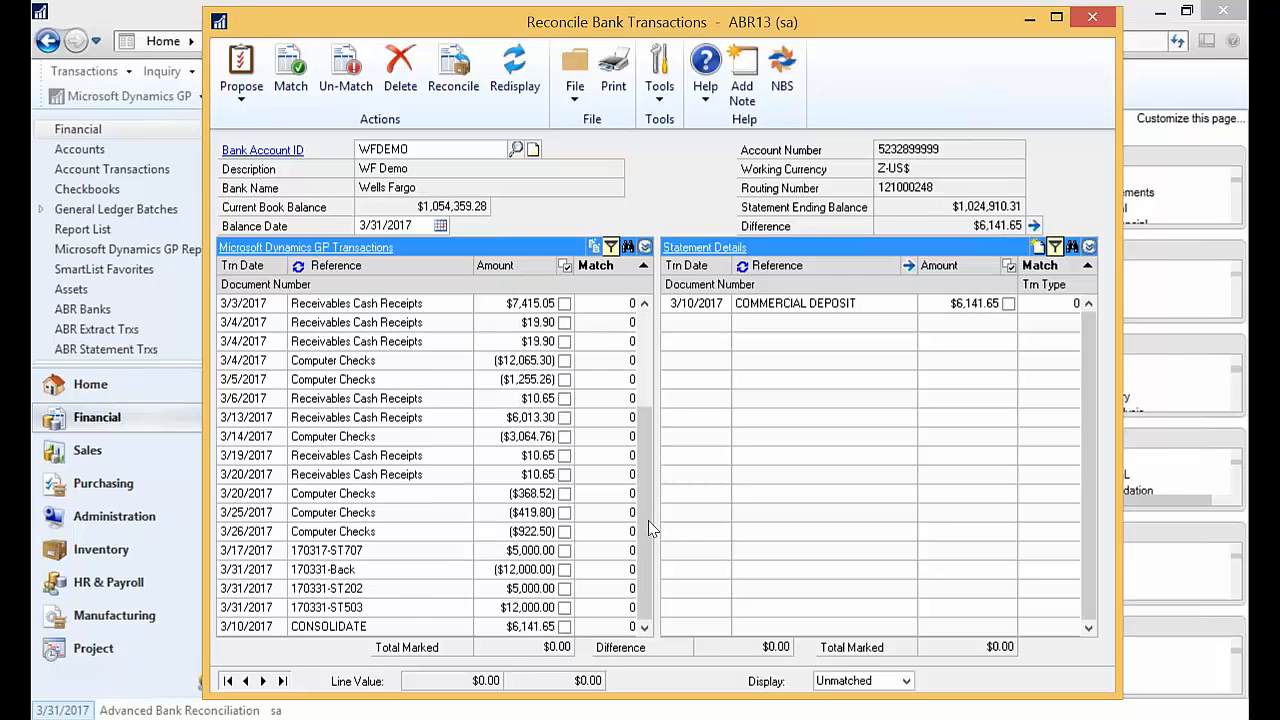
pyautogui.click(564, 626)
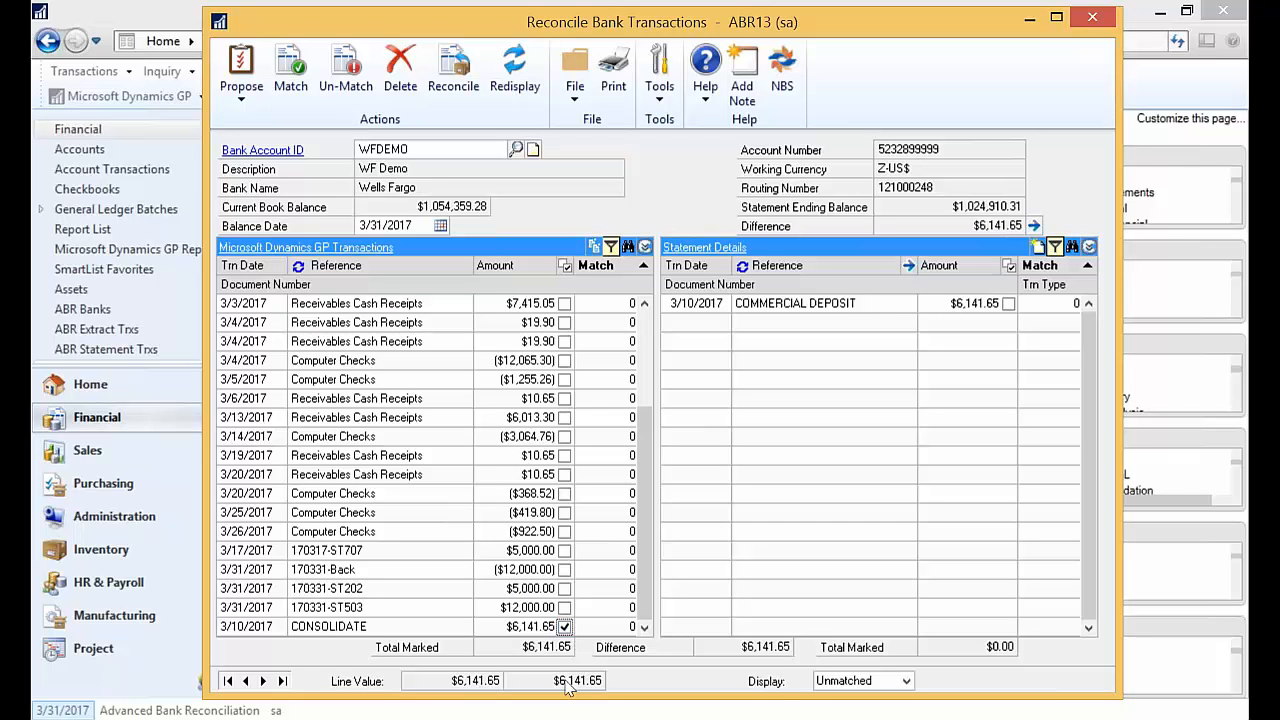
pyautogui.click(564, 626)
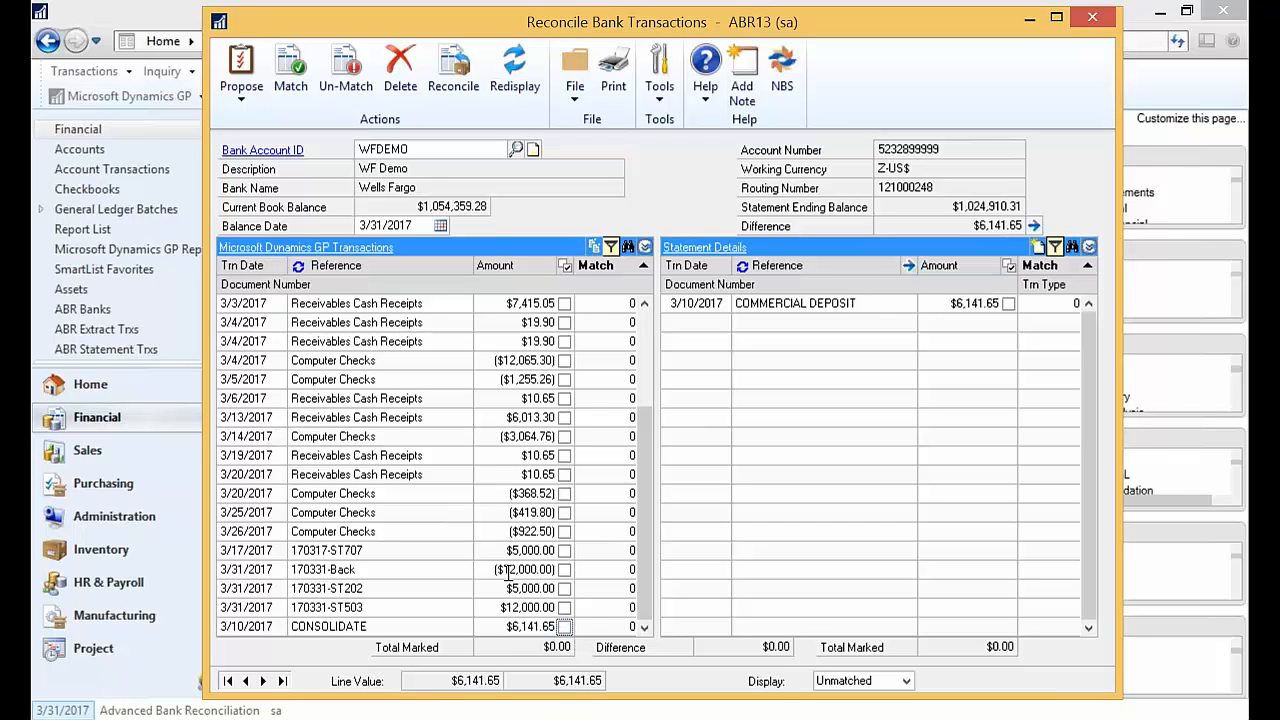
# Propose matches for the WFDEMO transactions and display the matched ones.
pyautogui.click(261, 92)
pyautogui.click(268, 122)
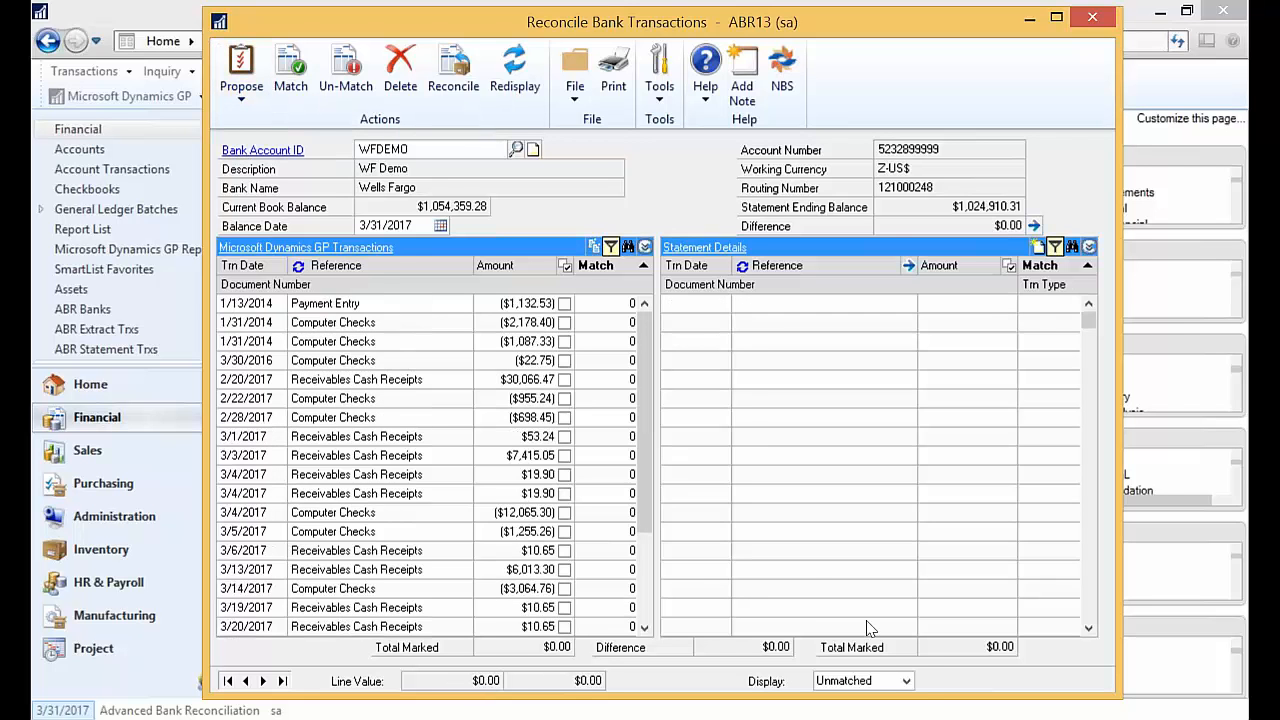
pyautogui.click(908, 681)
pyautogui.click(895, 657)
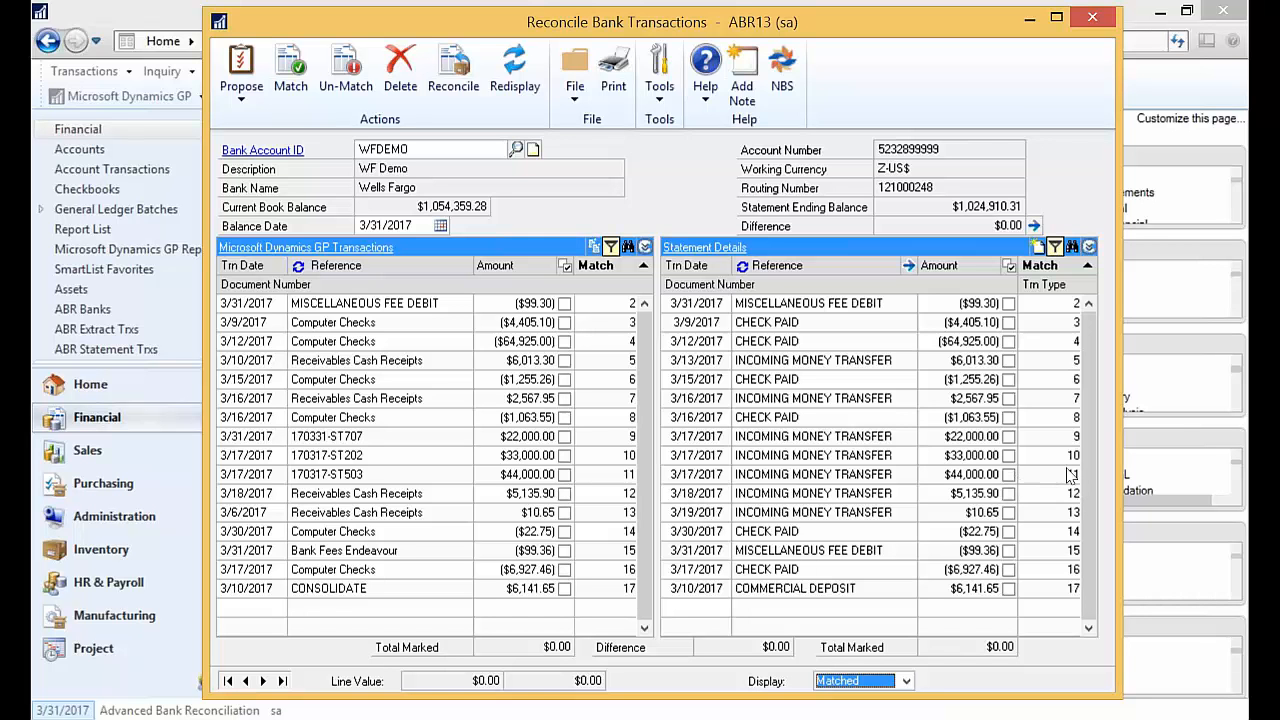
# Mark both sides of the $44,000.00 match, inspect the transactions included in grouping 170317-ST503, and clear the marks.
pyautogui.click(1009, 475)
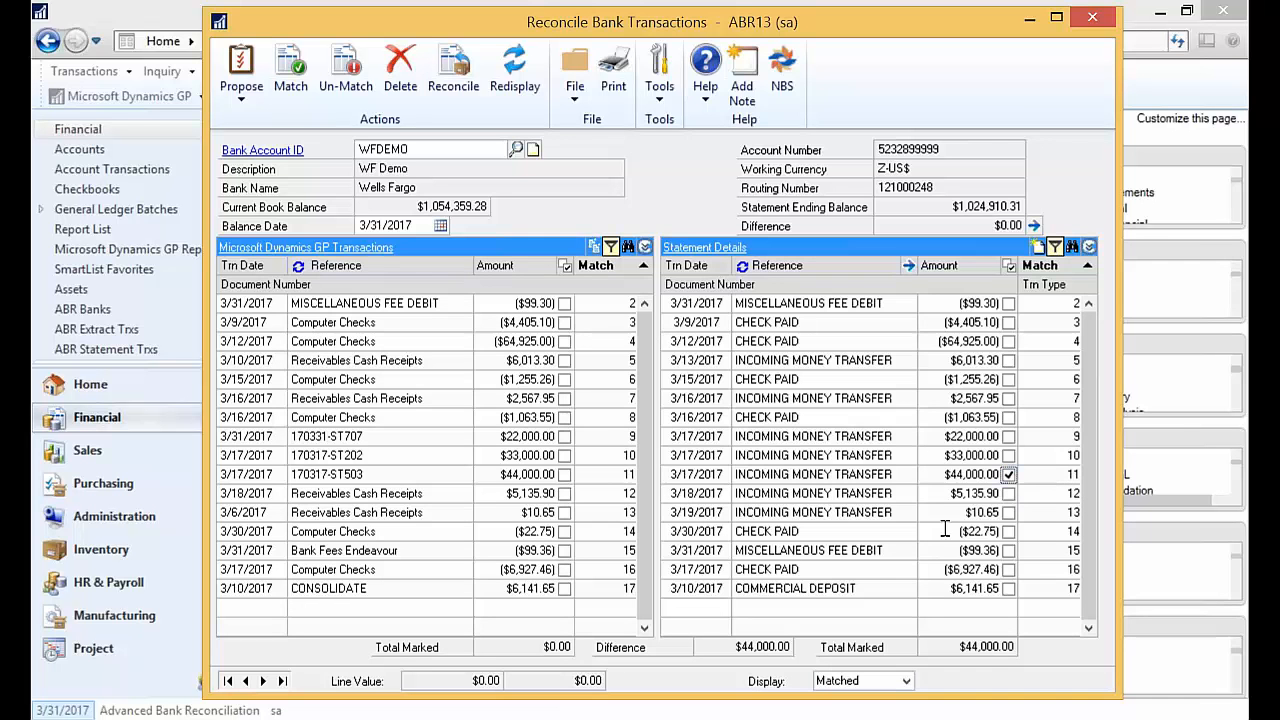
pyautogui.click(565, 475)
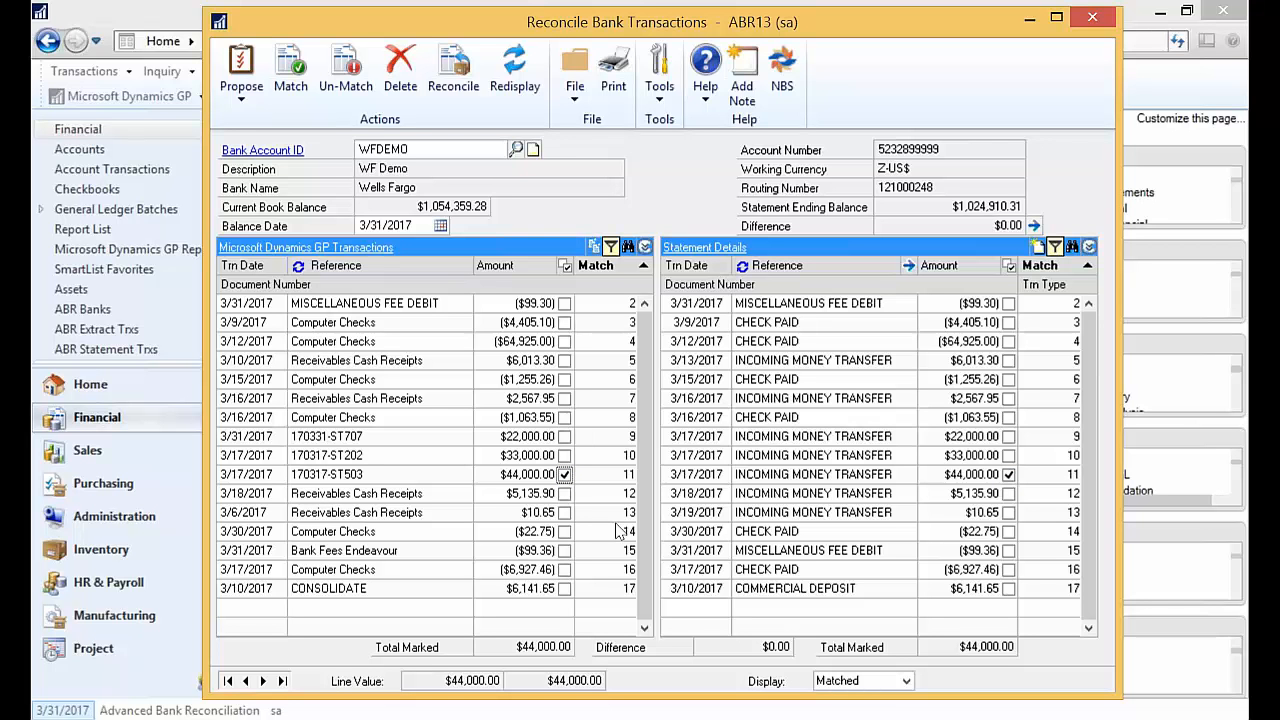
pyautogui.click(355, 474)
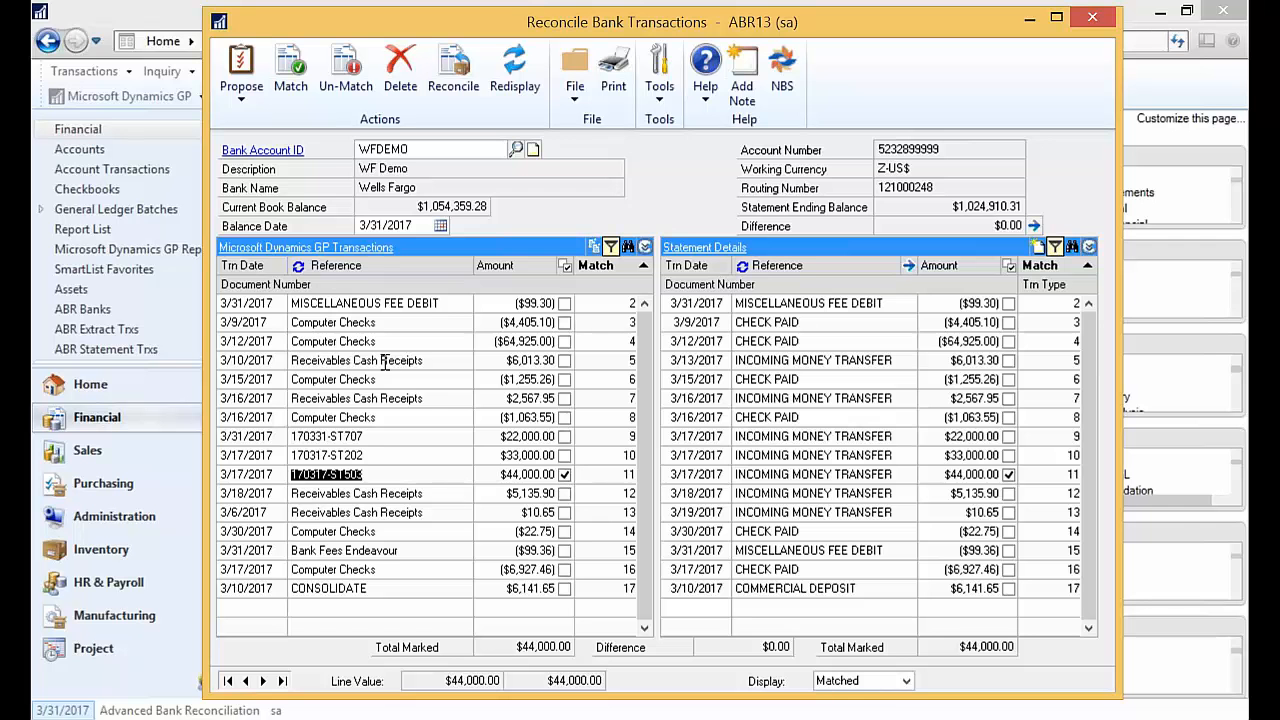
pyautogui.click(326, 251)
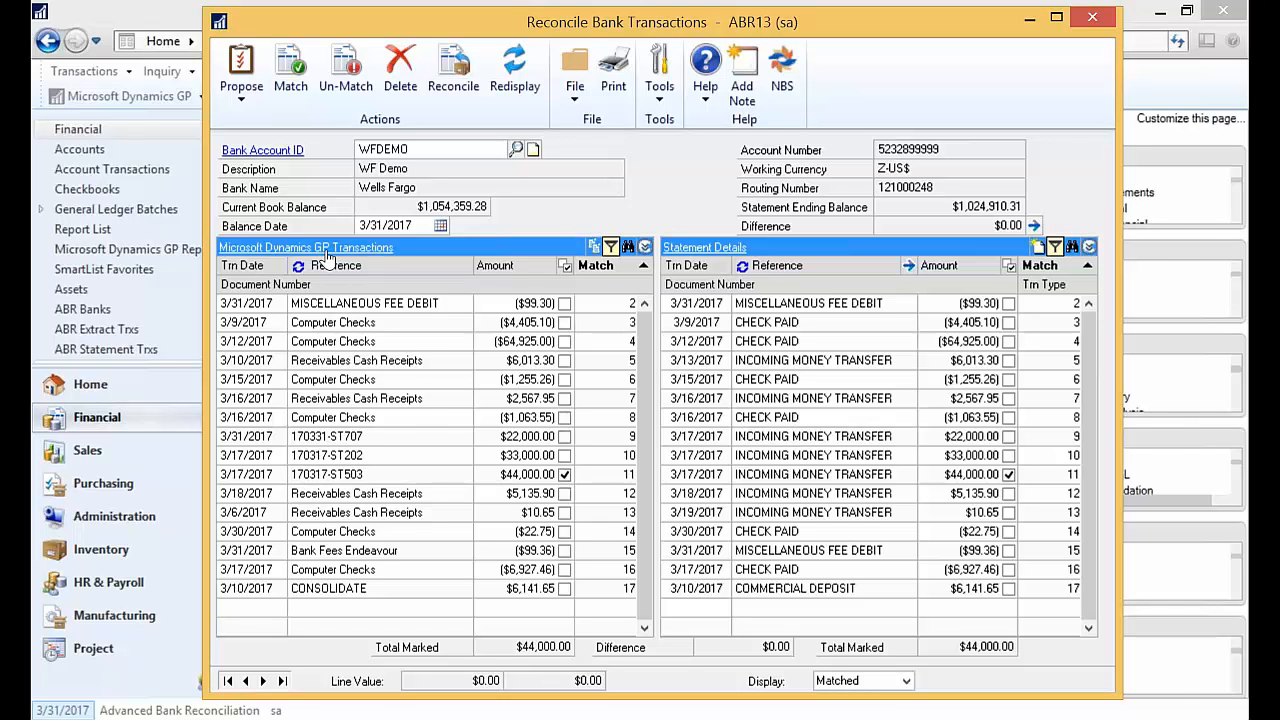
pyautogui.click(326, 251)
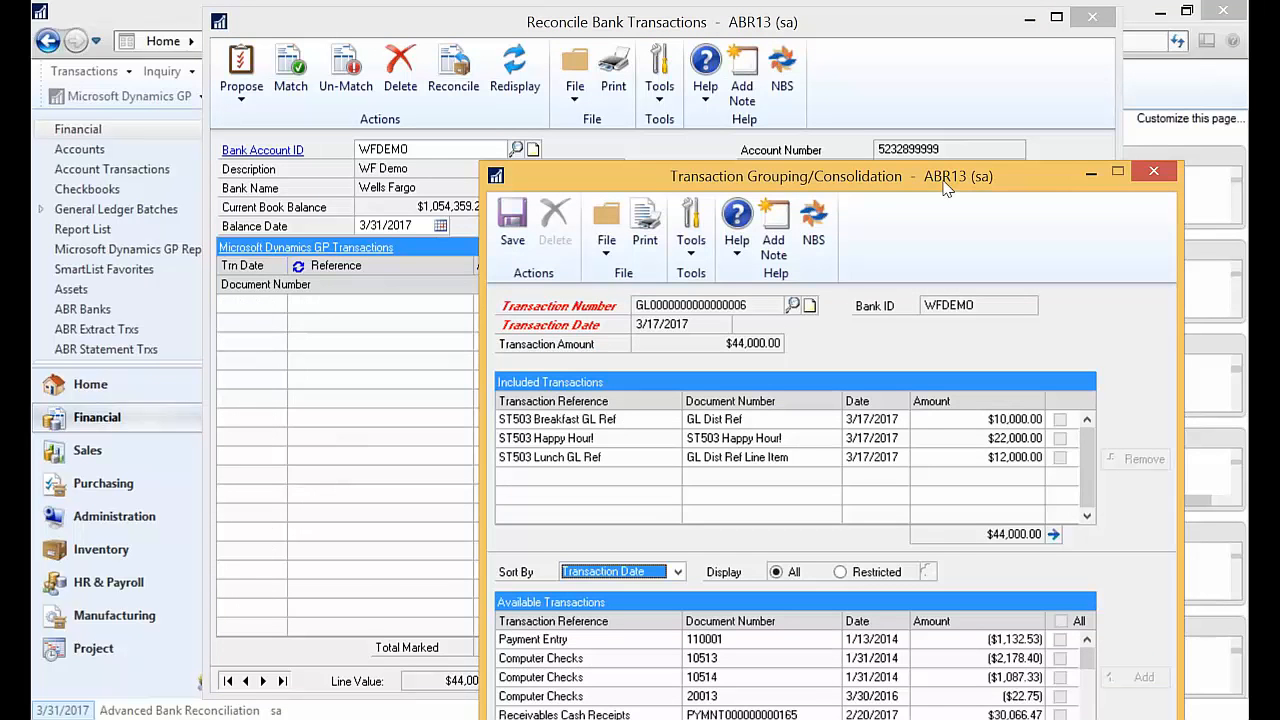
pyautogui.moveTo(900, 165); pyautogui.dragTo(743, 81)
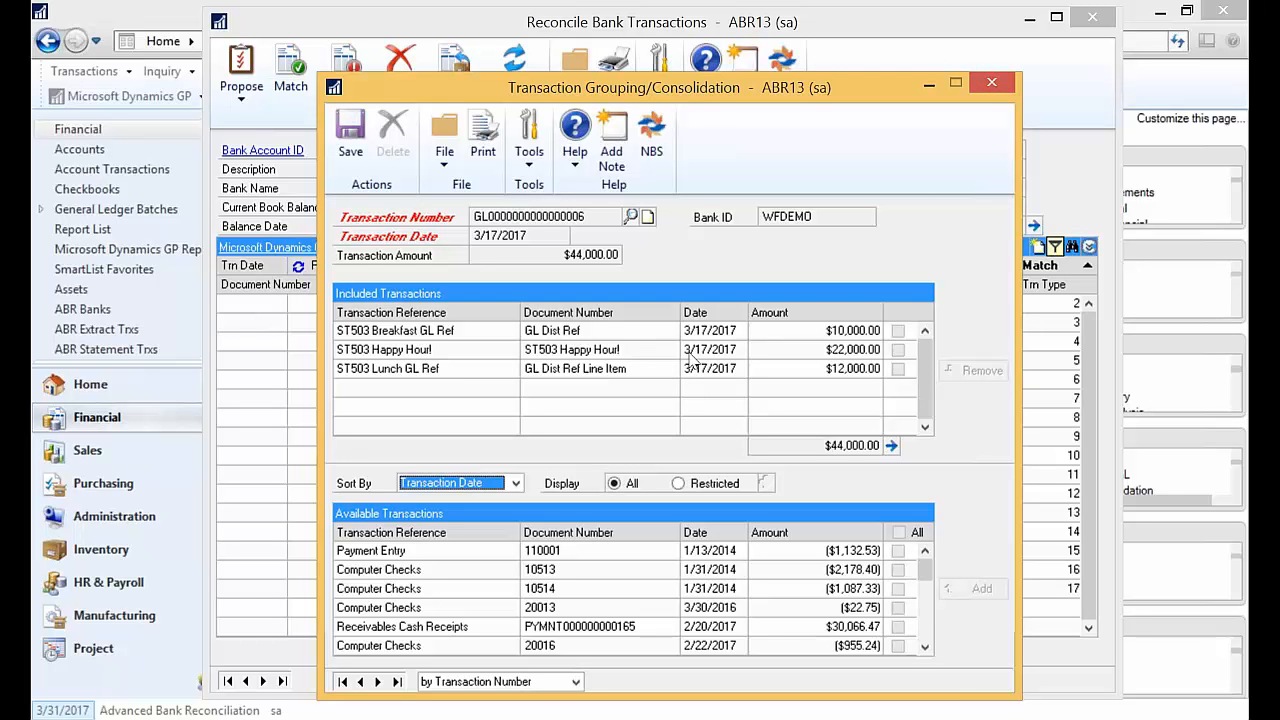
pyautogui.click(1003, 84)
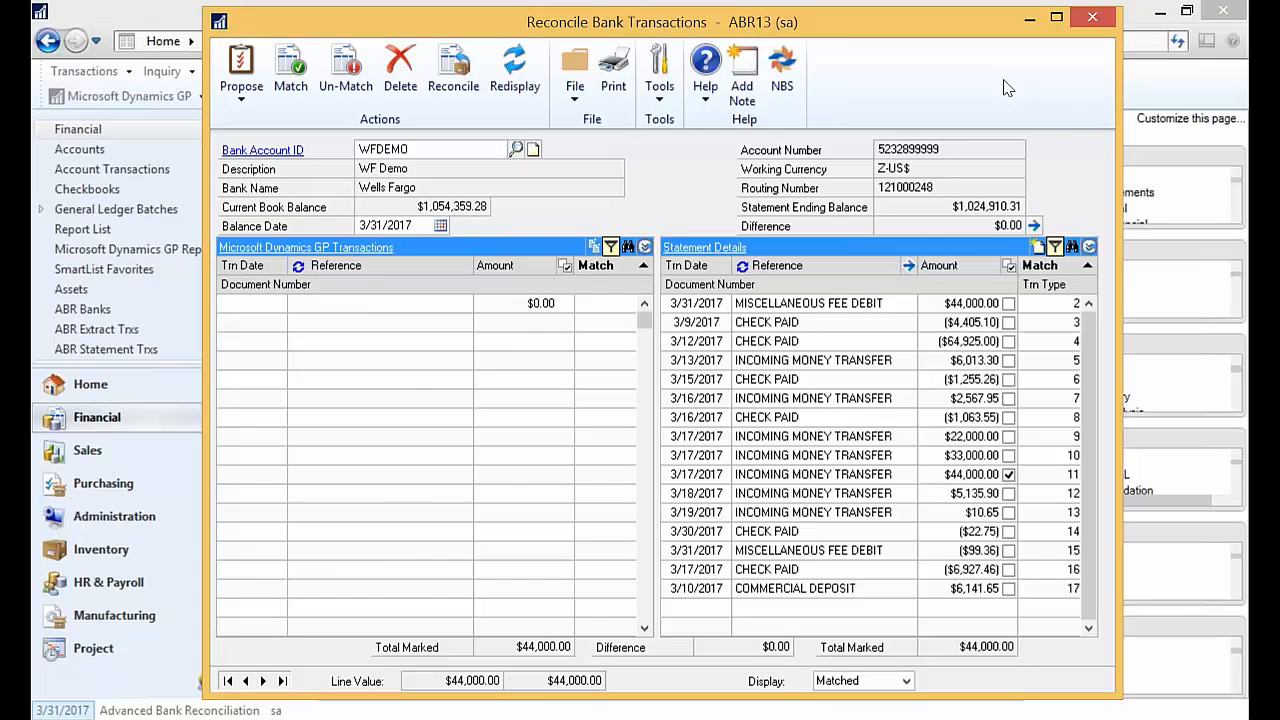
pyautogui.click(565, 474)
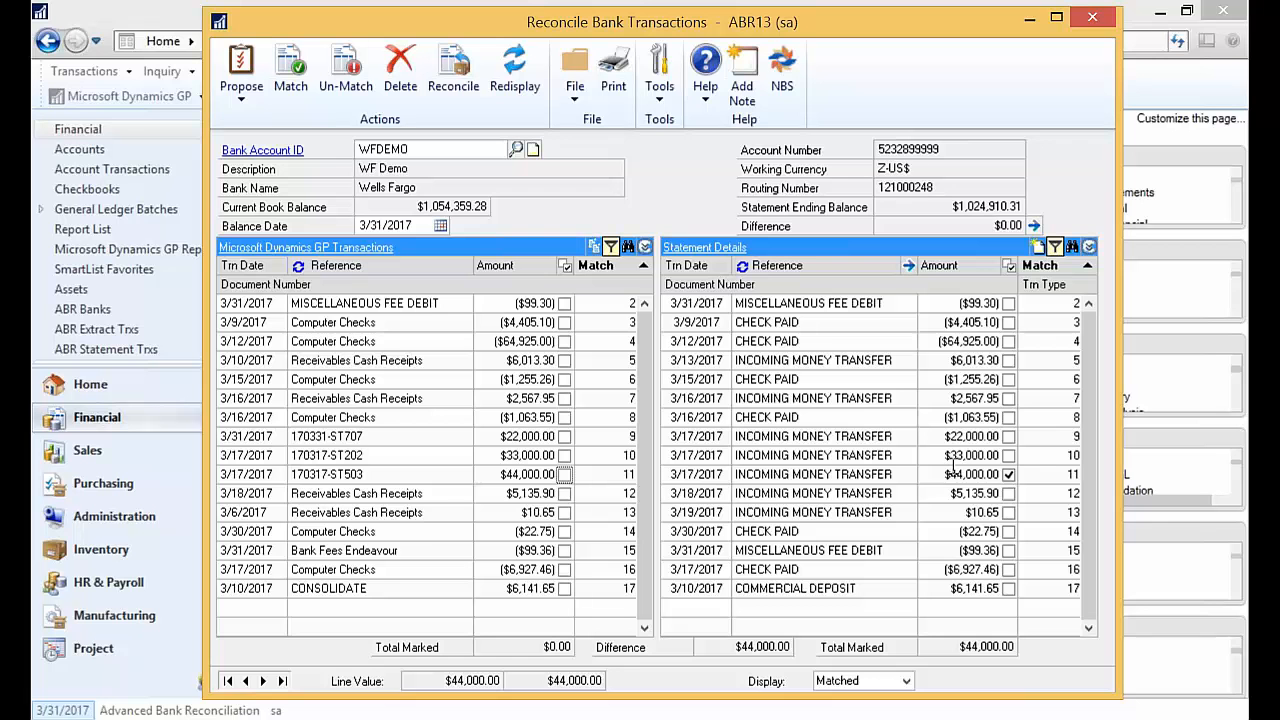
pyautogui.click(1008, 474)
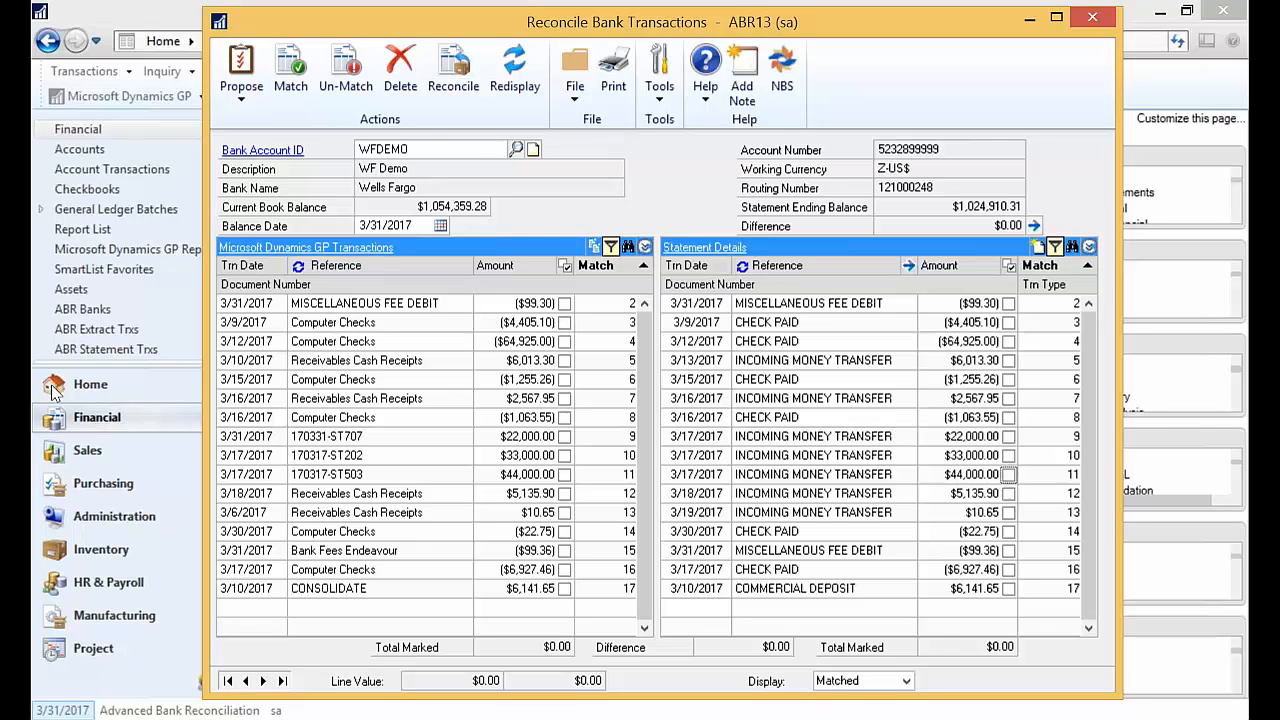
# View the WFDEMO record in Bank Account Setup and return to the bank transaction reconciliation.
pyautogui.moveTo(52, 386)
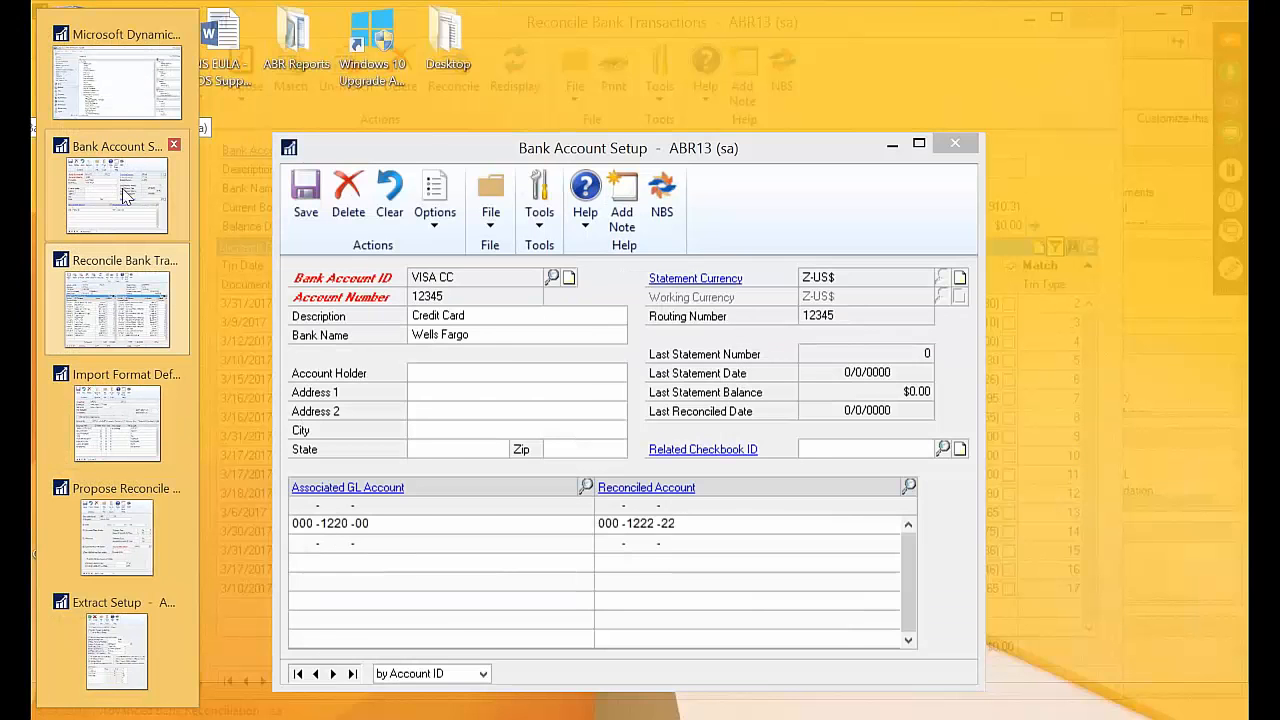
pyautogui.click(125, 195)
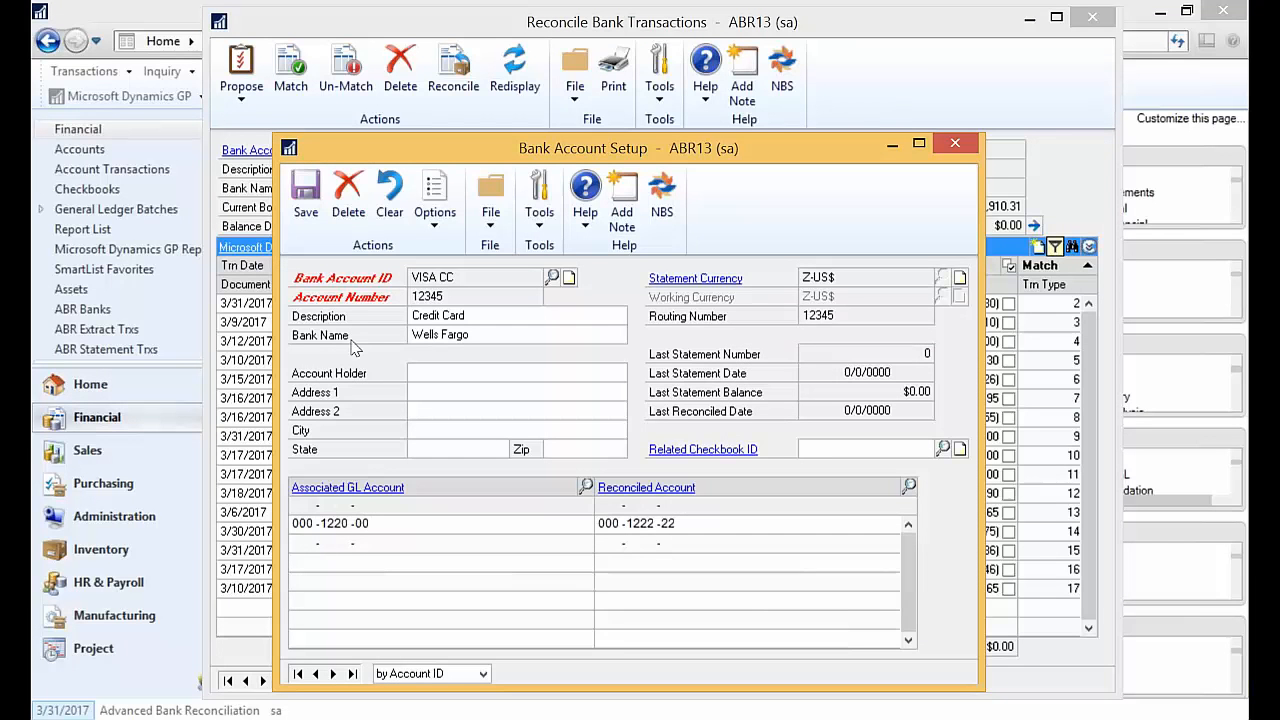
pyautogui.click(333, 673)
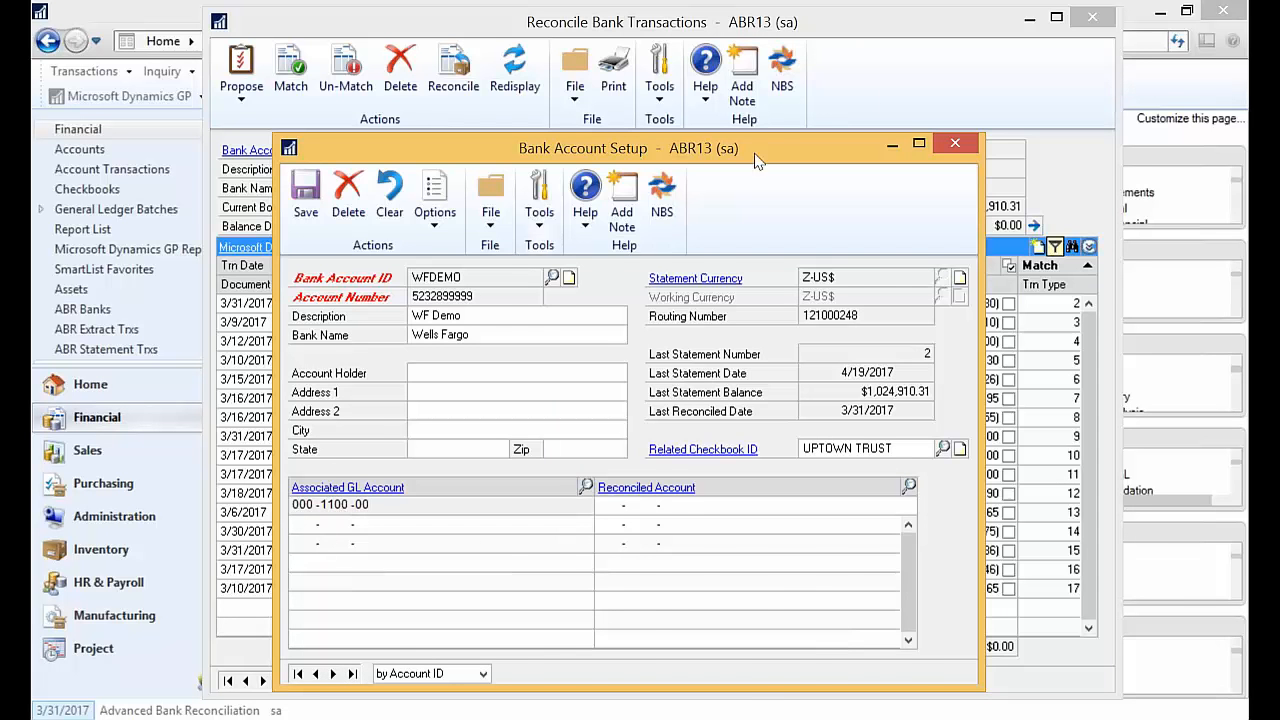
pyautogui.click(867, 86)
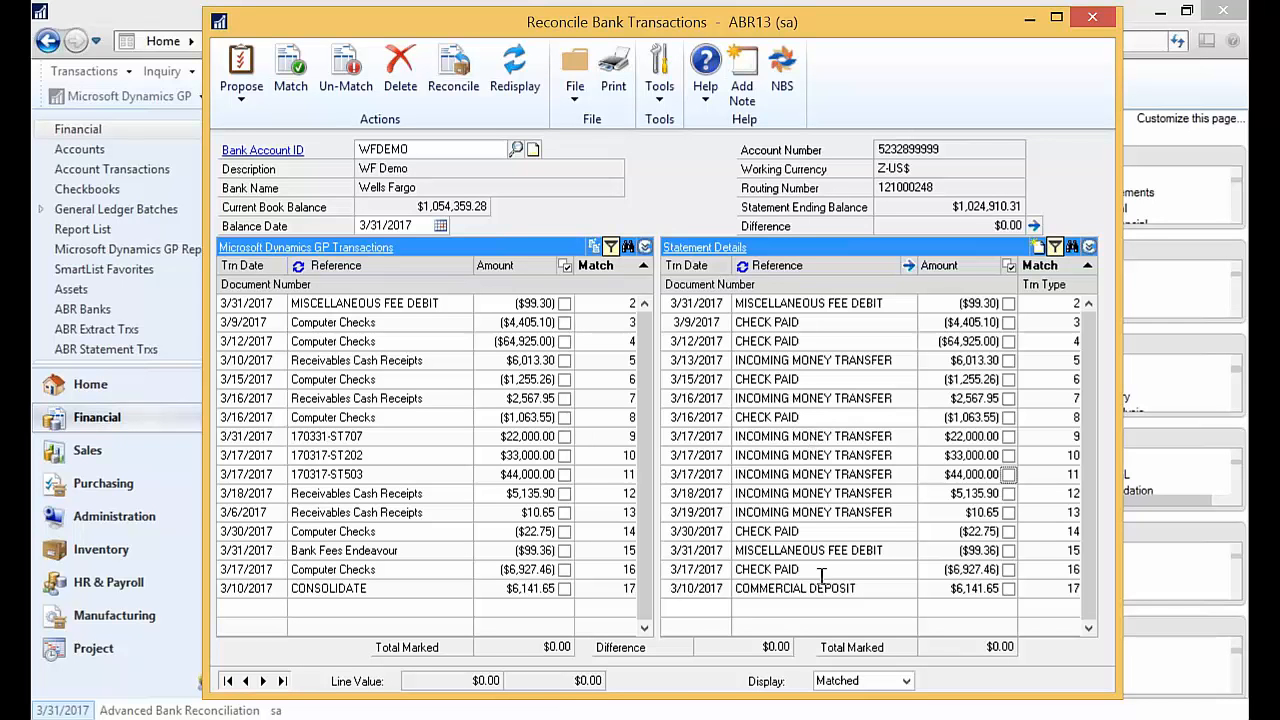
# Open the Advanced Bank Reconciliation deposit group setup and browse past the AR group to the GL group.
pyautogui.click(1173, 660)
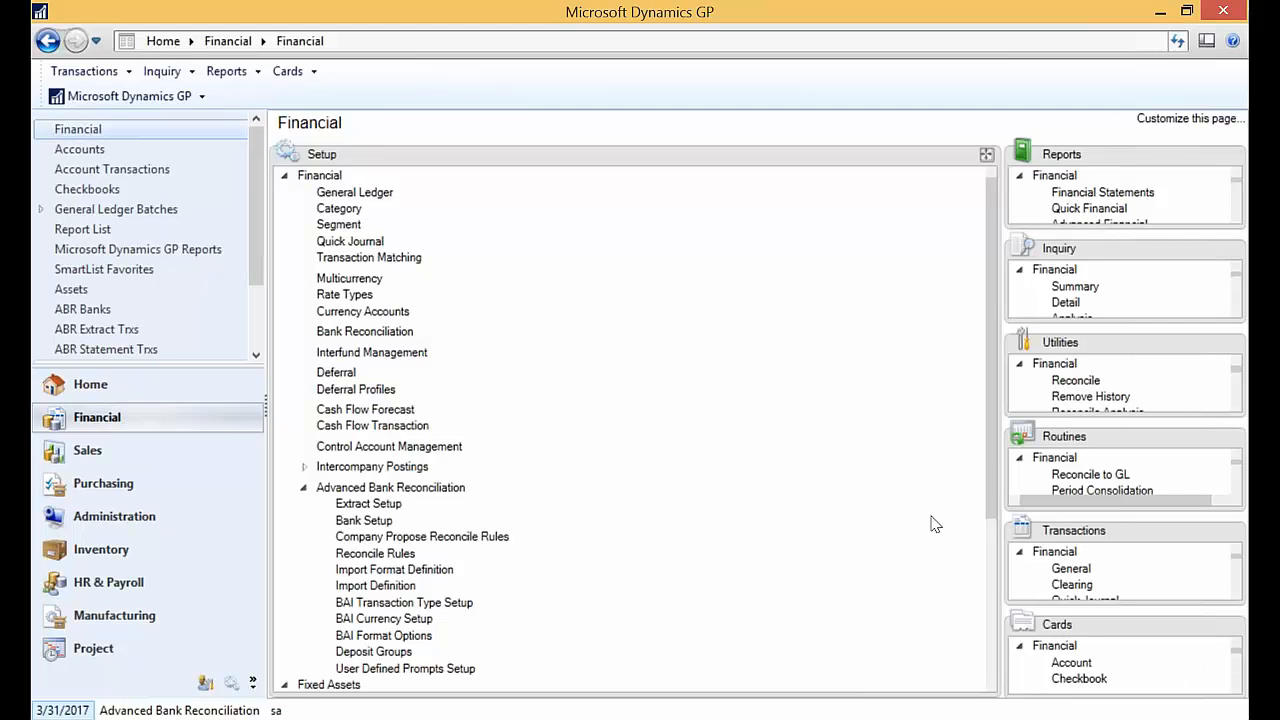
pyautogui.click(367, 656)
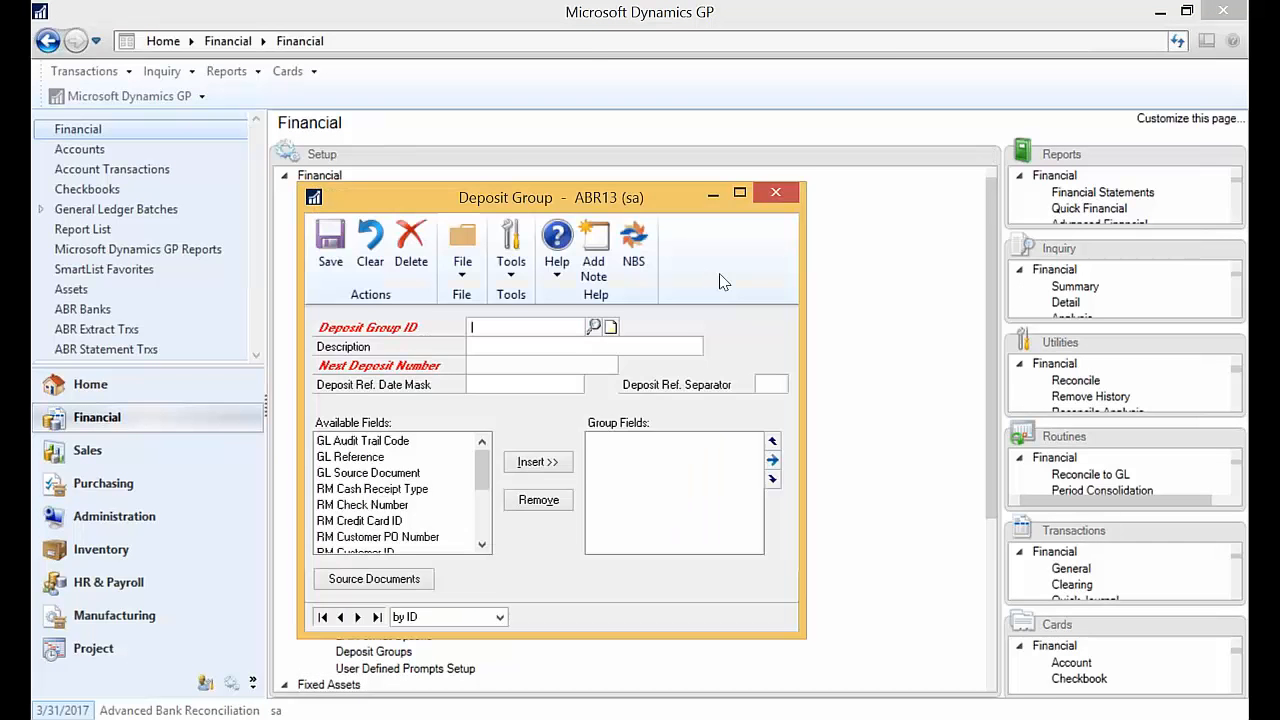
pyautogui.moveTo(651, 165); pyautogui.dragTo(762, 95)
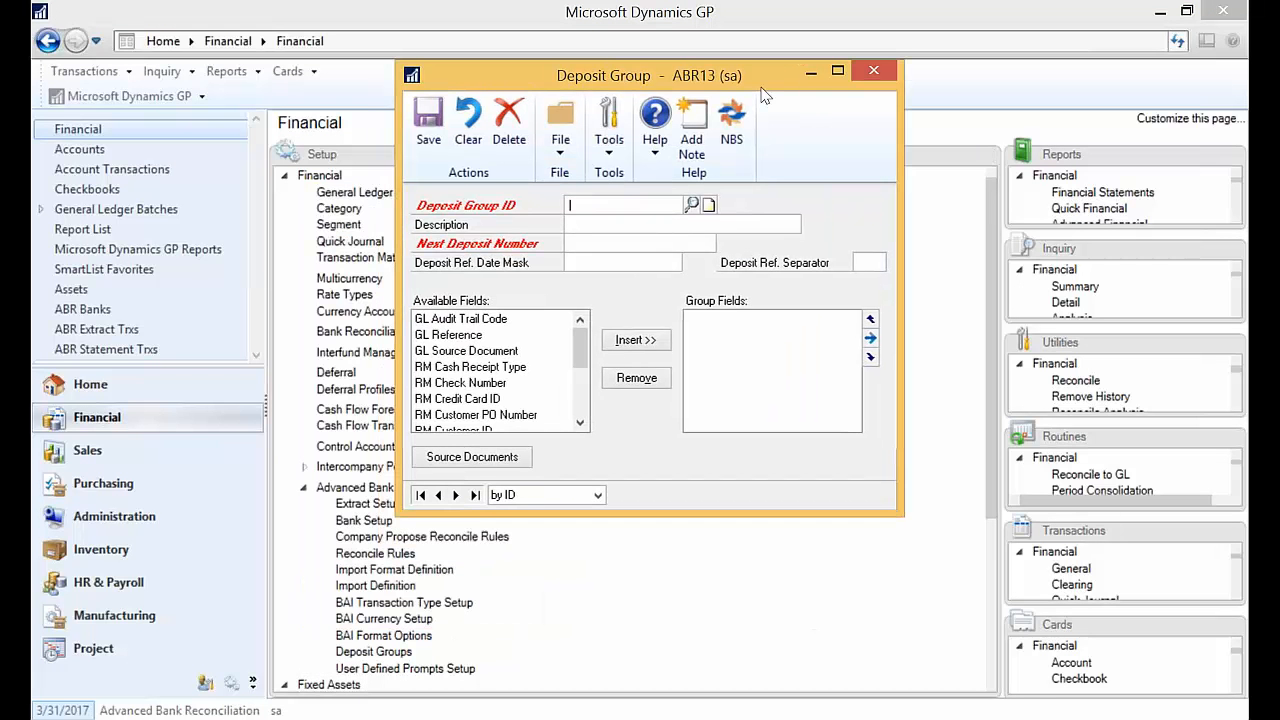
pyautogui.click(455, 495)
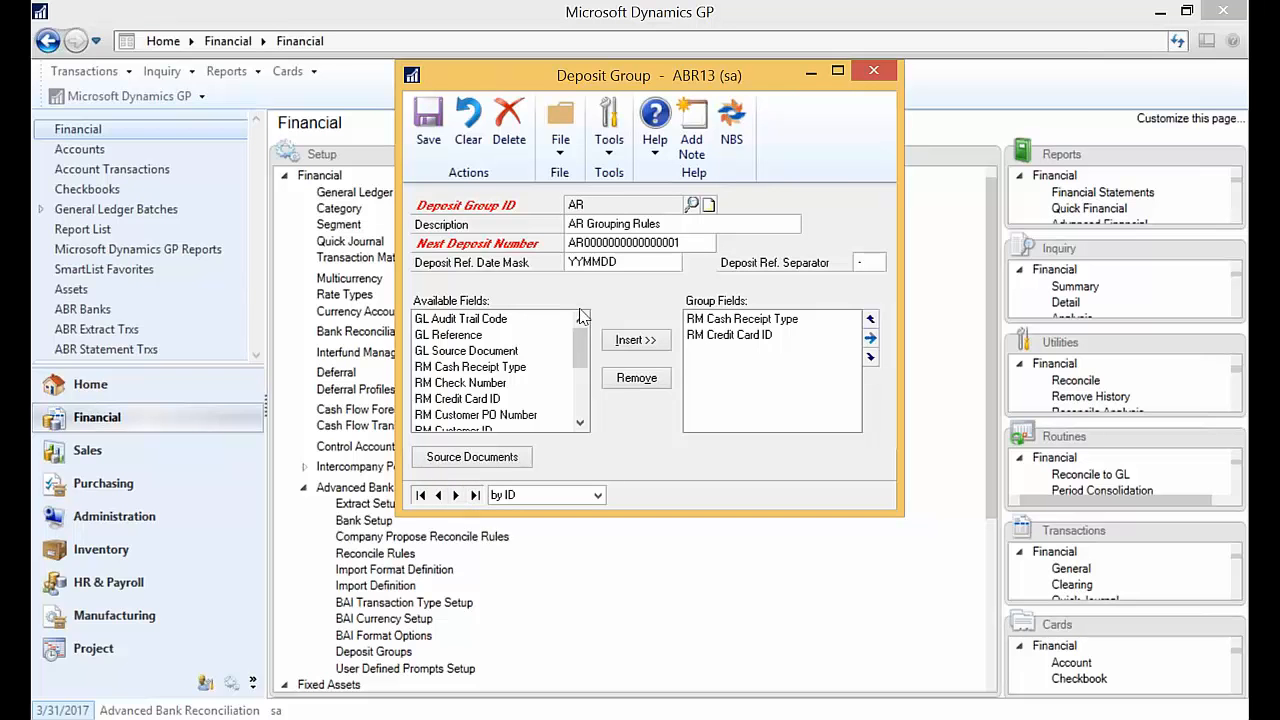
pyautogui.click(458, 495)
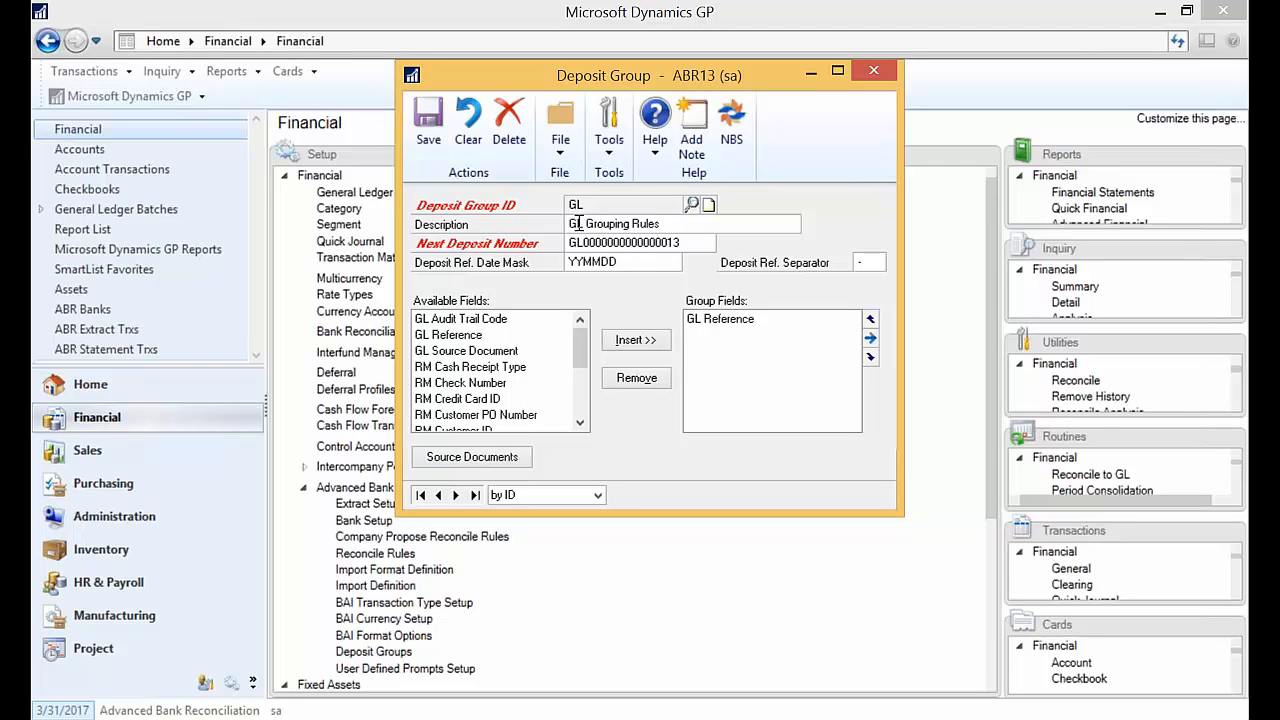
# Expand the GL Reference group field and set its grouping and filtering option to Group And Filter.
pyautogui.click(712, 318)
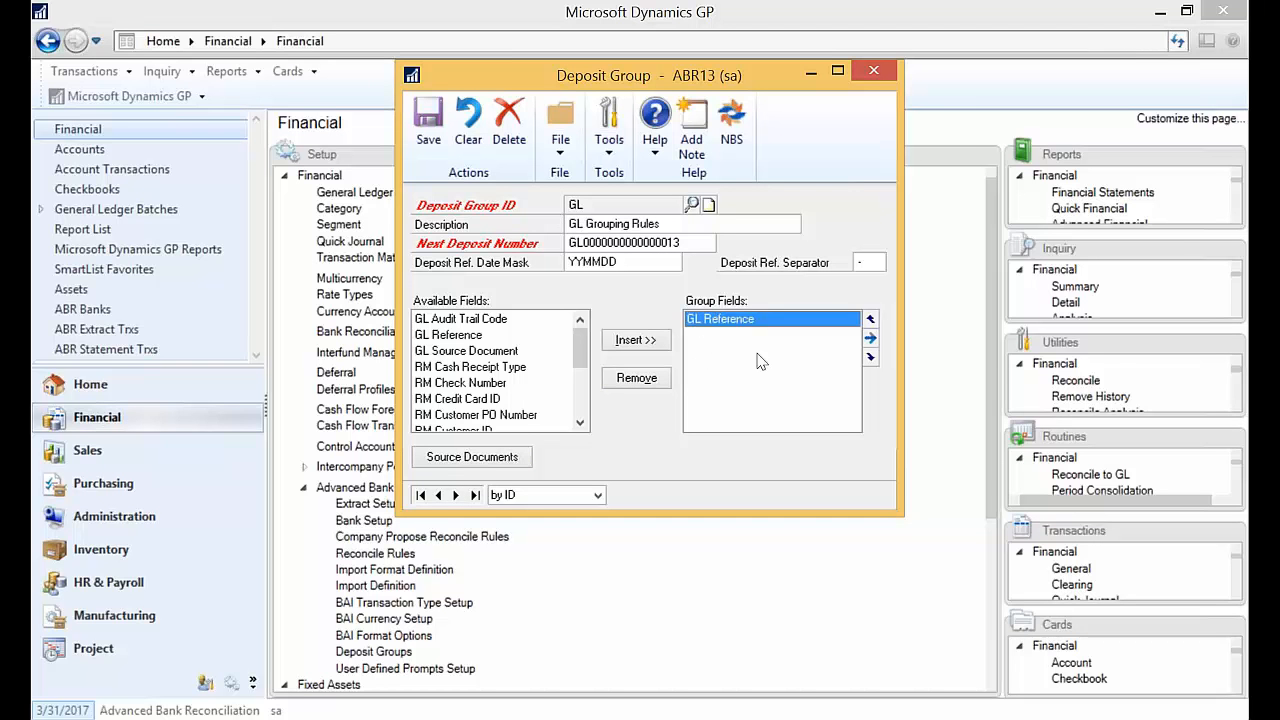
pyautogui.click(870, 338)
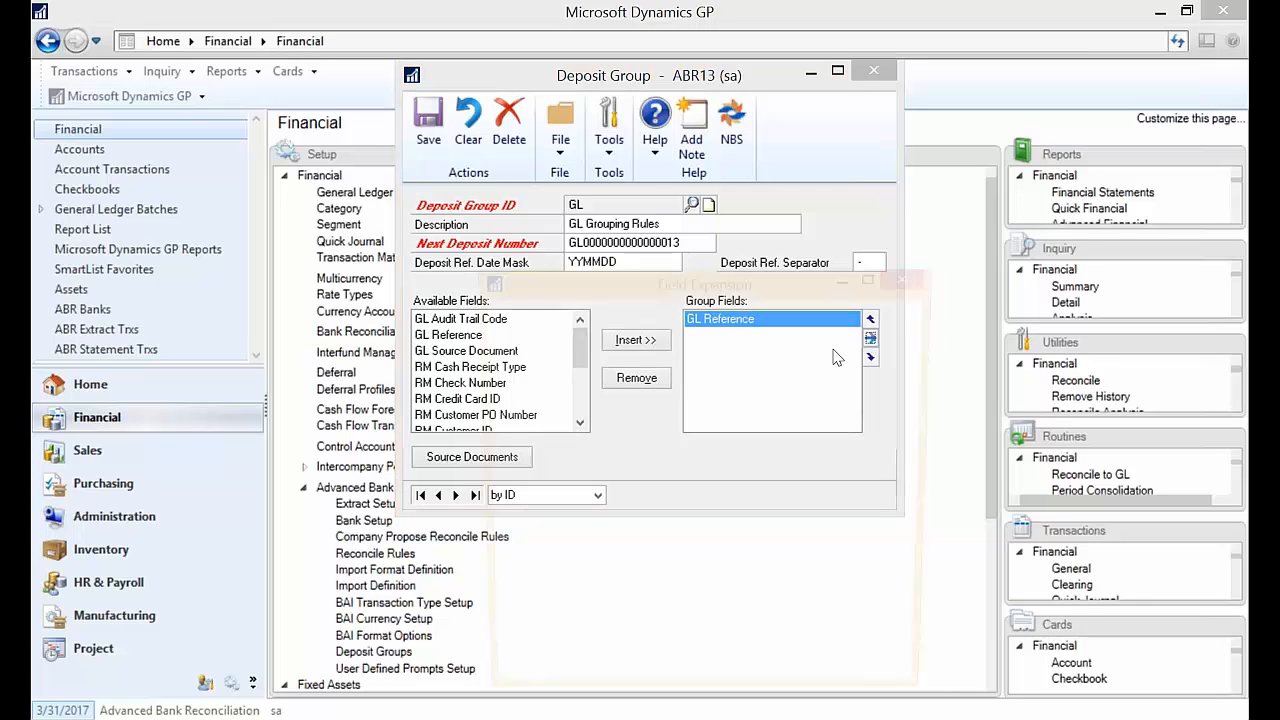
pyautogui.moveTo(757, 278); pyautogui.dragTo(686, 93)
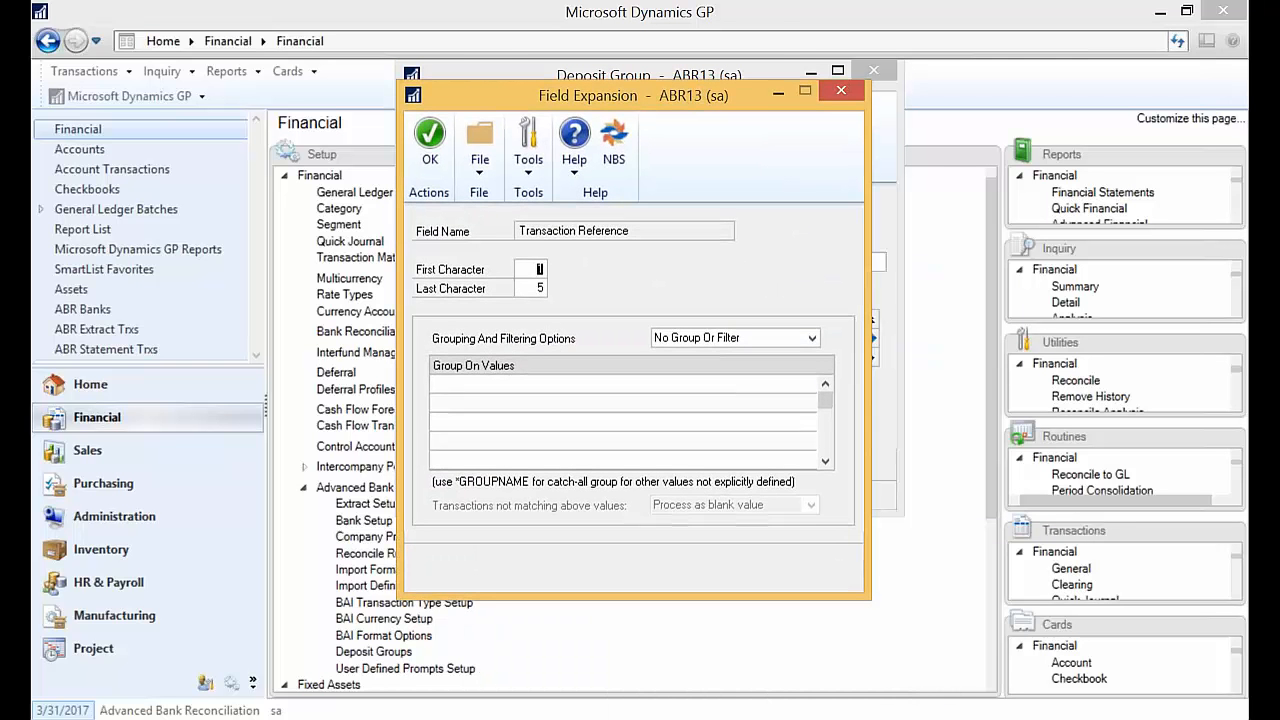
pyautogui.click(810, 338)
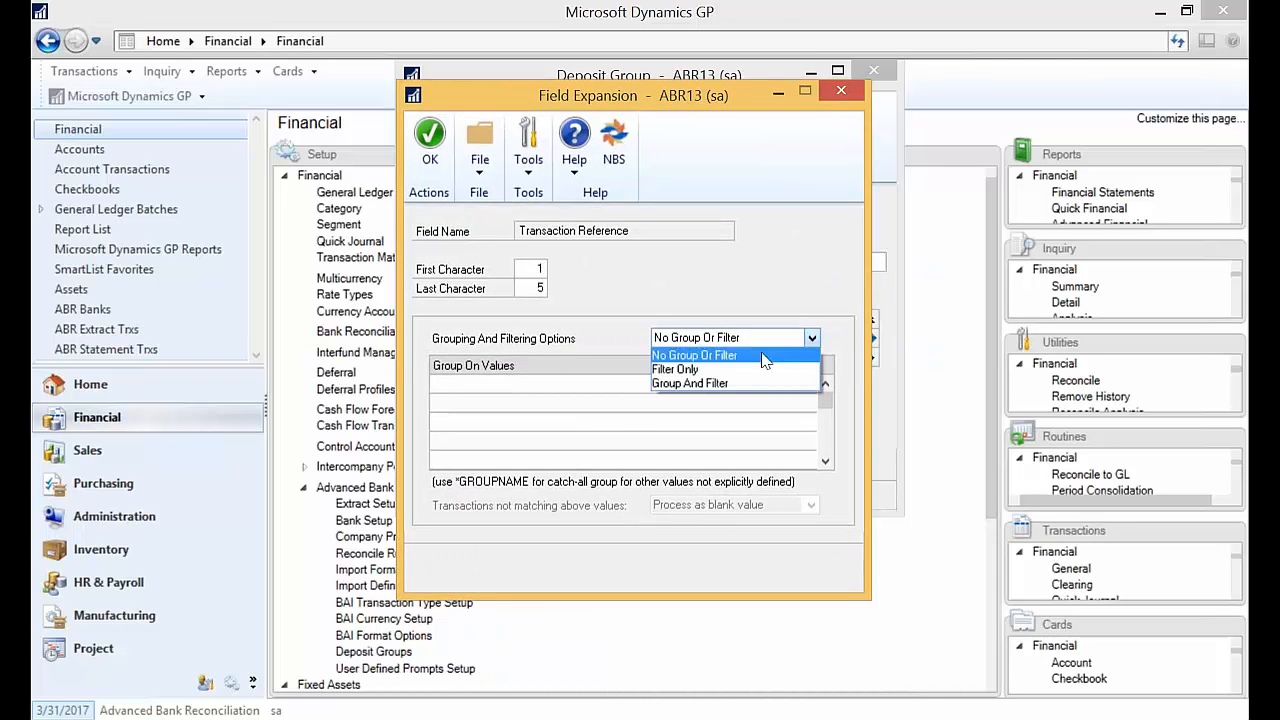
pyautogui.click(726, 381)
# Try ACH as a group-on value, and accept the field expansion settings with the entry cleared.
pyautogui.click(565, 392)
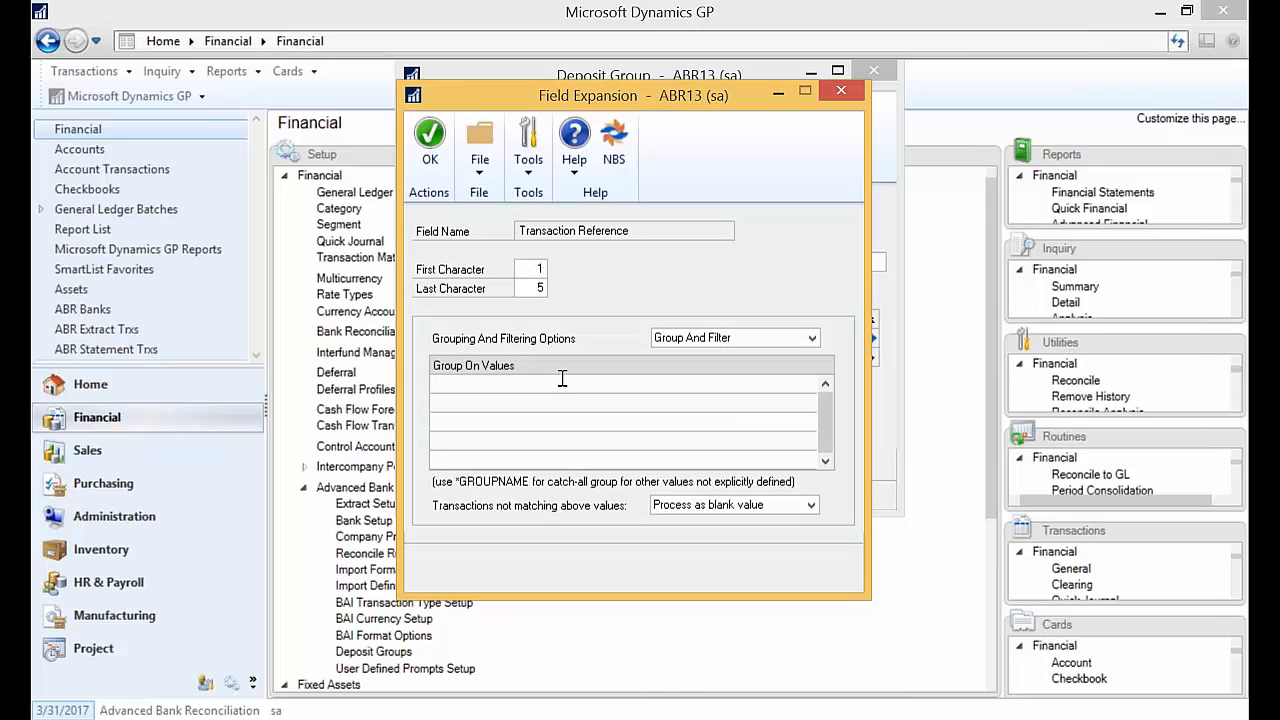
pyautogui.write('ACH')
pyautogui.press('Tab')
pyautogui.press('BackSpace')
pyautogui.press('BackSpace')
pyautogui.press('BackSpace')
pyautogui.hotkey('shift', 'Tab')
pyautogui.press('BackSpace')
pyautogui.click(436, 148)
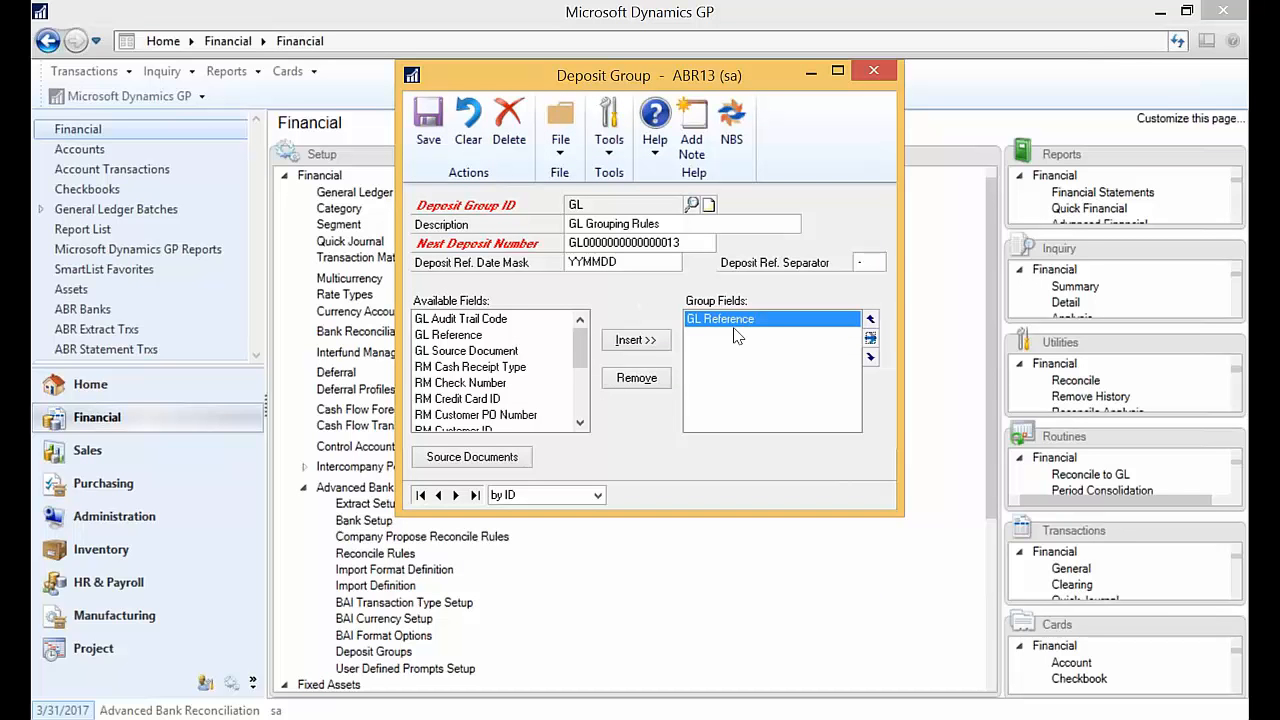
# Look through the fields available for deposit grouping, from GL Audit Trail Code to CM Deposit Number, and point out the Source Documents option.
pyautogui.click(463, 320)
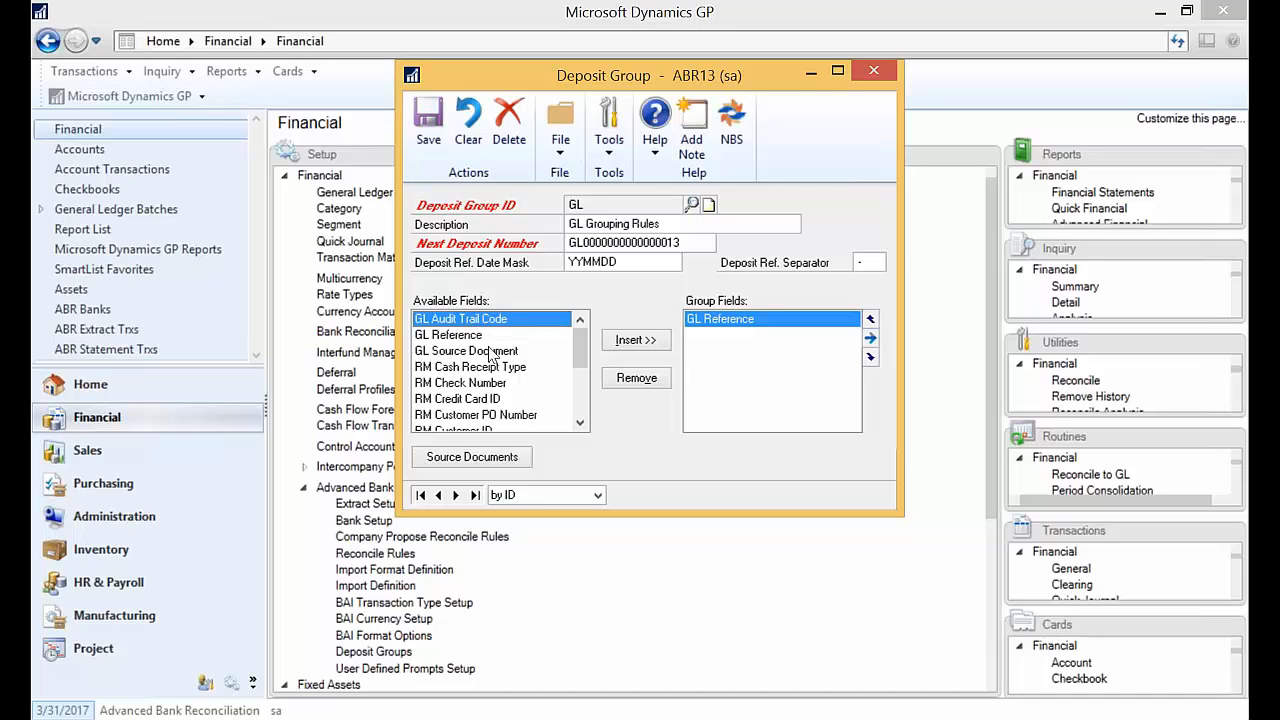
pyautogui.click(492, 352)
pyautogui.click(515, 383)
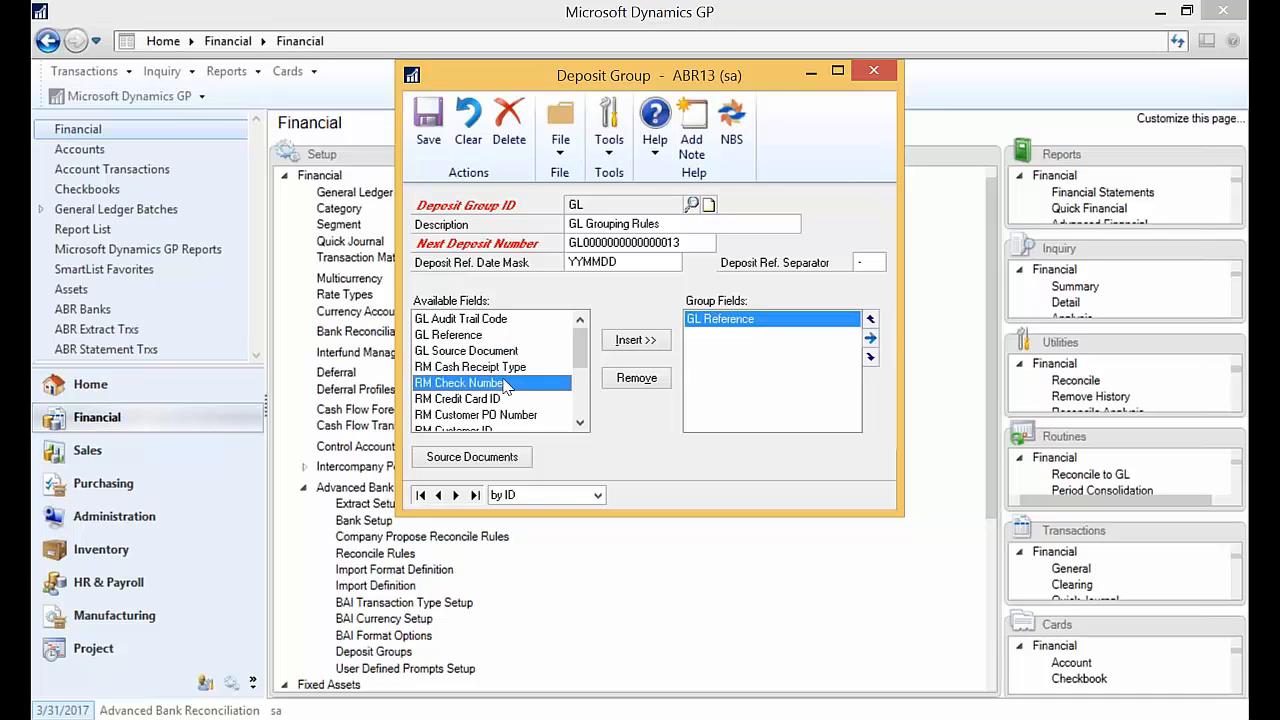
pyautogui.click(580, 424)
pyautogui.click(580, 424)
pyautogui.click(580, 424)
pyautogui.click(580, 424)
pyautogui.click(580, 424)
pyautogui.click(580, 424)
pyautogui.click(580, 424)
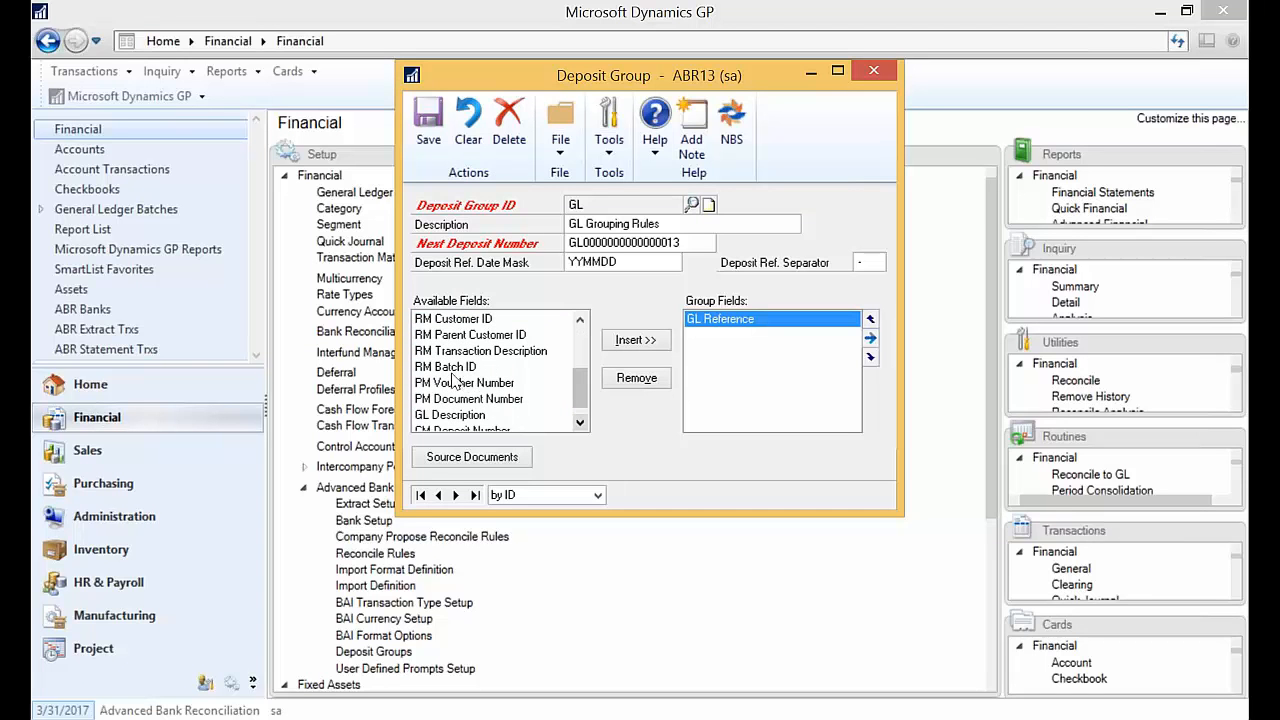
pyautogui.click(580, 424)
pyautogui.click(580, 424)
pyautogui.click(509, 413)
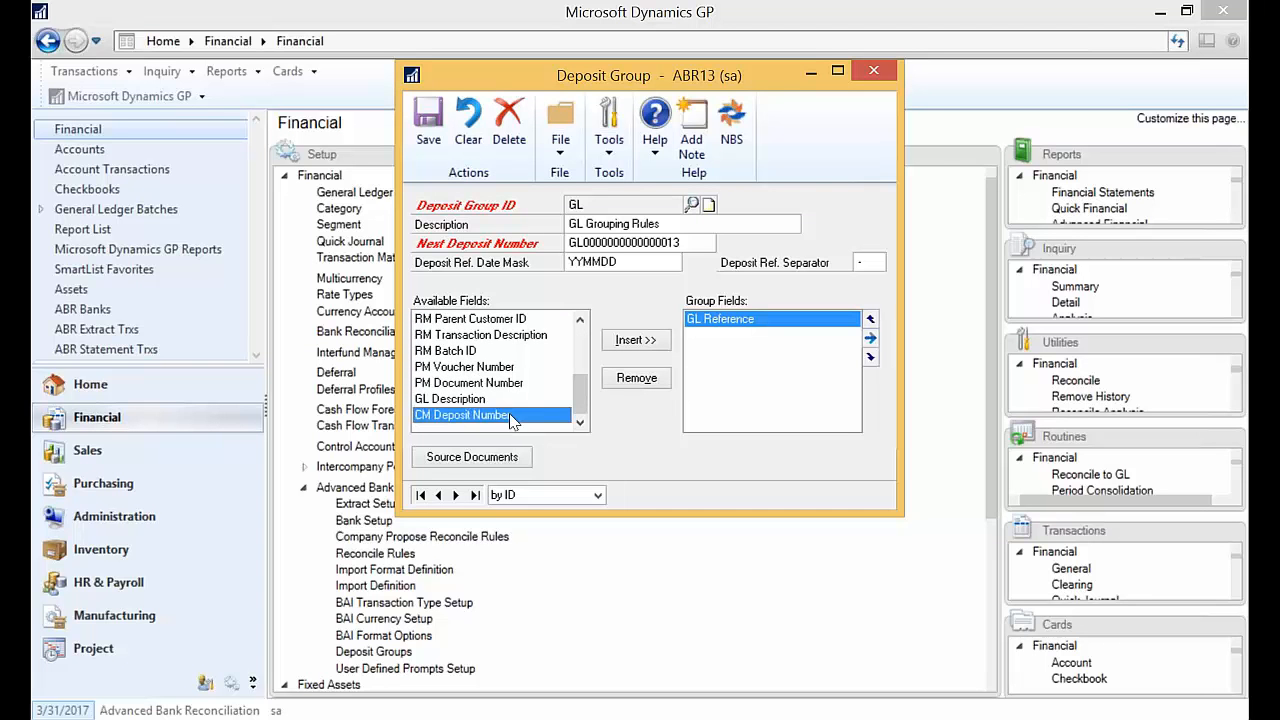
pyautogui.click(502, 465)
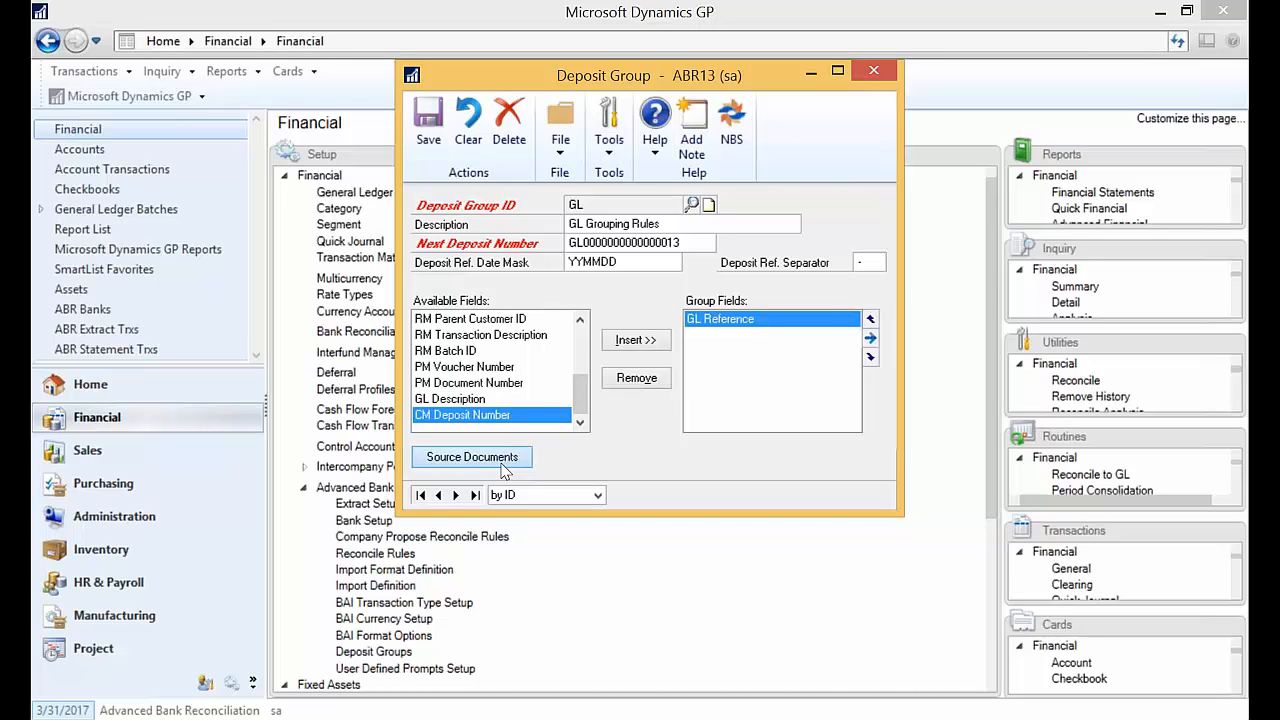
# Review the GL deposit group's source documents for the Sales and Financial series, and close the deposit group setup.
pyautogui.moveTo(688, 235); pyautogui.dragTo(835, 191)
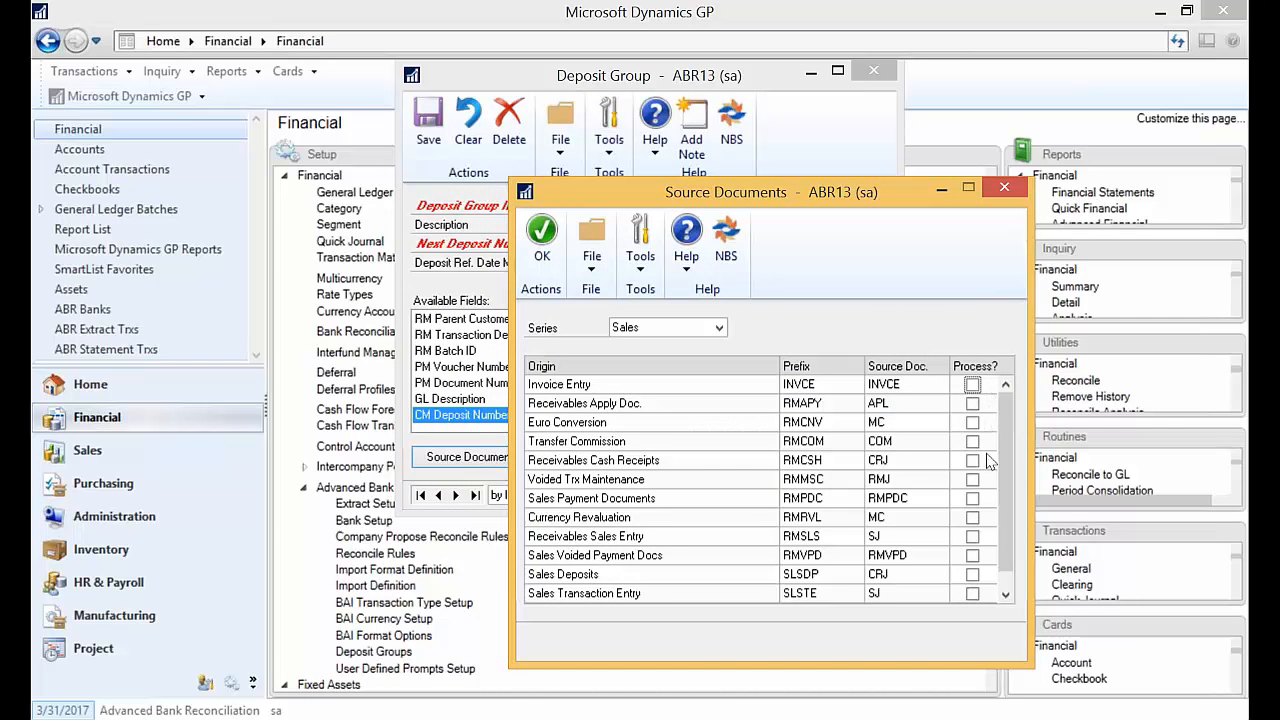
pyautogui.click(719, 330)
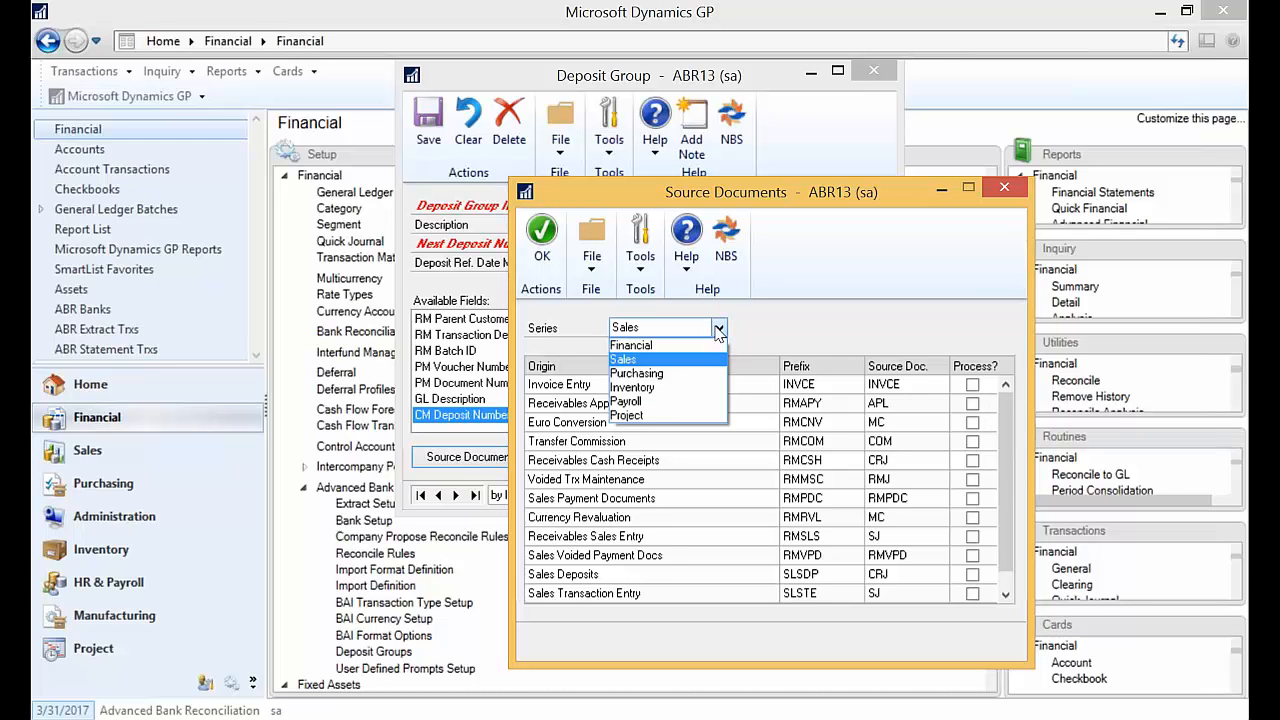
pyautogui.click(631, 345)
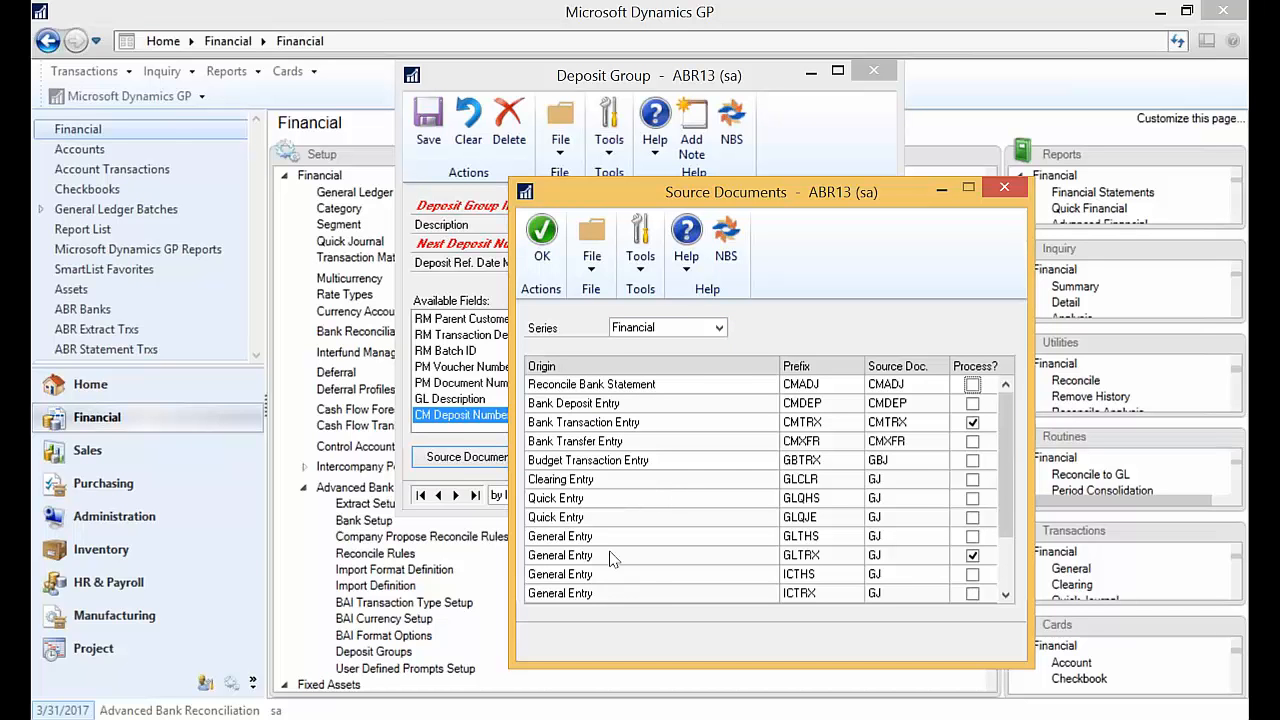
pyautogui.click(1005, 188)
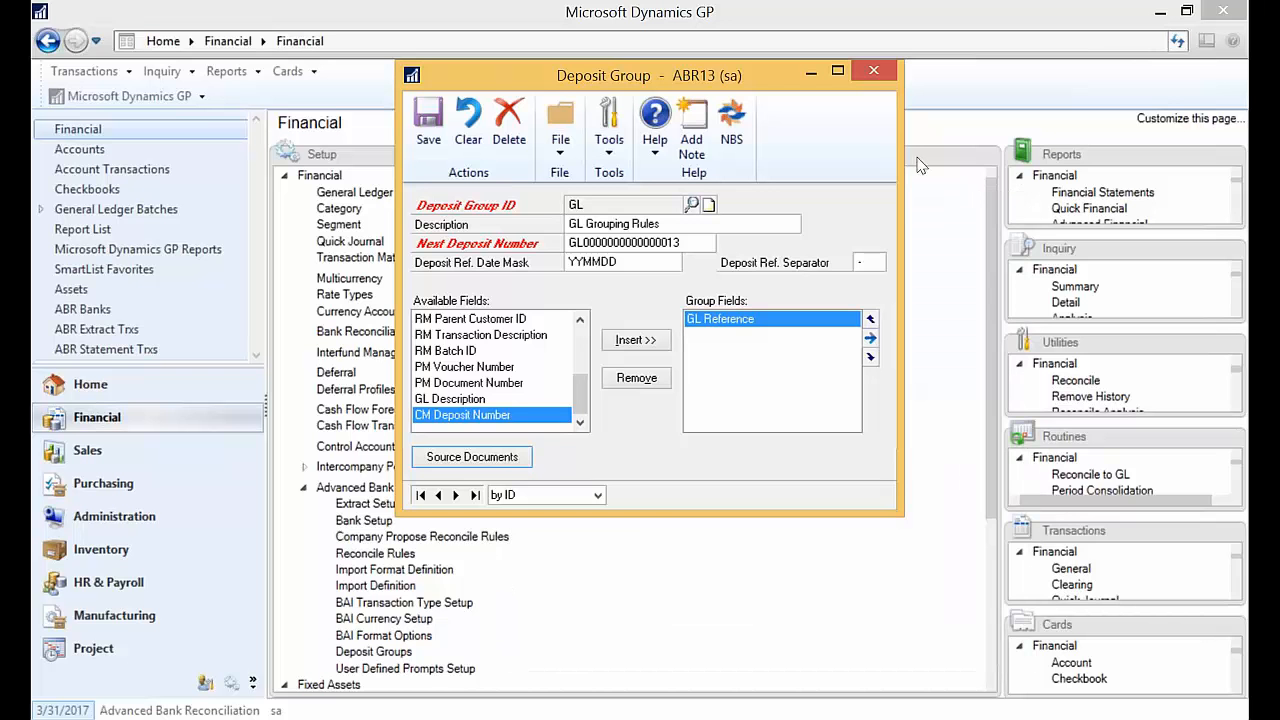
pyautogui.click(876, 80)
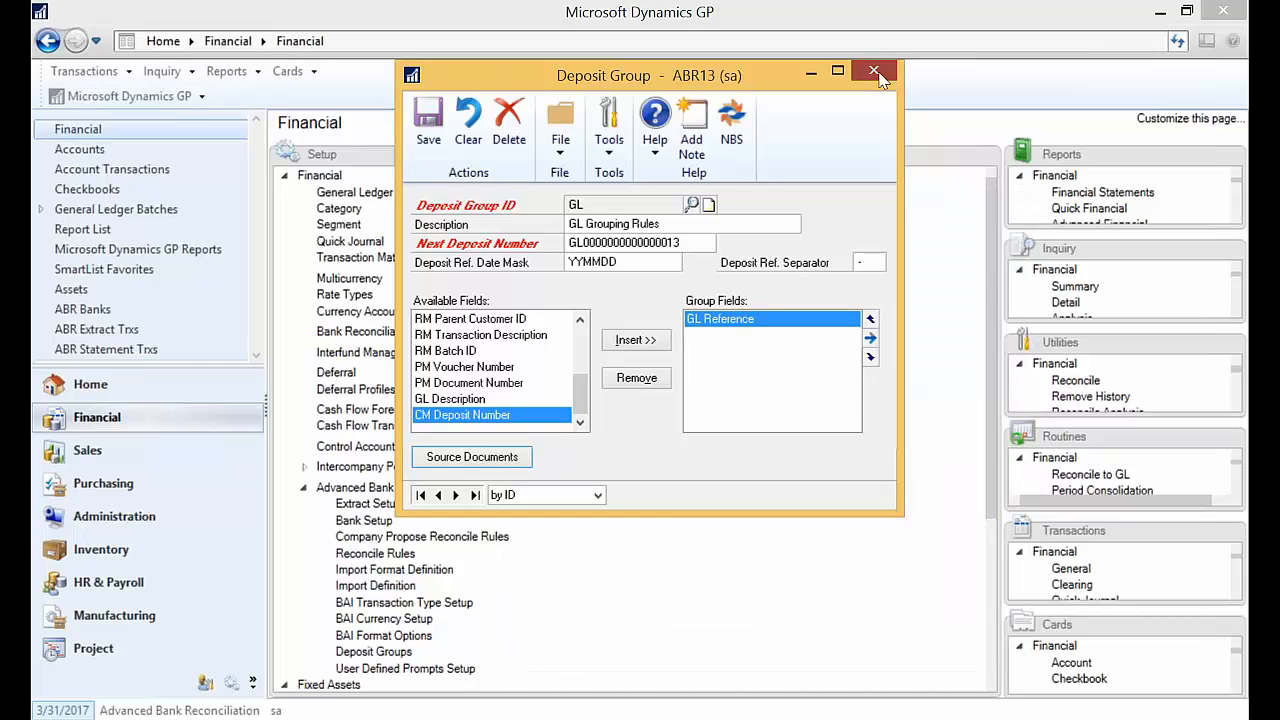
pyautogui.click(646, 430)
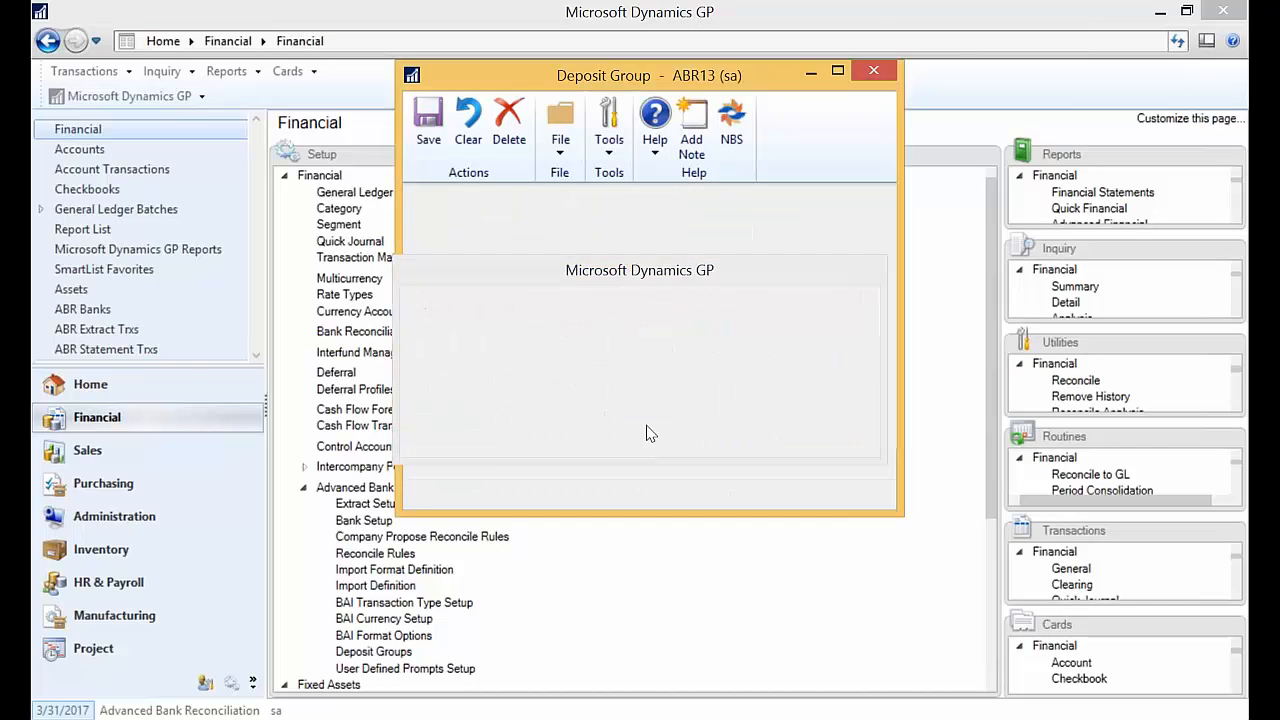
# Return to Reconcile Bank Transactions, reconcile the matched WFDEMO transactions, and output the reconciled transactions and closing balance reports to the screen.
pyautogui.moveTo(34, 40)
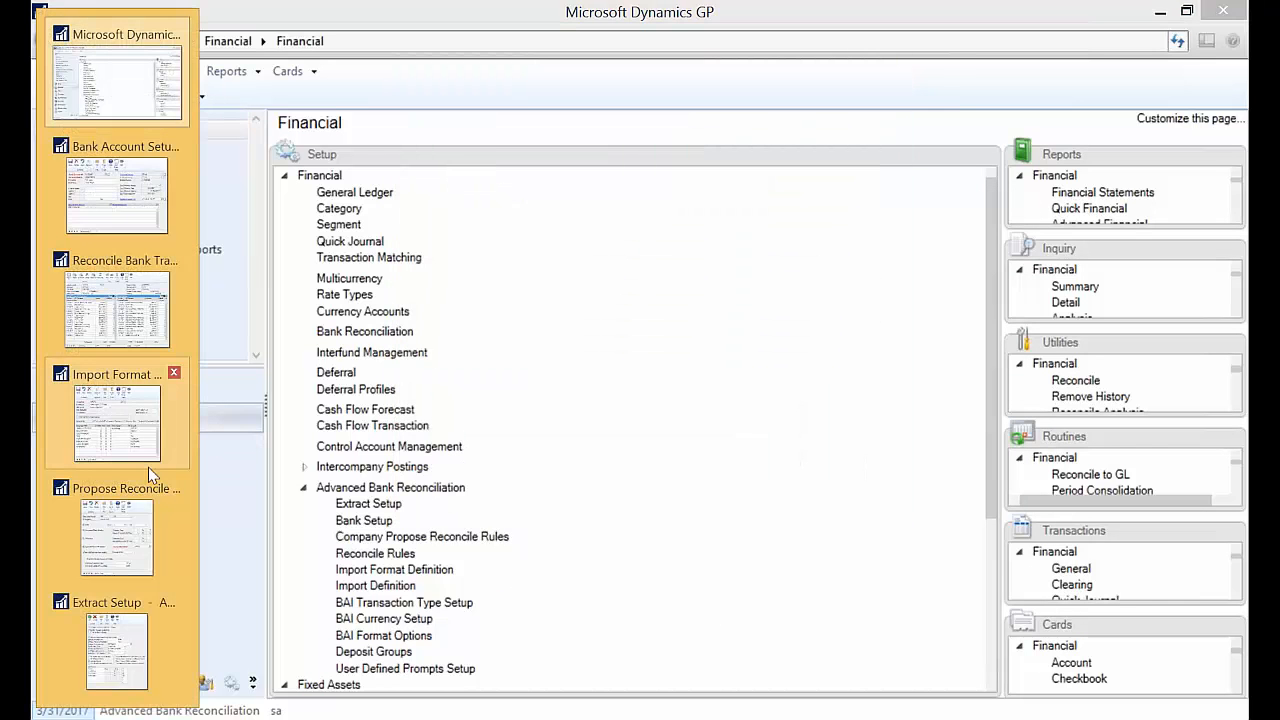
pyautogui.click(138, 314)
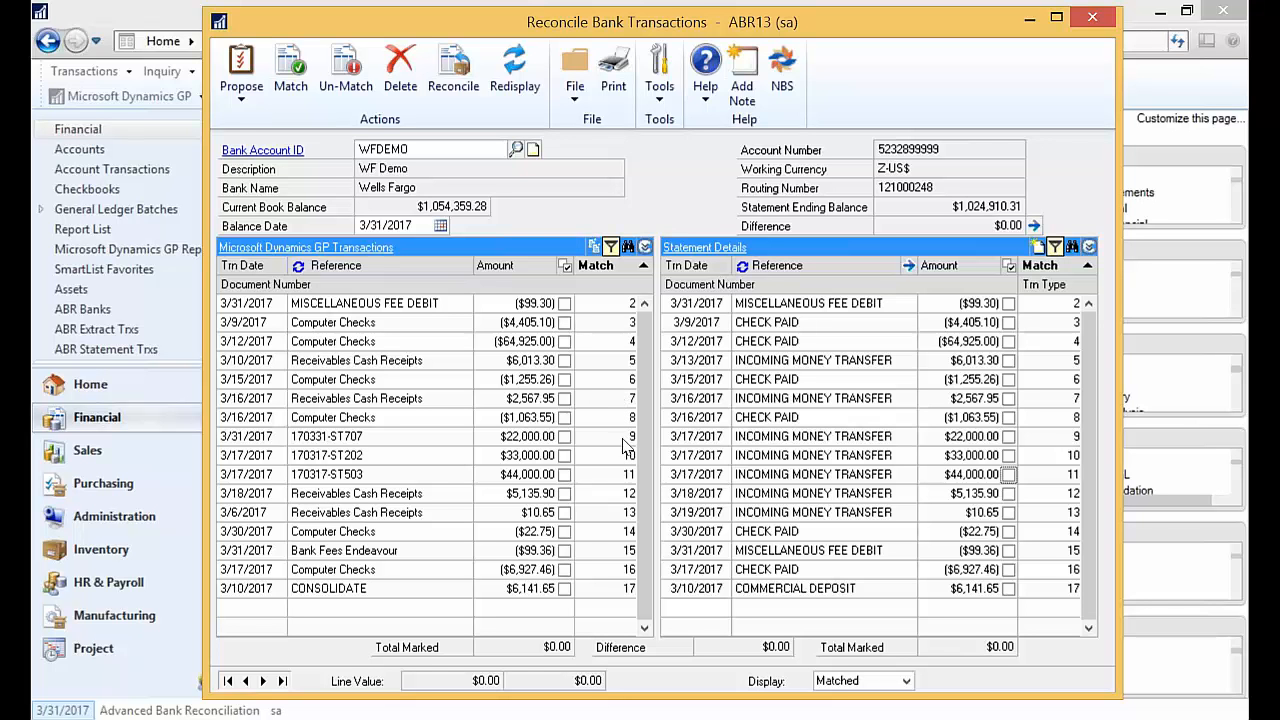
pyautogui.click(453, 88)
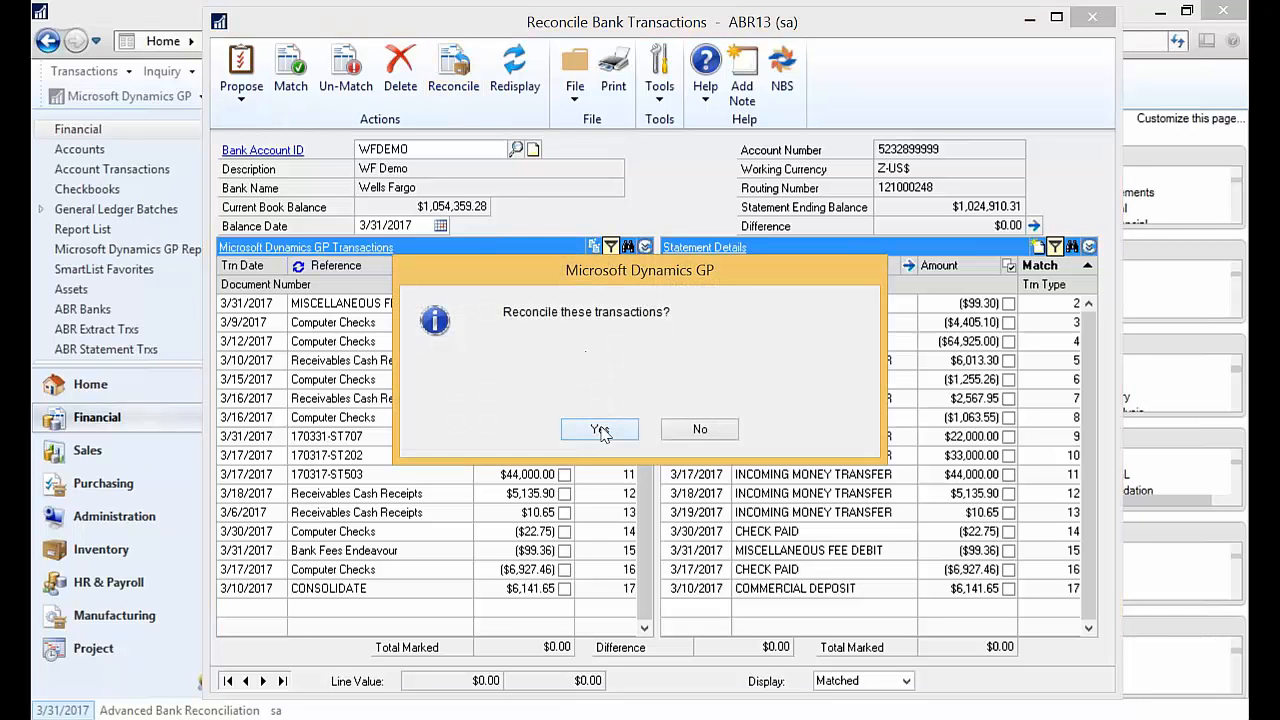
pyautogui.click(600, 430)
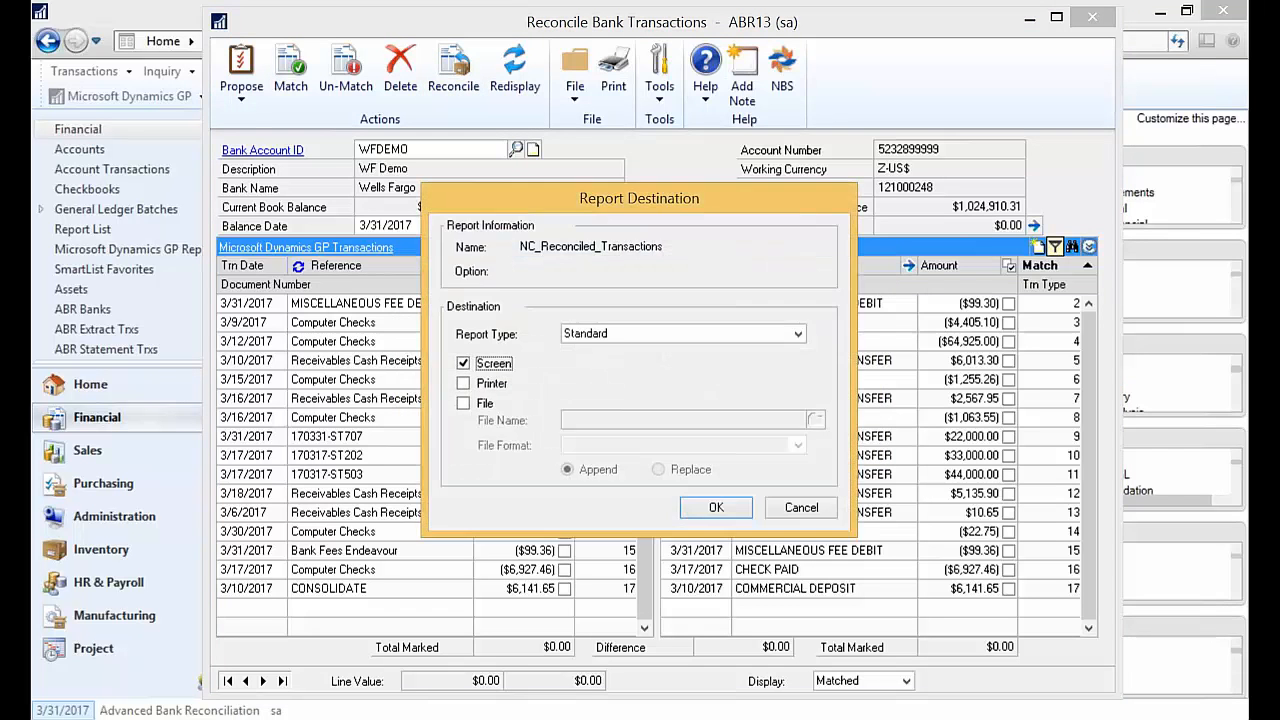
pyautogui.click(688, 511)
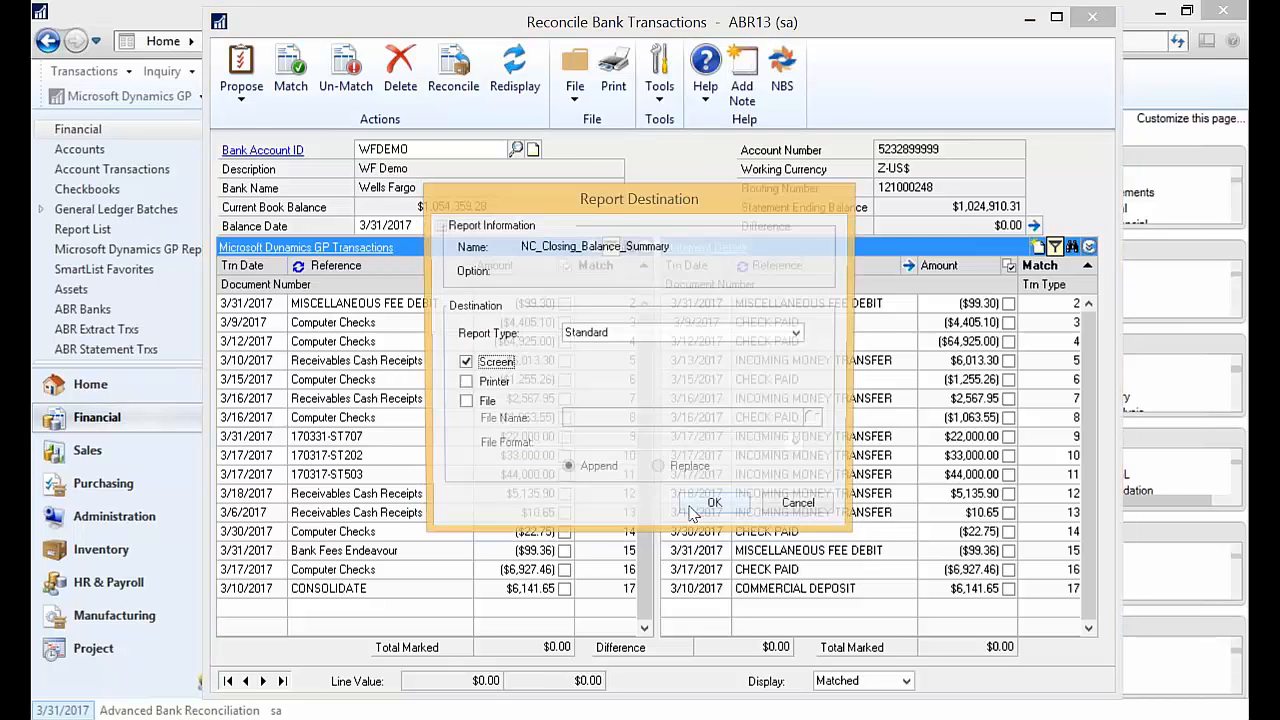
pyautogui.click(702, 514)
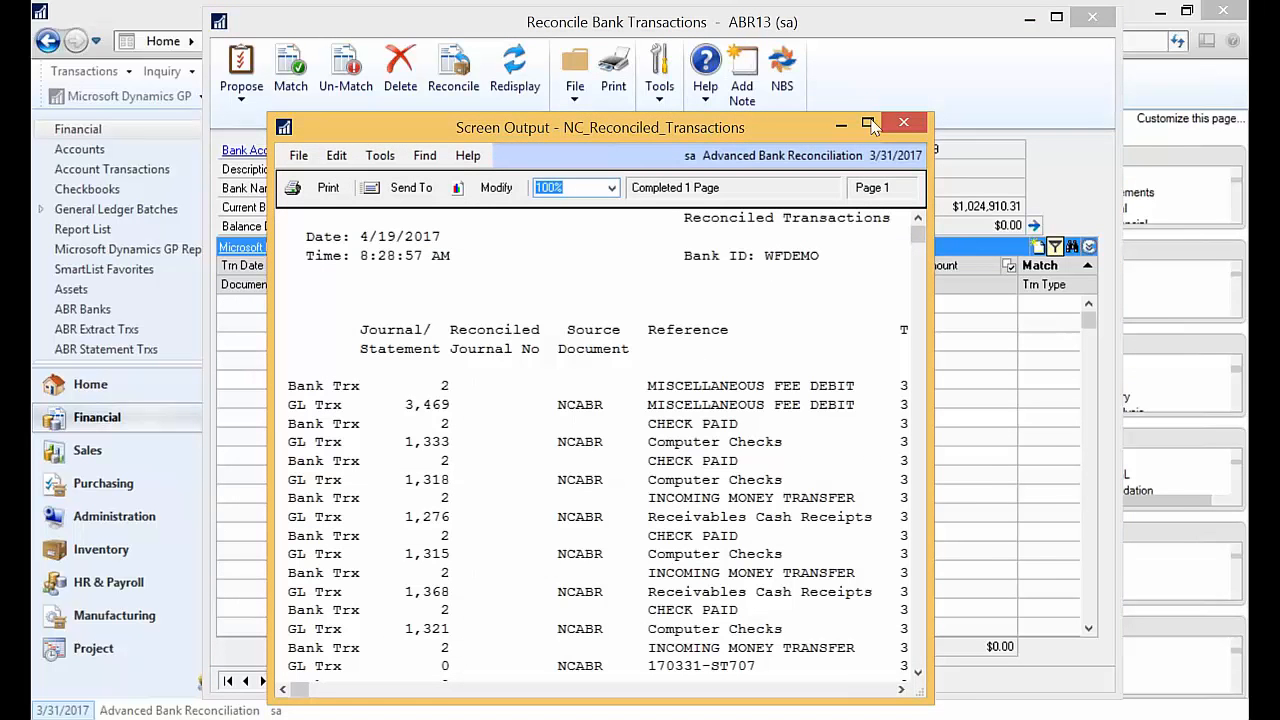
# View the Reconciled Transactions report at full size and close it.
pyautogui.doubleClick(765, 130)
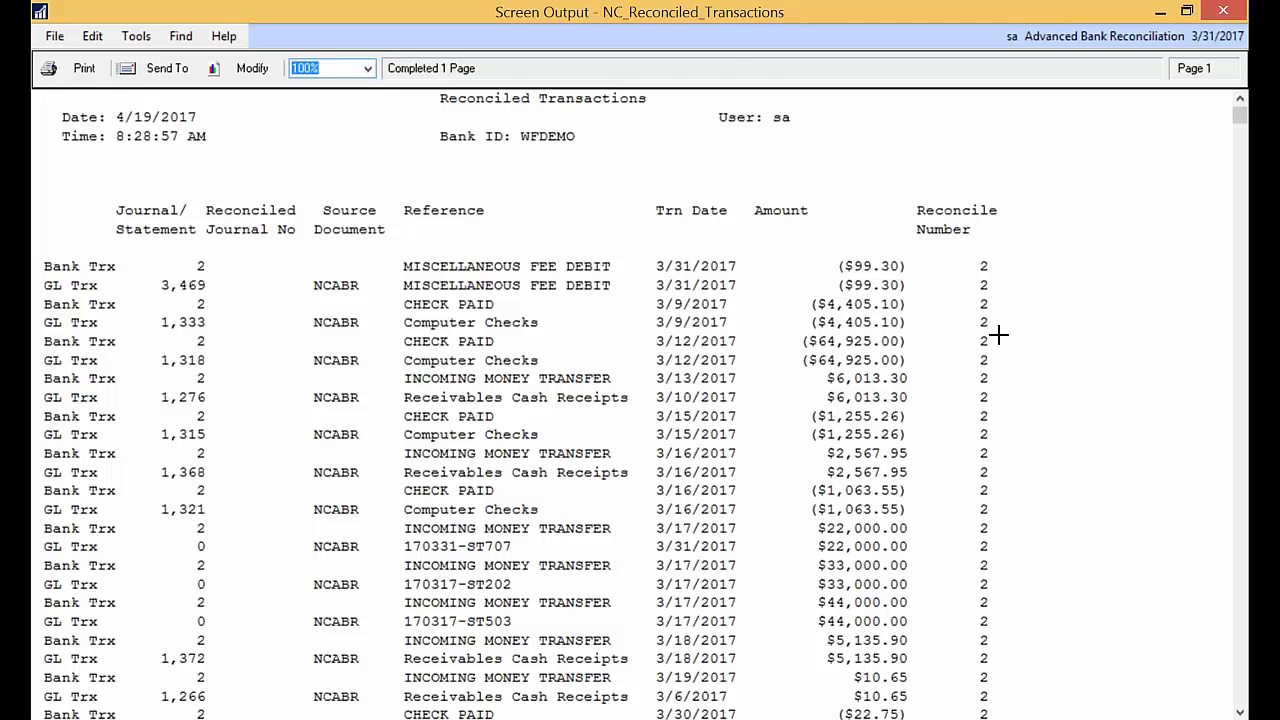
pyautogui.click(1177, 18)
pyautogui.click(910, 128)
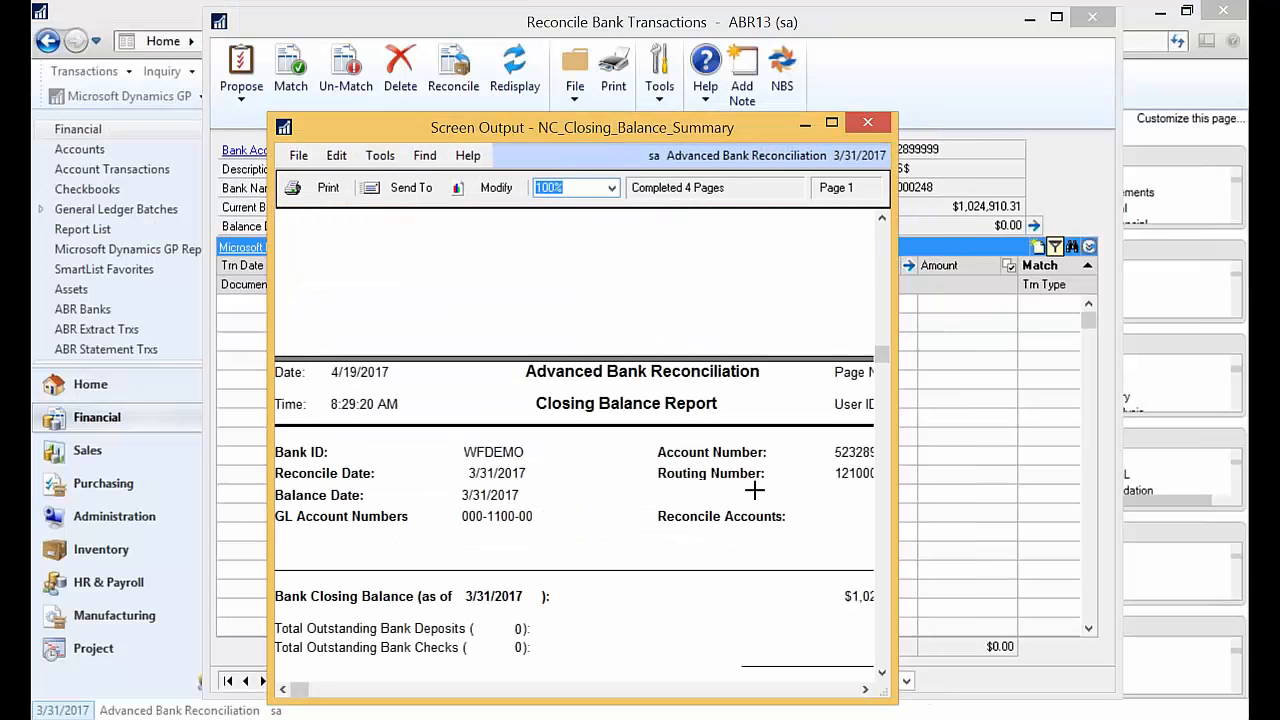
# Review the Closing Balance Report's balances, outstanding bank transactions, and outstanding GL deposits and checks, and close the report.
pyautogui.doubleClick(772, 134)
pyautogui.scroll(-3, 698, 372)
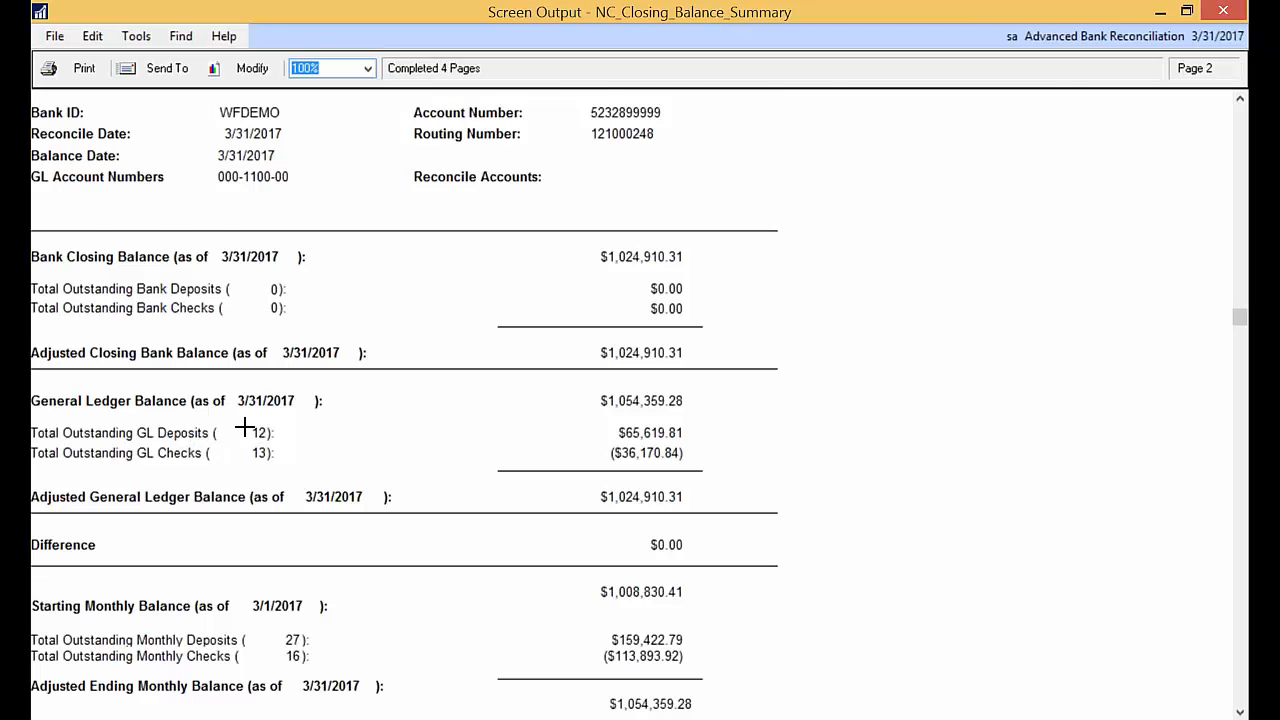
pyautogui.scroll(-1, 258, 456)
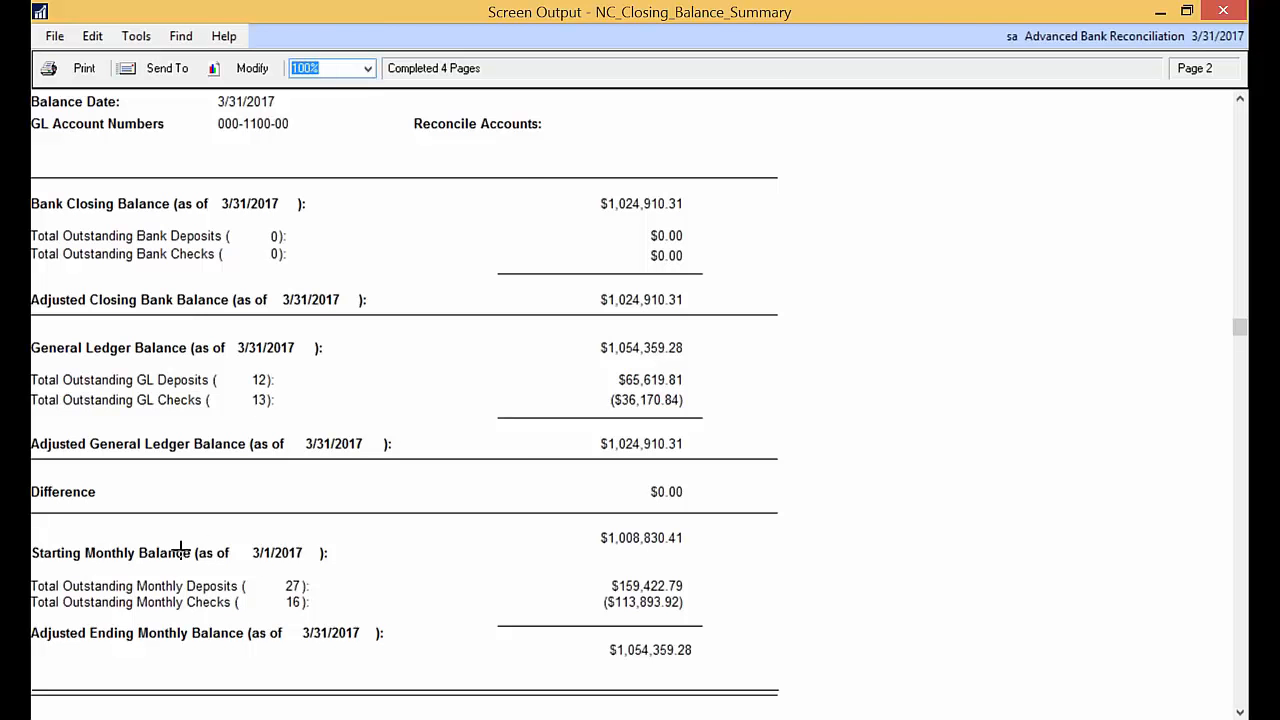
pyautogui.scroll(-7, 201, 536)
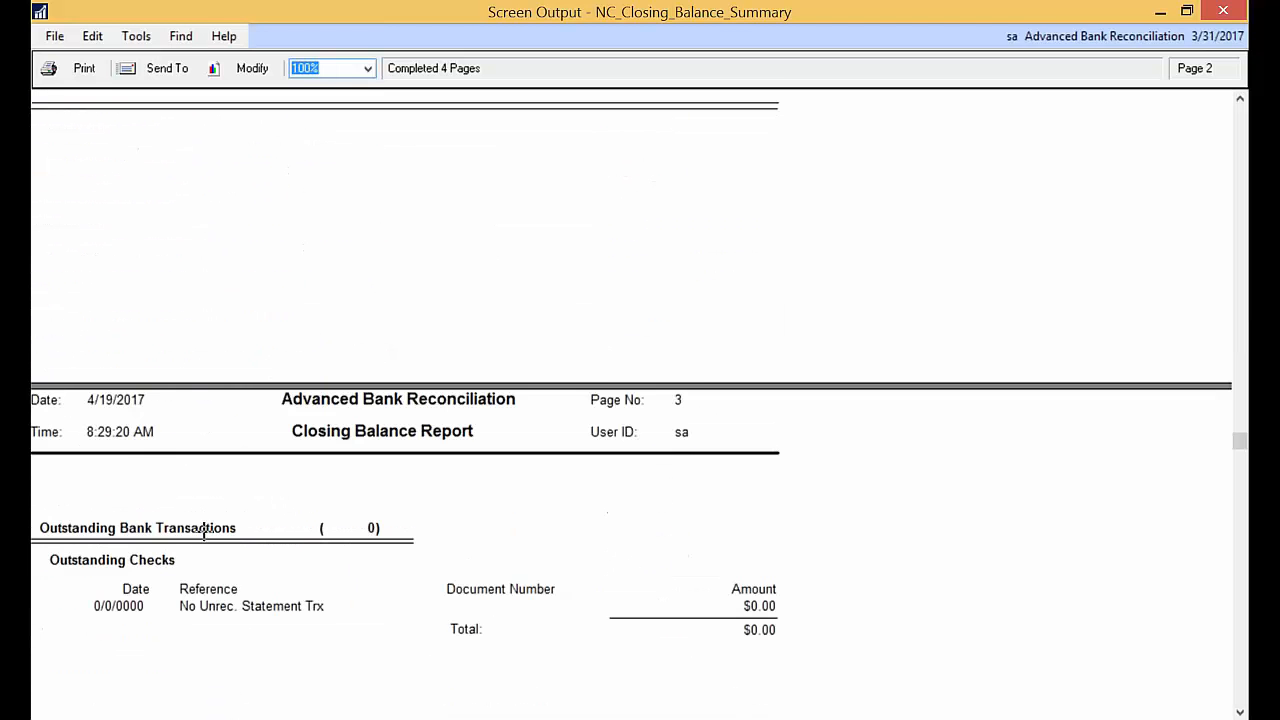
pyautogui.scroll(-3, 206, 521)
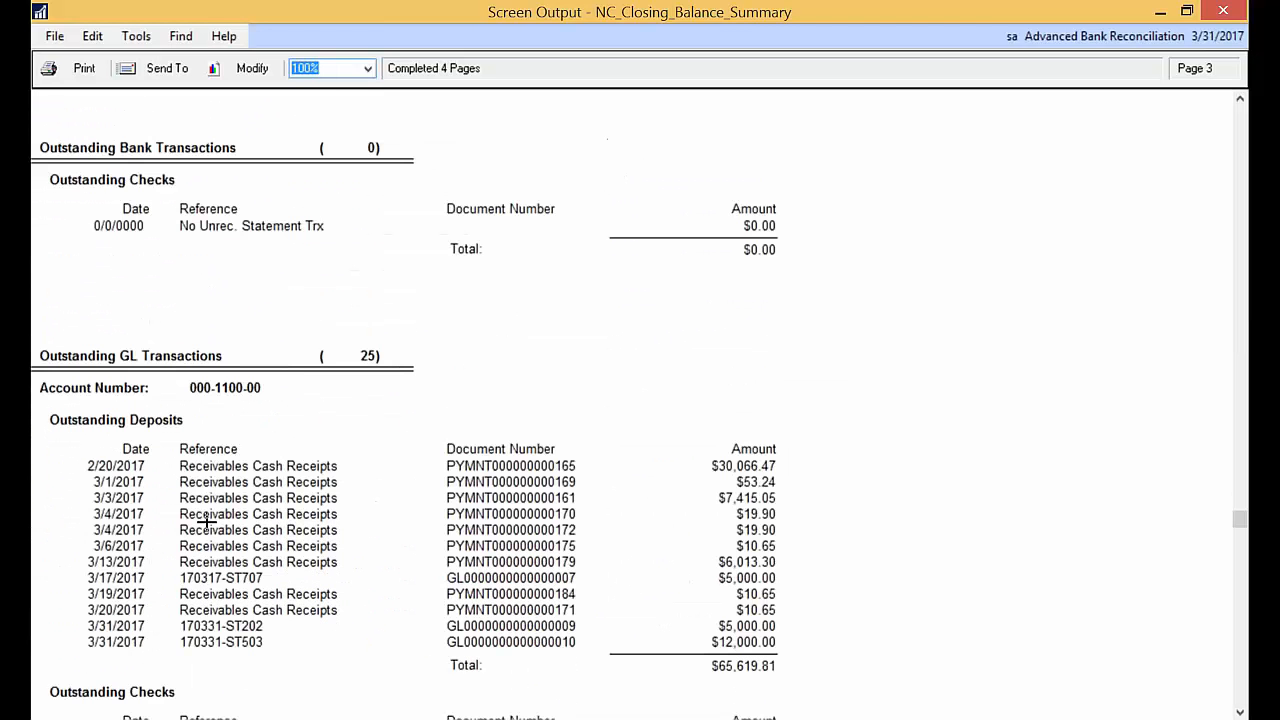
pyautogui.scroll(-2, 205, 520)
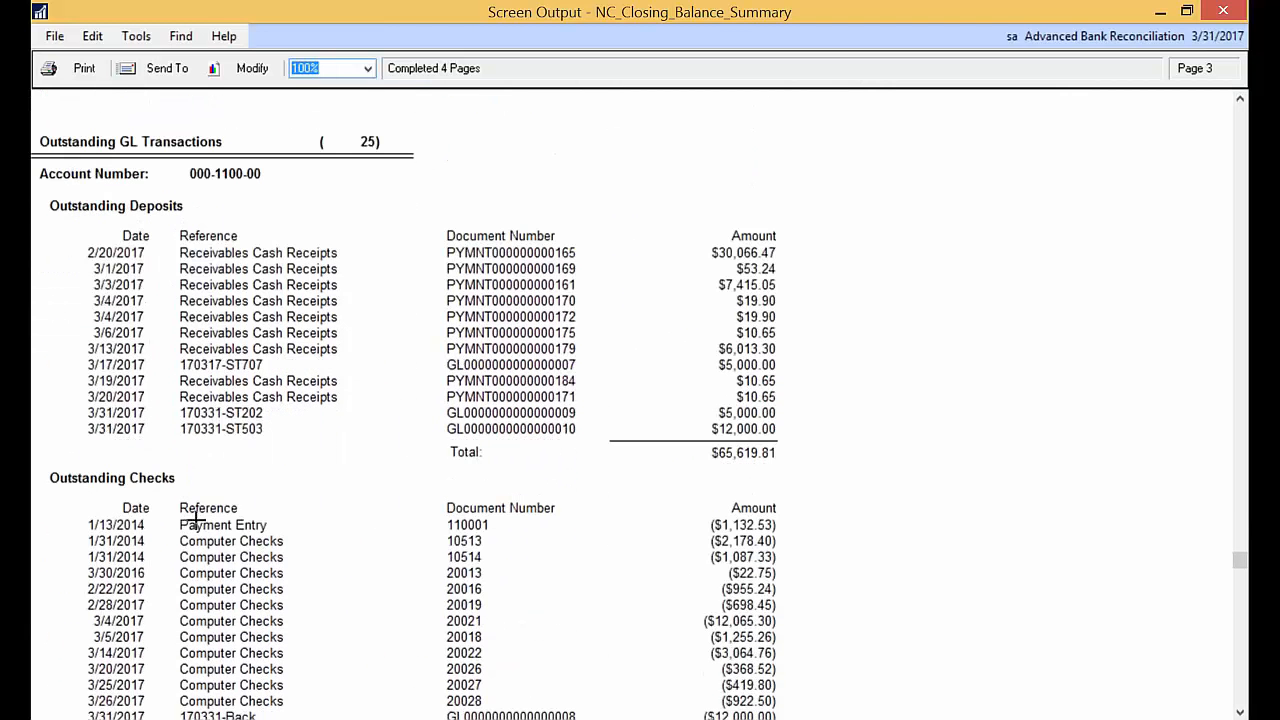
pyautogui.scroll(-1, 196, 520)
pyautogui.scroll(-2, 199, 532)
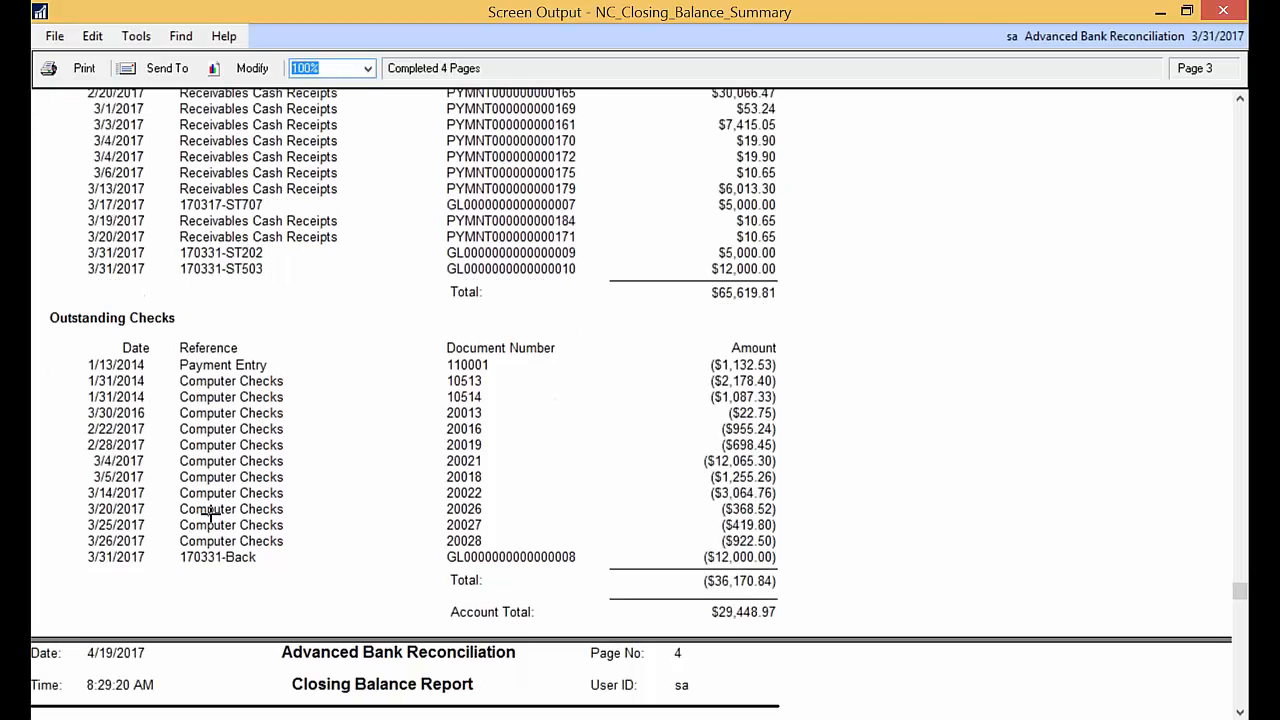
pyautogui.click(1187, 11)
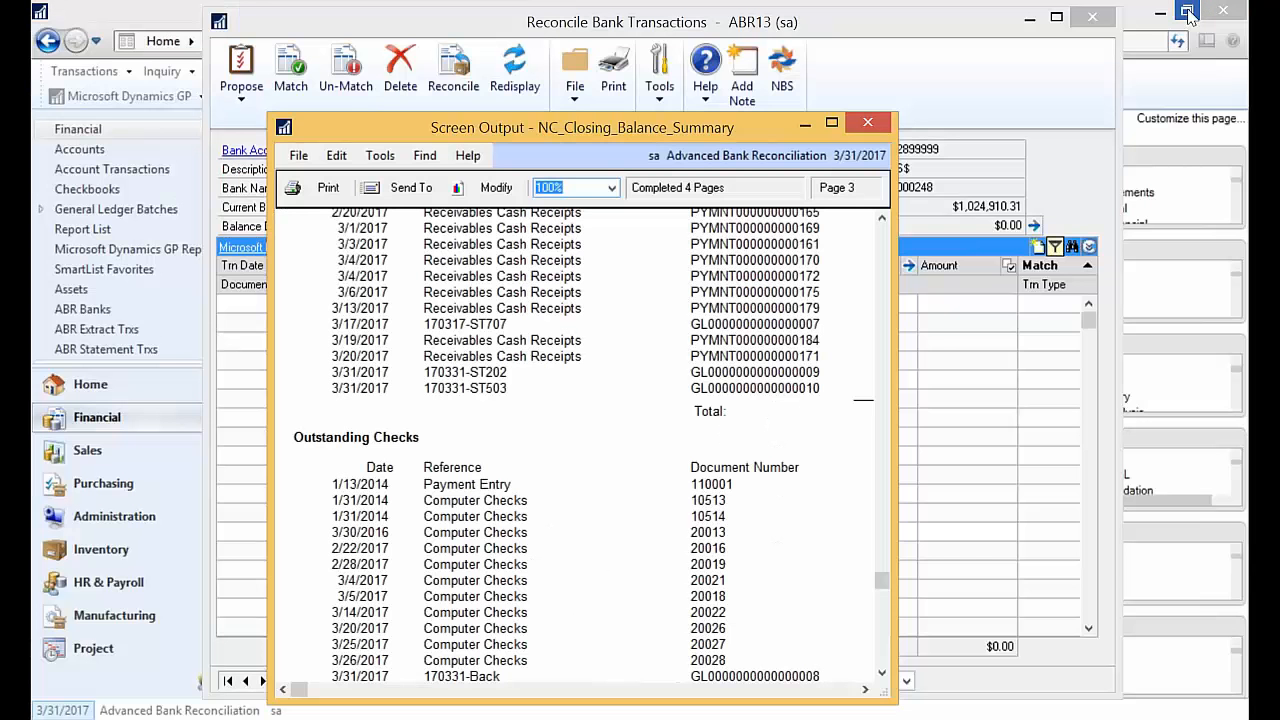
pyautogui.click(867, 122)
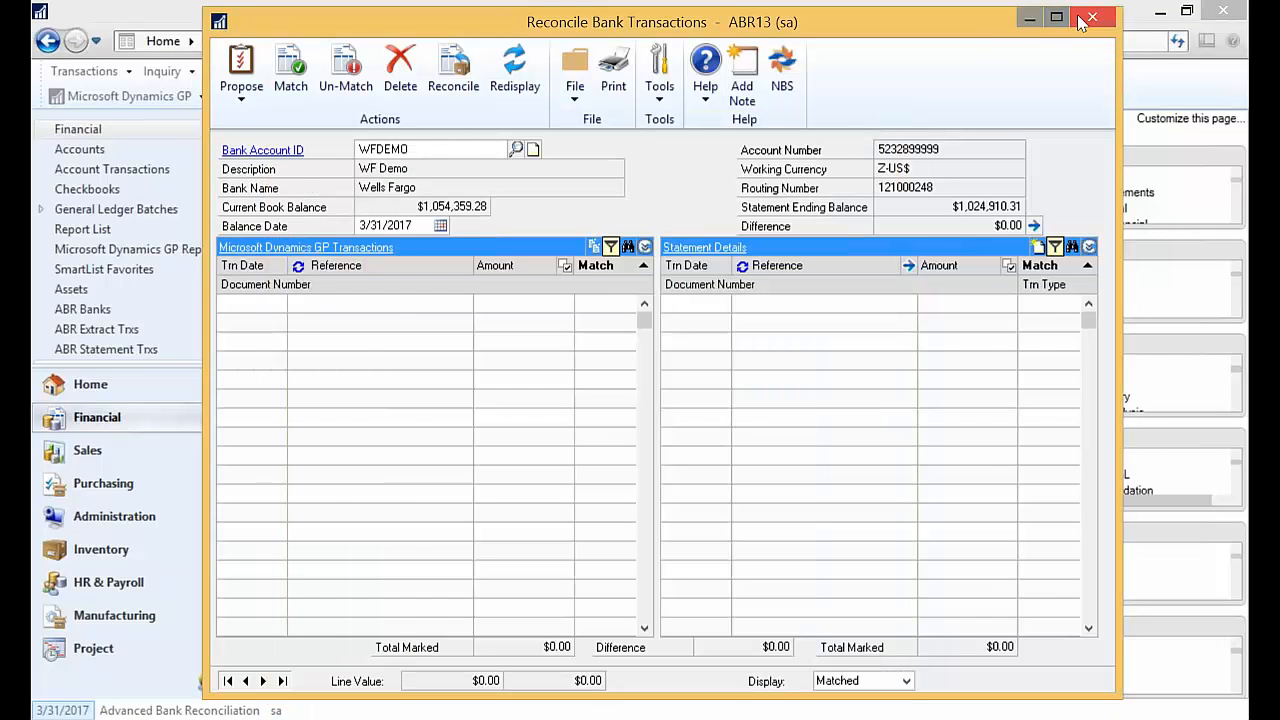
# Minimize the bank reconciliation, show the Financial inquiries, and open Check Inquiry for Advanced Bank Reconciliation.
pyautogui.click(1030, 20)
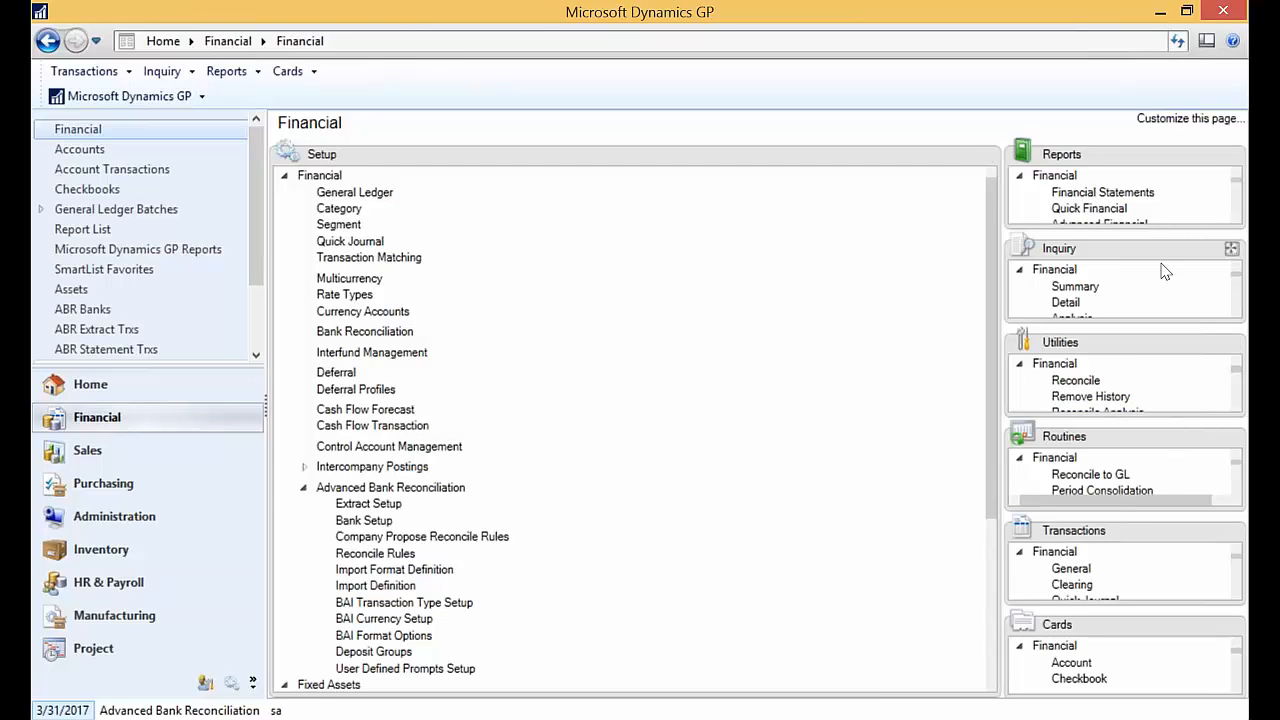
pyautogui.moveTo(1157, 250); pyautogui.dragTo(448, 278)
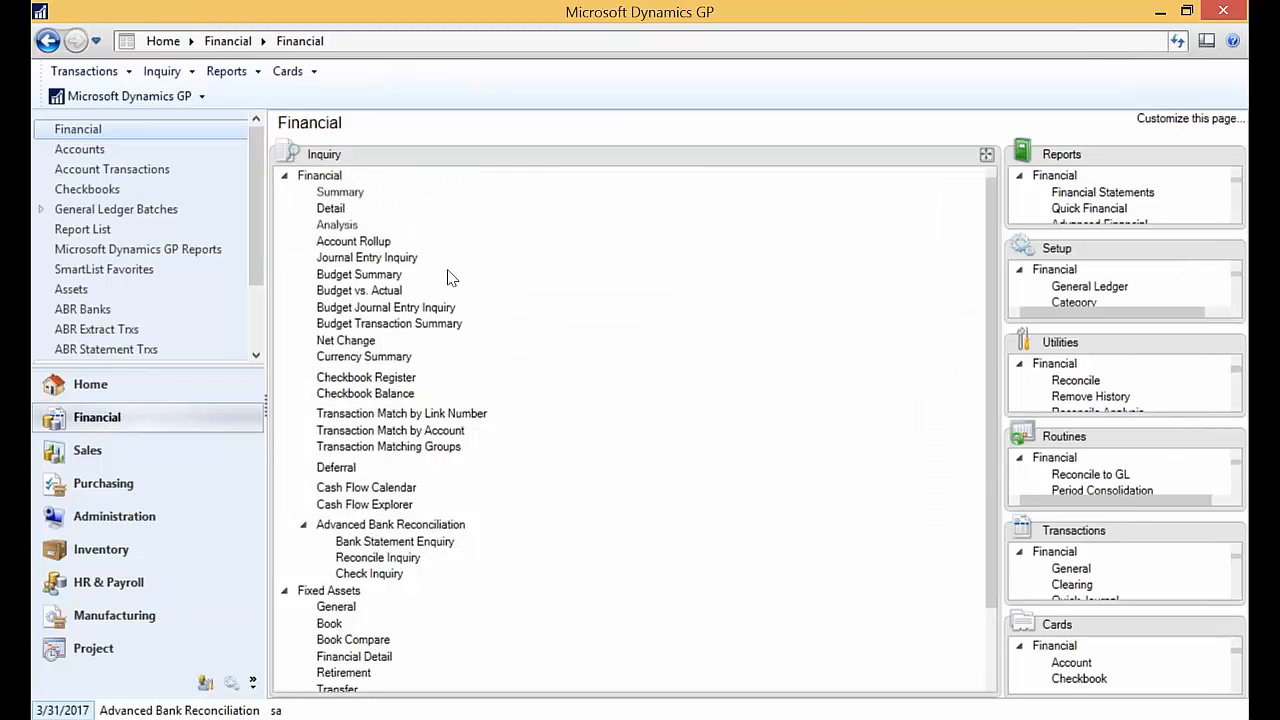
pyautogui.click(400, 524)
pyautogui.click(402, 530)
pyautogui.click(374, 574)
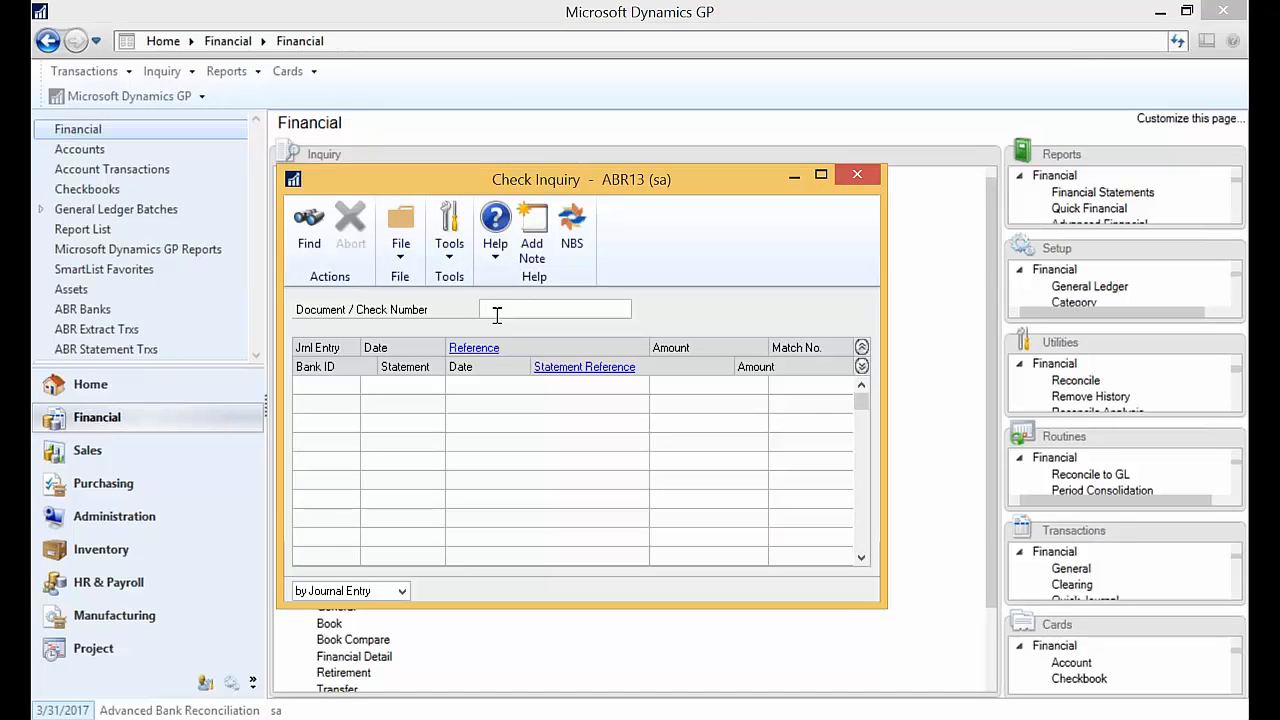
# Find check number 20024 and expand its result to show the matching bank statement details.
pyautogui.write('20024')
pyautogui.click(309, 228)
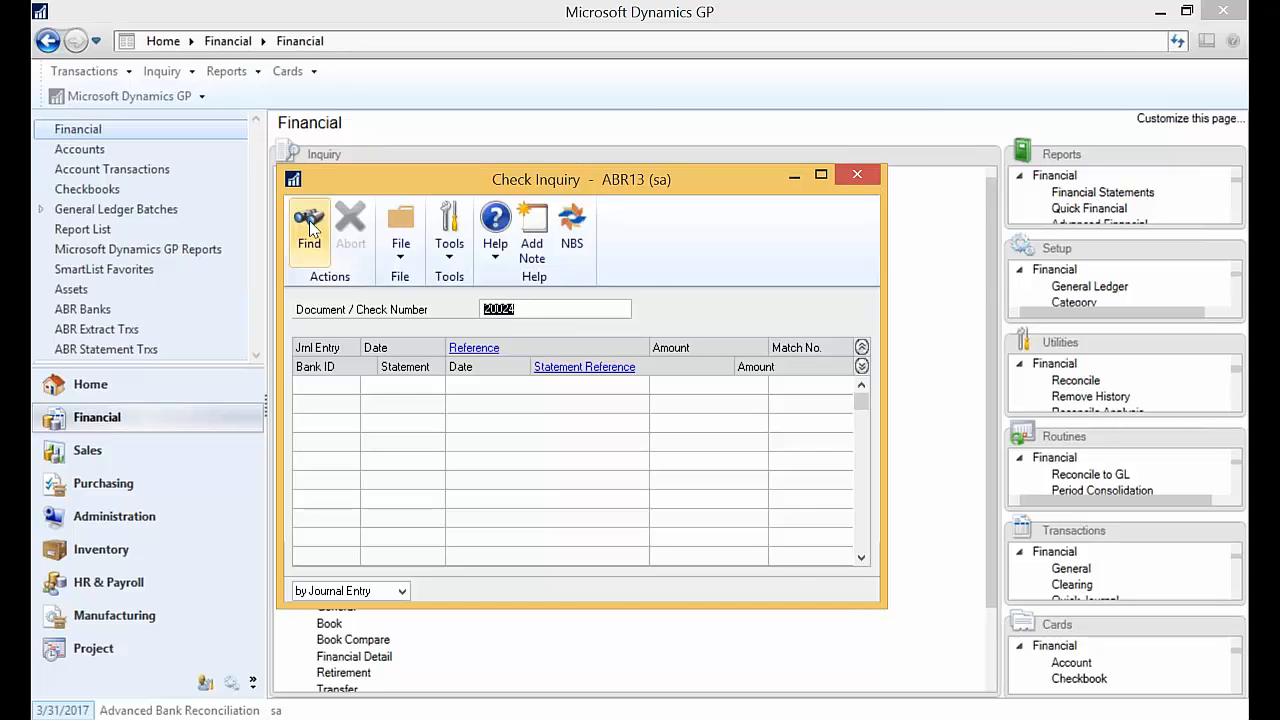
pyautogui.click(861, 347)
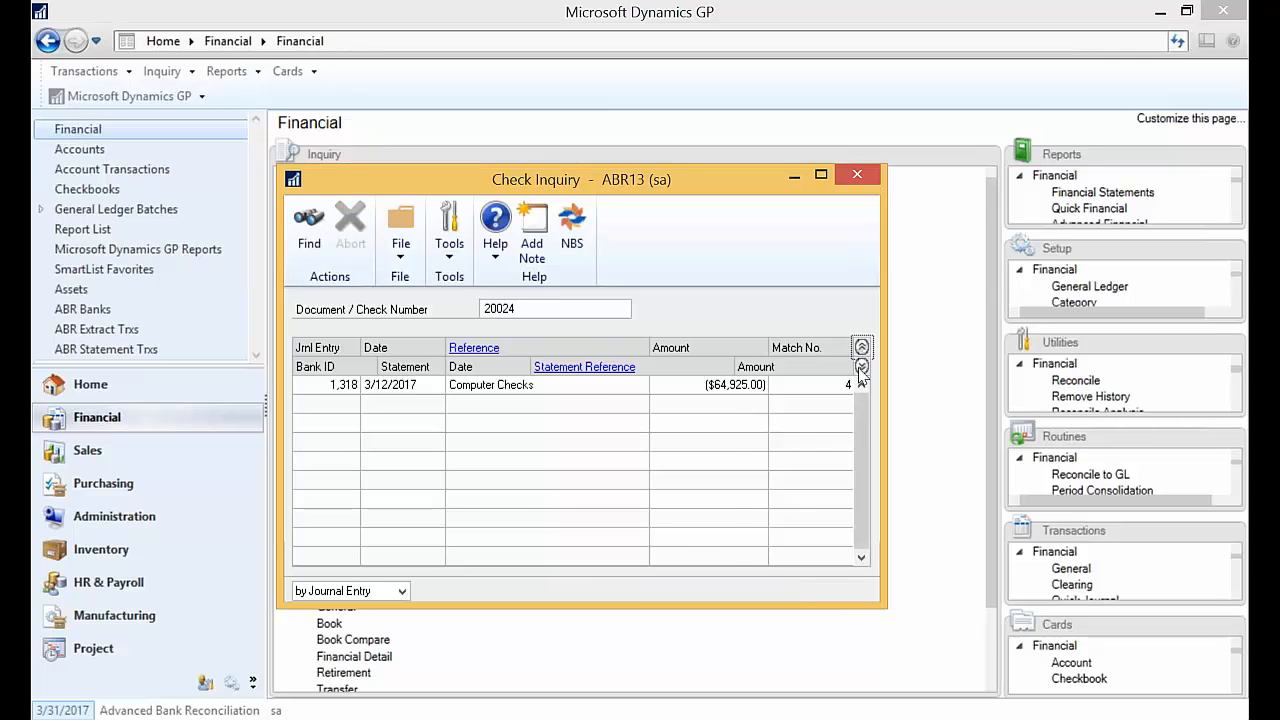
pyautogui.click(861, 367)
pyautogui.click(836, 395)
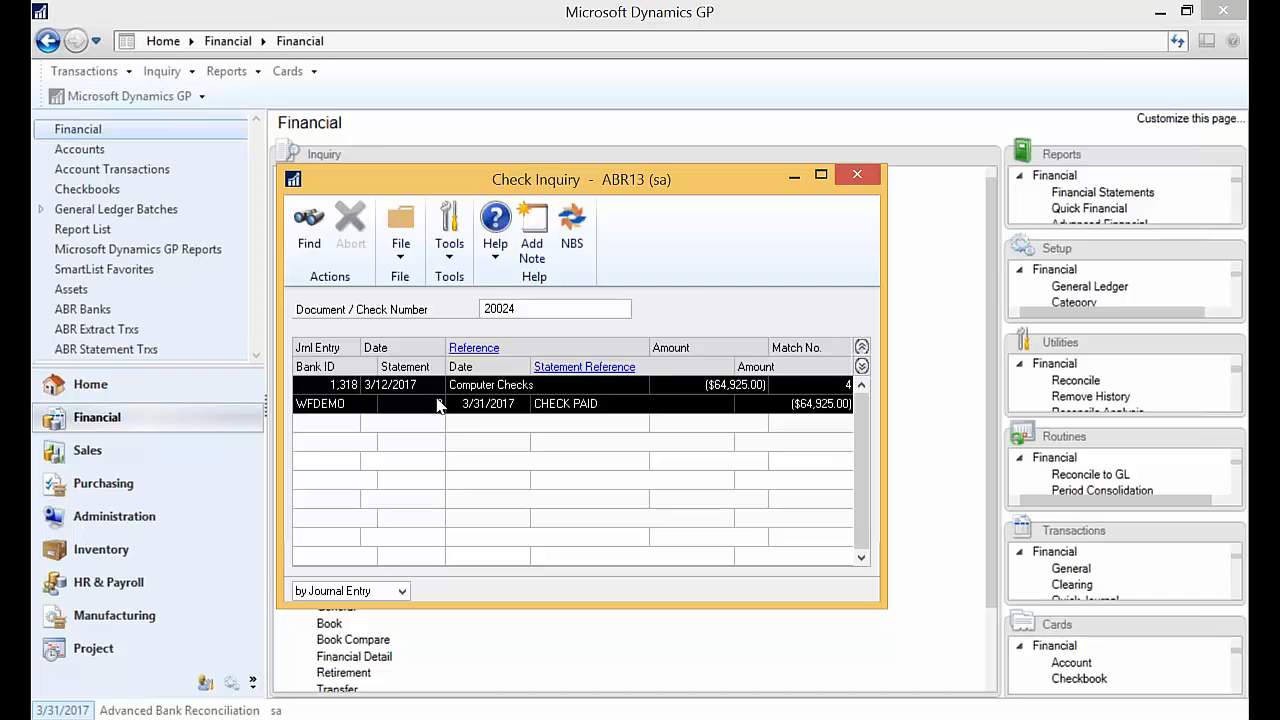
# Drill down to the check's bank statement, select the 3/12/2017 CHECK PAID line beside the check inquiry, and close both inquiries.
pyautogui.click(601, 371)
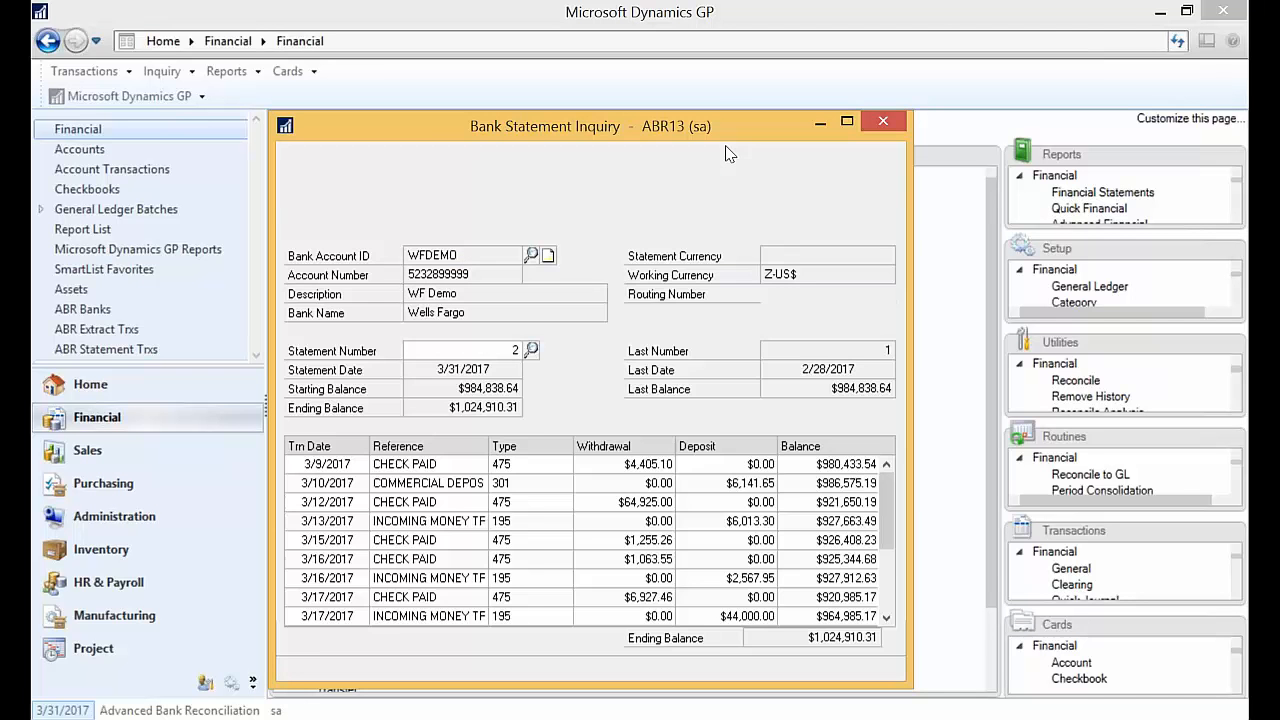
pyautogui.moveTo(750, 128); pyautogui.dragTo(914, 210)
pyautogui.moveTo(711, 173); pyautogui.dragTo(552, 22)
pyautogui.click(850, 248)
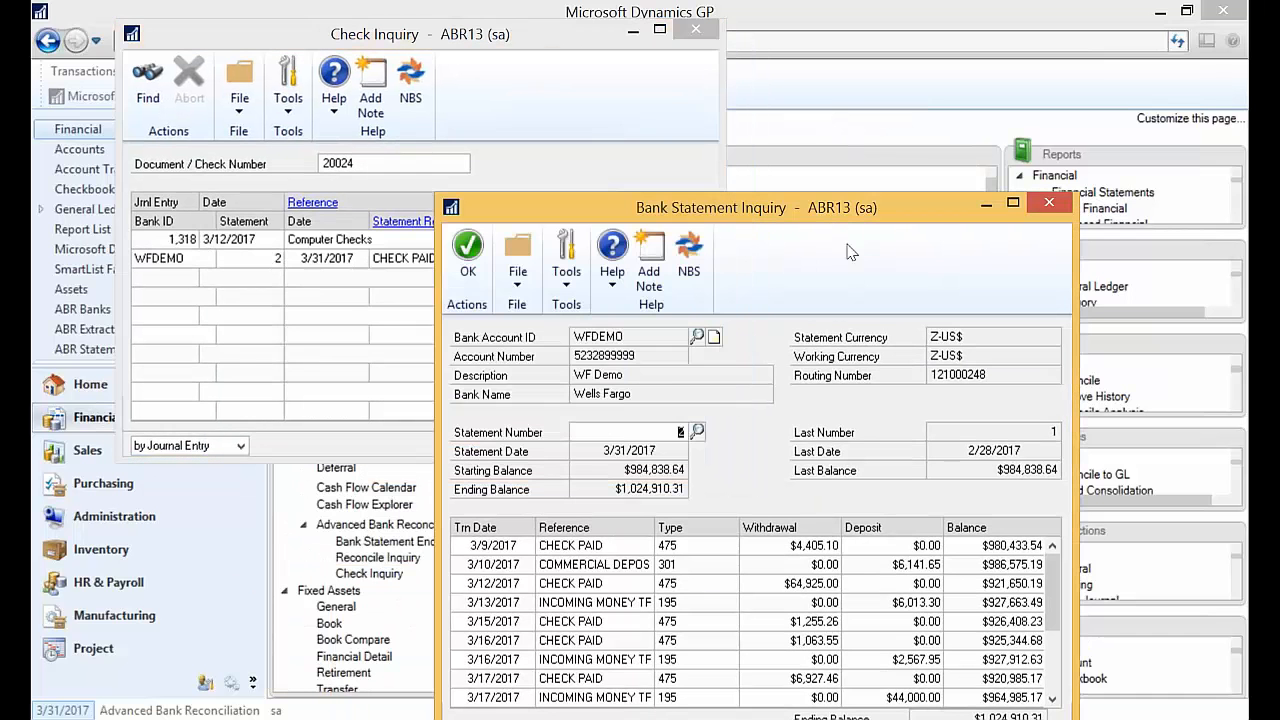
pyautogui.click(808, 590)
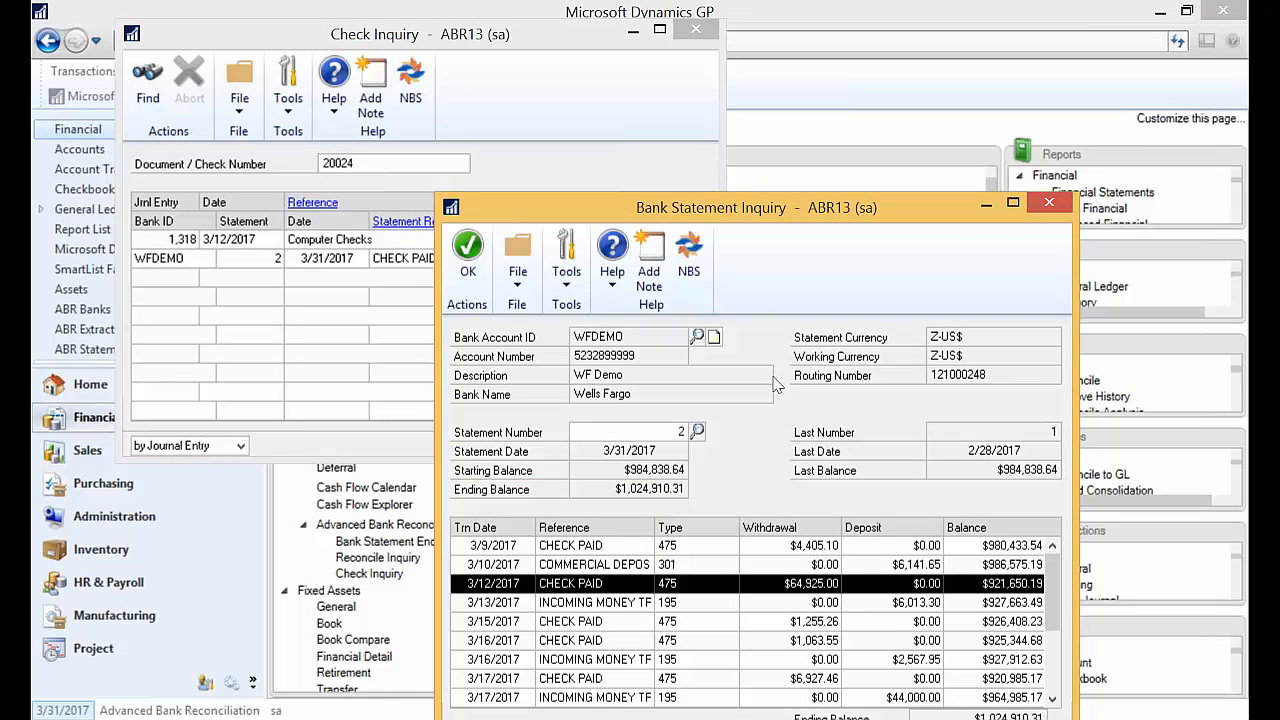
pyautogui.moveTo(823, 225); pyautogui.dragTo(741, 282)
pyautogui.moveTo(821, 275); pyautogui.dragTo(841, 65)
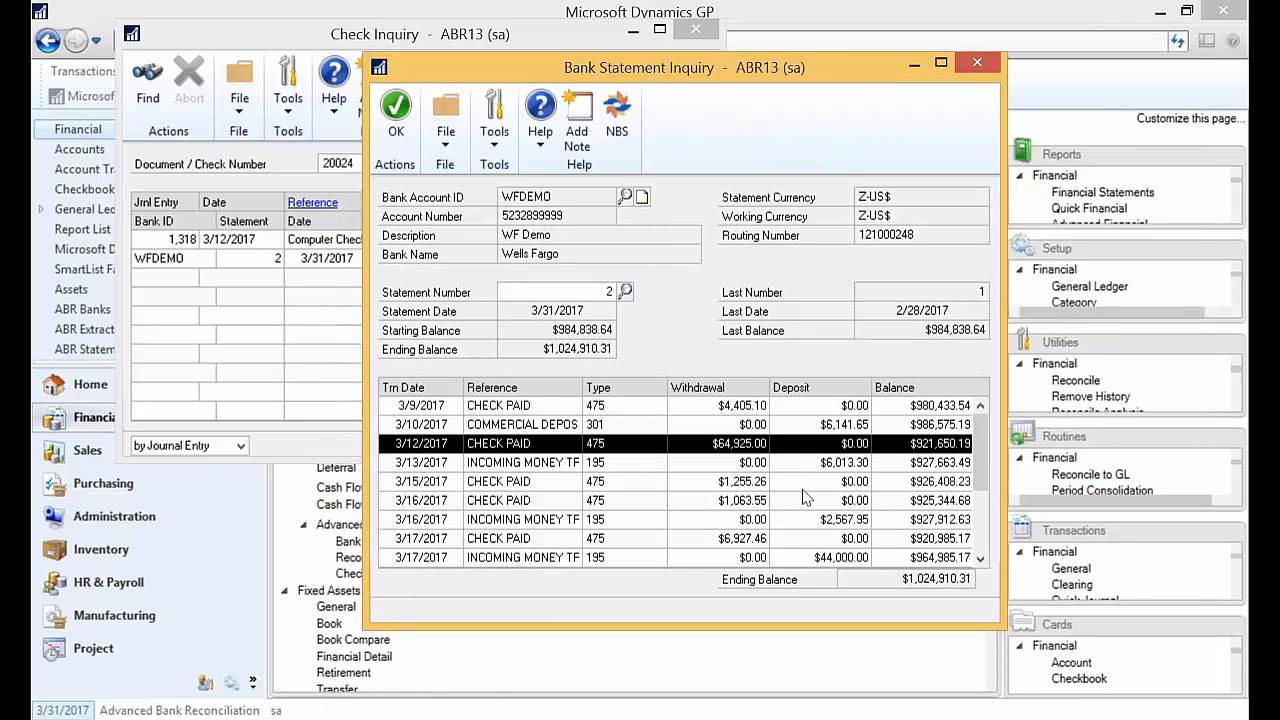
pyautogui.click(978, 66)
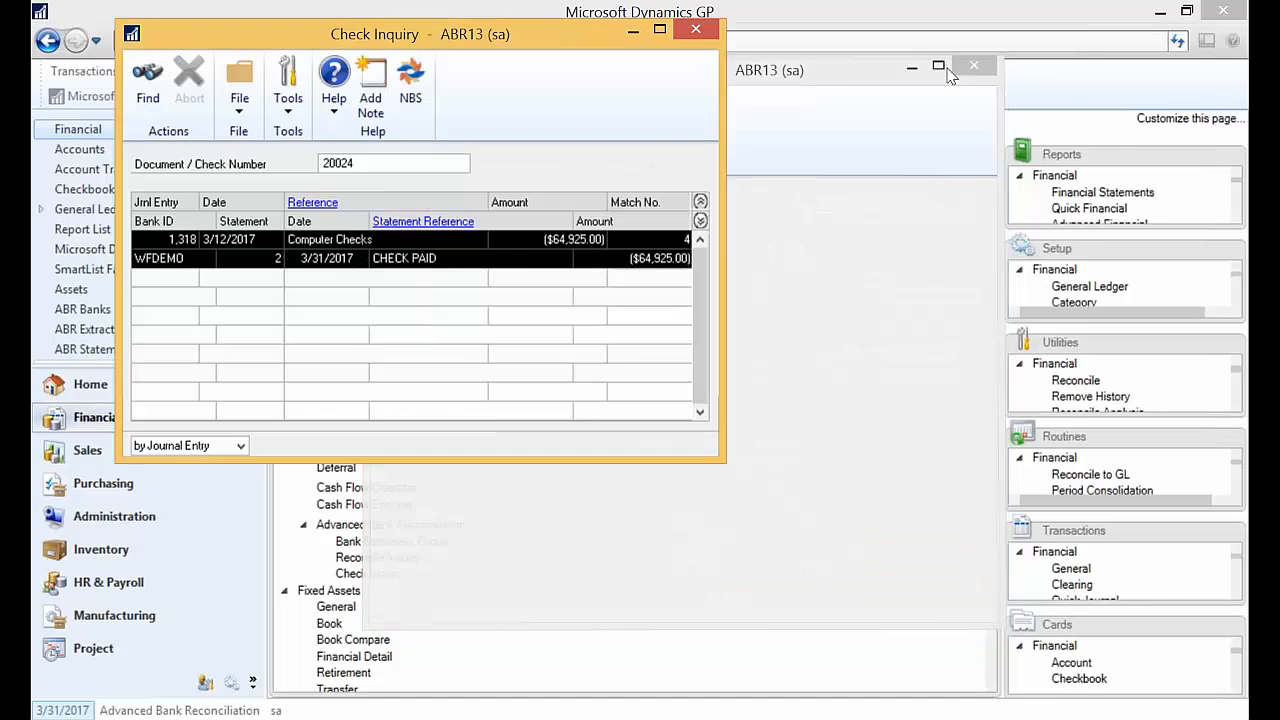
pyautogui.click(700, 31)
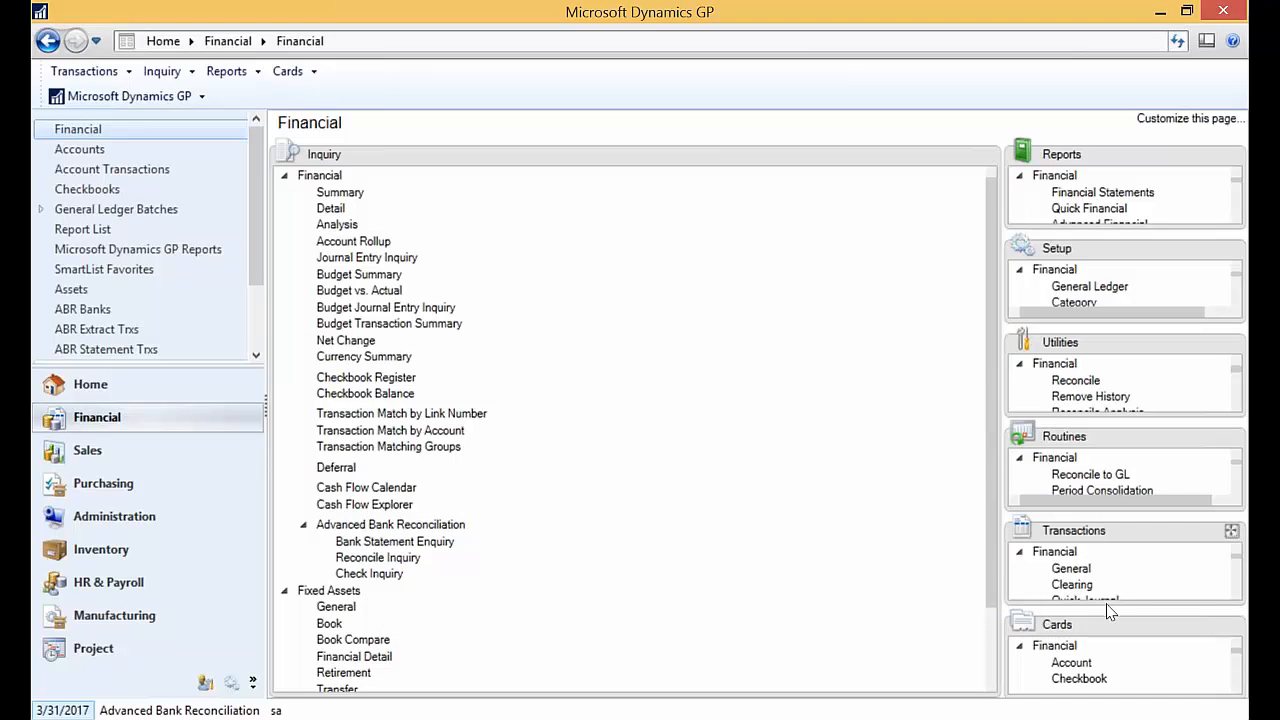
# Show the Financial reports, open Reconciliation Report Setup, and select the Aged Transactions report with the demo option.
pyautogui.moveTo(1122, 160); pyautogui.dragTo(458, 148)
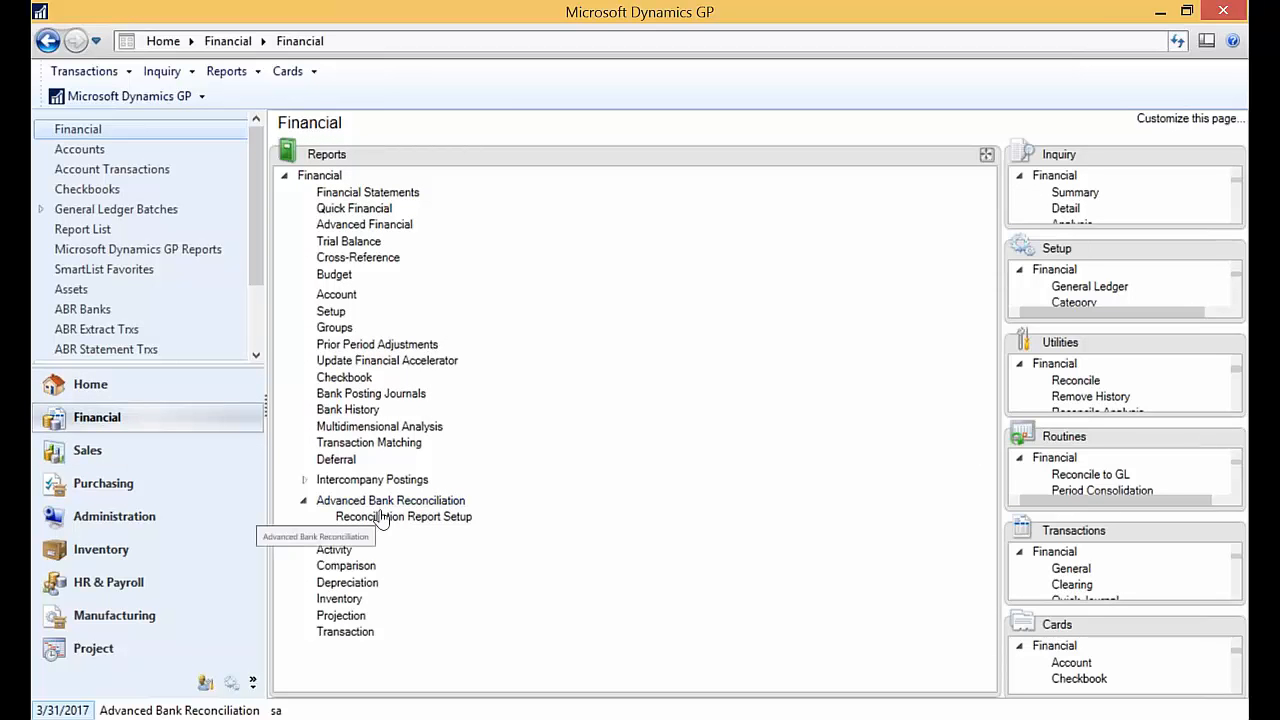
pyautogui.click(410, 516)
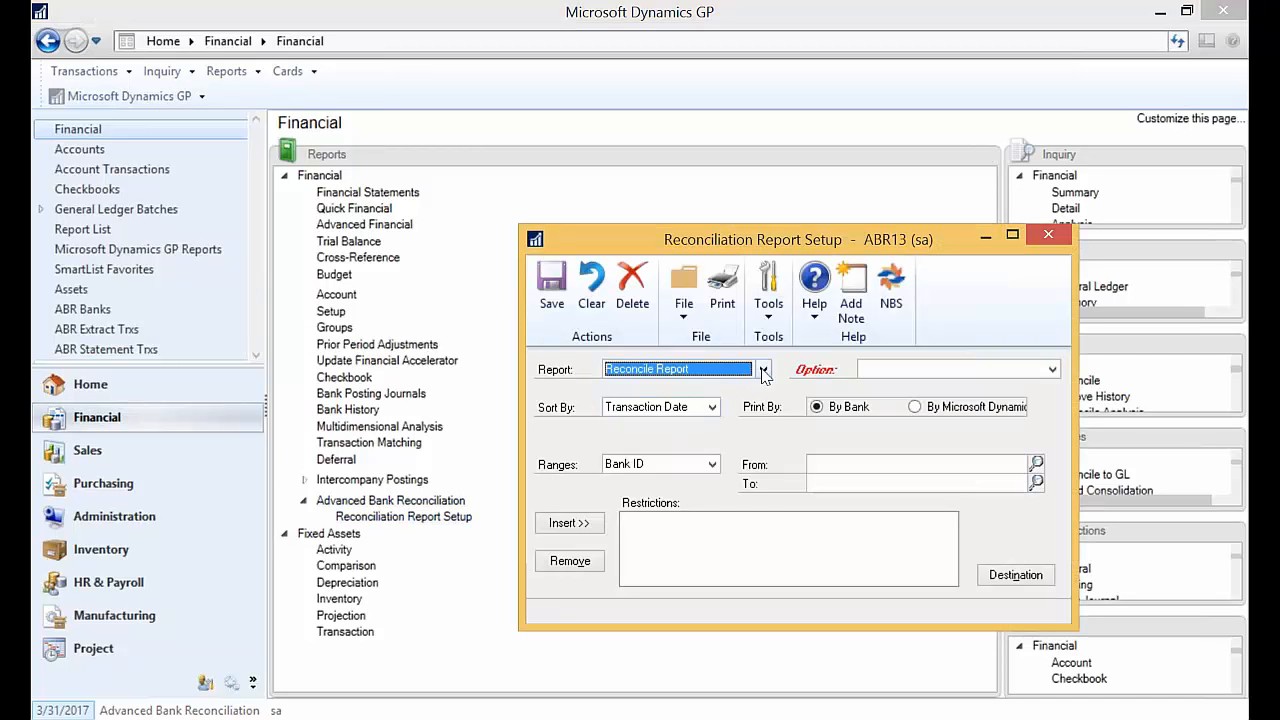
pyautogui.click(762, 369)
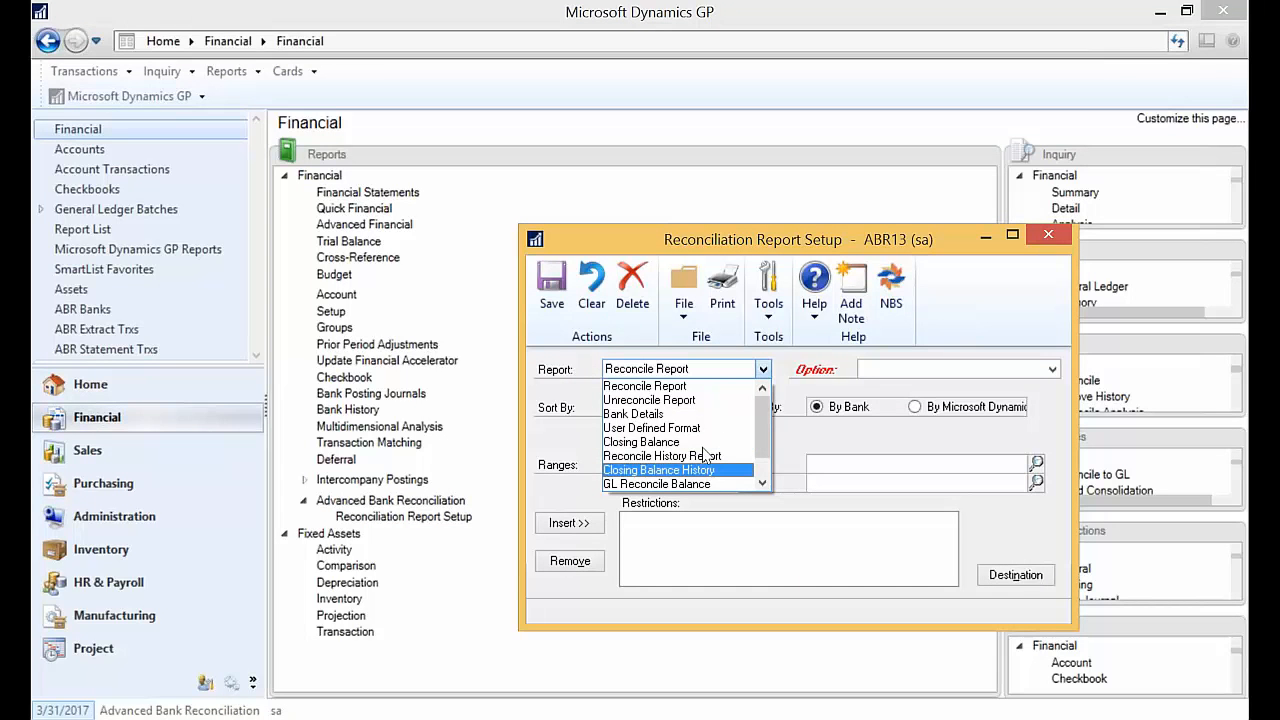
pyautogui.scroll(-2, 710, 470)
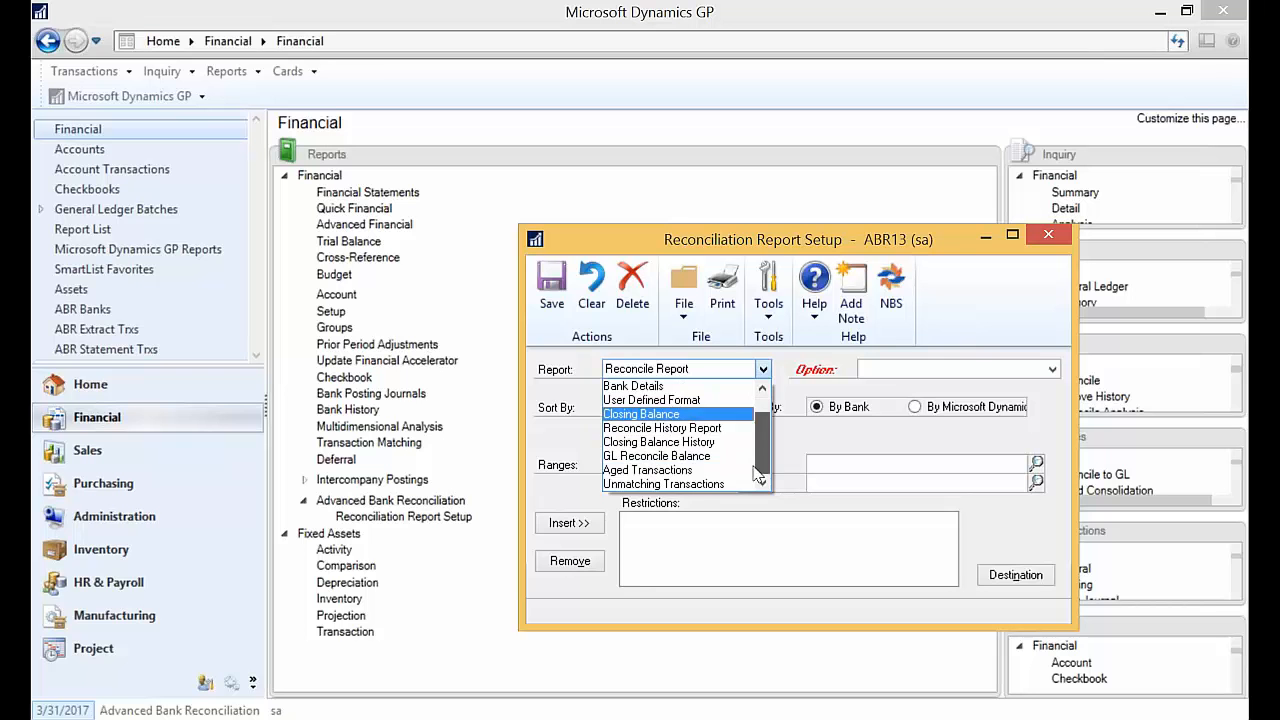
pyautogui.click(690, 470)
pyautogui.click(928, 369)
pyautogui.click(1052, 370)
pyautogui.click(1016, 386)
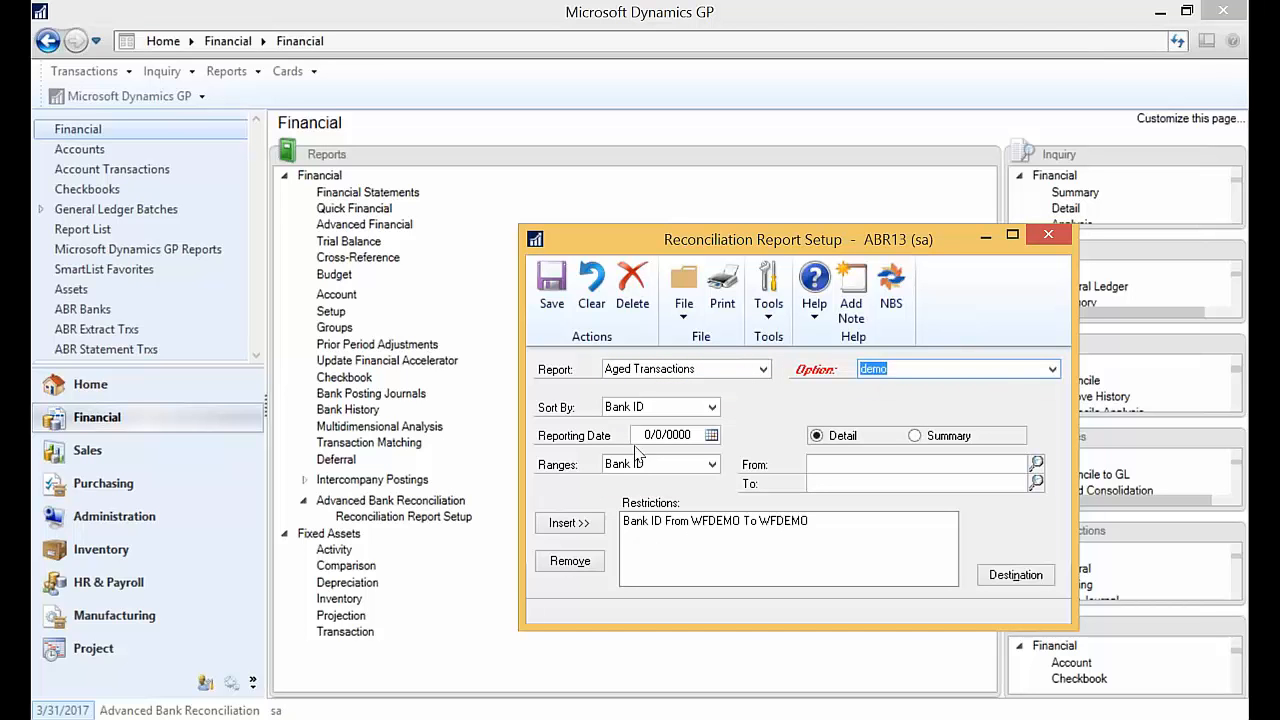
# Output the Aged Transactions report to the screen and enlarge it to 150% in a maximized window.
pyautogui.click(722, 290)
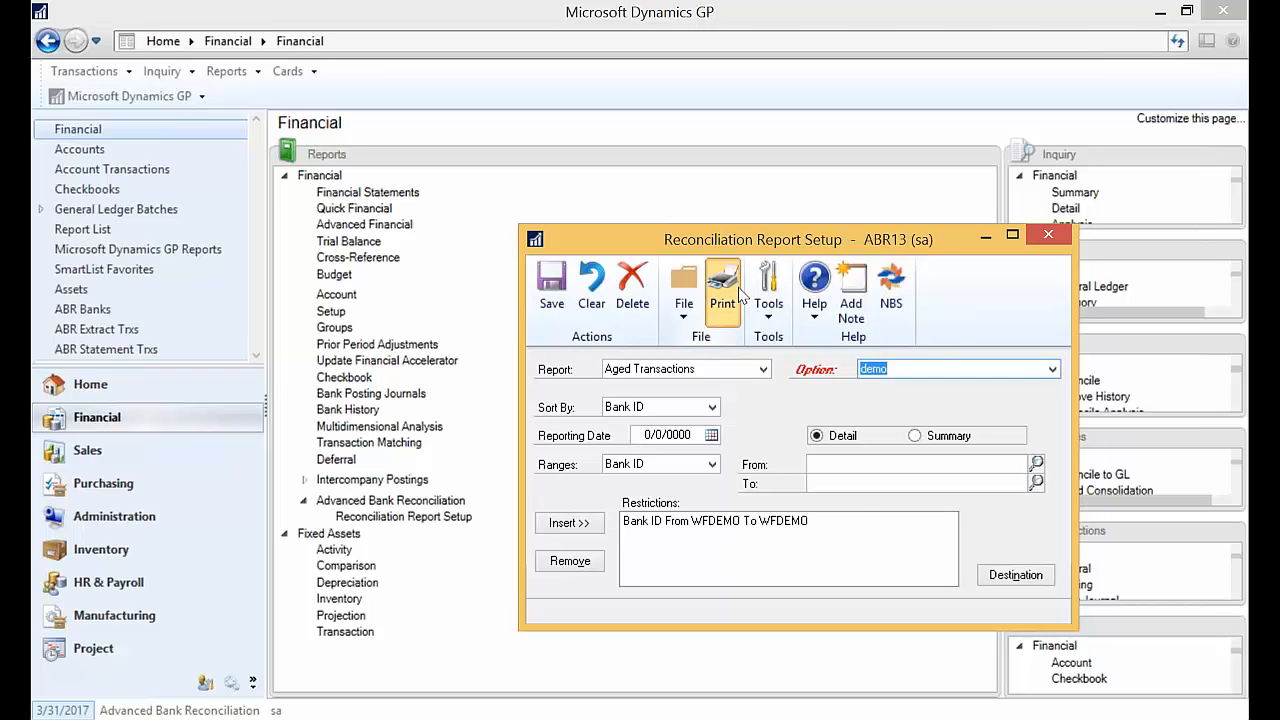
pyautogui.click(716, 507)
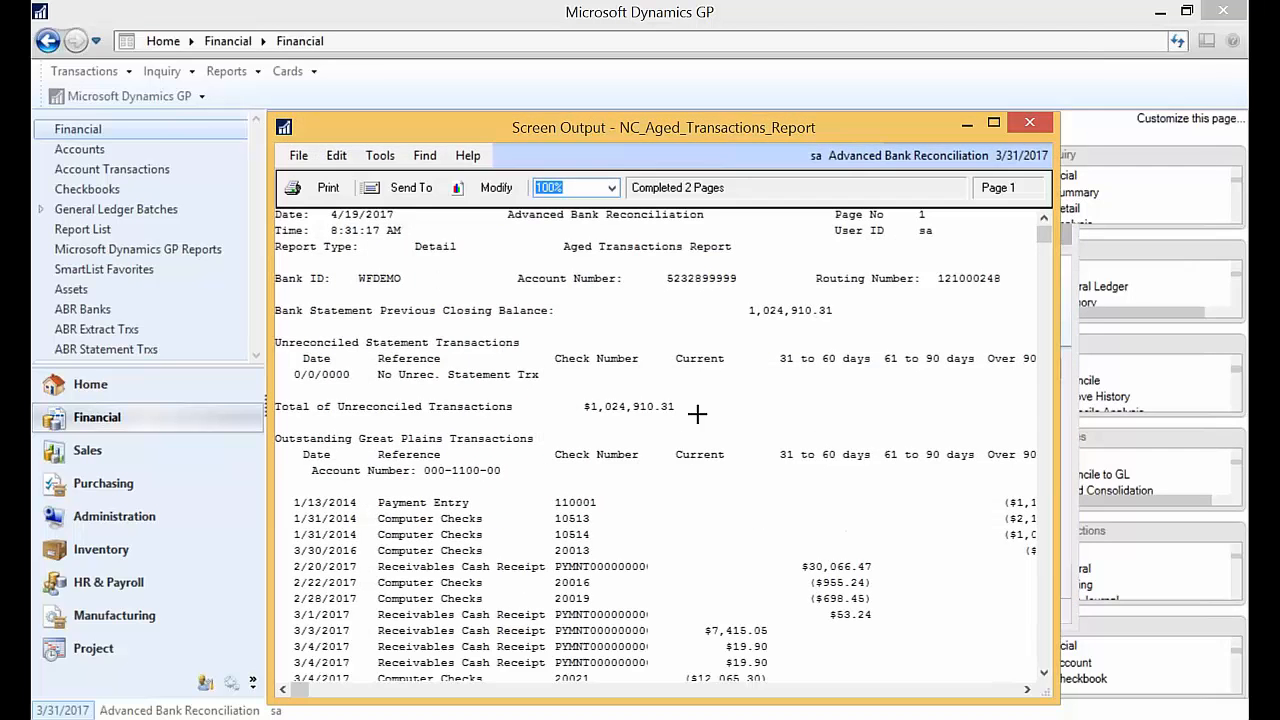
pyautogui.click(611, 188)
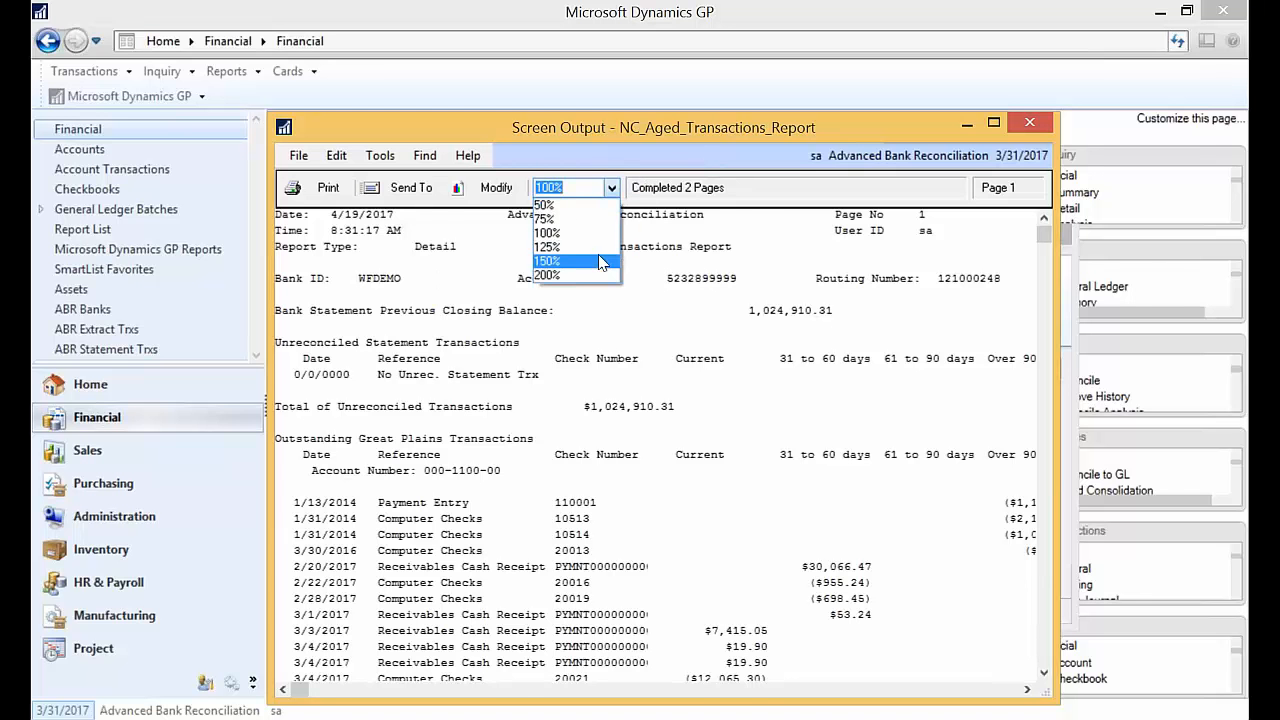
pyautogui.click(602, 262)
pyautogui.doubleClick(813, 120)
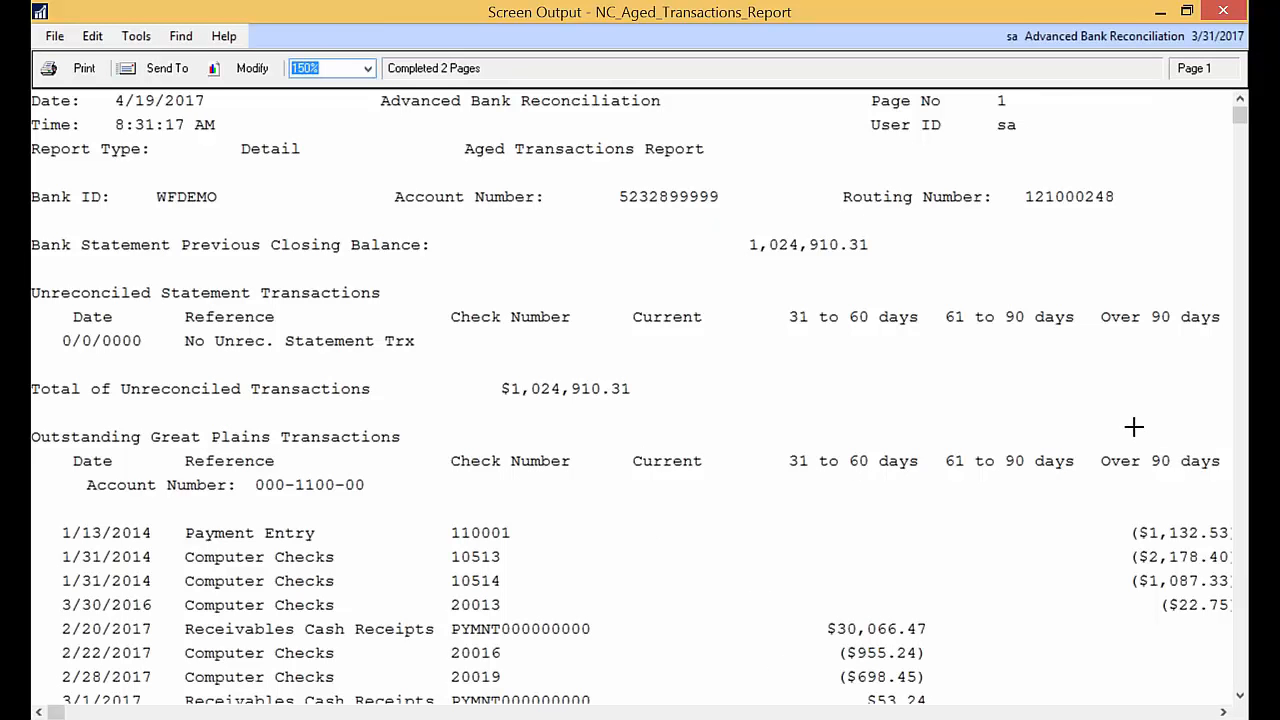
# Review the outstanding transactions by aging period, highlight the four over 90 days, and close the report and its setup.
pyautogui.scroll(-1, 1131, 423)
pyautogui.scroll(-1, 1131, 423)
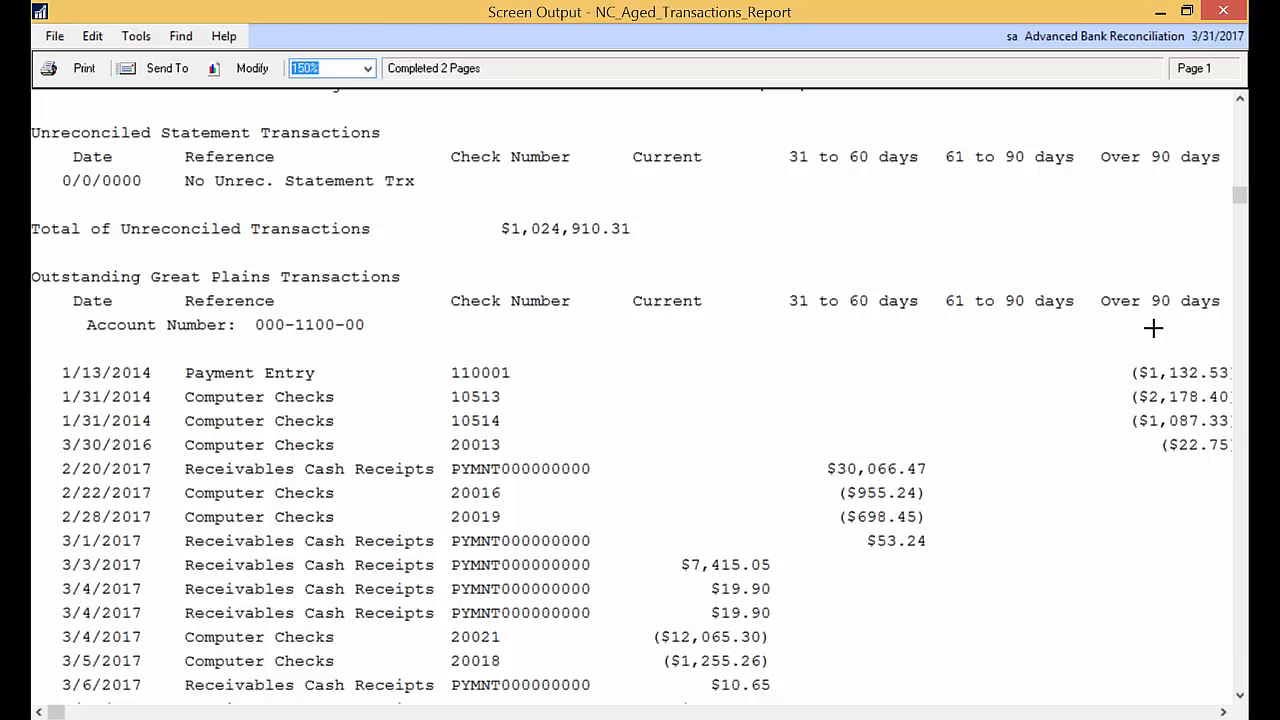
pyautogui.moveTo(1160, 374); pyautogui.dragTo(1170, 444)
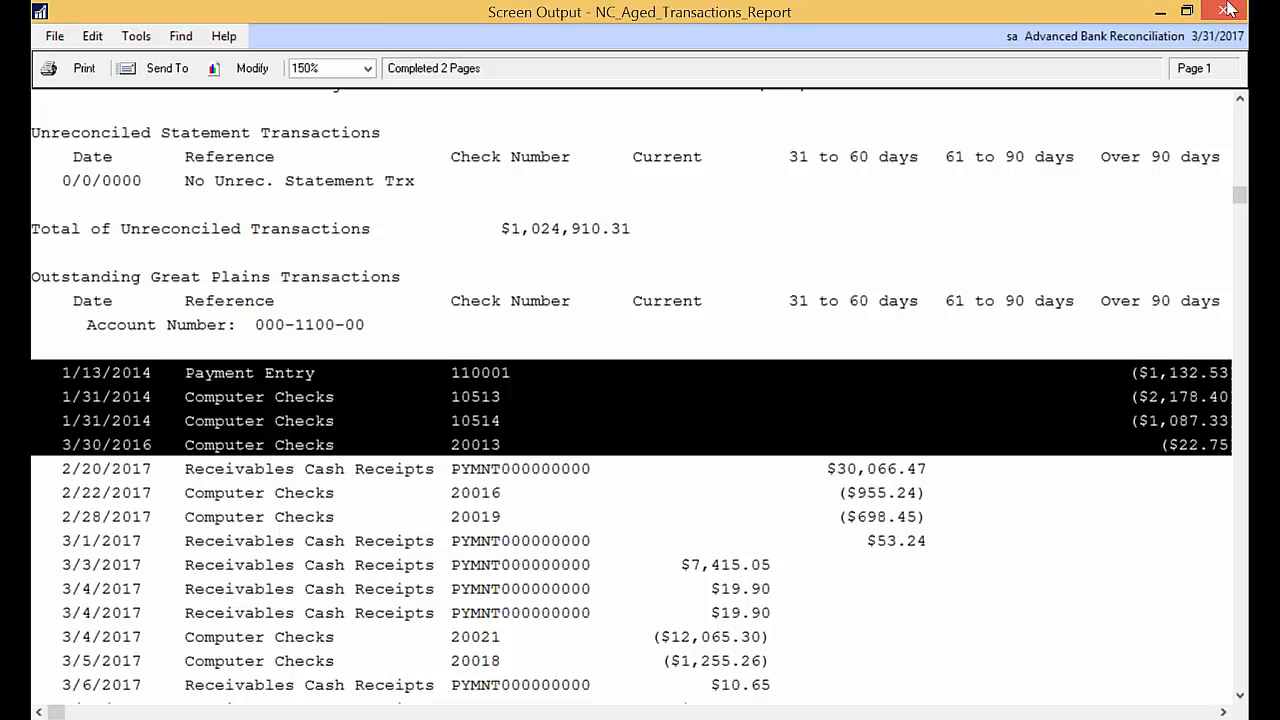
pyautogui.click(1187, 11)
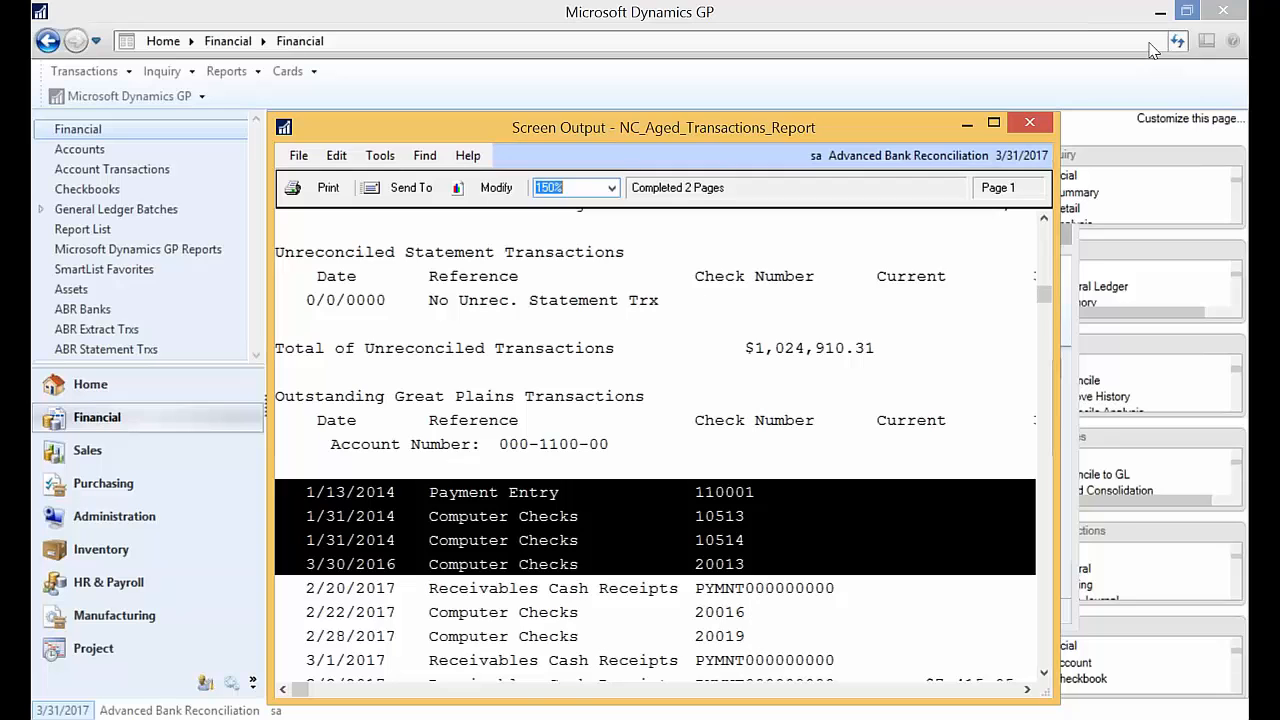
pyautogui.click(1029, 123)
pyautogui.click(1045, 233)
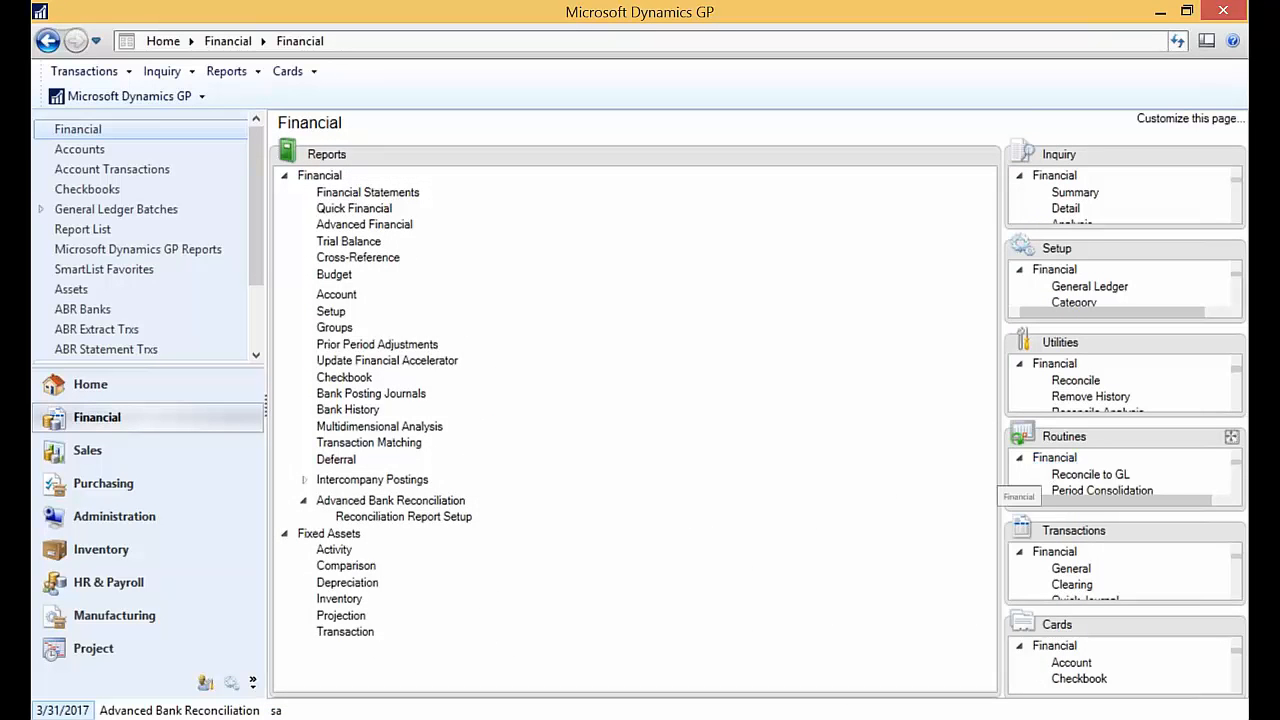
# Open the Unreconcile Transactions utility, enter bank WFDEMO with start and end reconcile number 2, and close it without running it.
pyautogui.click(1232, 344)
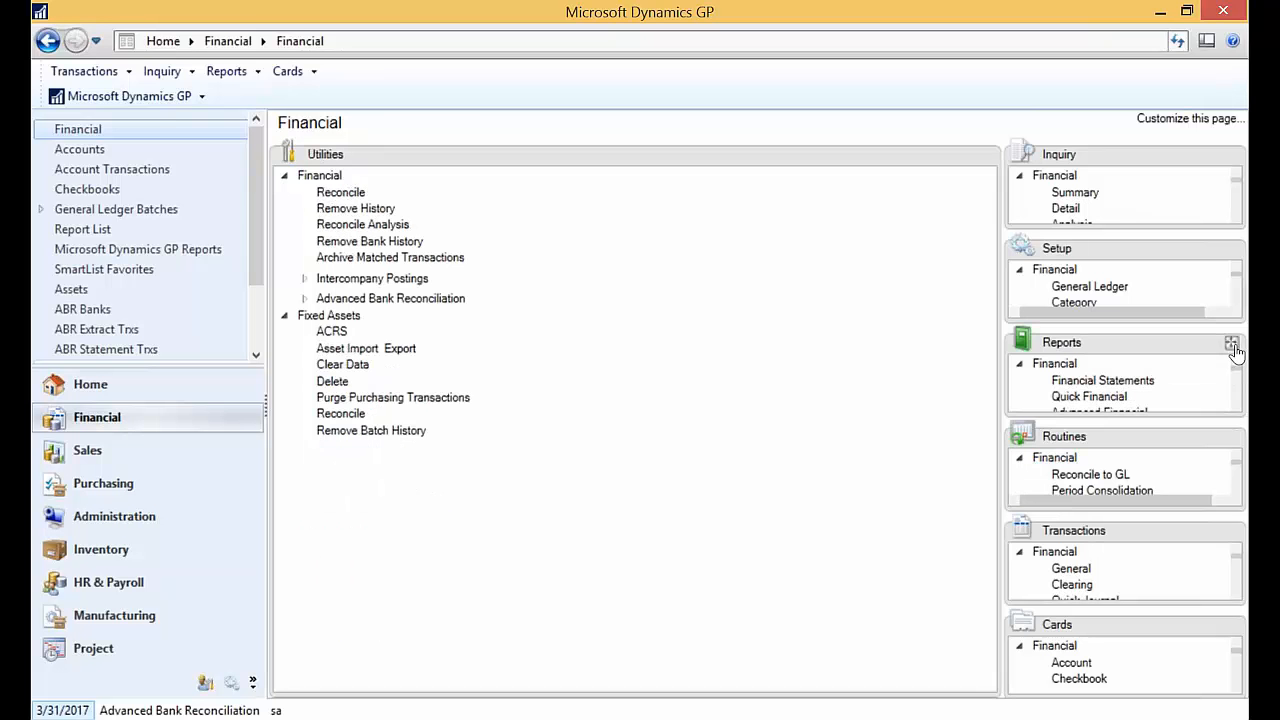
pyautogui.click(390, 298)
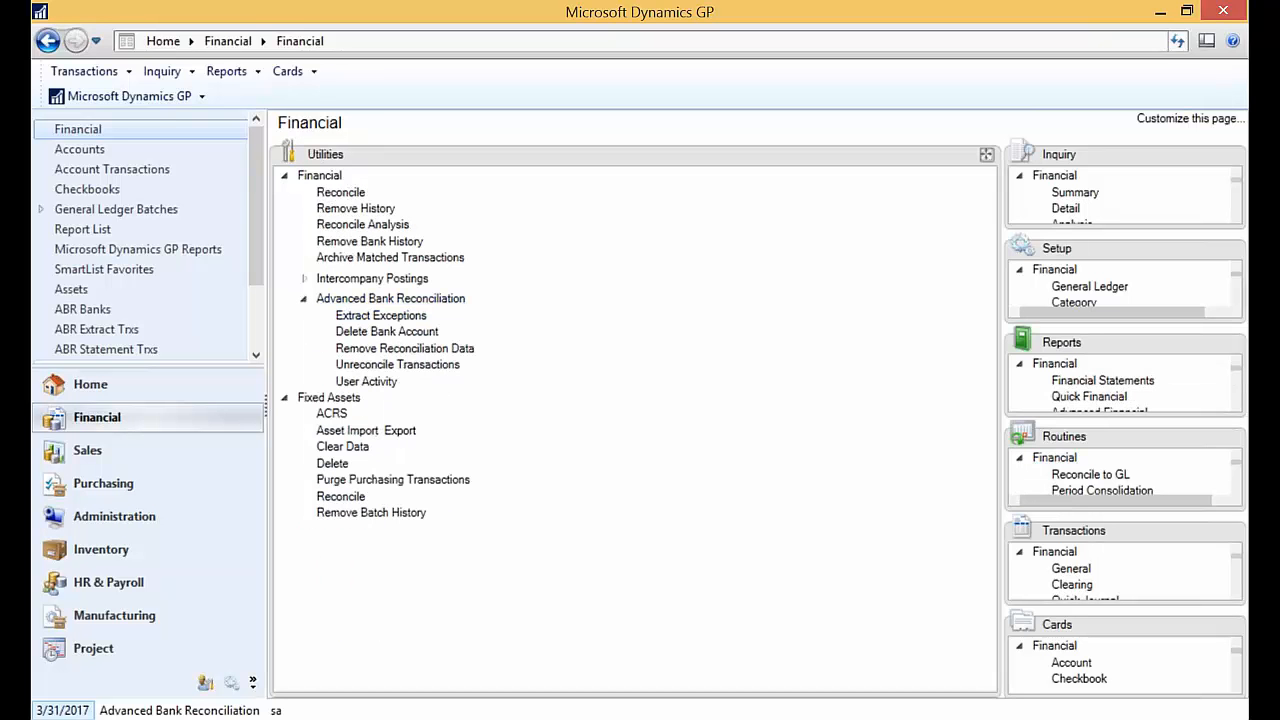
pyautogui.click(397, 364)
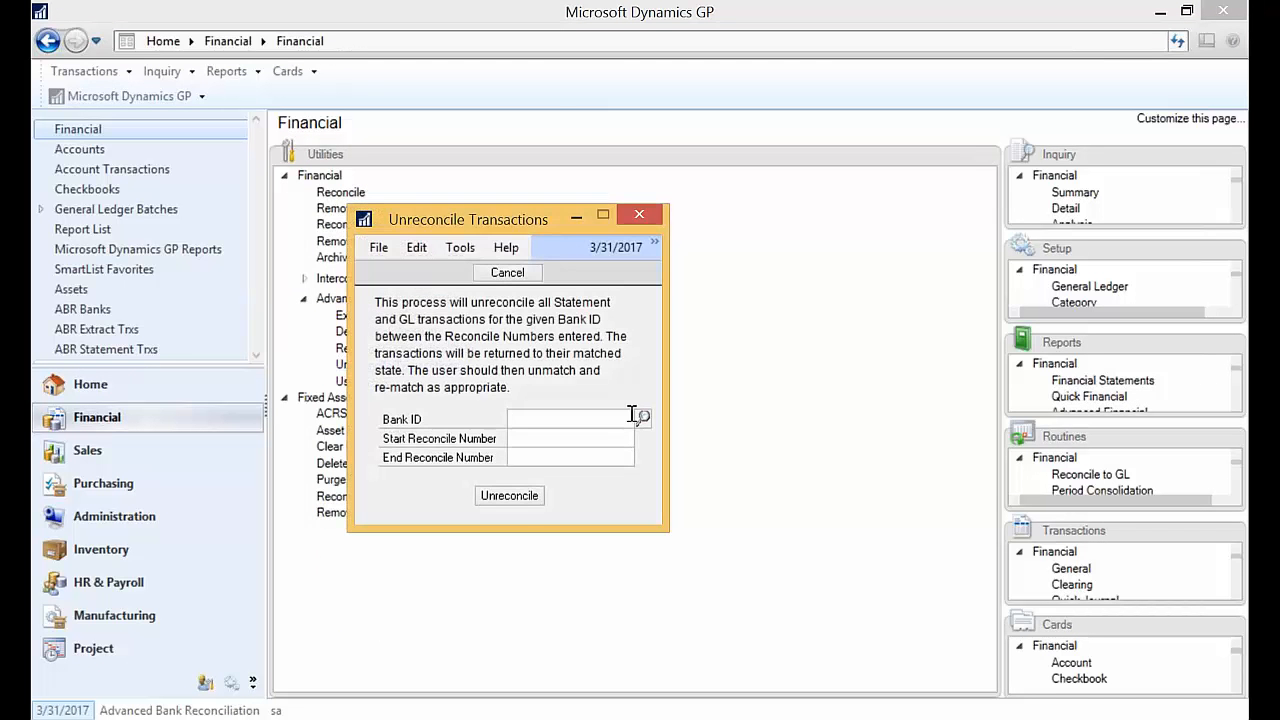
pyautogui.click(634, 414)
pyautogui.click(352, 454)
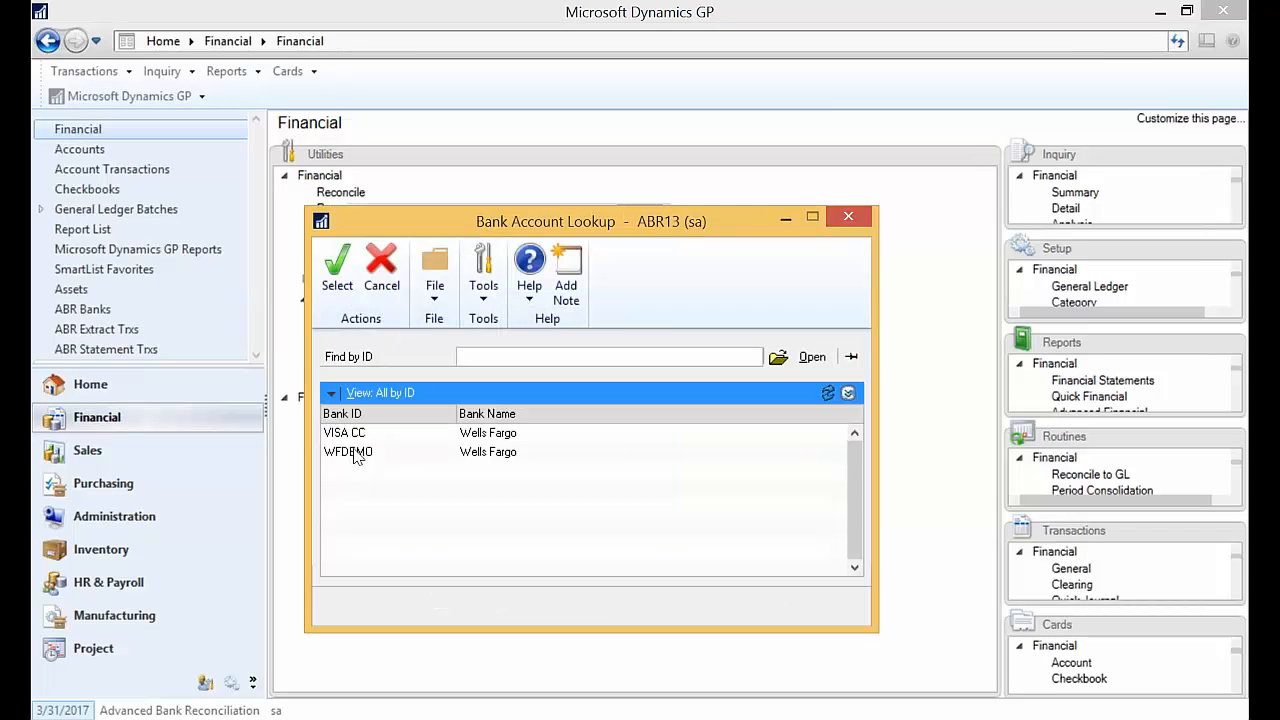
pyautogui.click(336, 275)
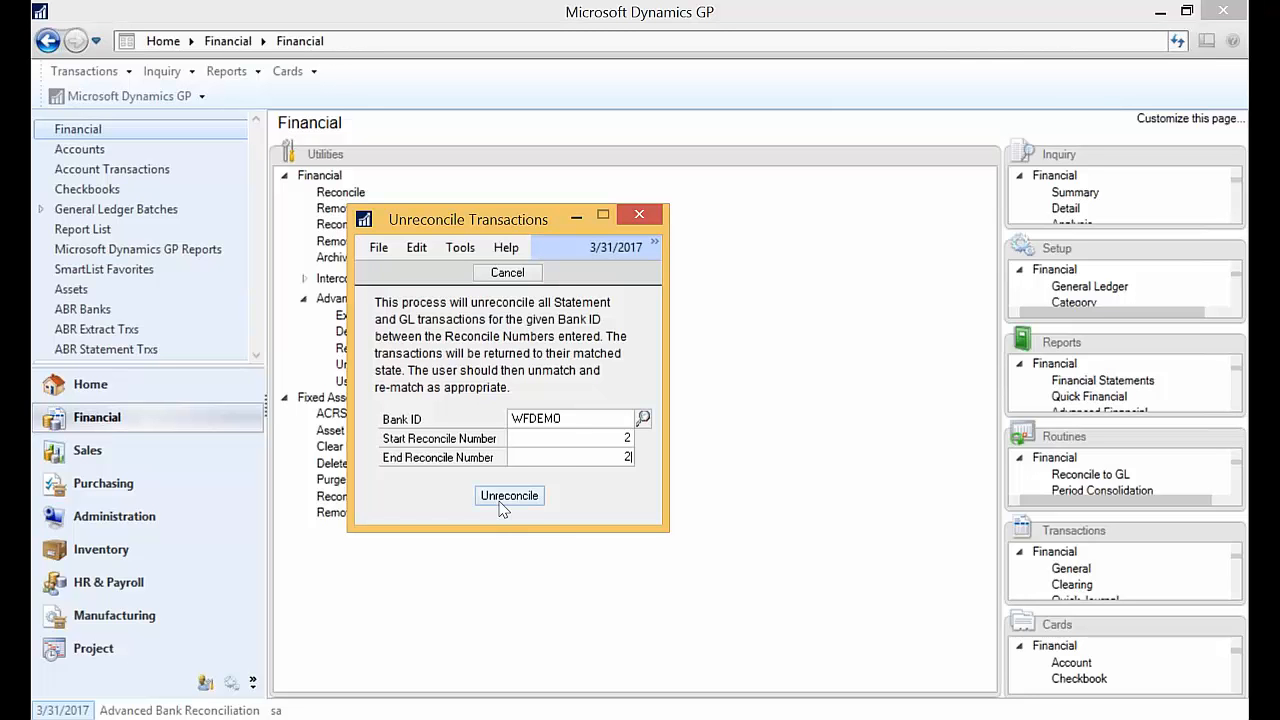
pyautogui.click(657, 213)
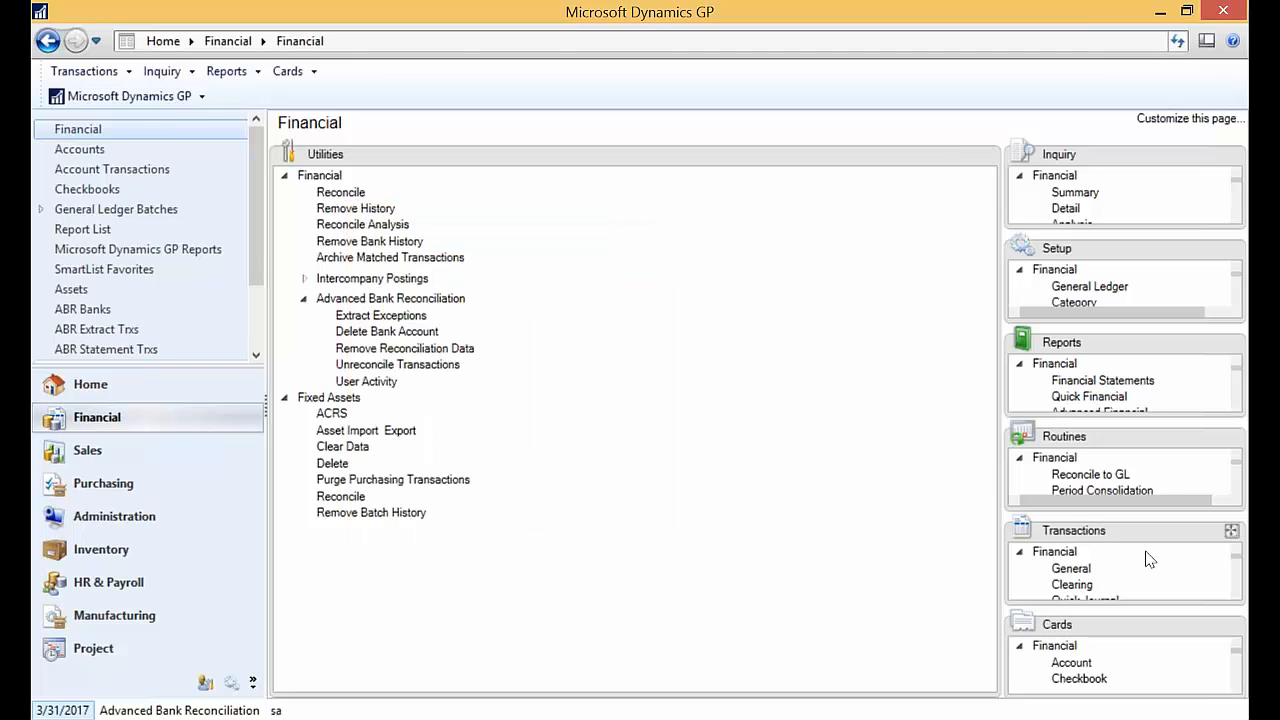
# Show the Financial transactions and setup lists, and open Extract Setup for Advanced Bank Reconciliation.
pyautogui.click(1231, 536)
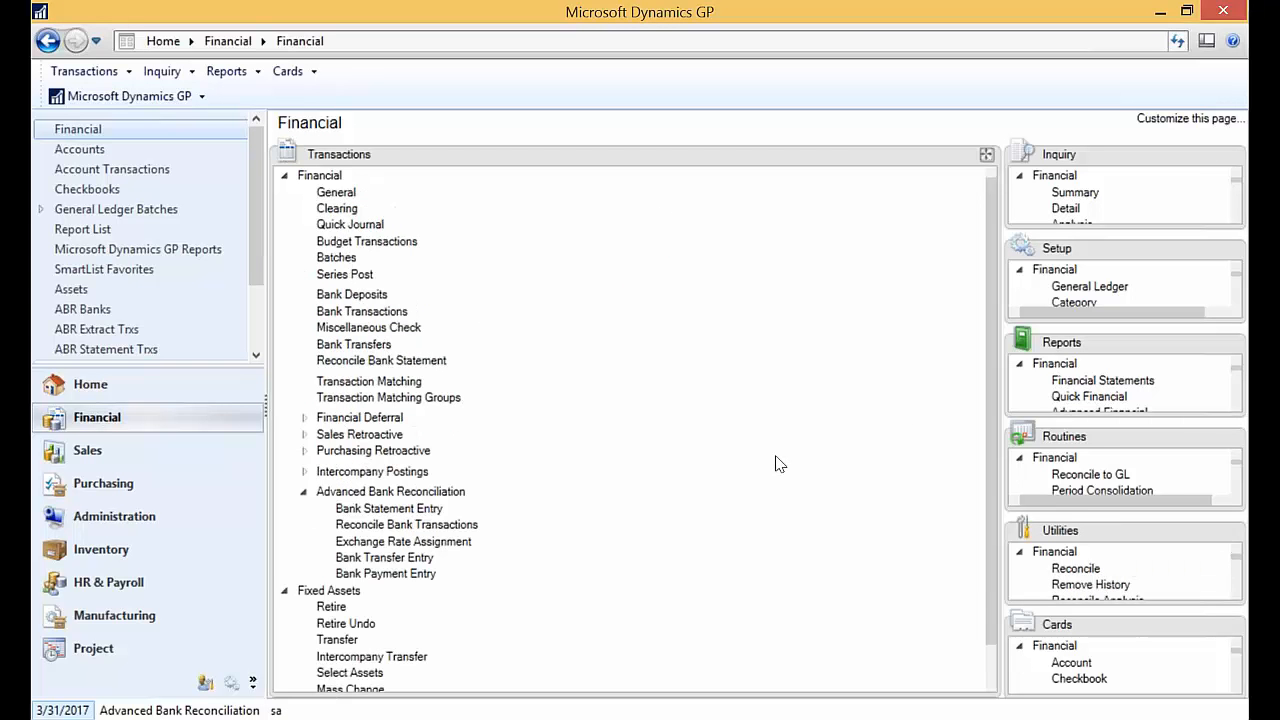
pyautogui.moveTo(1106, 250); pyautogui.dragTo(423, 157)
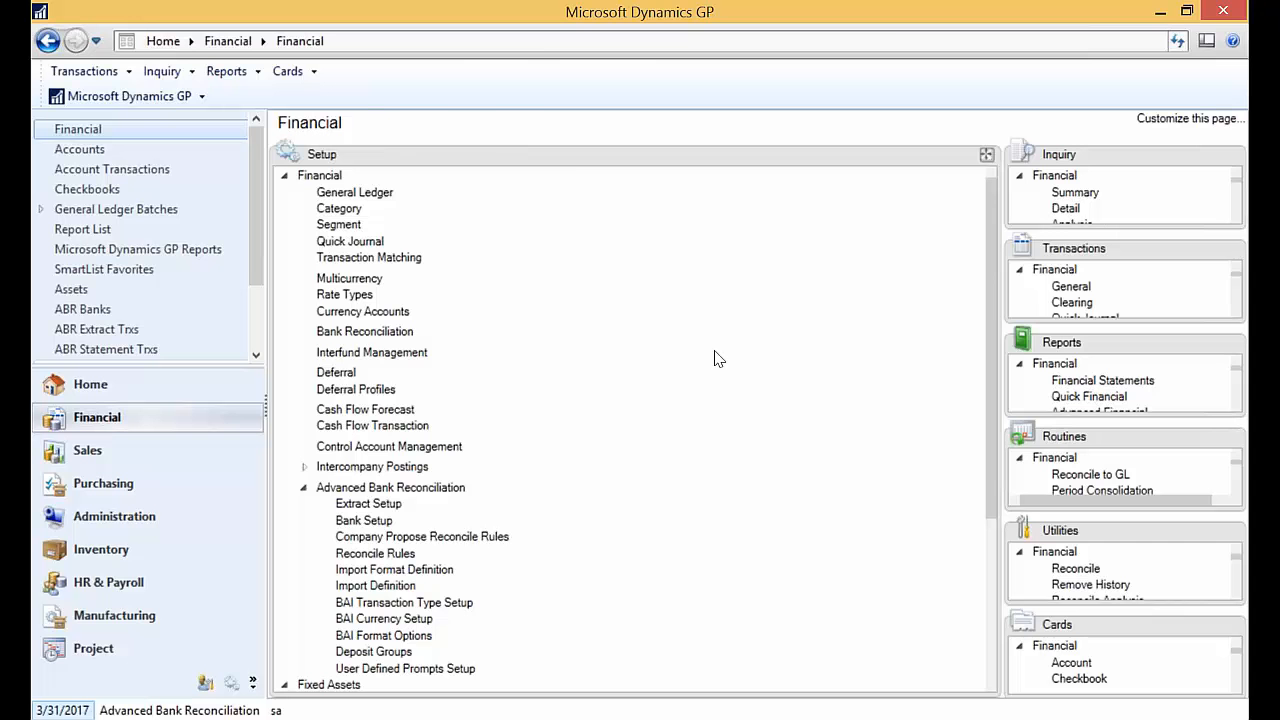
pyautogui.click(394, 508)
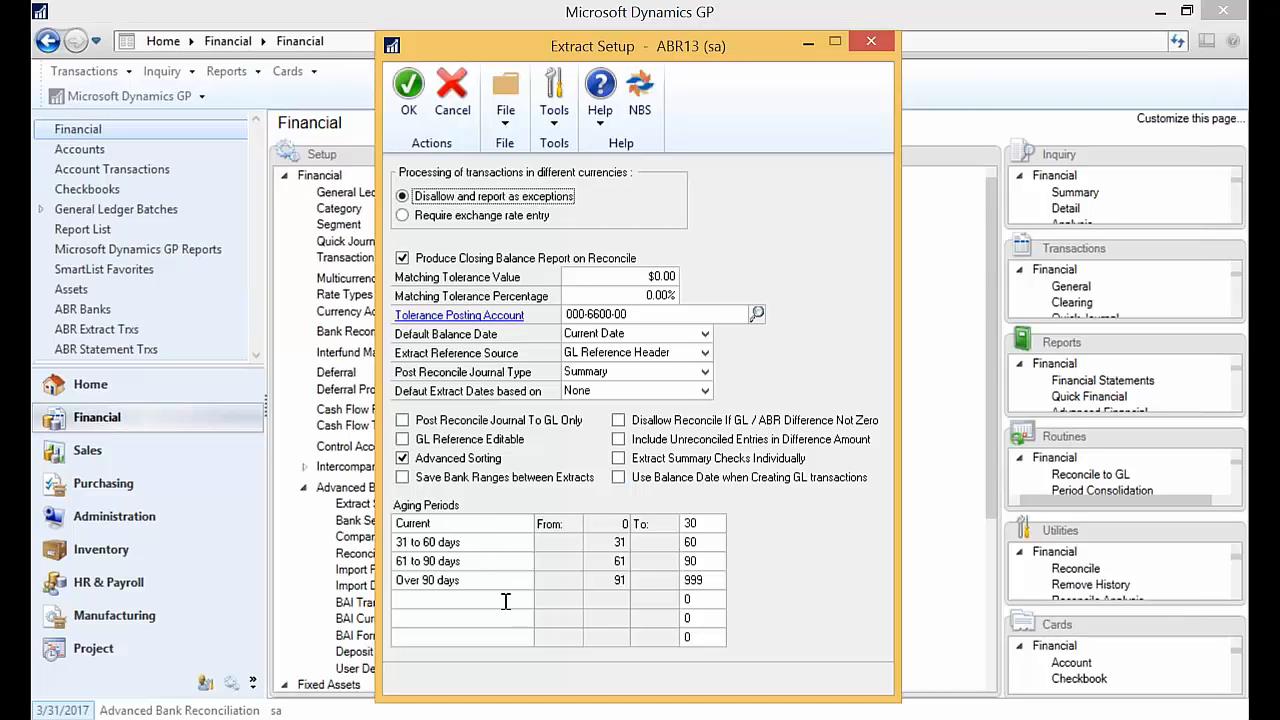
# Try entering placeholder text as a description in the first empty aging period row, and clear it.
pyautogui.click(465, 597)
pyautogui.write('olkiokioko')
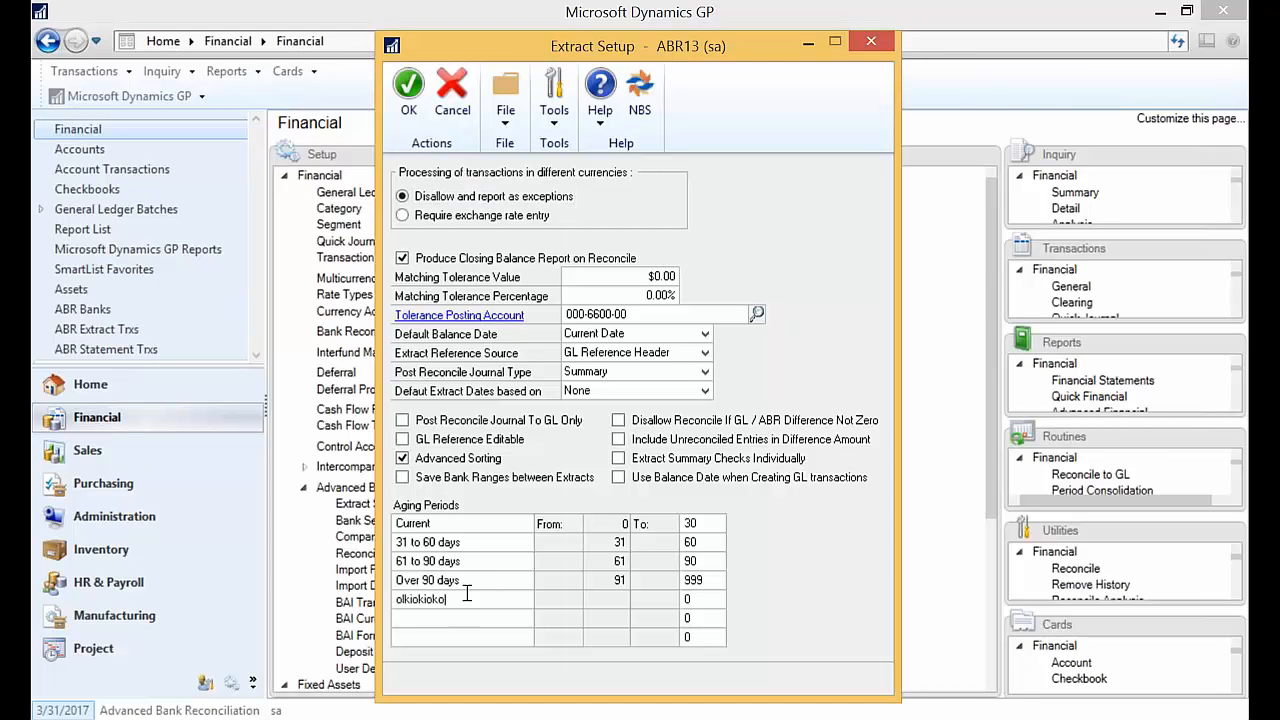
pyautogui.press('BackSpace')
pyautogui.press('BackSpace')
pyautogui.press('BackSpace')
pyautogui.press('BackSpace')
pyautogui.press('BackSpace')
pyautogui.press('BackSpace')
pyautogui.press('BackSpace')
pyautogui.press('BackSpace')
pyautogui.press('BackSpace')
pyautogui.press('BackSpace')
# View the Extract Reference Source choices, enable Disallow Reconcile If GL / ABR Difference Not Zero, and minimize Extract Setup.
pyautogui.click(706, 353)
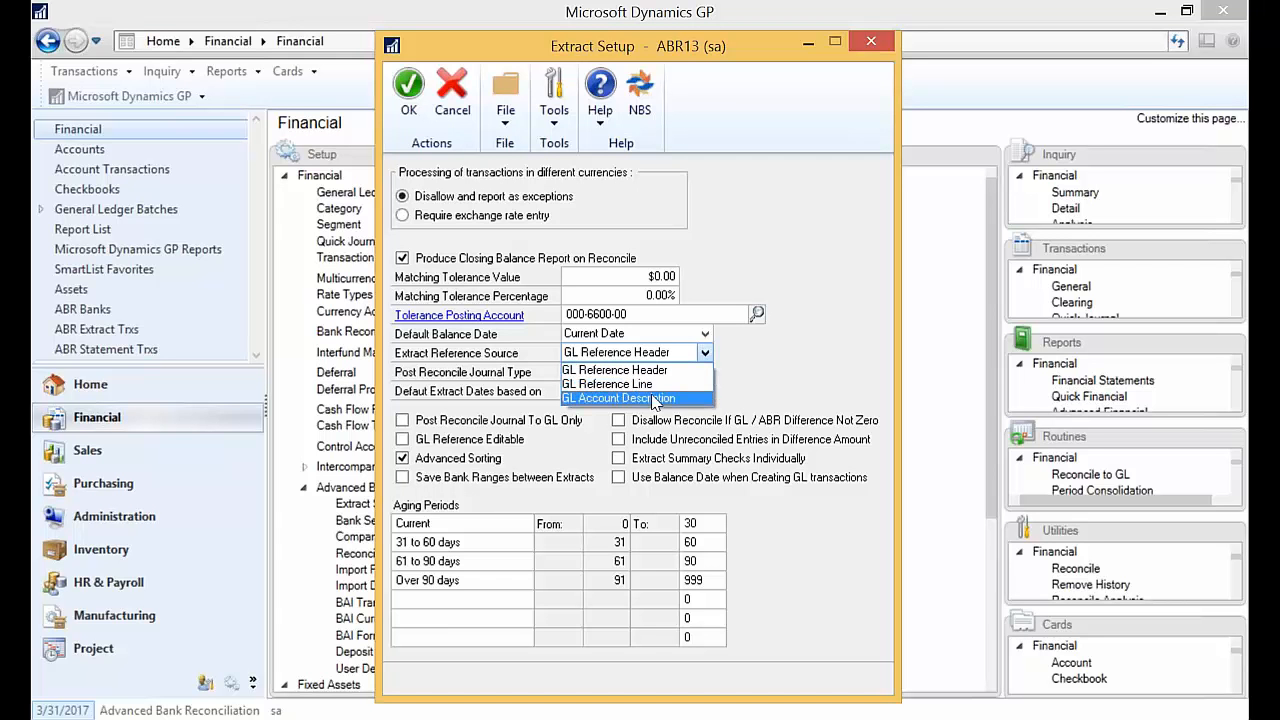
pyautogui.click(790, 350)
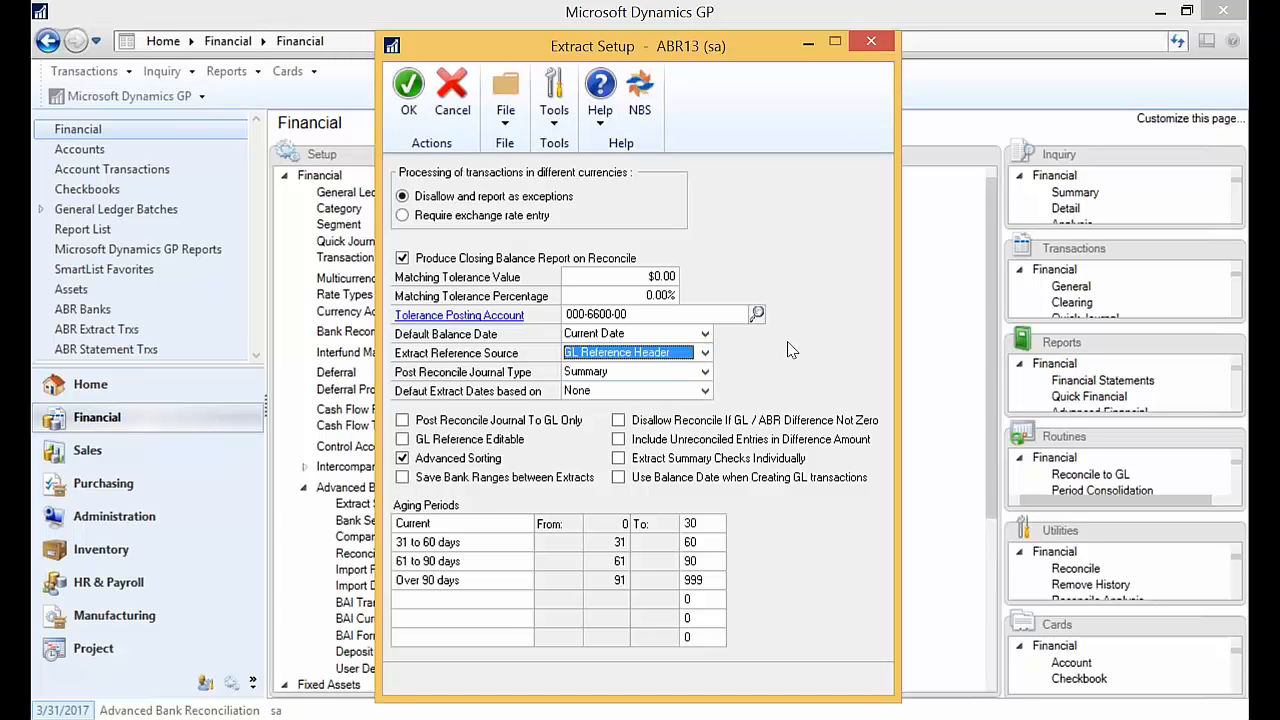
pyautogui.click(620, 421)
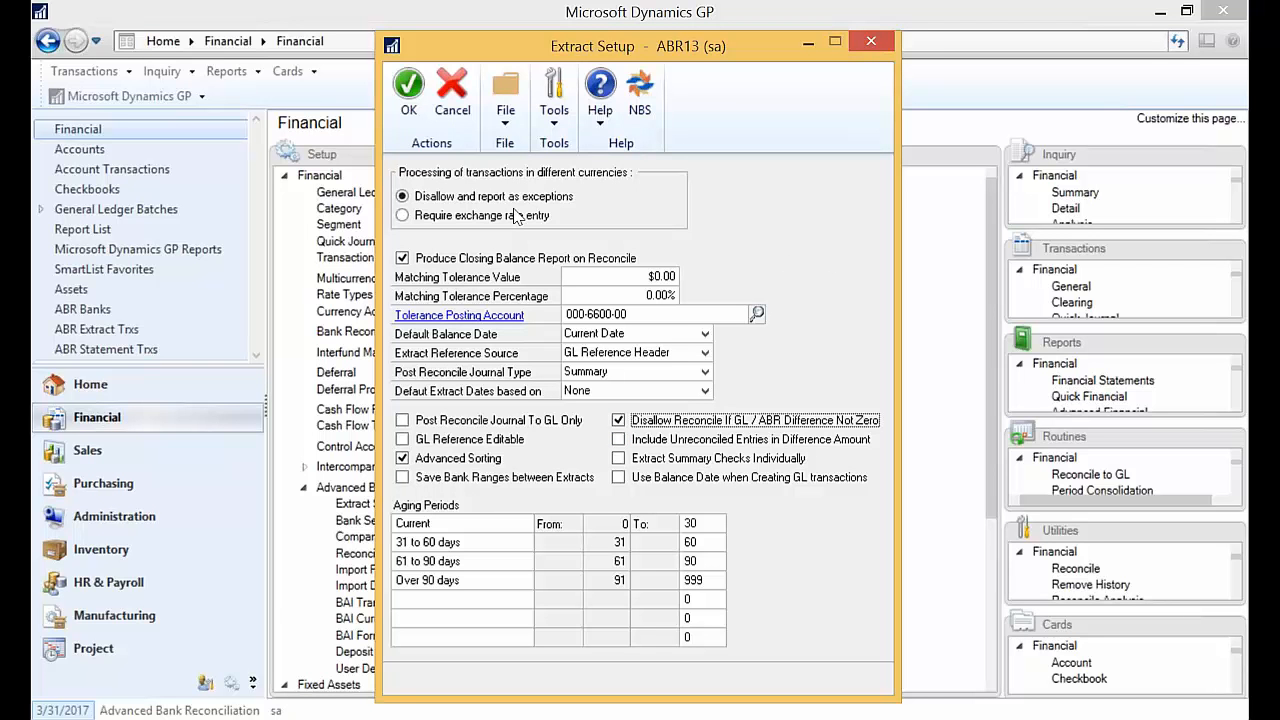
pyautogui.click(810, 45)
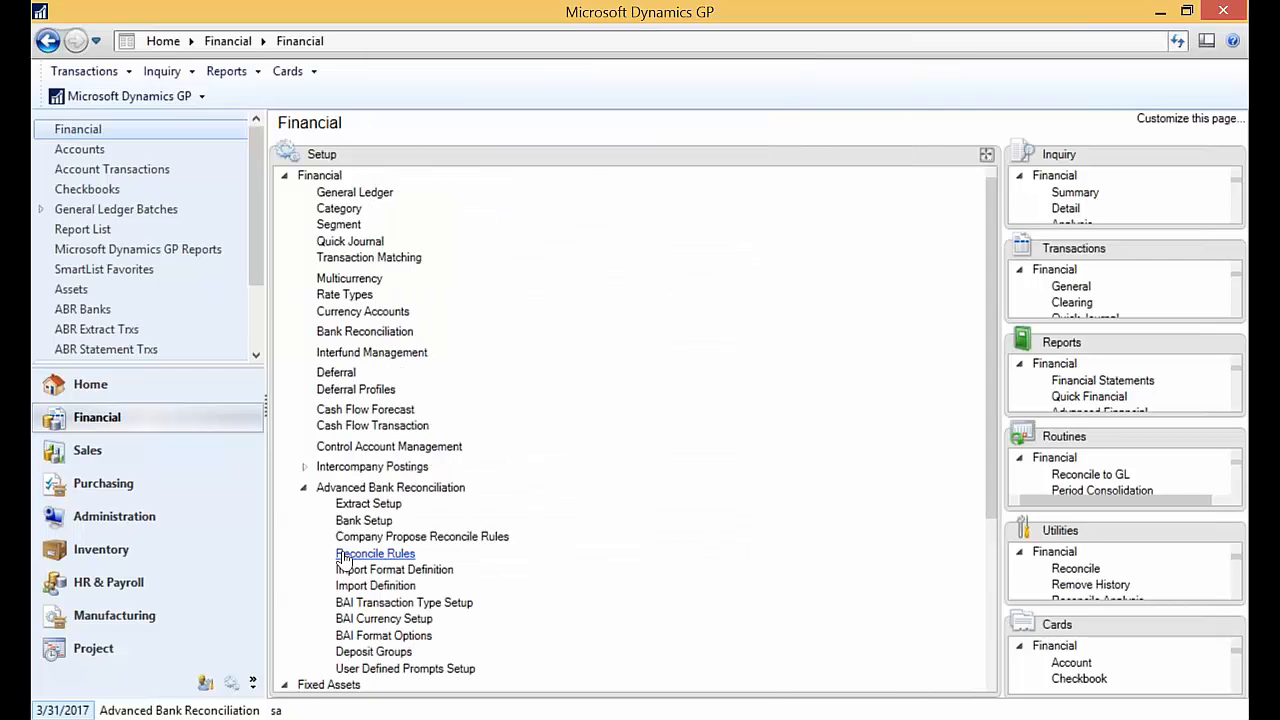
# Review the WFDEMO bank account setup and its Company Propose Reconcile Rules, and close both windows.
pyautogui.click(364, 522)
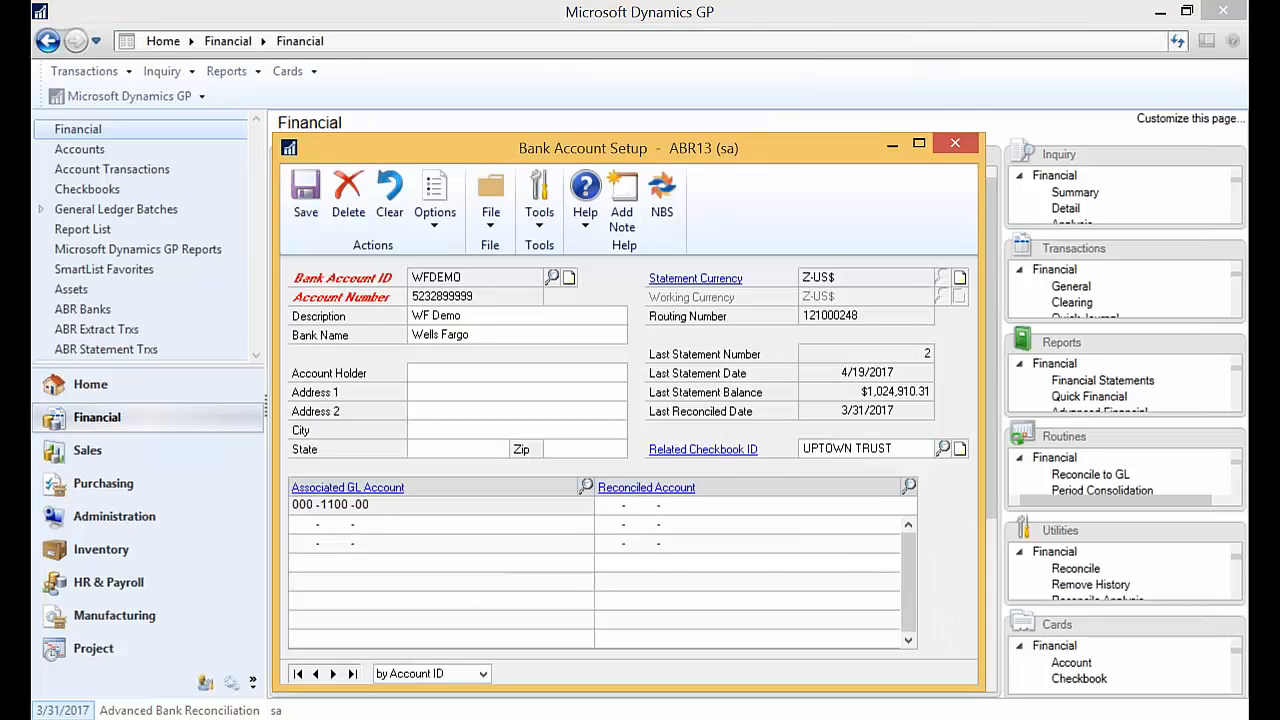
pyautogui.moveTo(766, 160); pyautogui.dragTo(784, 112)
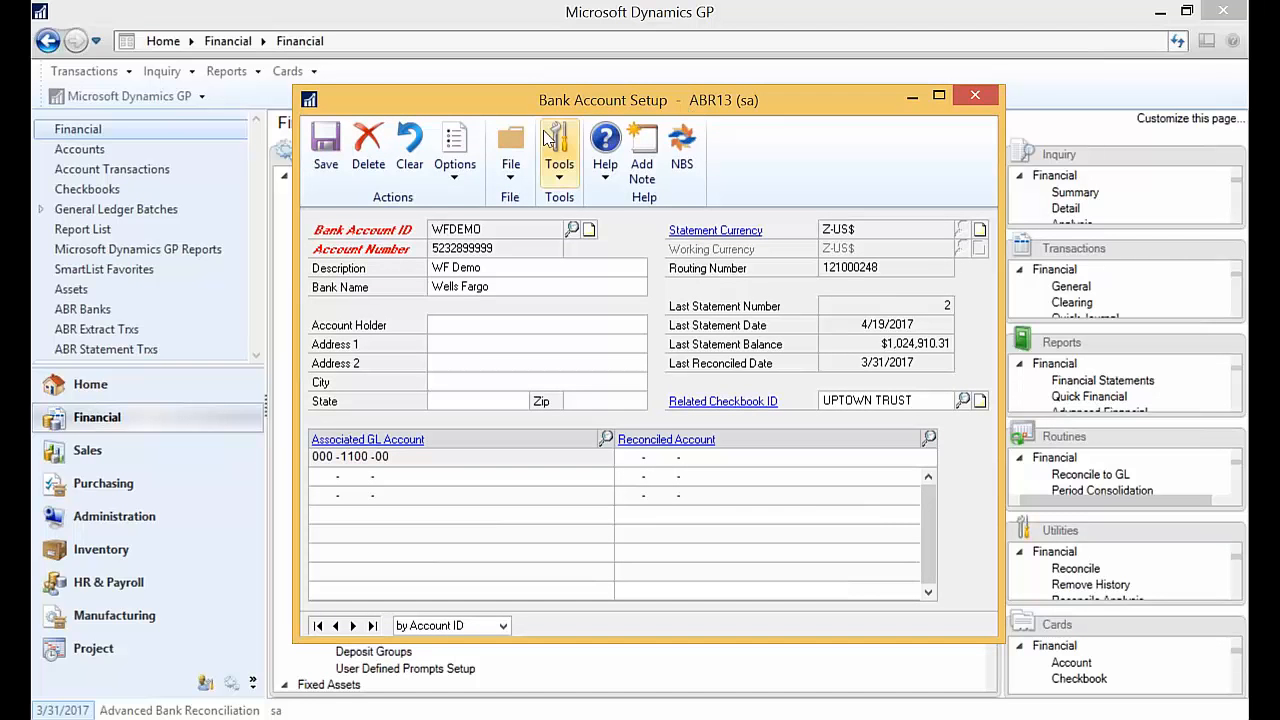
pyautogui.click(463, 180)
pyautogui.click(505, 245)
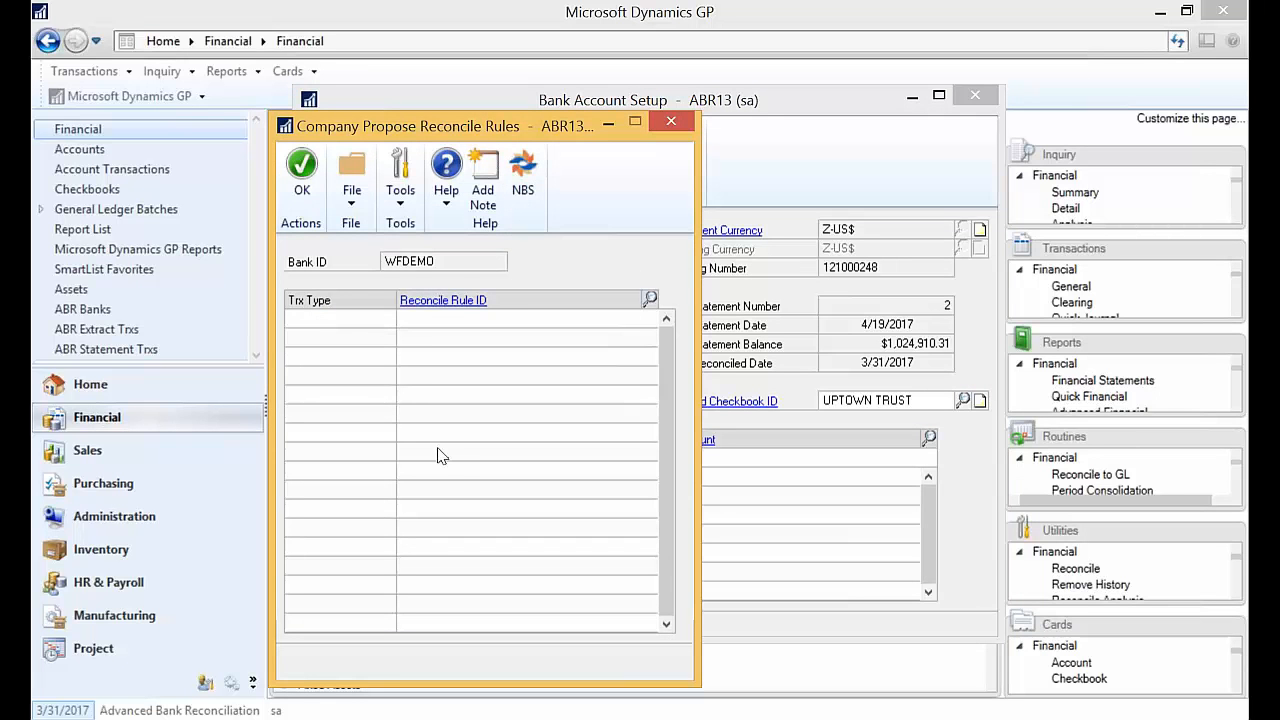
pyautogui.click(671, 121)
pyautogui.click(972, 96)
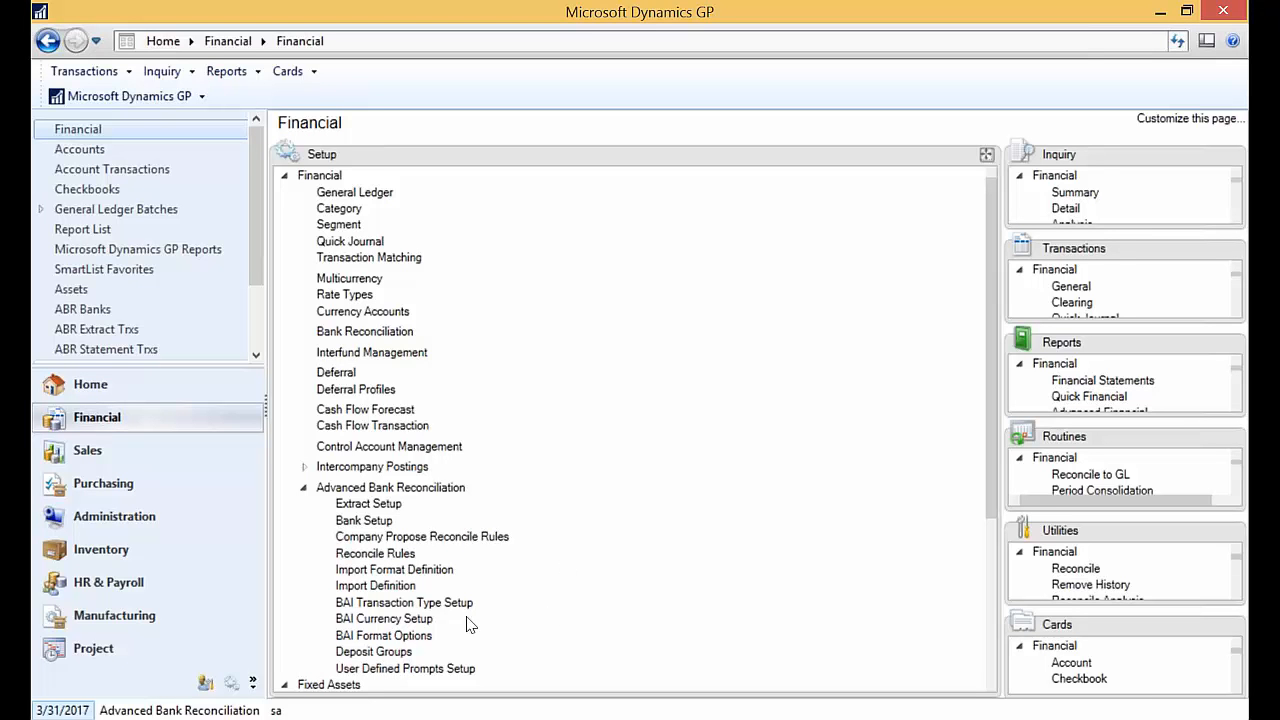
# View and close the BAI transaction types setup, and enable the Bank Account Import Filter in BAI Format Options.
pyautogui.click(380, 603)
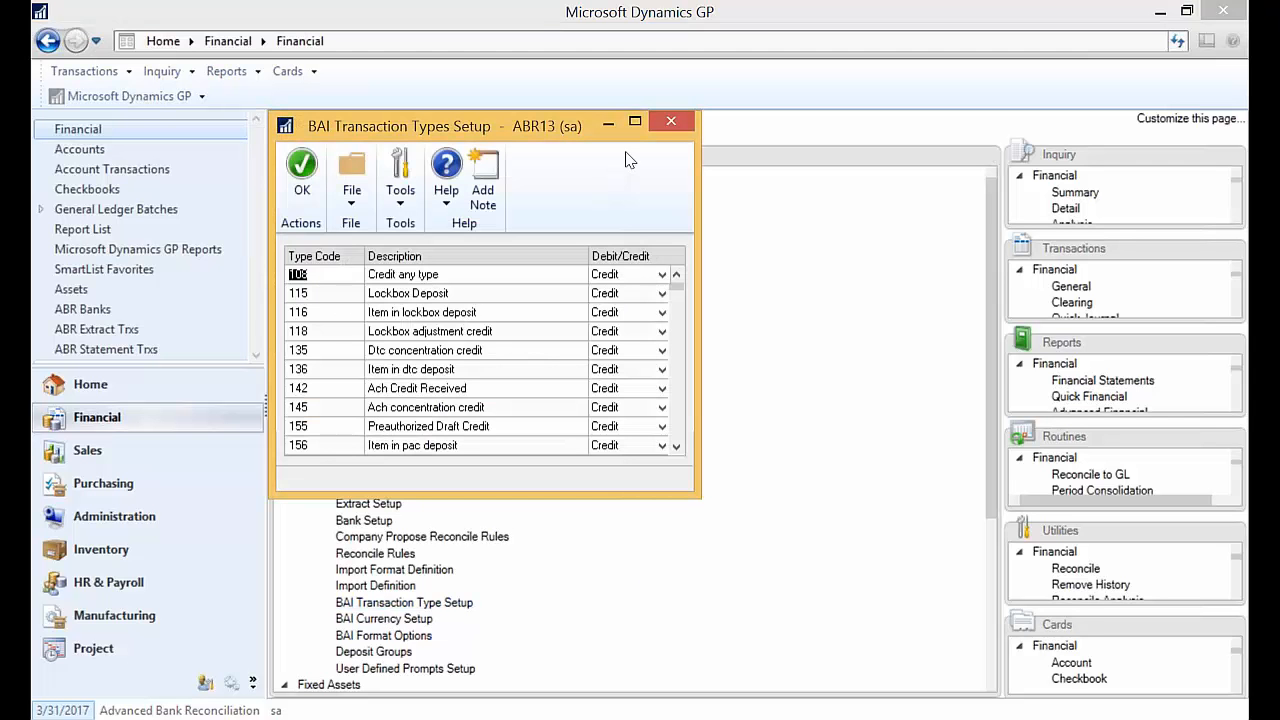
pyautogui.click(671, 121)
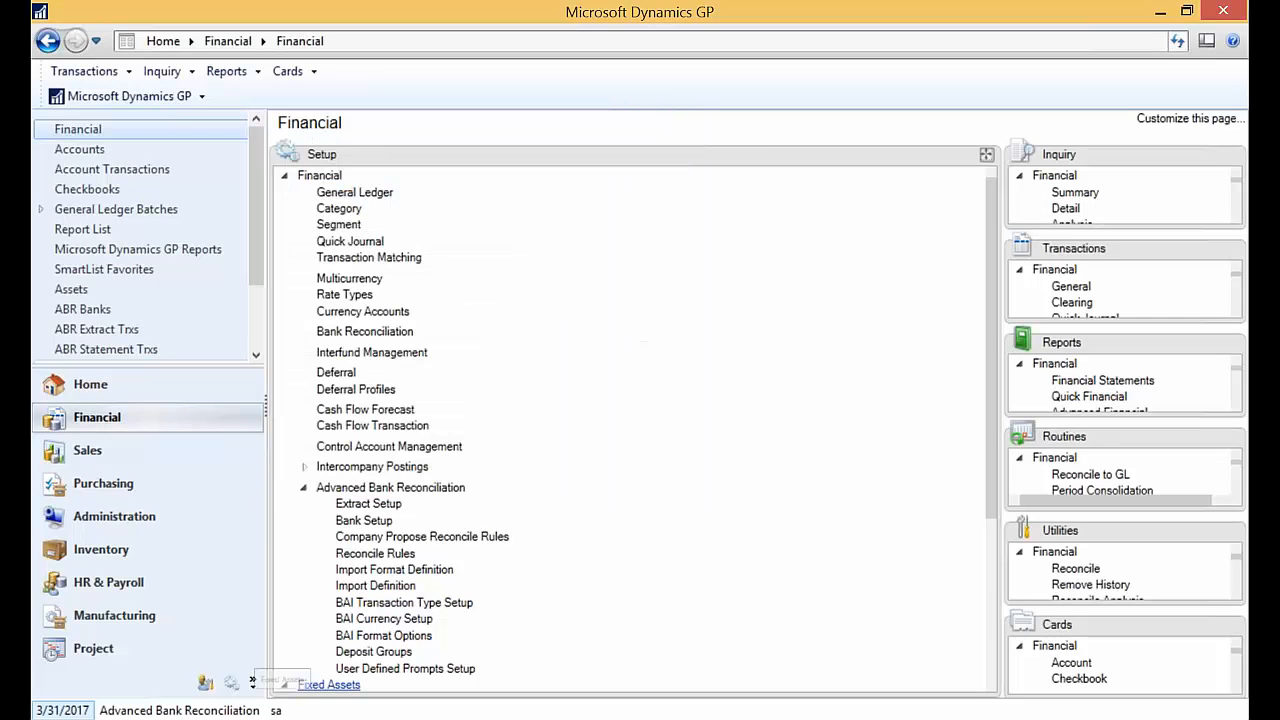
pyautogui.click(390, 640)
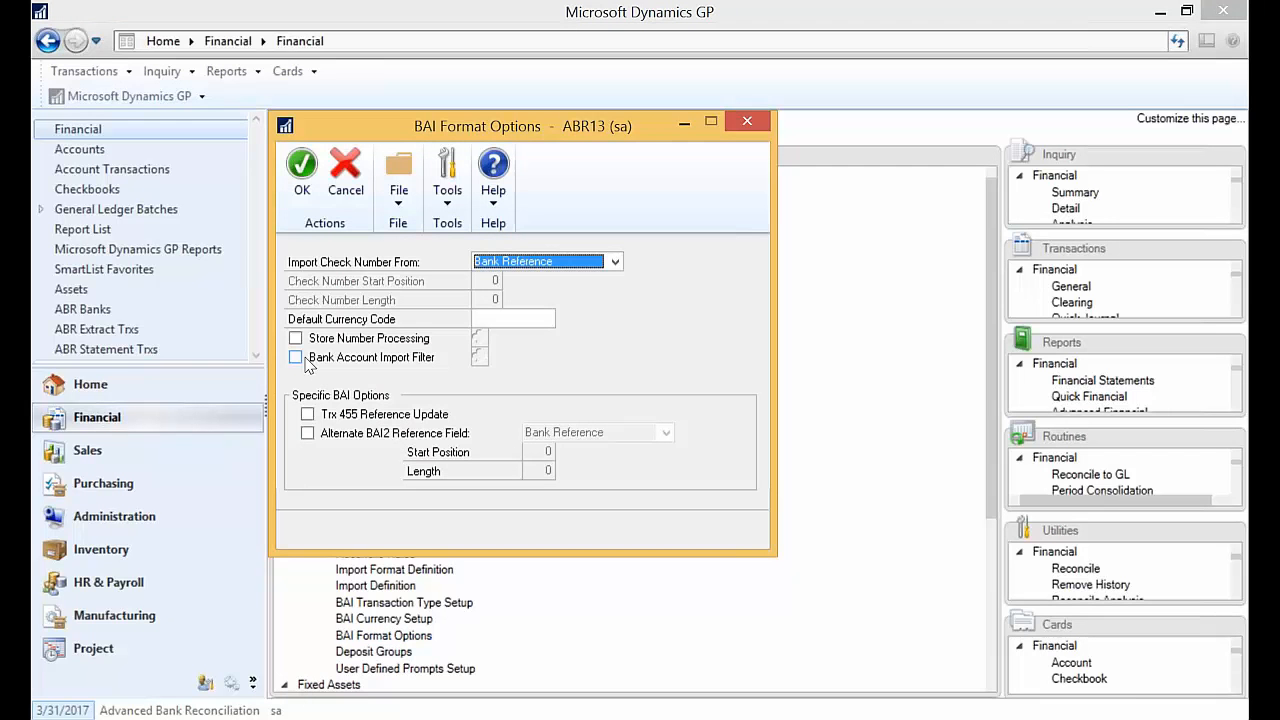
pyautogui.click(308, 364)
pyautogui.click(308, 364)
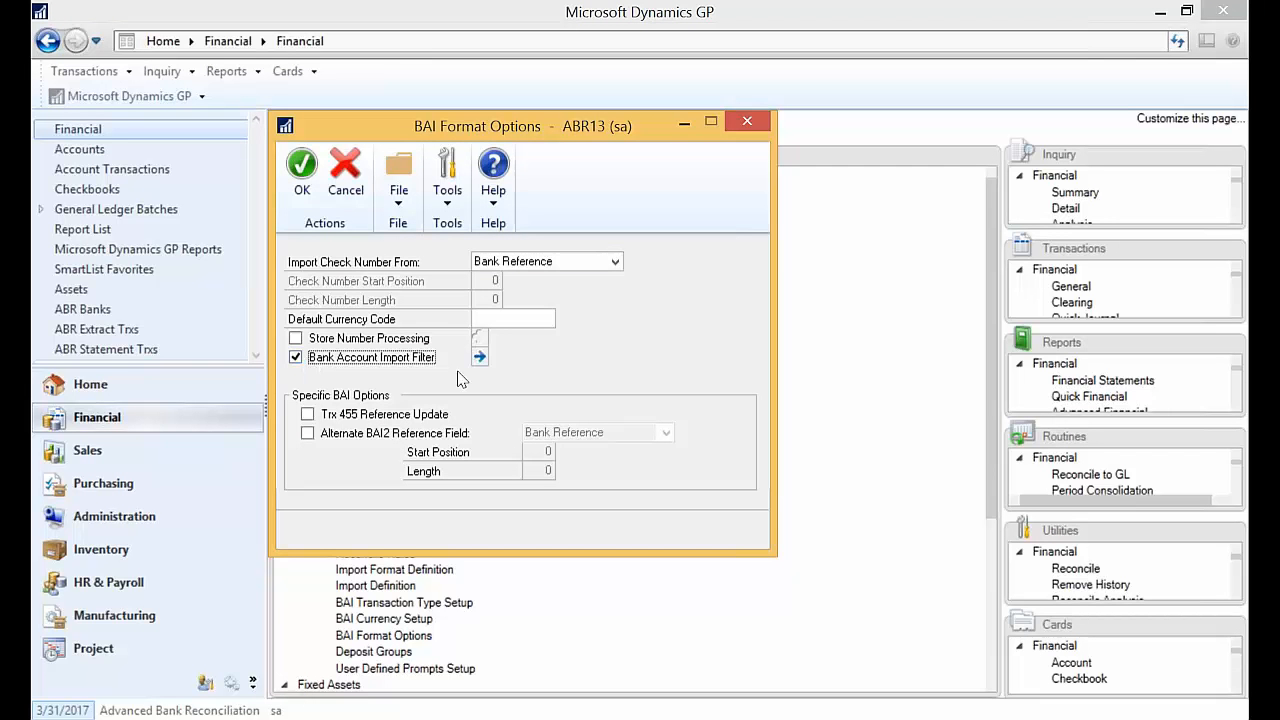
# View the Bank Account Import Filter list, close it with BAI Format Options, and view and close the BAI currency setup.
pyautogui.click(480, 357)
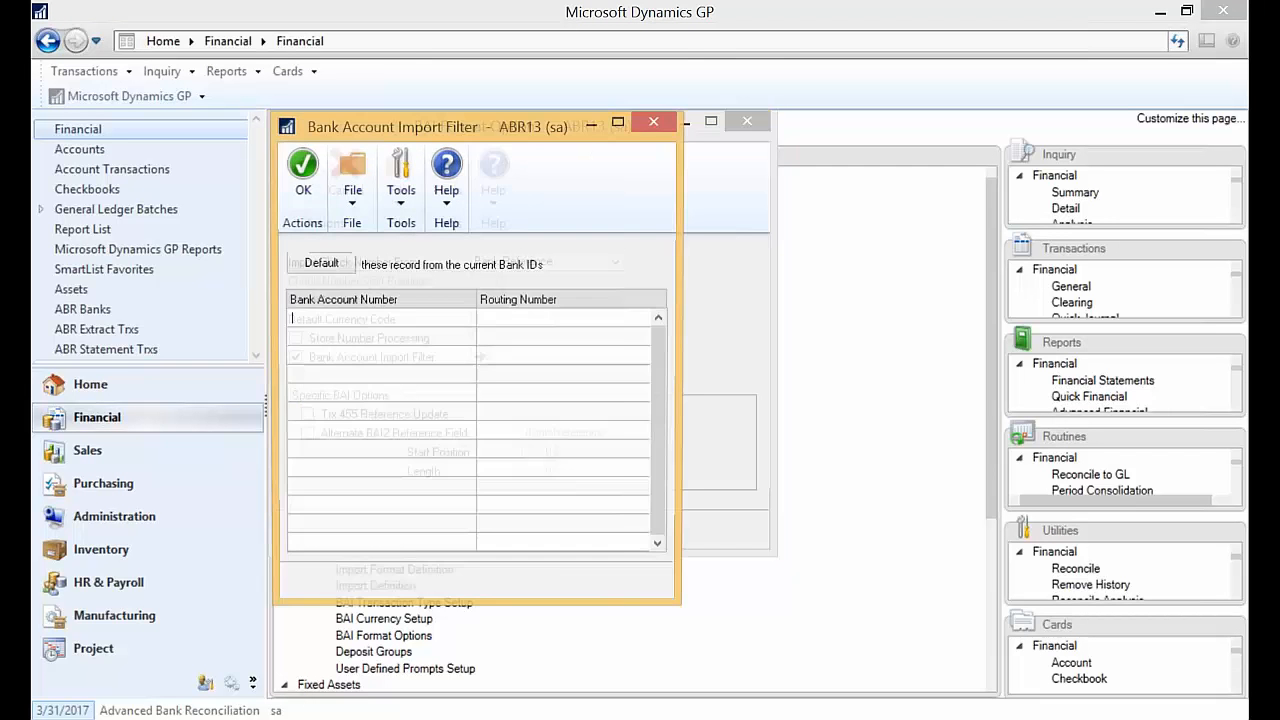
pyautogui.click(655, 121)
pyautogui.click(757, 124)
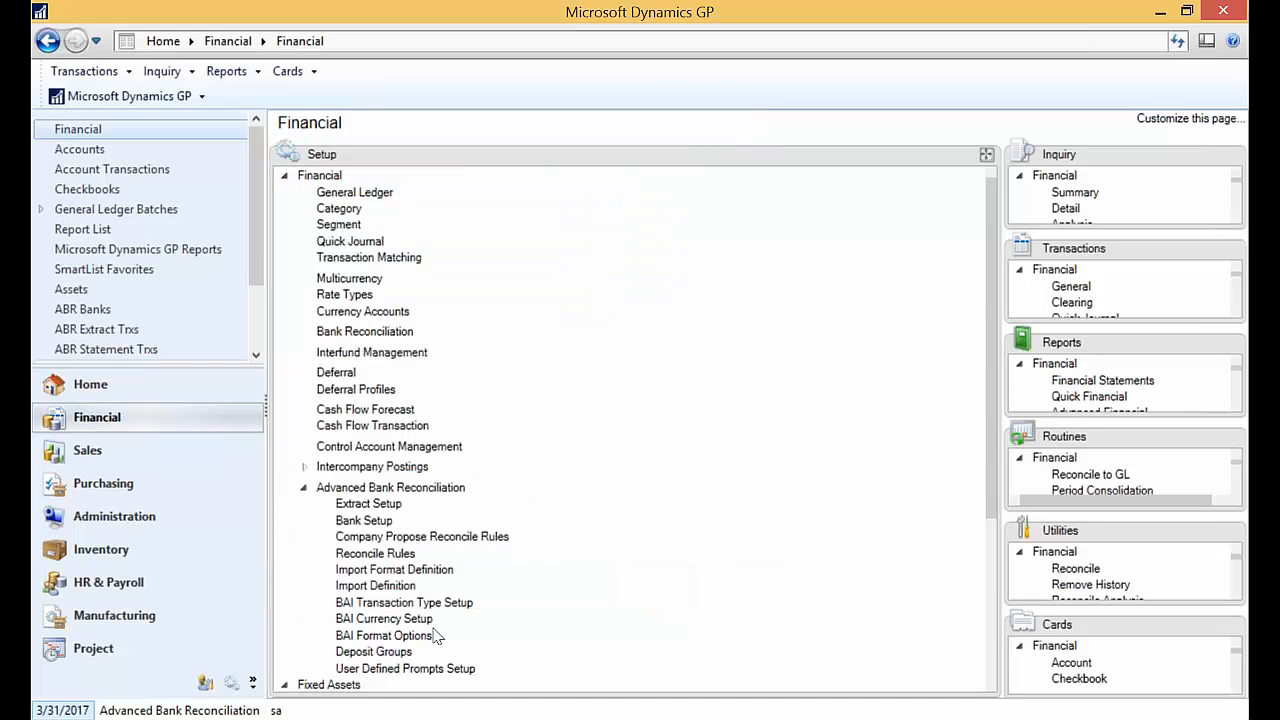
pyautogui.click(410, 622)
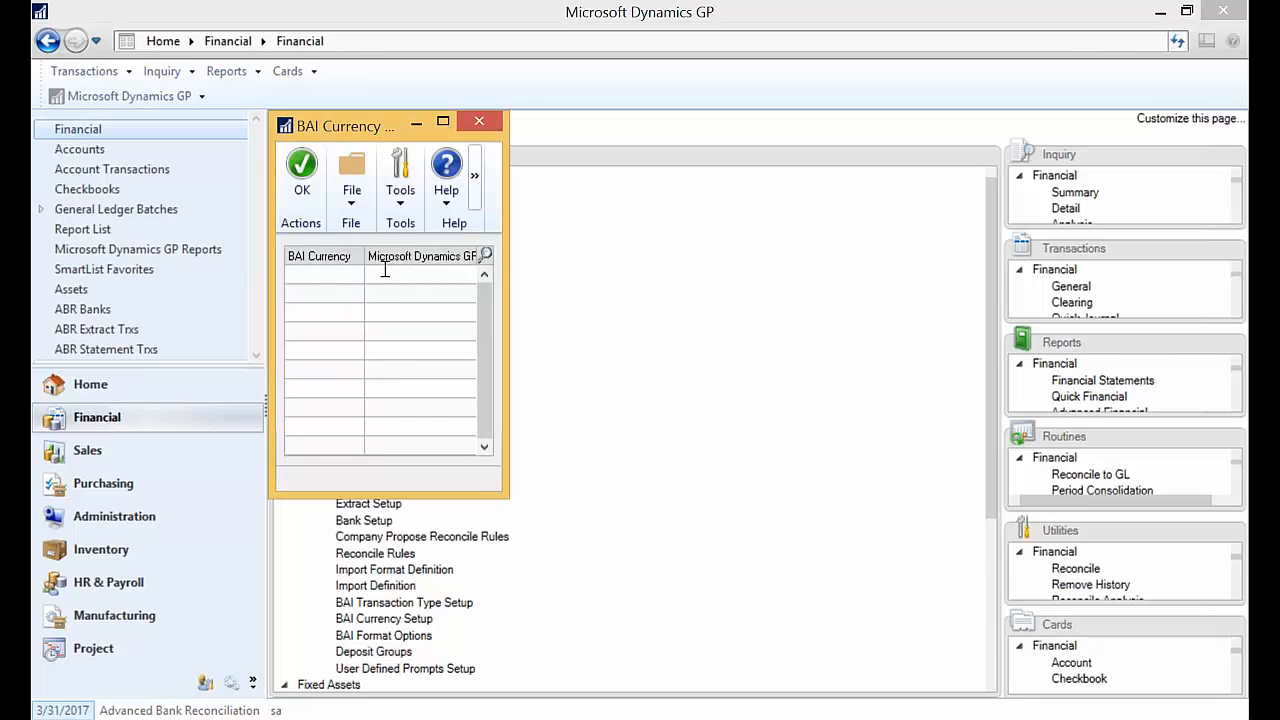
pyautogui.click(480, 123)
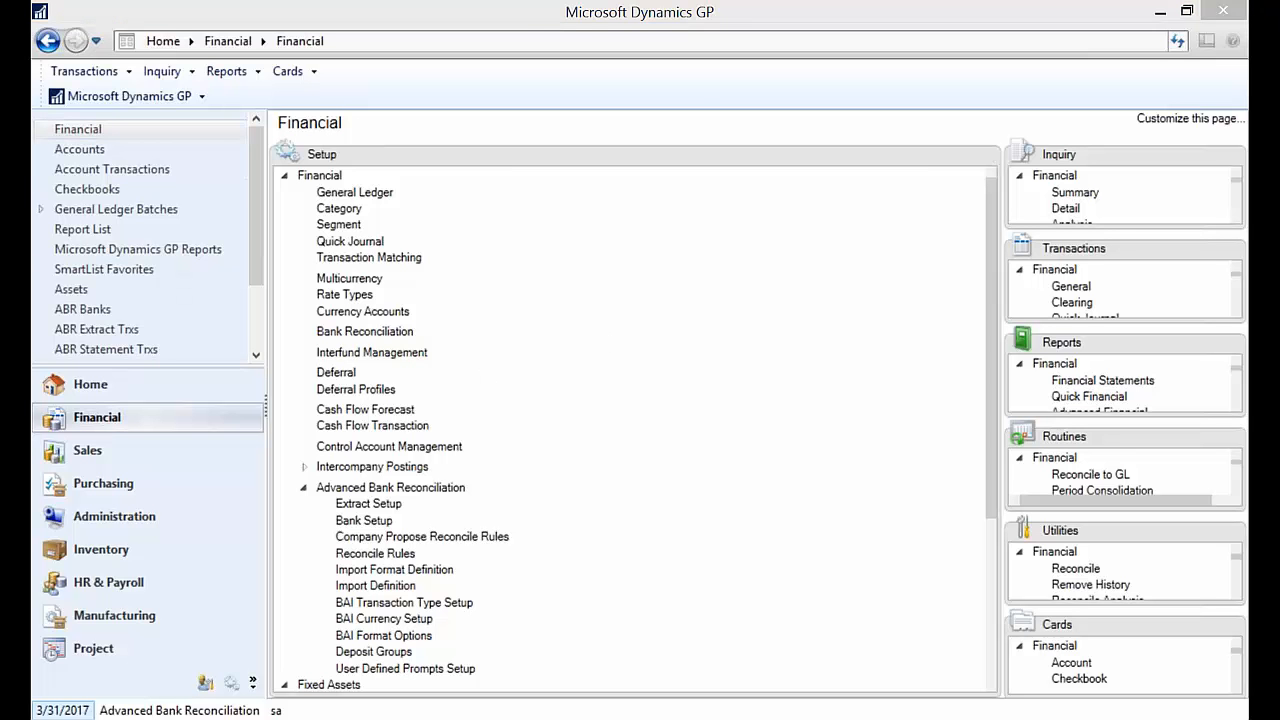
# Switch to the PowerPoint presentation, start the slide show from the Demonstration slide, and advance to the Next Steps slide.
pyautogui.hotkey('alt', 'Tab')
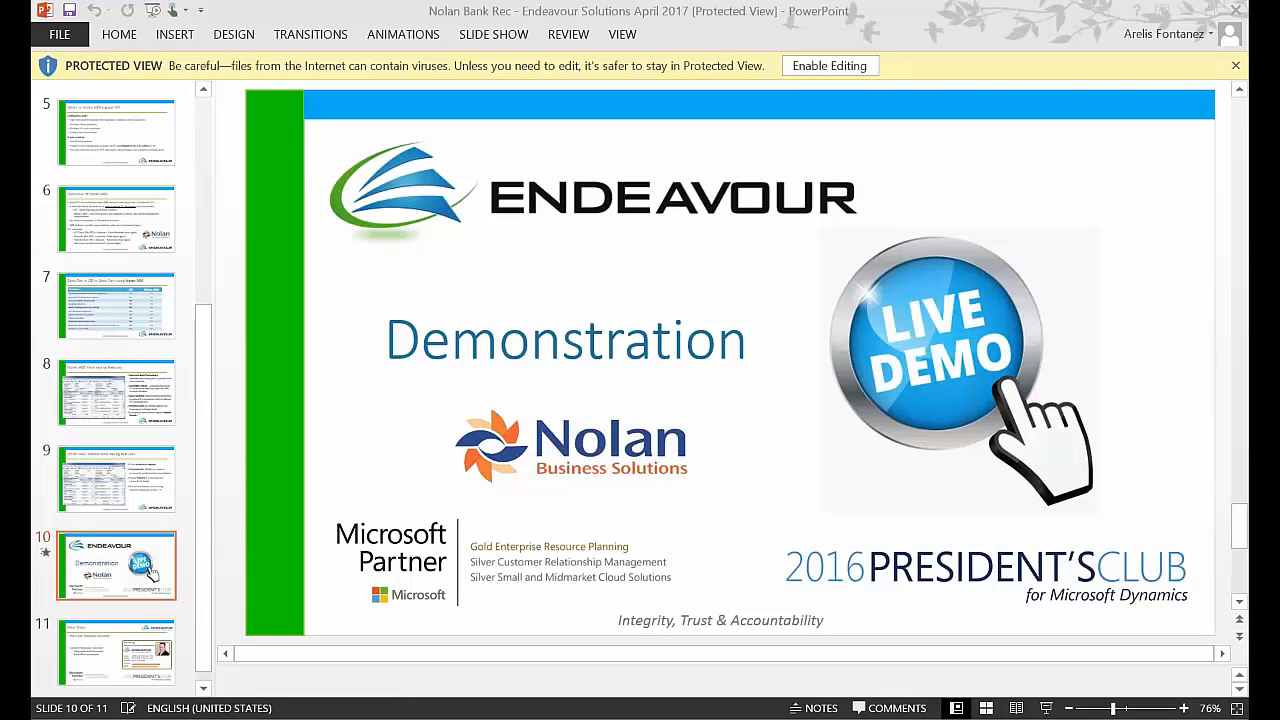
pyautogui.click(1046, 708)
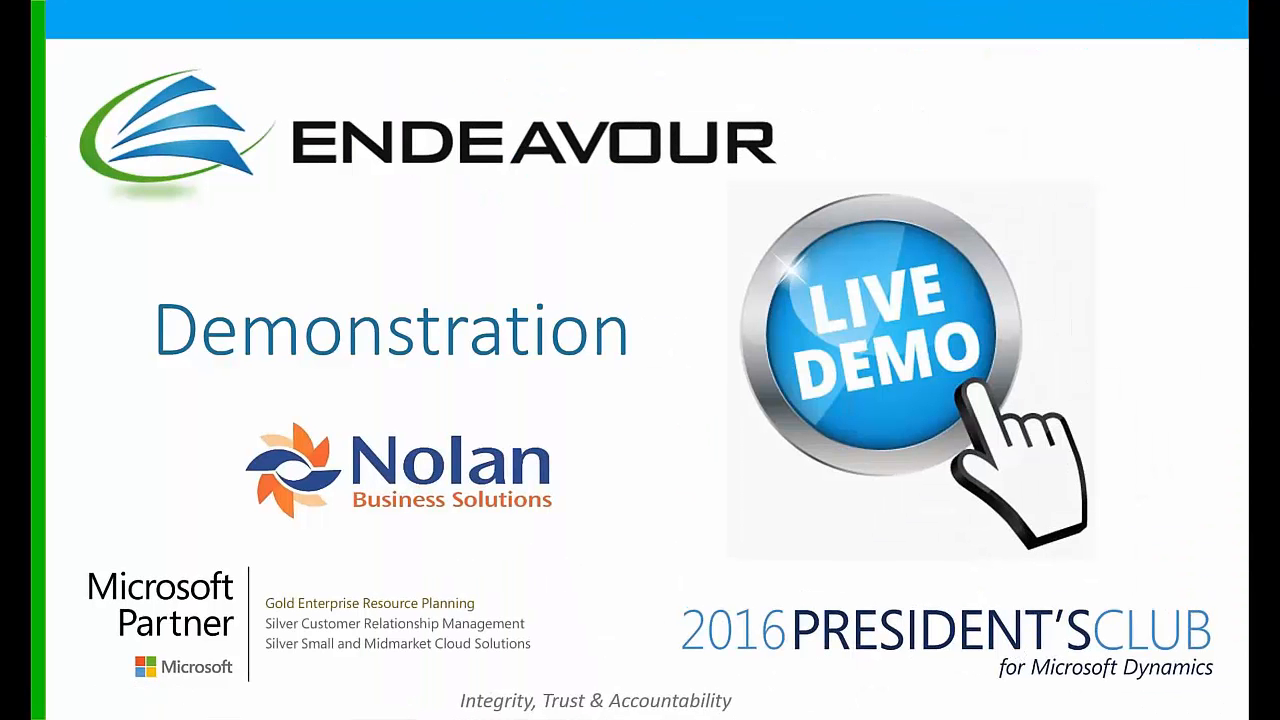
pyautogui.press('Right')
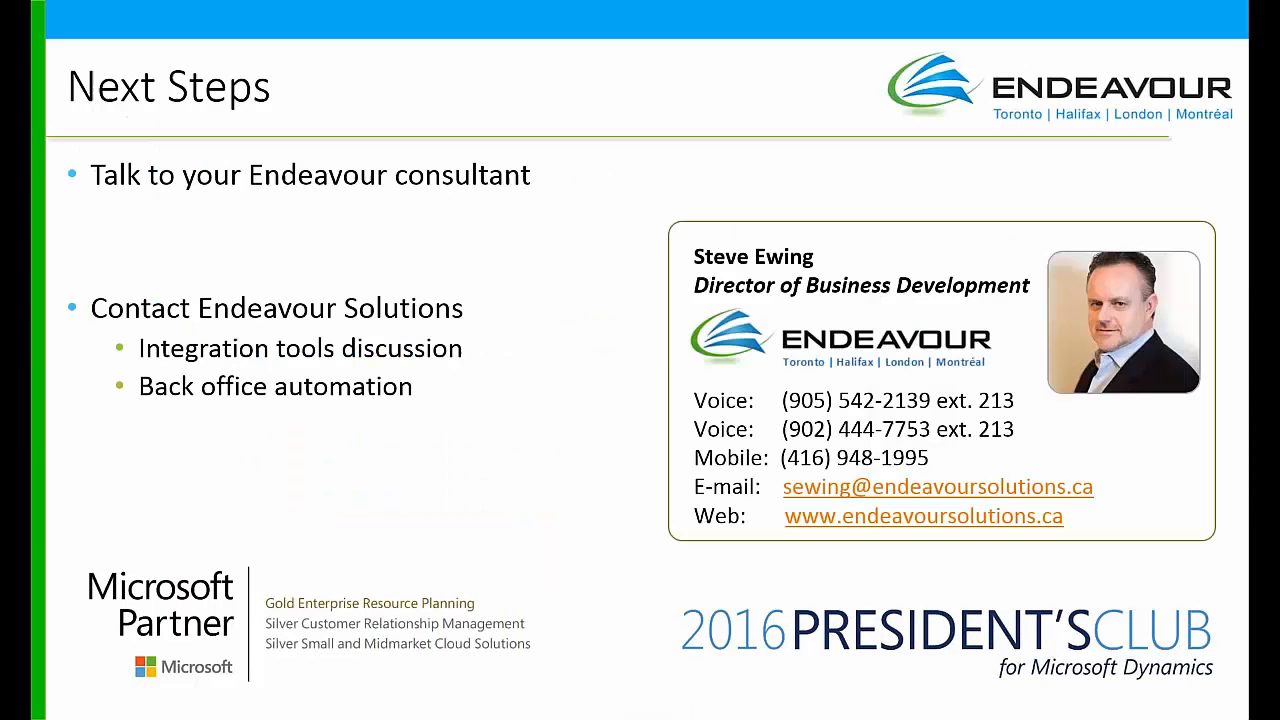